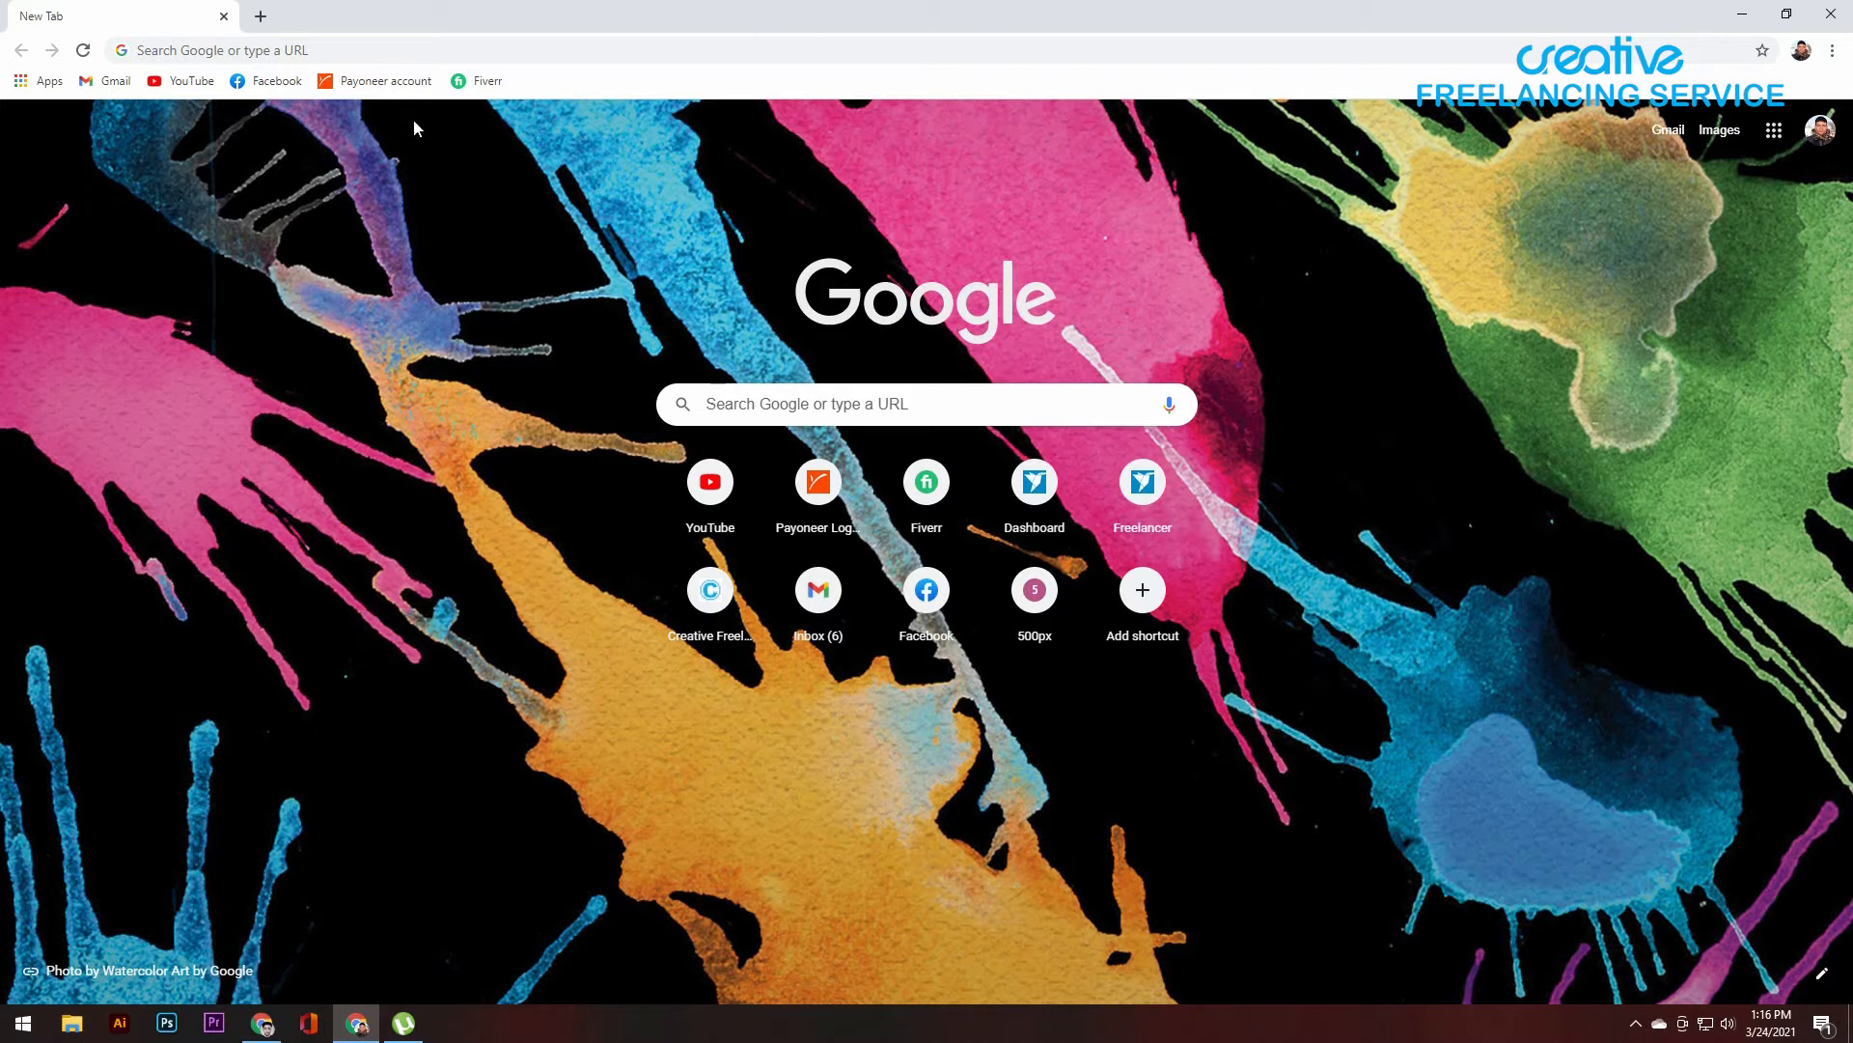
Step: Open Fiverr, create a blank Google Docs document in a separate tab, and dismiss the citations tip
click(475, 83)
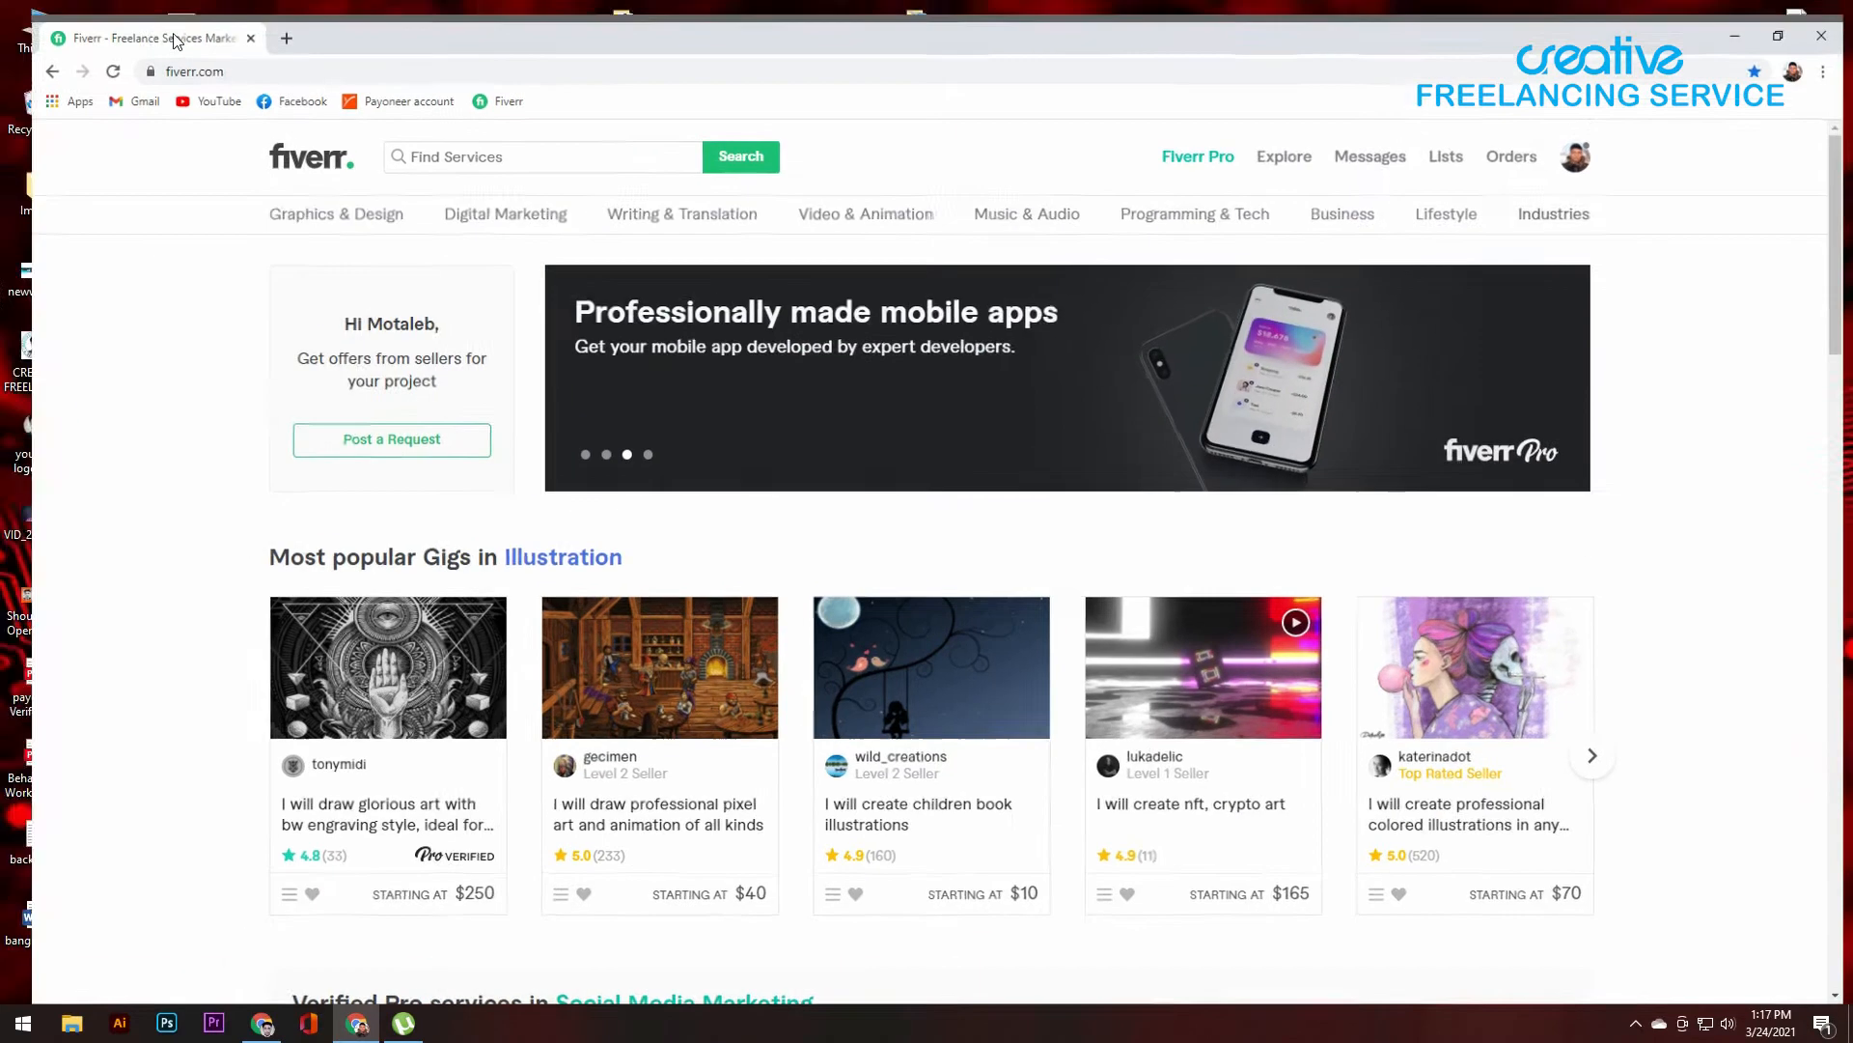
click(260, 17)
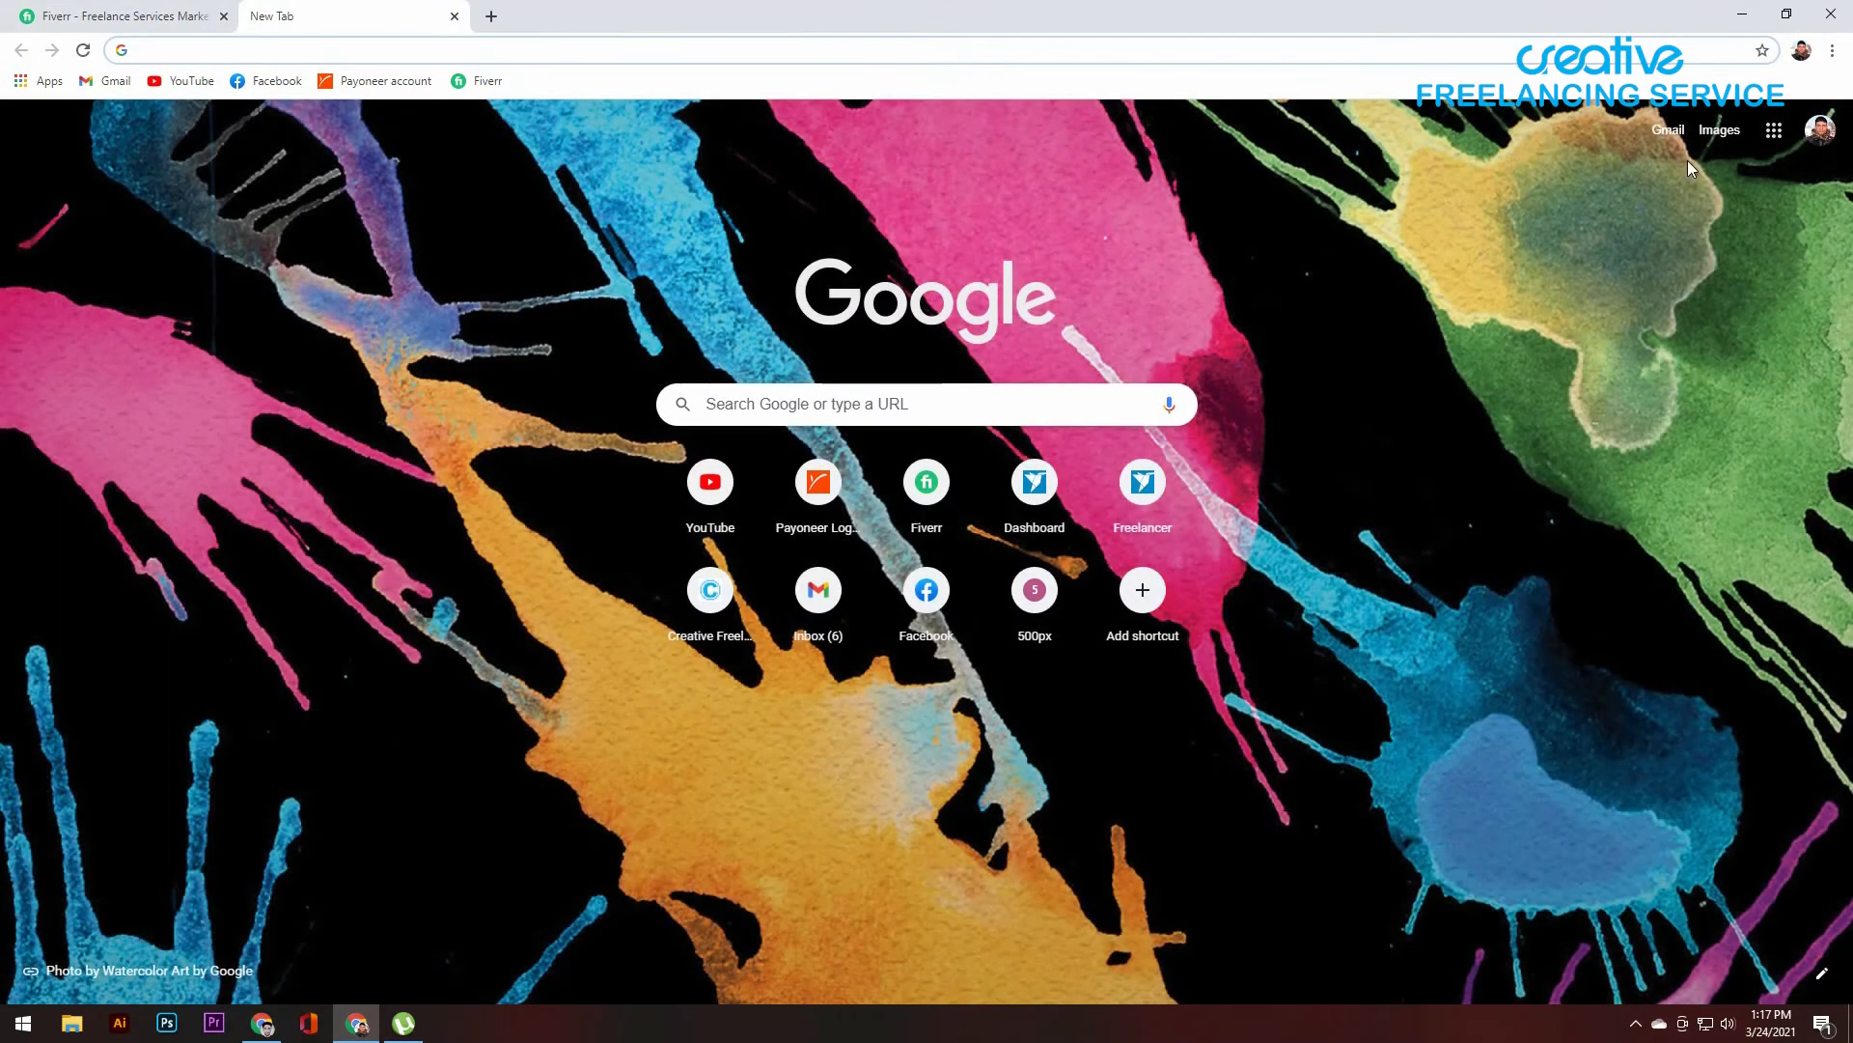
click(1772, 133)
scroll(1699, 416, down, 2)
click(1608, 496)
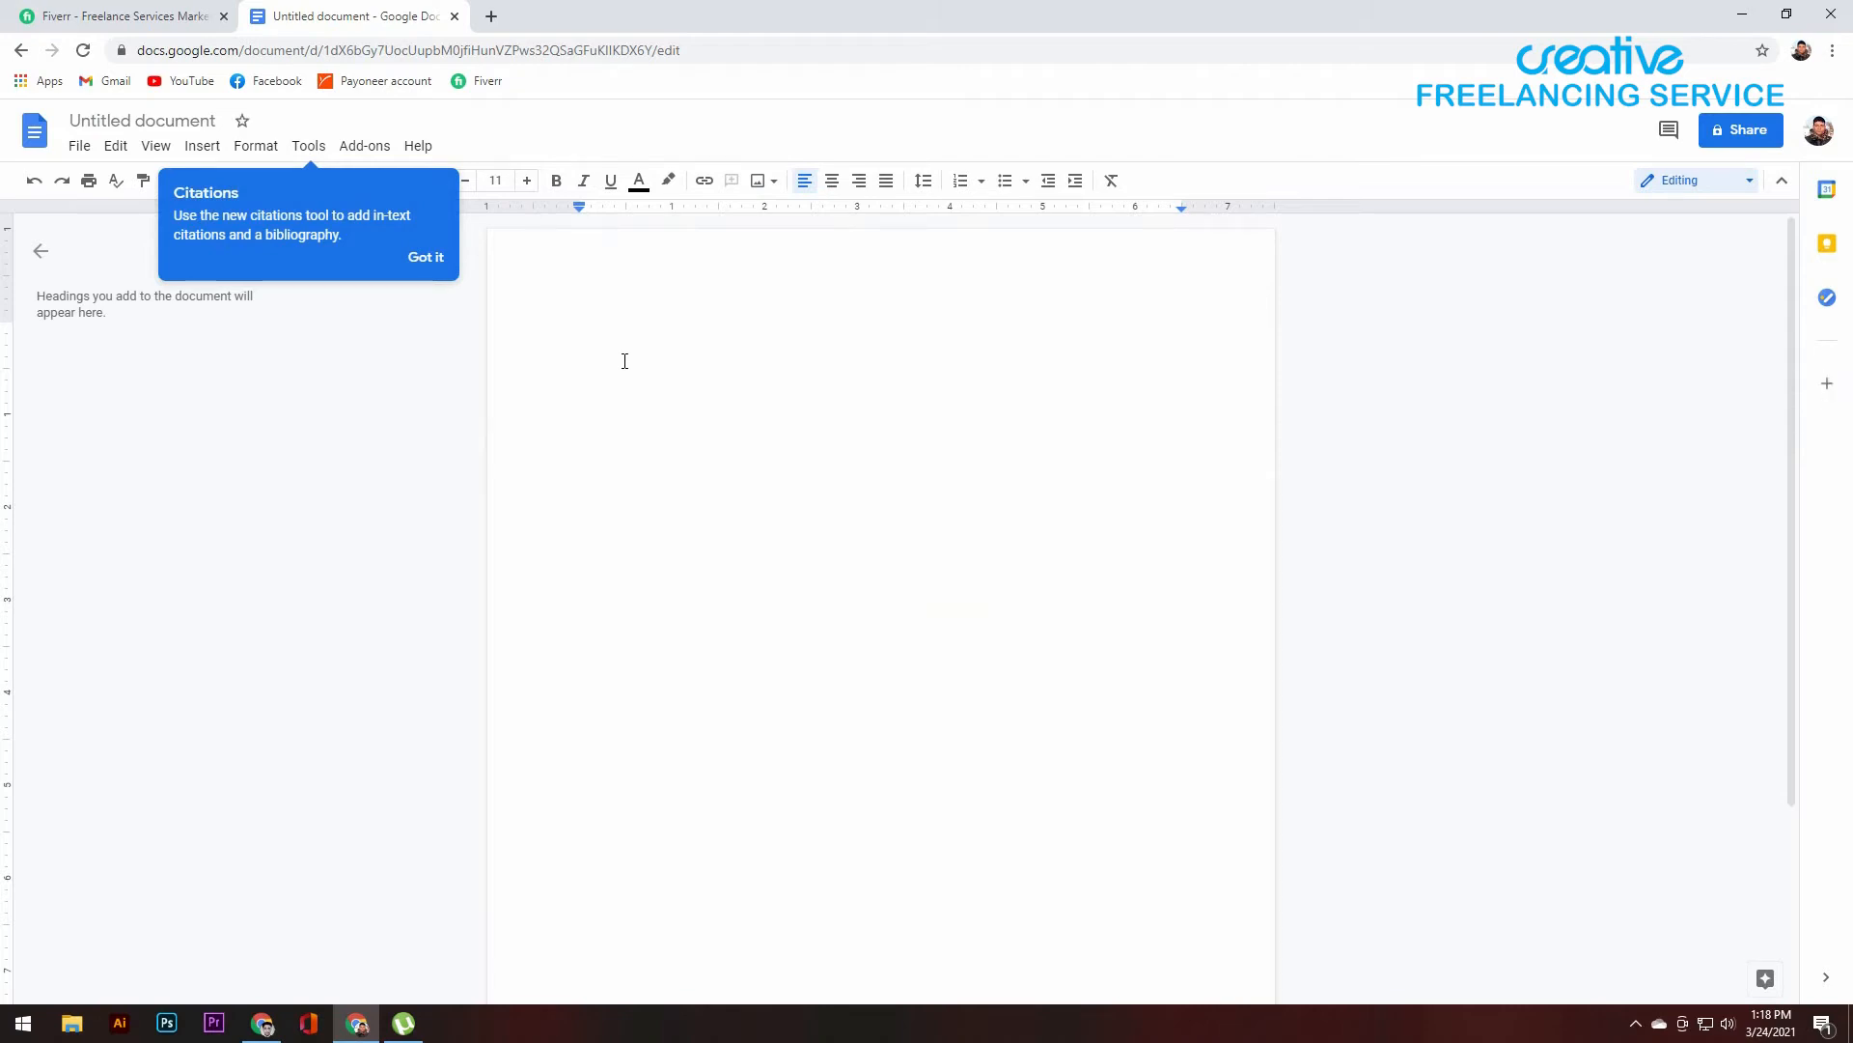
click(426, 257)
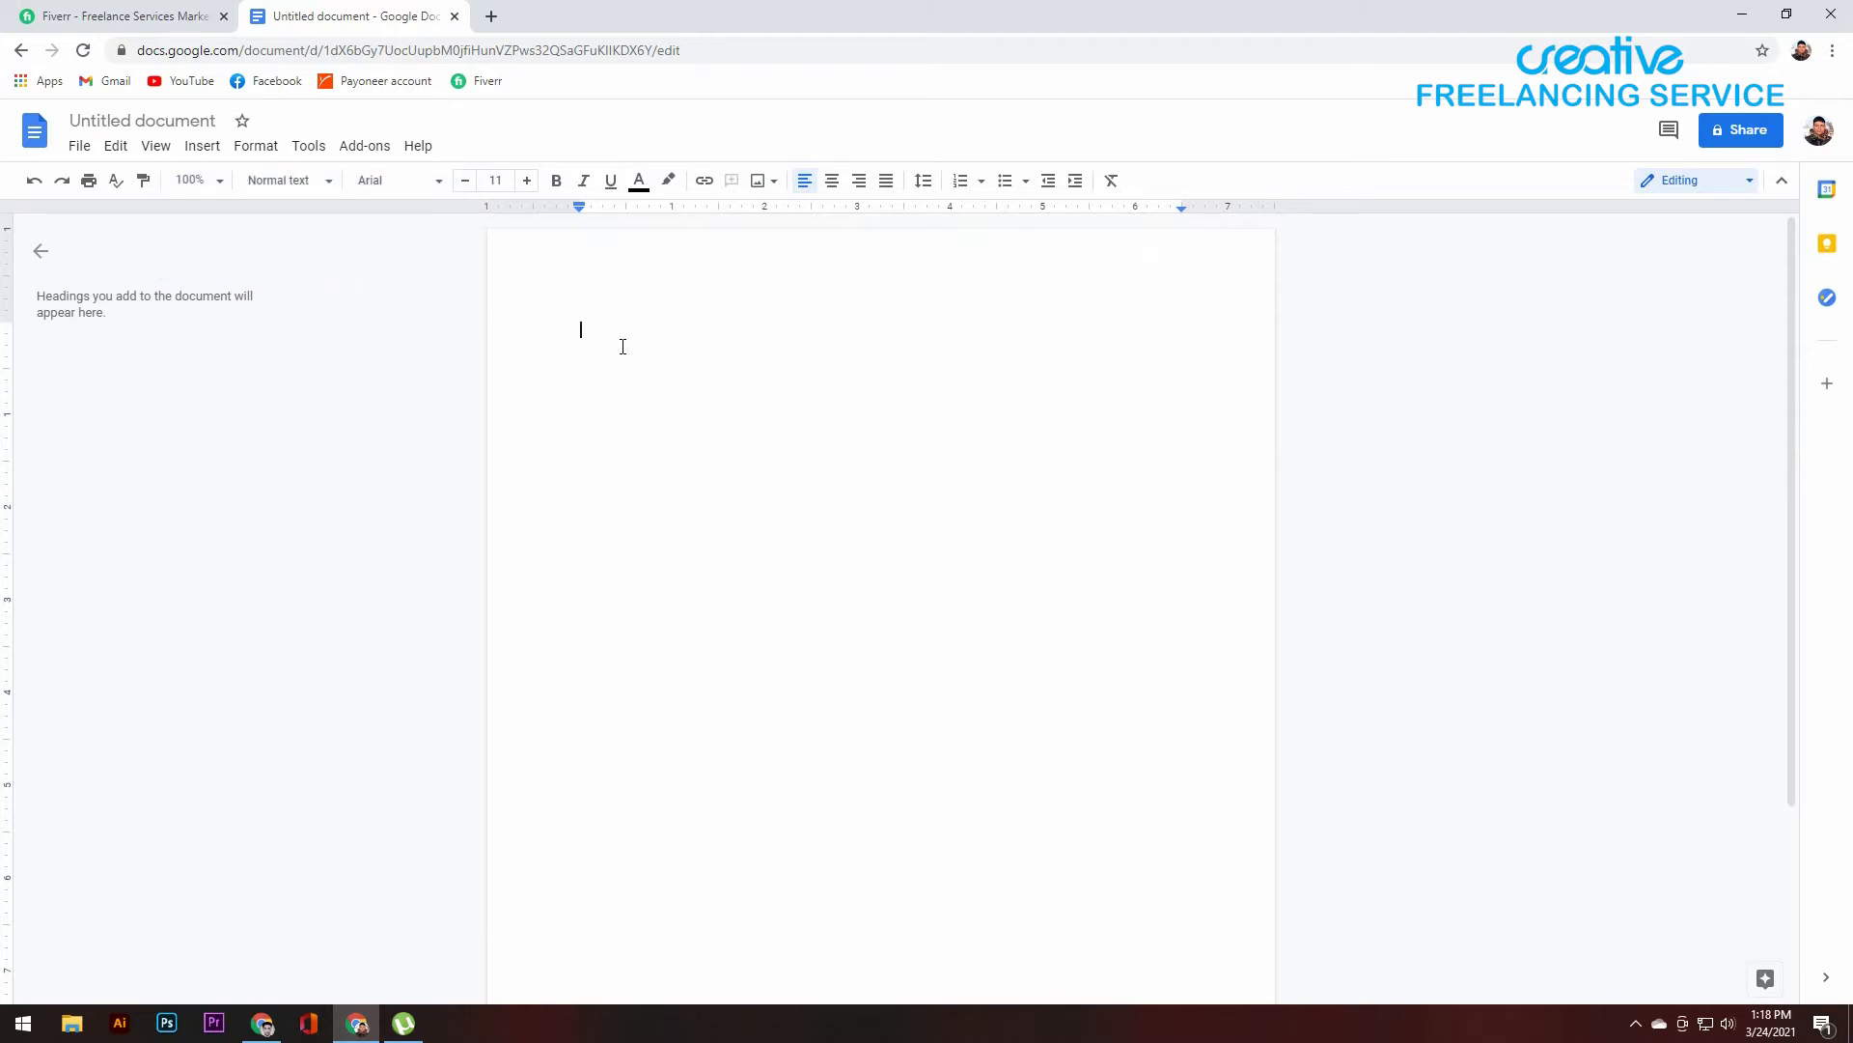
Step: Open the Chrome Web Store in a new tab alongside Fiverr and the blank document
click(232, 12)
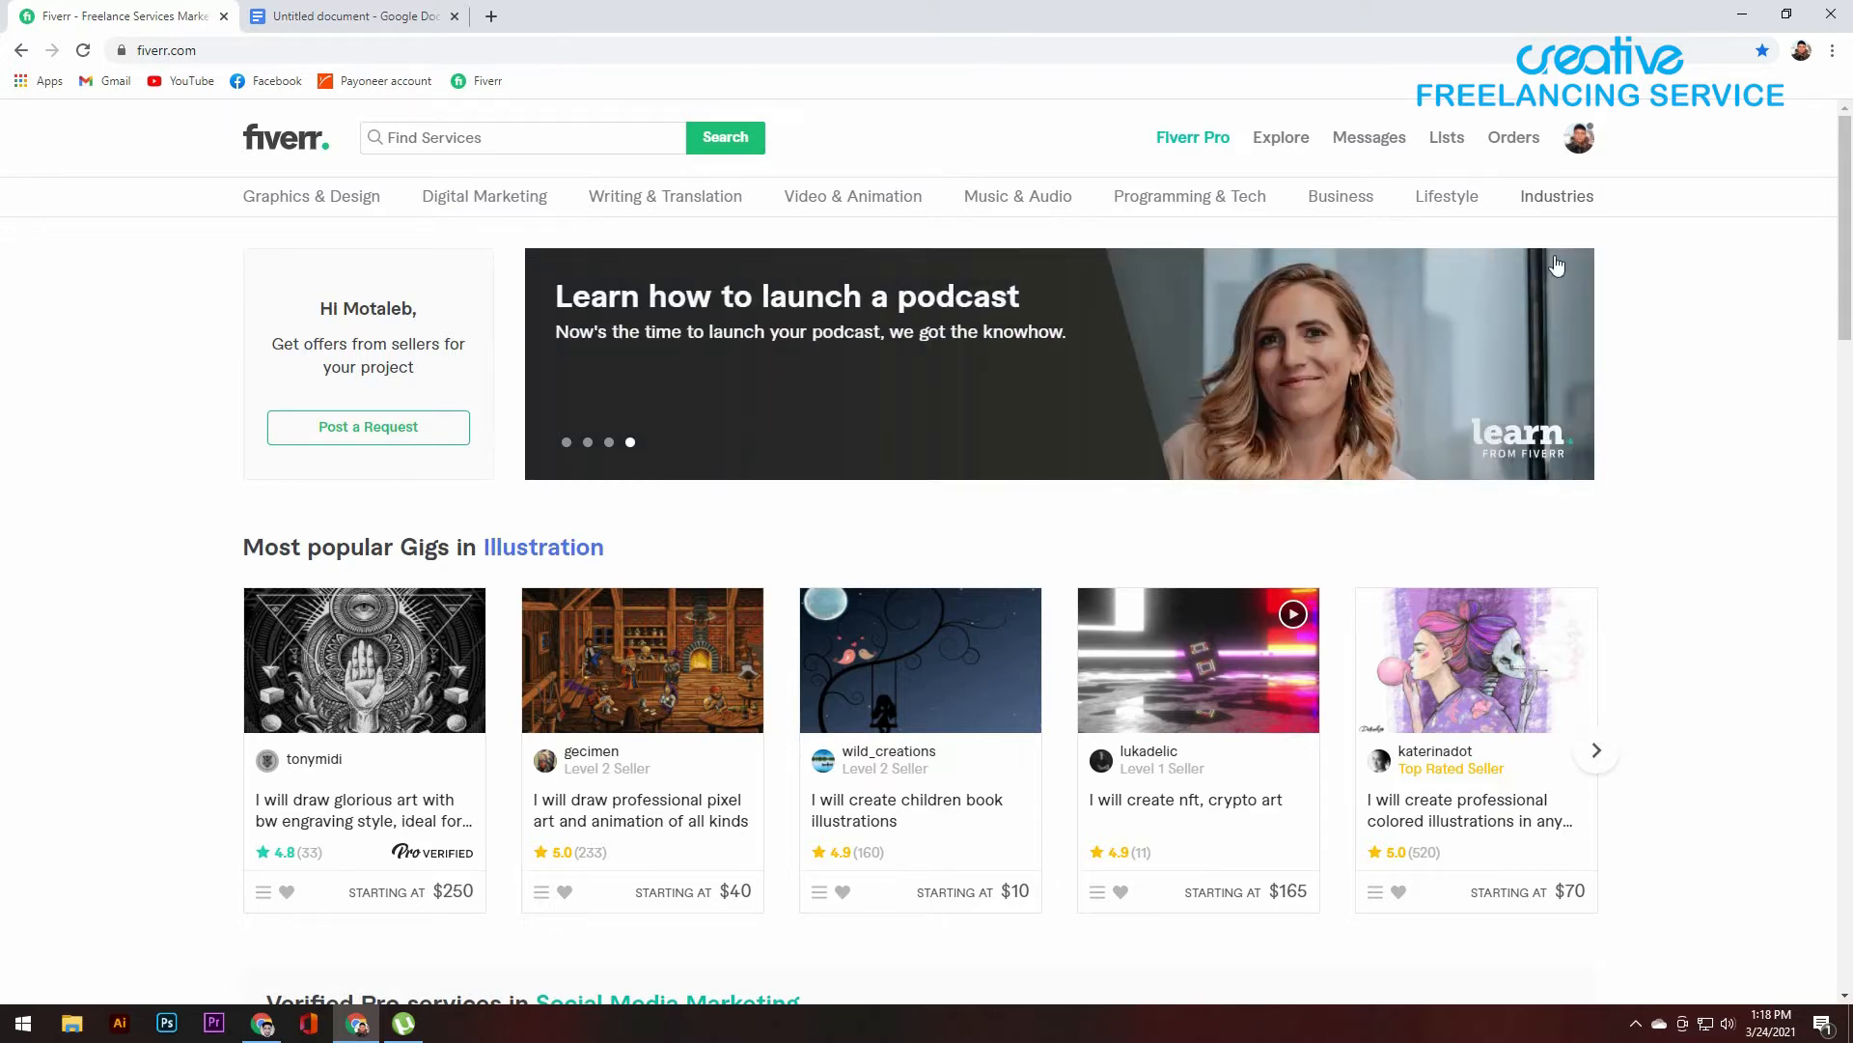
click(490, 16)
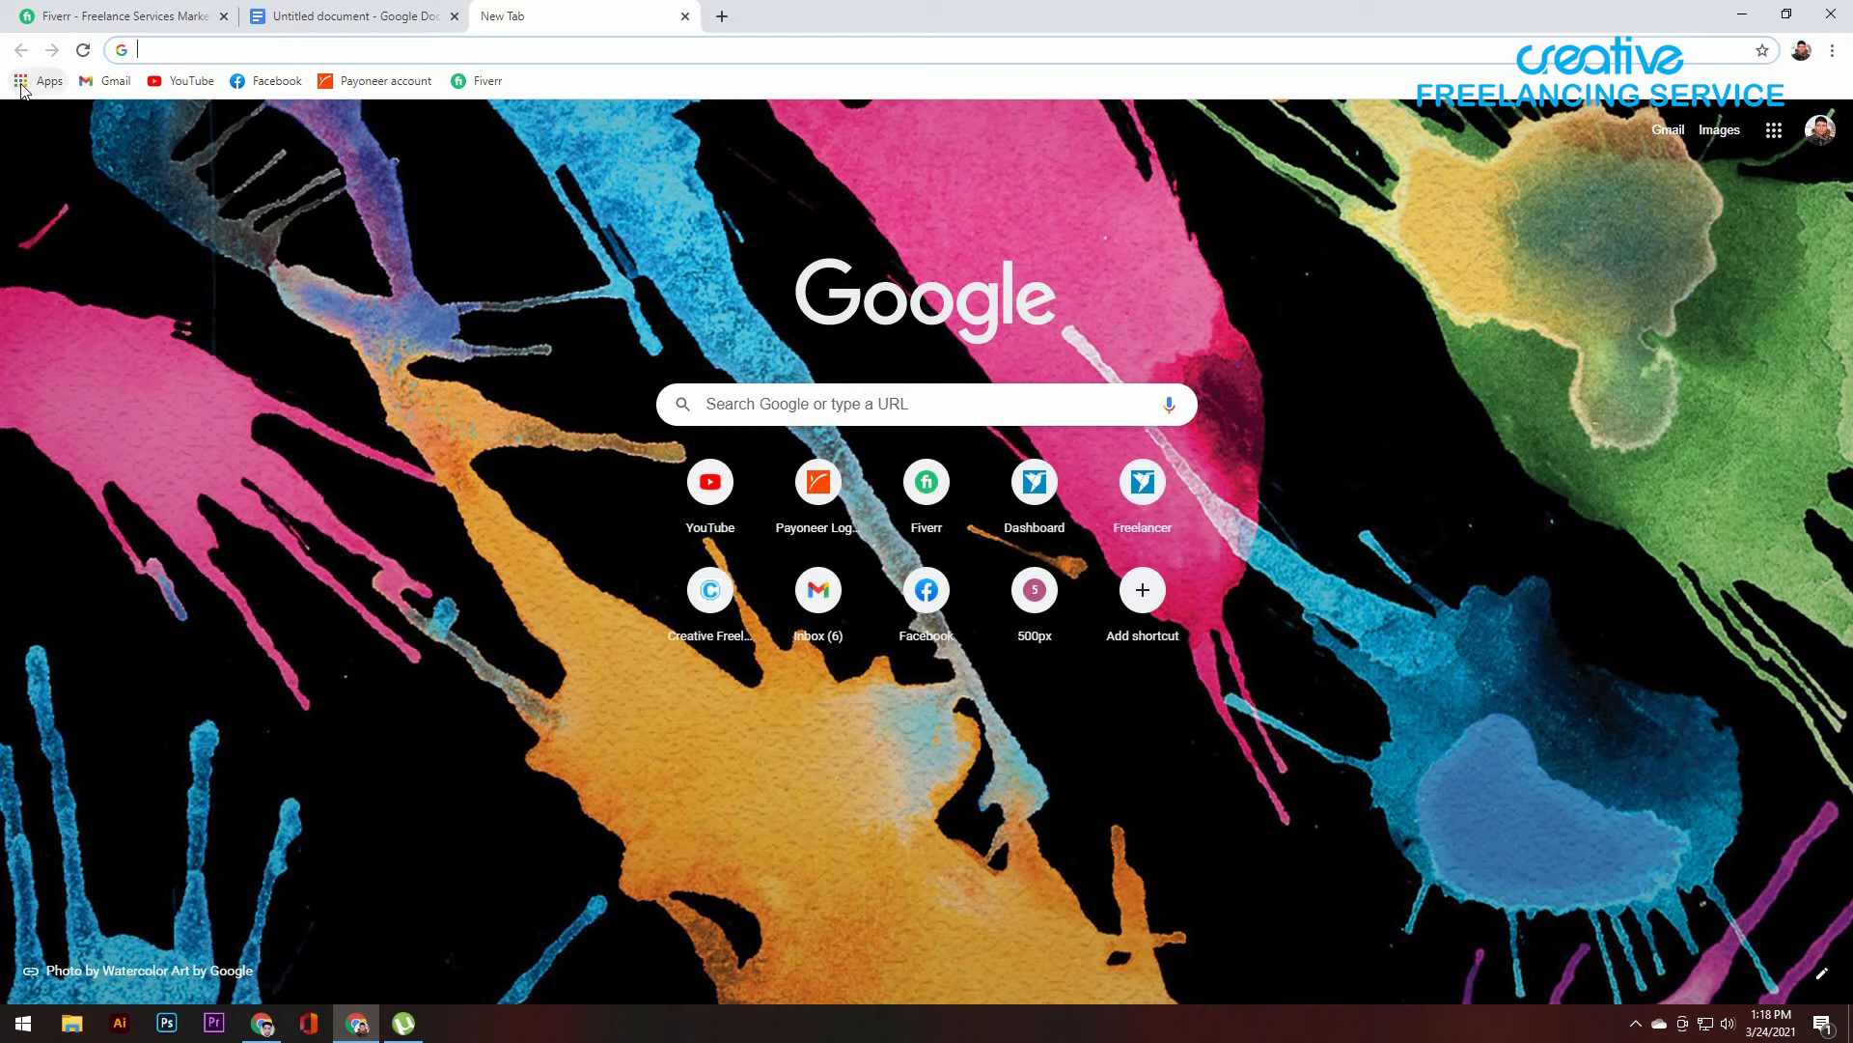
click(39, 82)
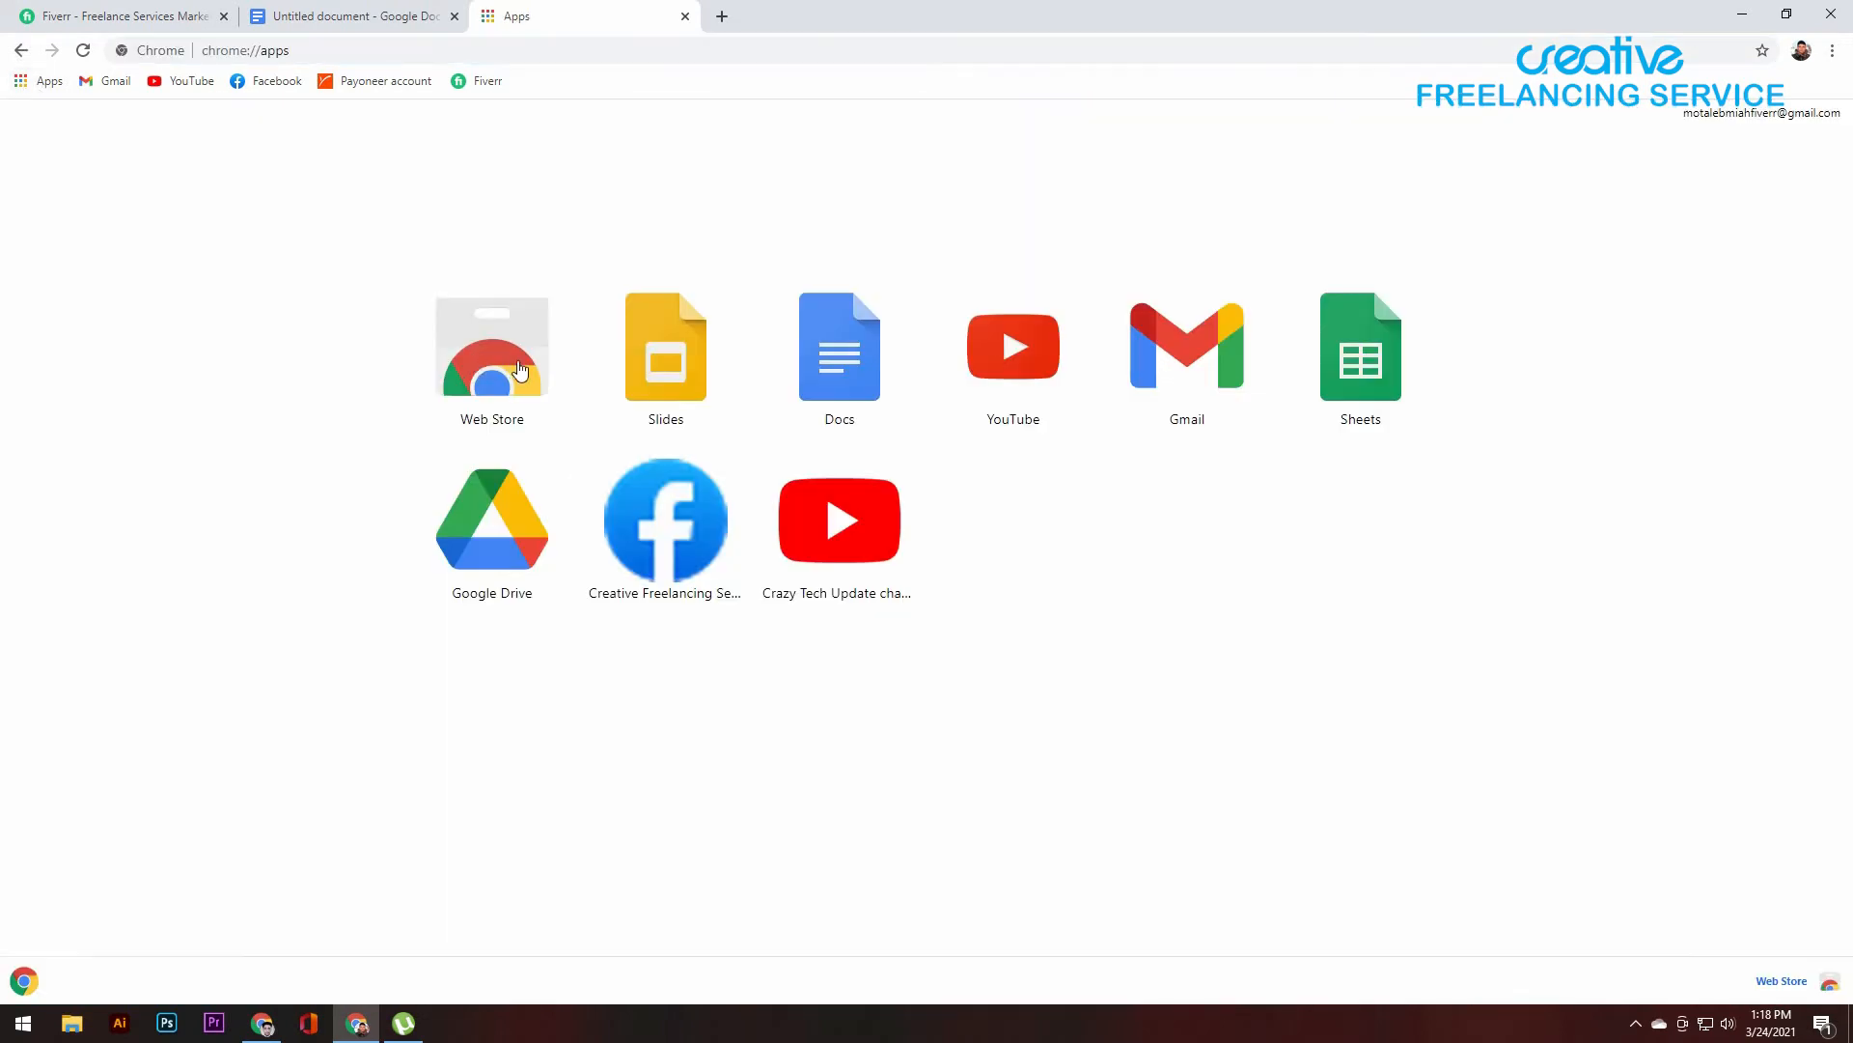
click(507, 359)
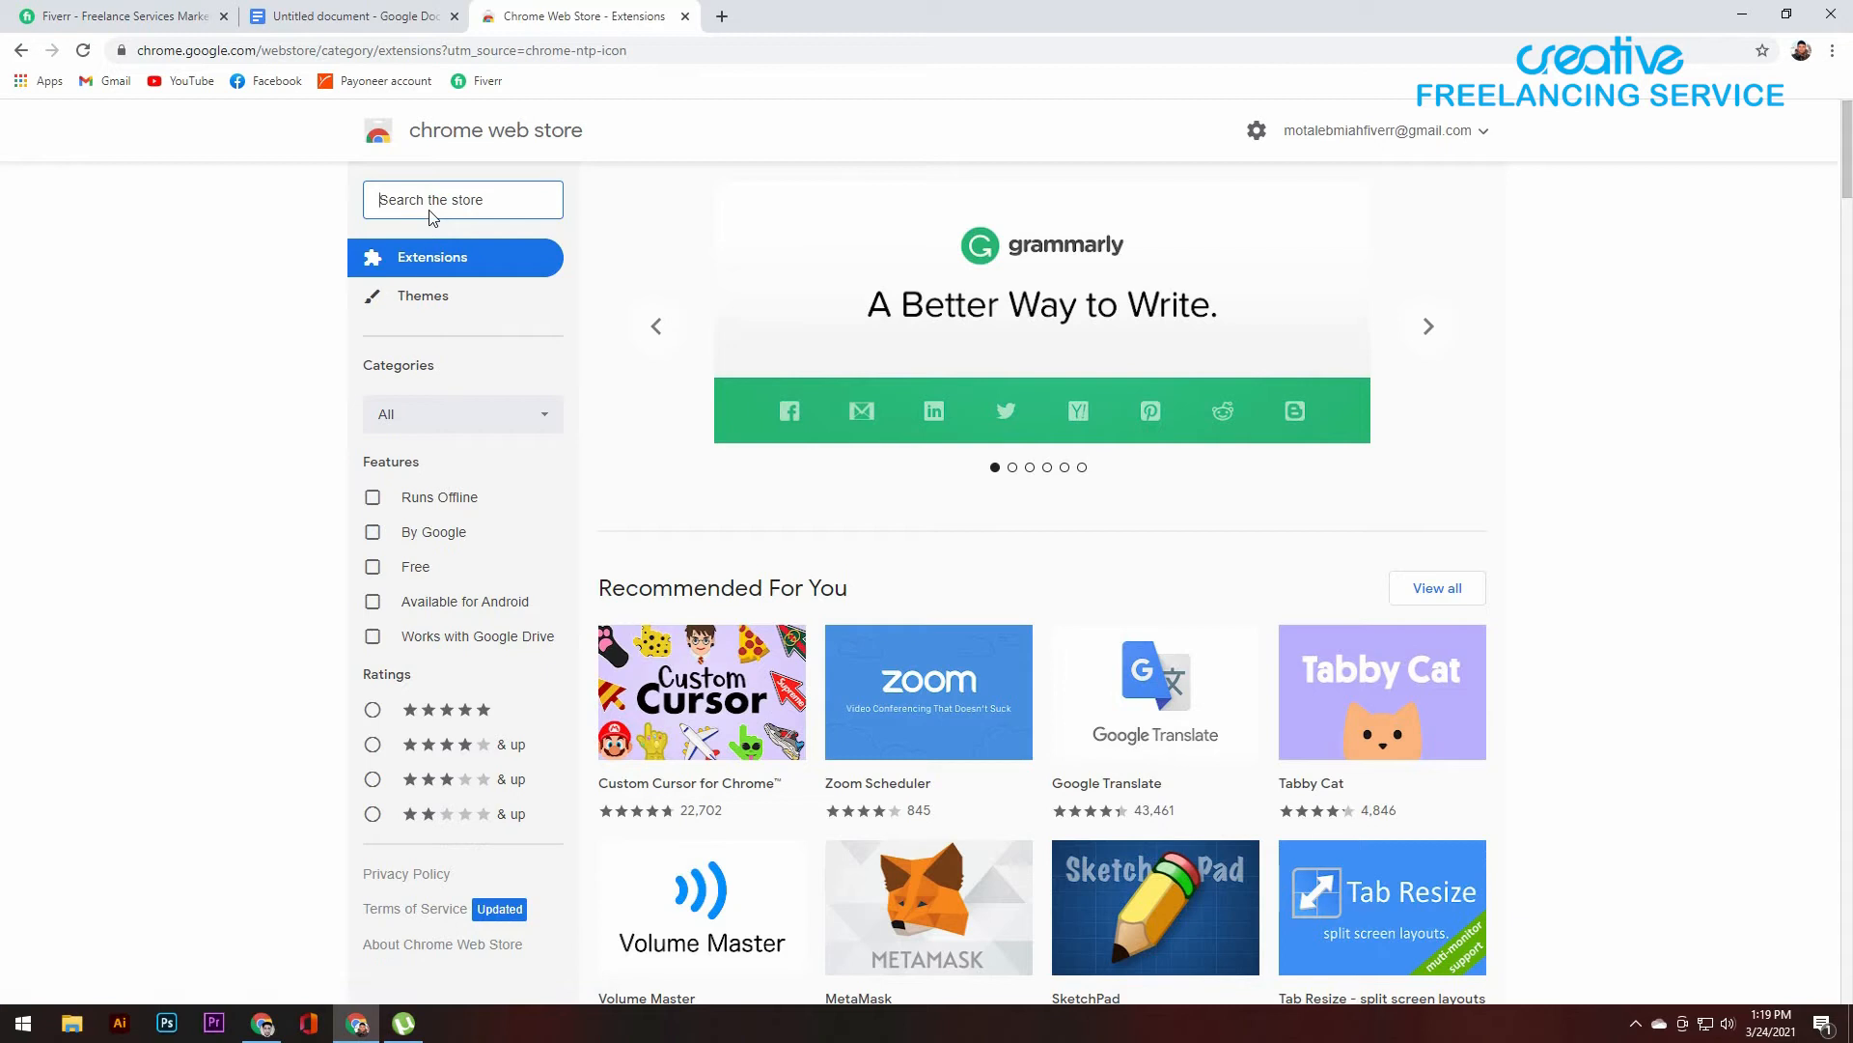
Step: Search the Chrome Web Store for "fivlytics fiverr"
click(431, 205)
text(fivlytivs)
key(Return)
key(BackSpace)
key(BackSpace)
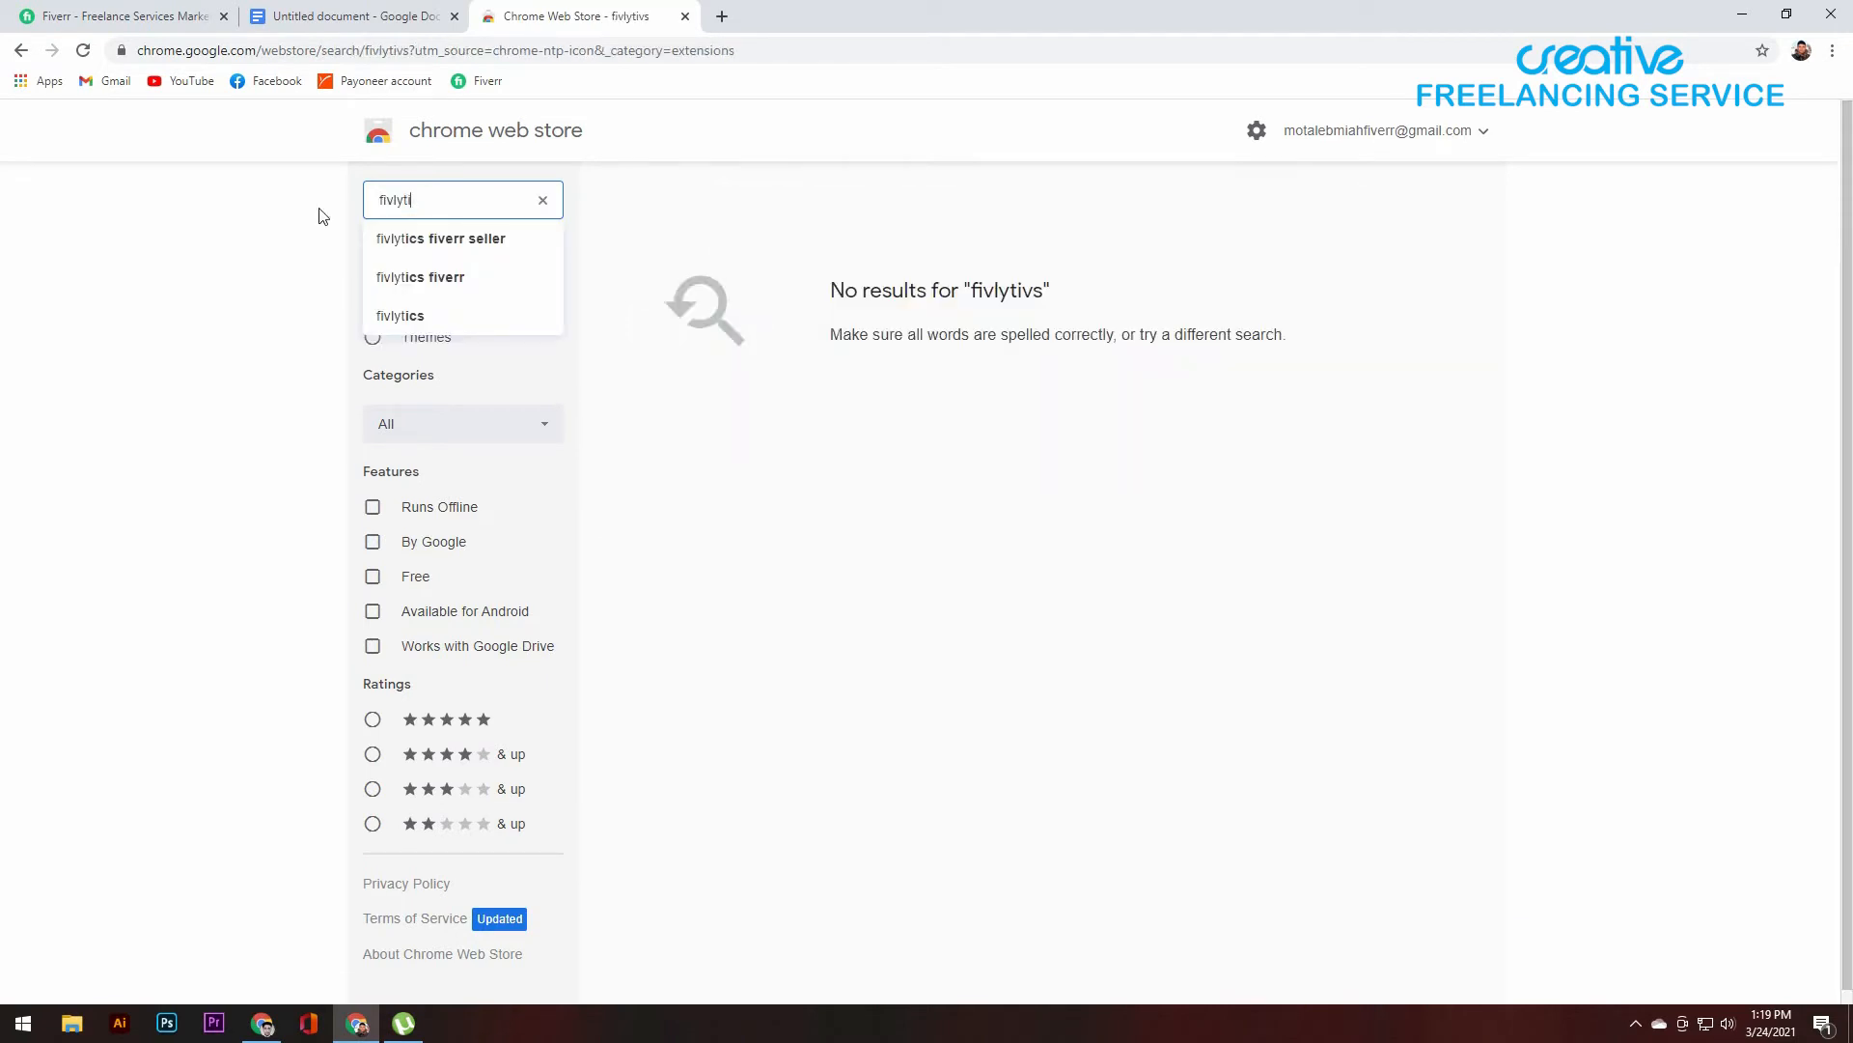
text(cs)
click(448, 277)
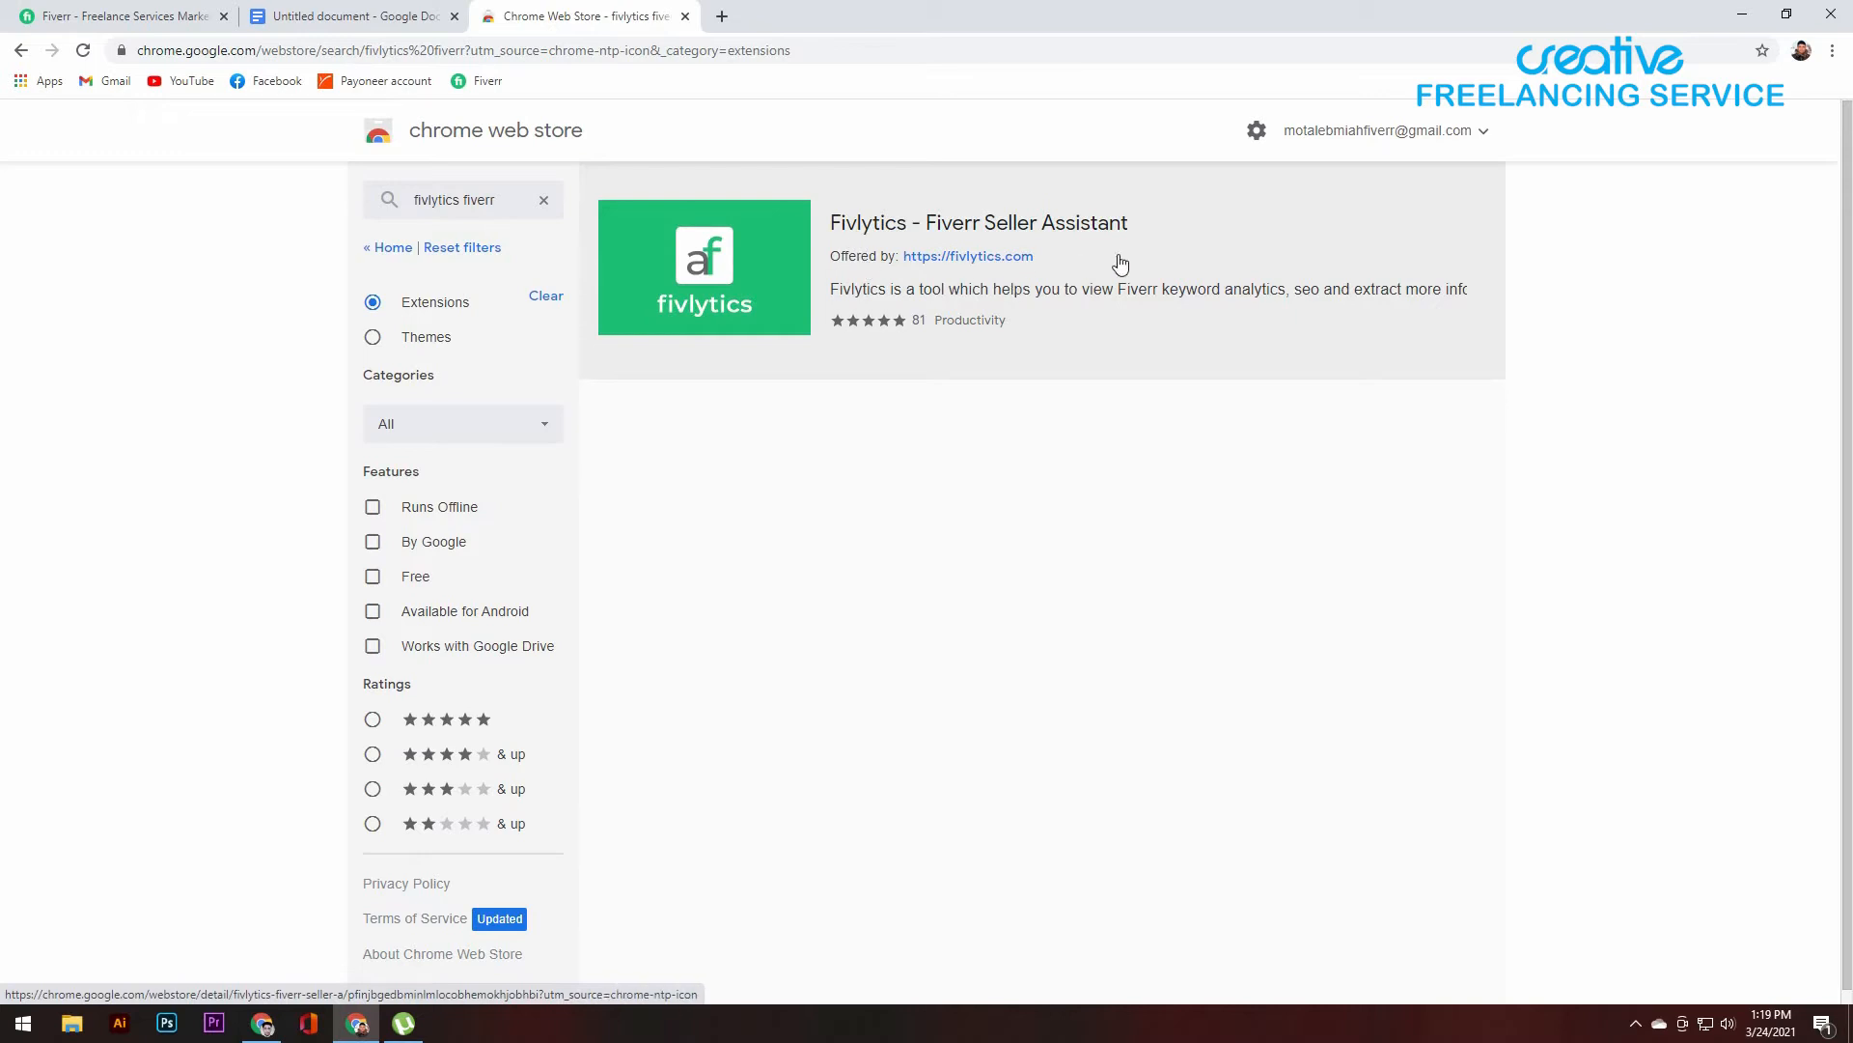
Step: Add the Fivlytics - Fiverr Seller Assistant extension to Chrome and dismiss the installation notice
click(731, 293)
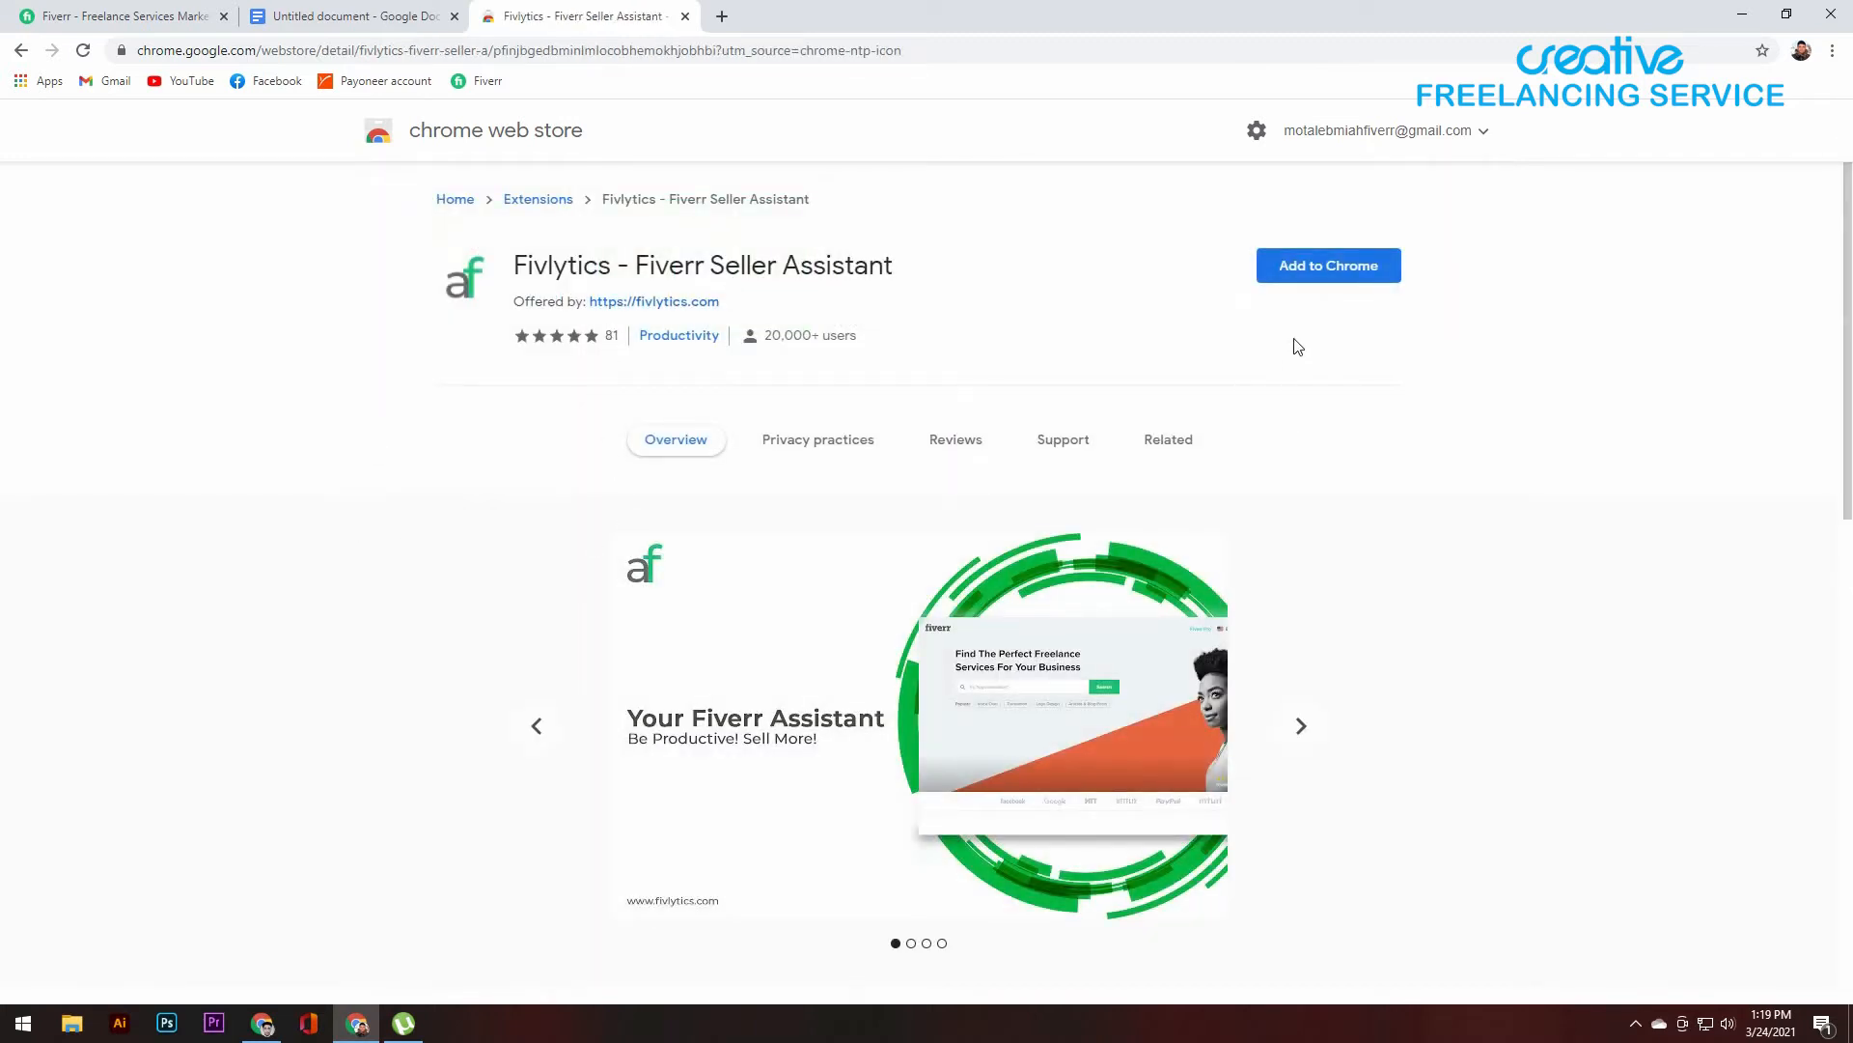
click(1328, 271)
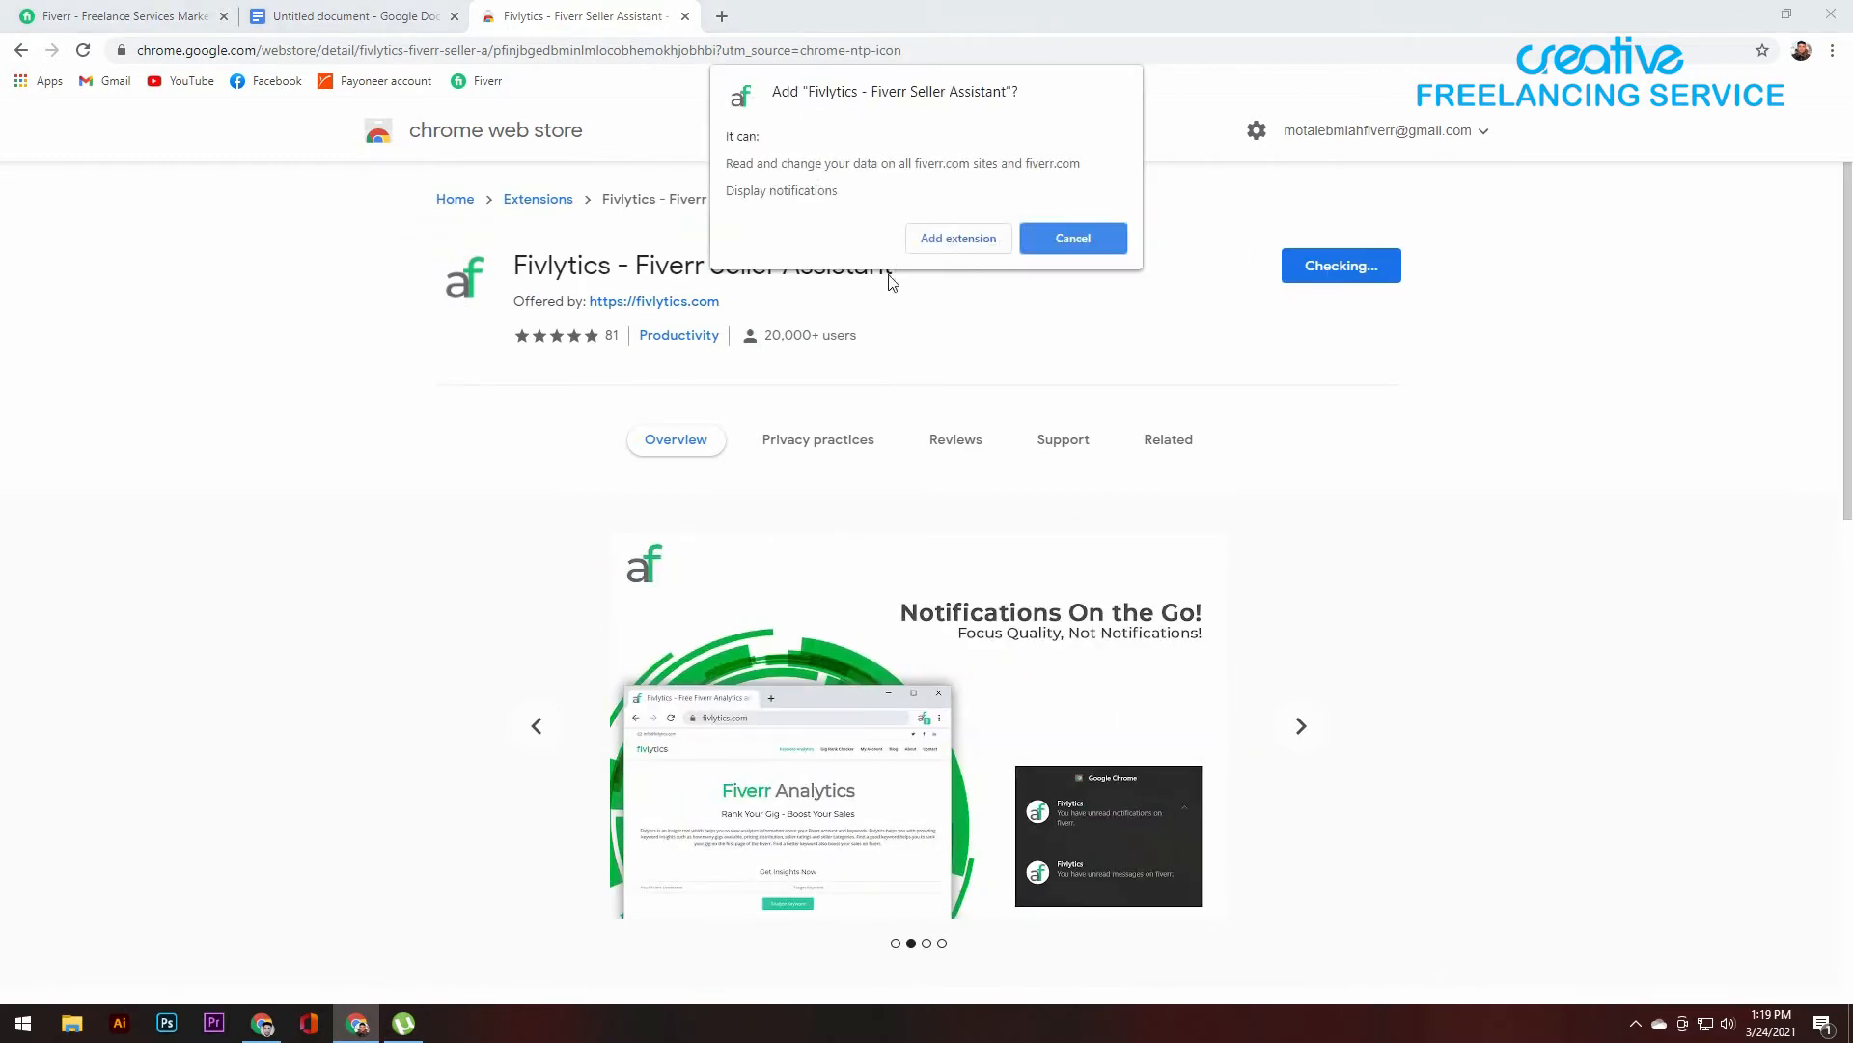
click(935, 245)
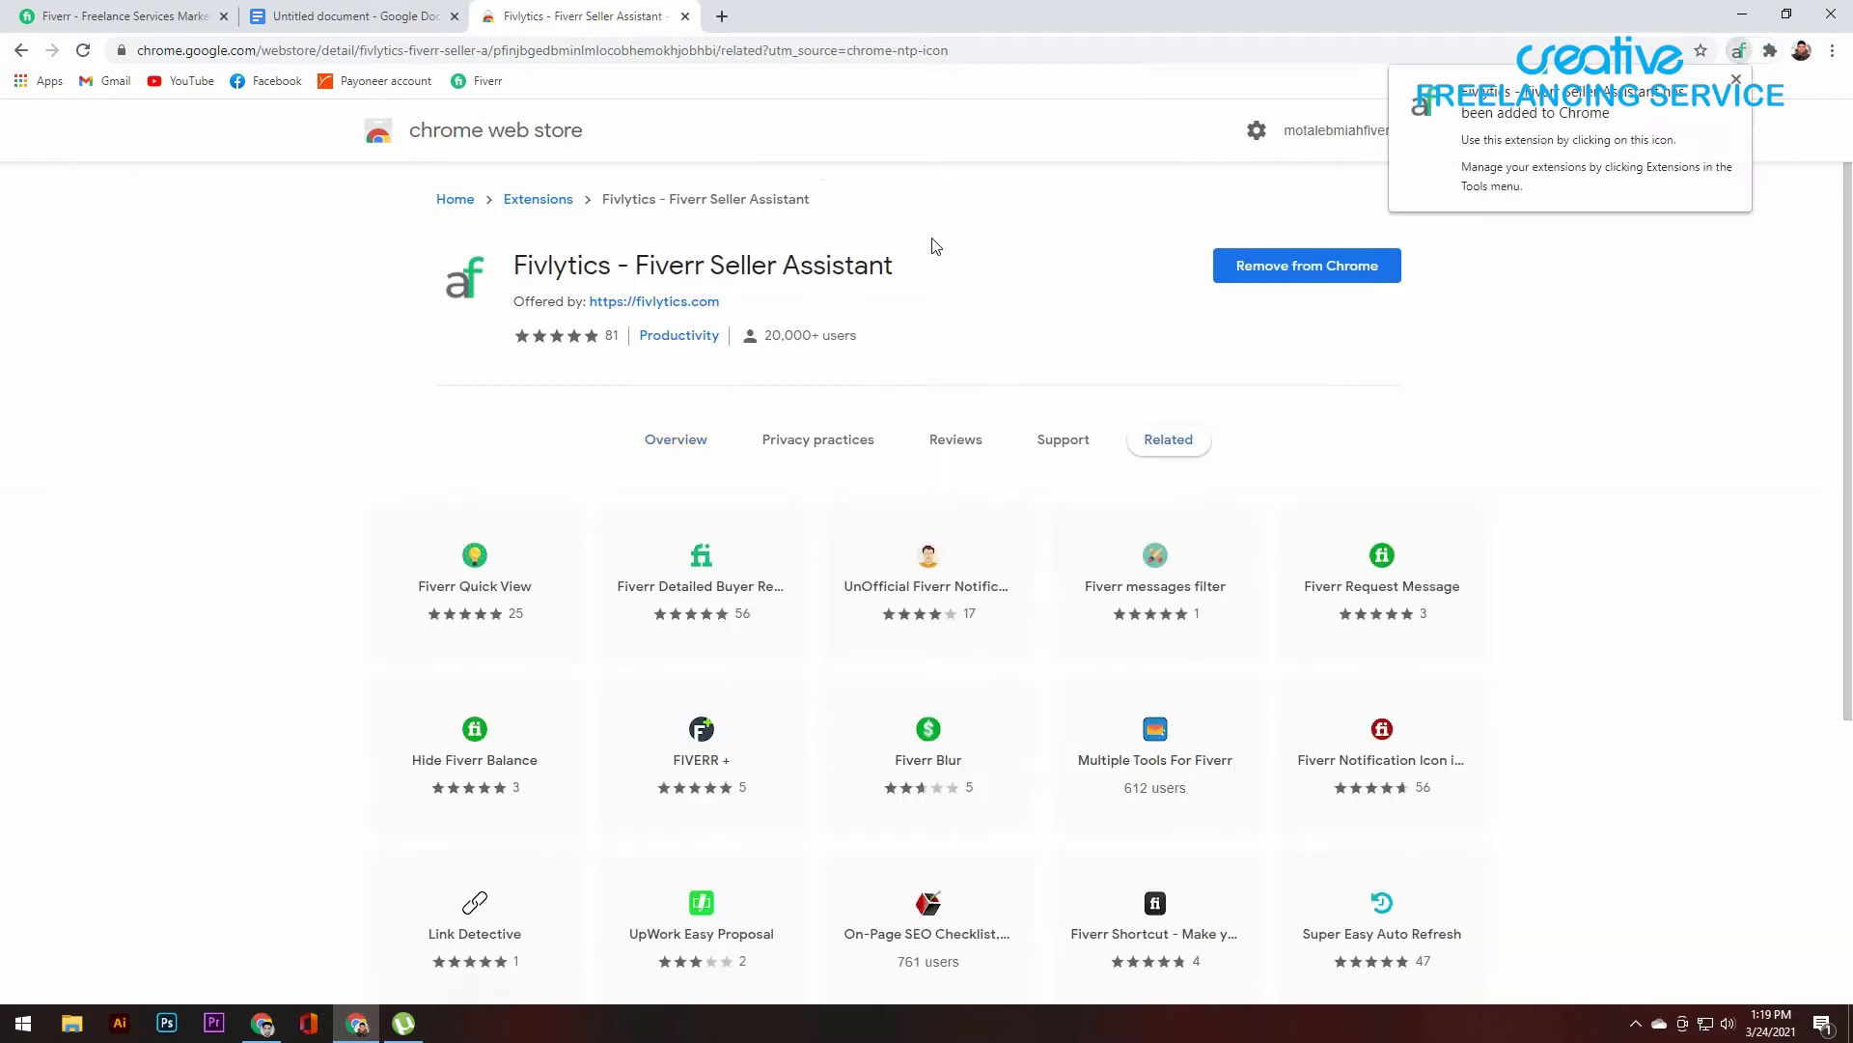
click(1672, 392)
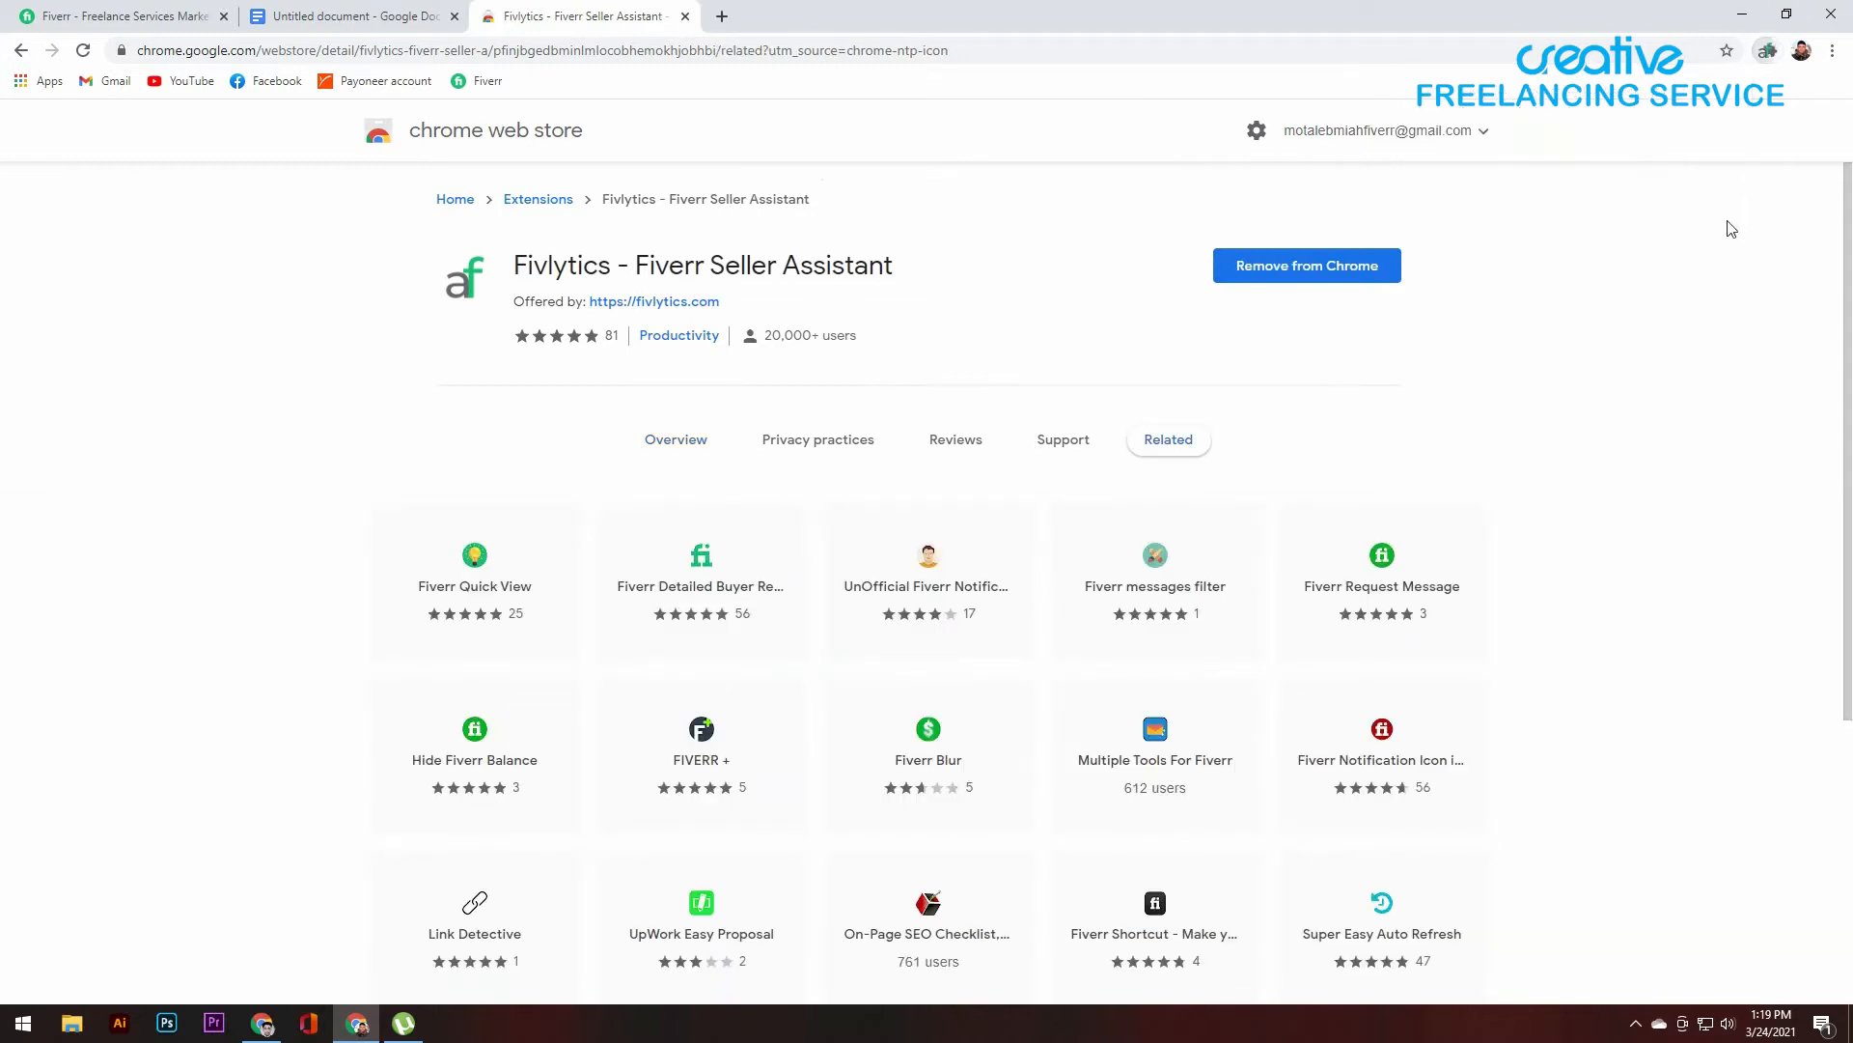
Step: View the feature controls of the Fivlytics extension and close them again
click(1771, 52)
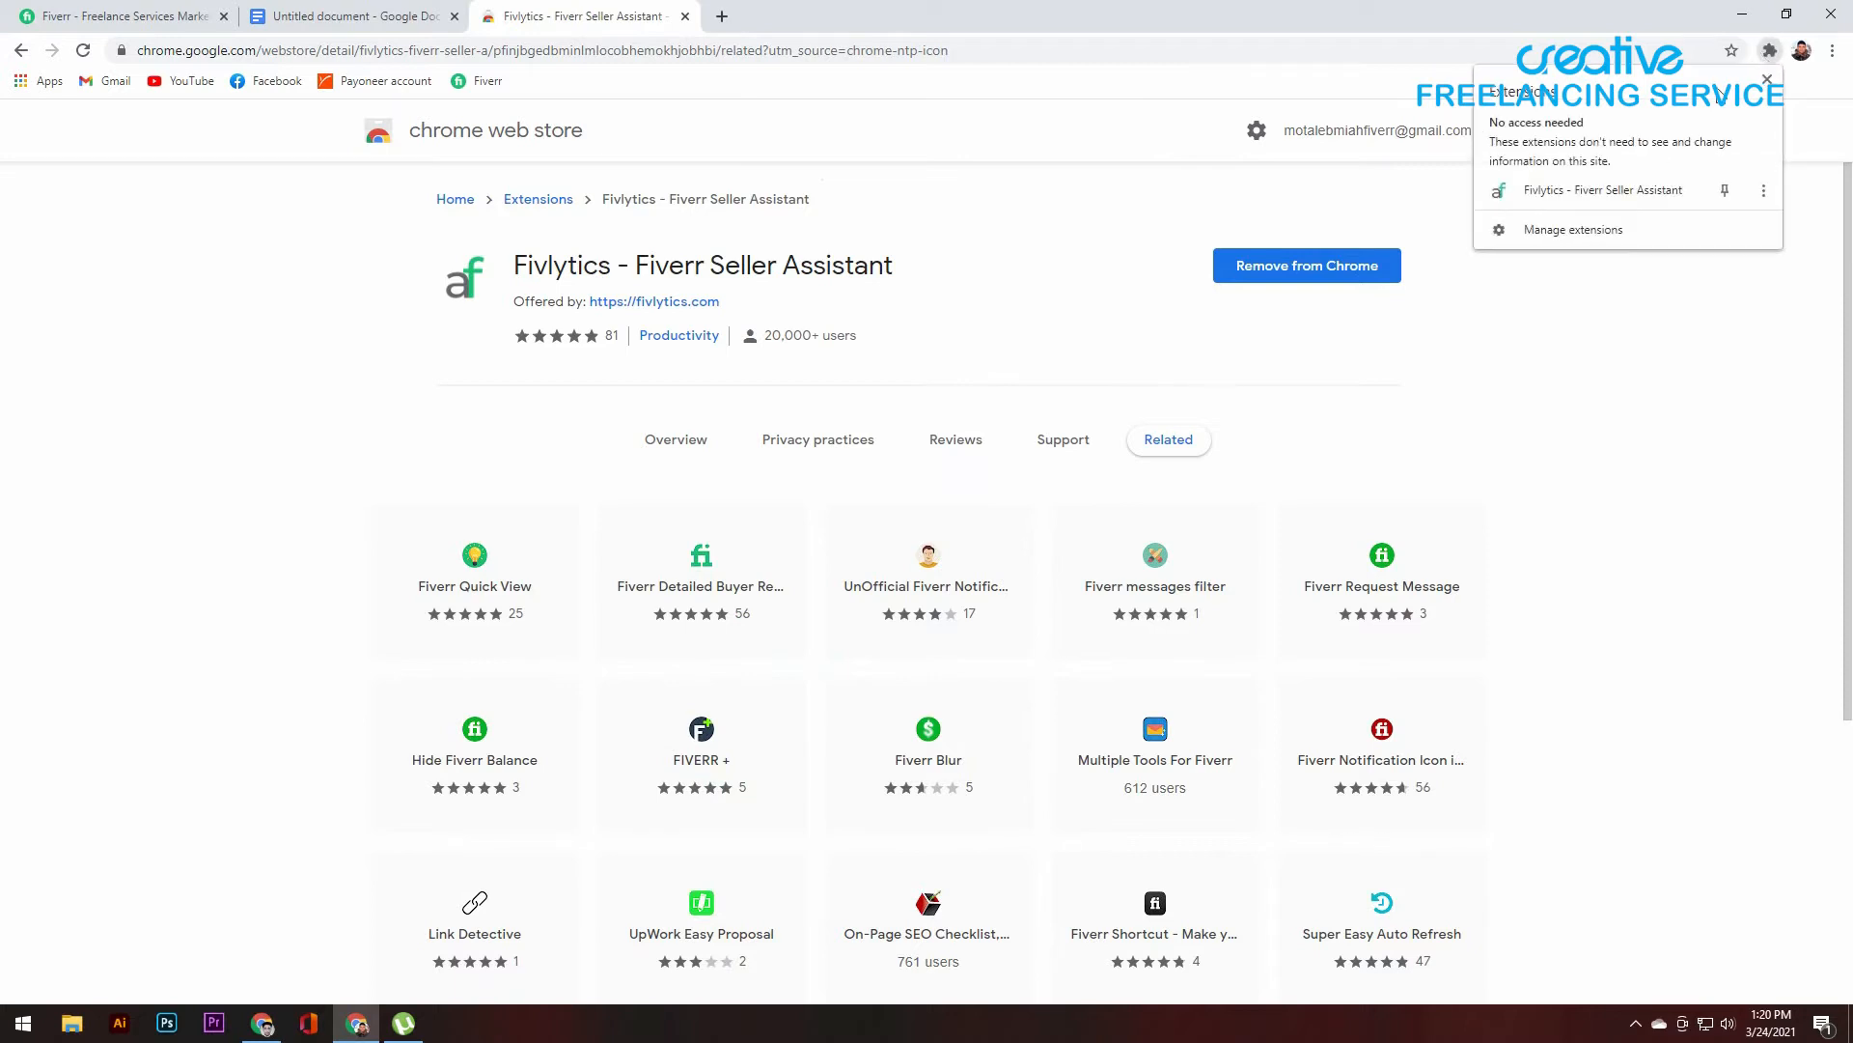
click(1579, 200)
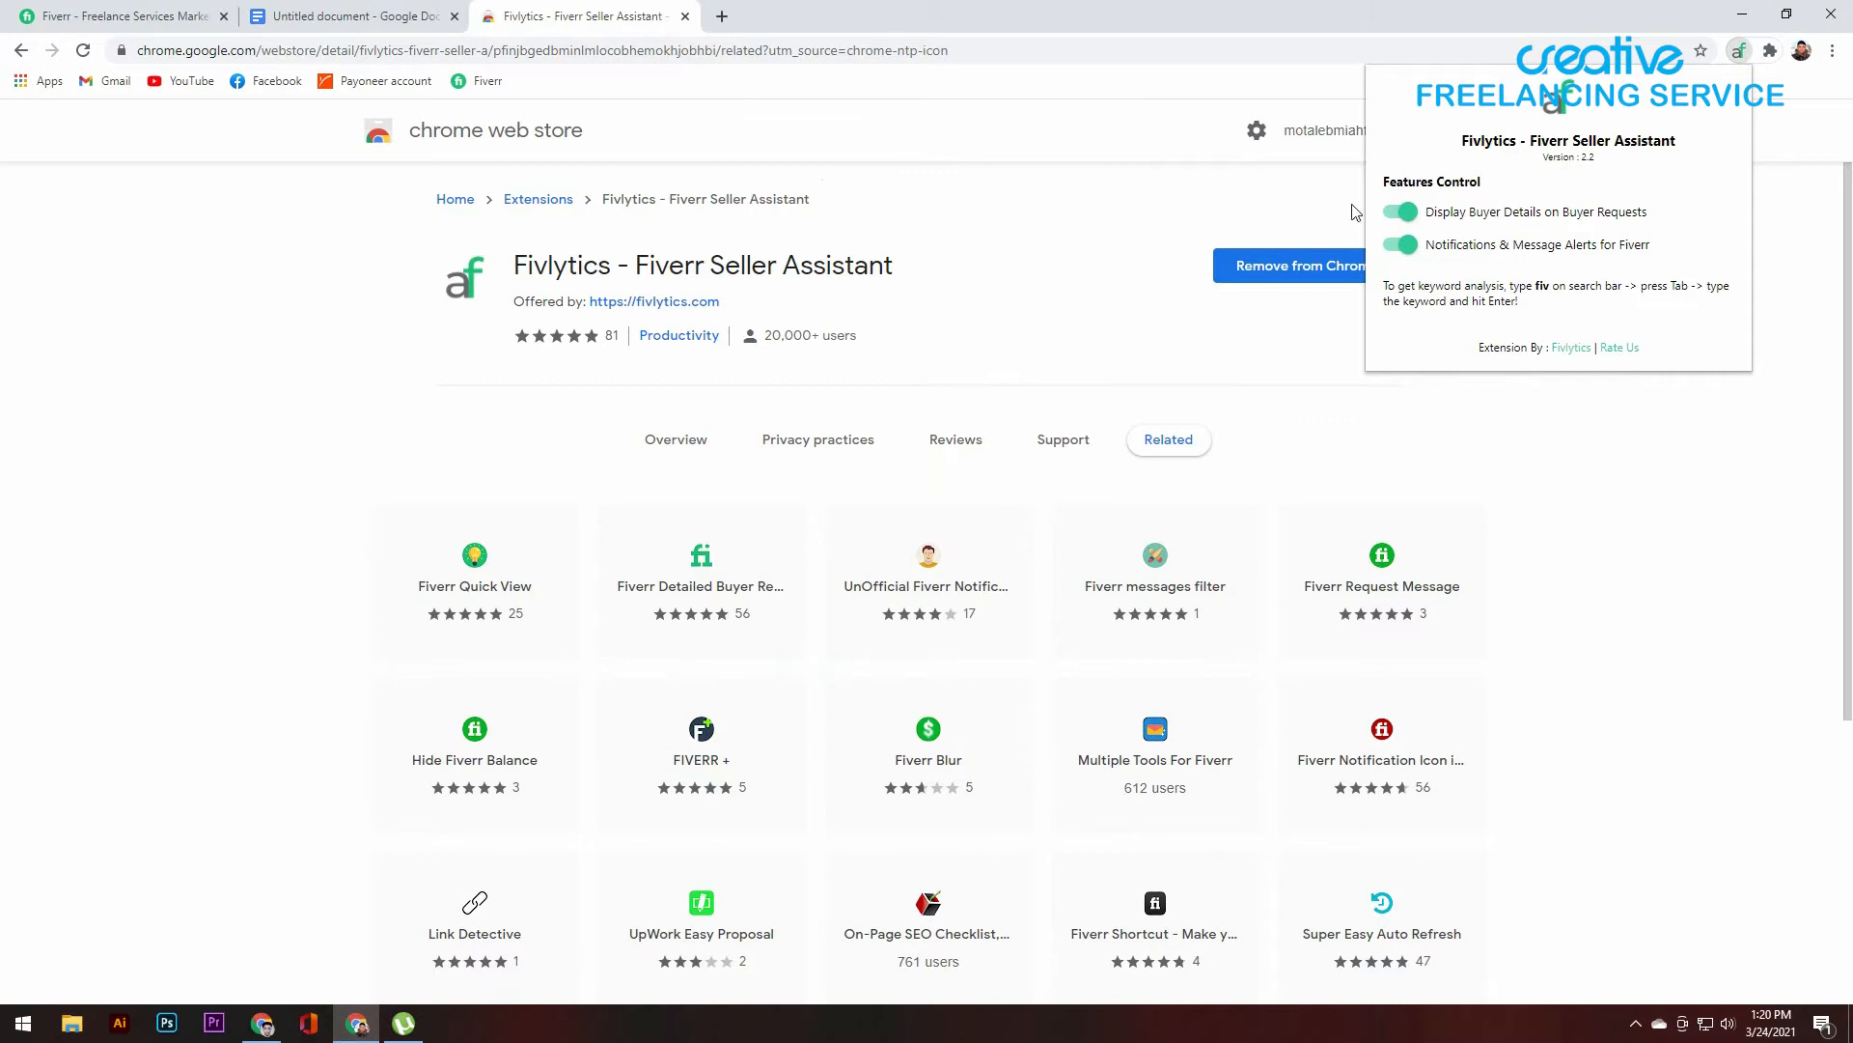
click(1669, 493)
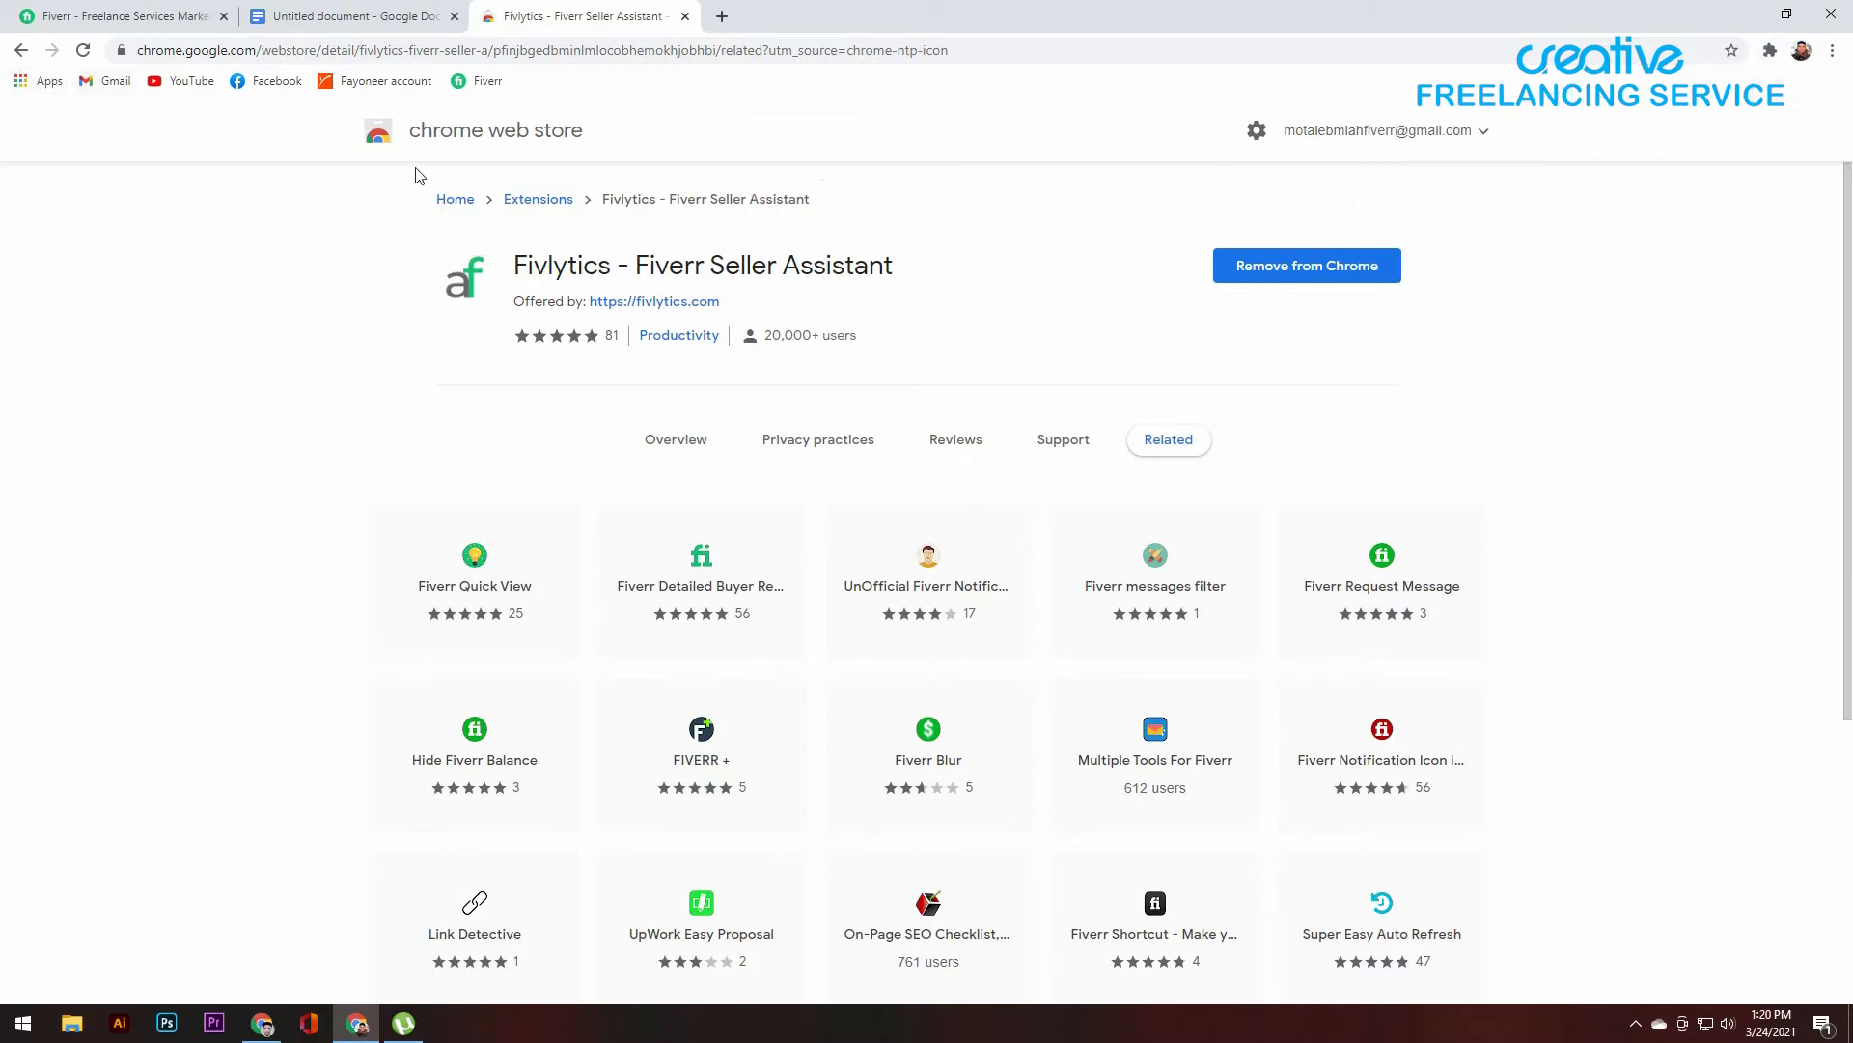
Step: Return to the Chrome Web Store's front page and search for "fiverr quick view"
click(49, 87)
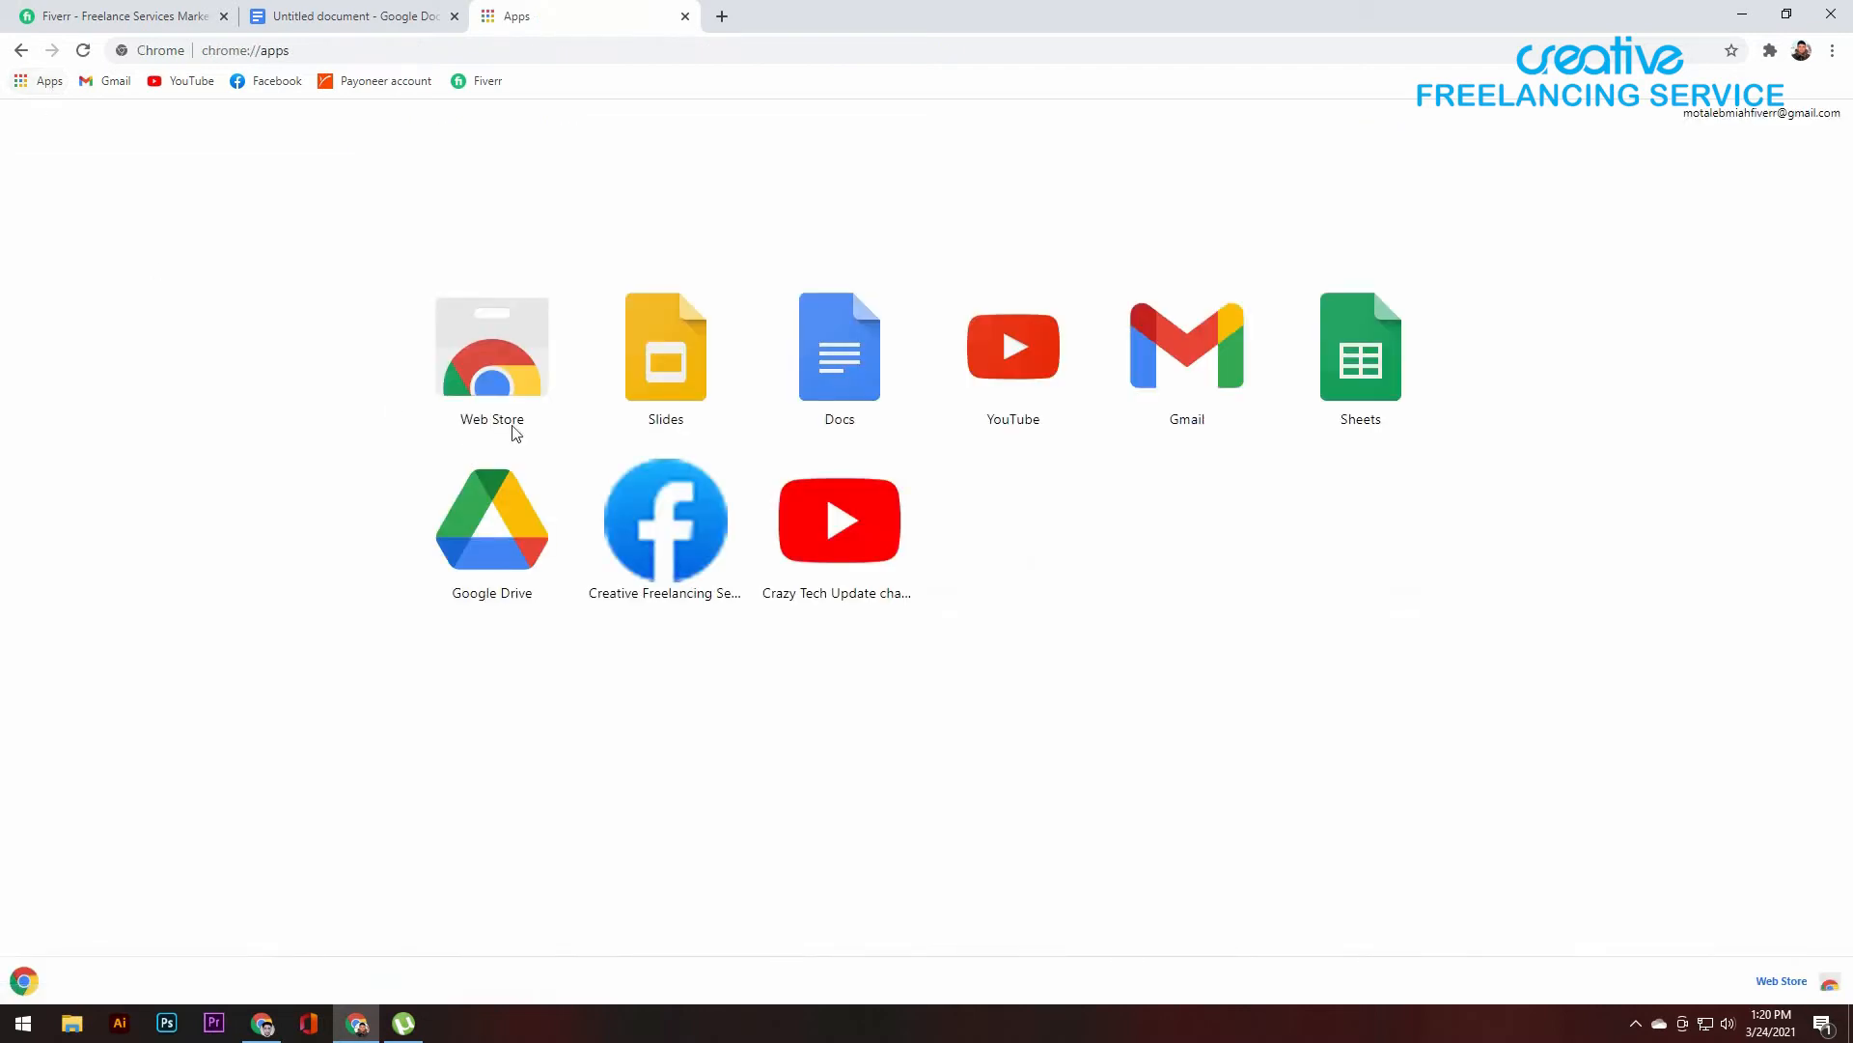
click(500, 362)
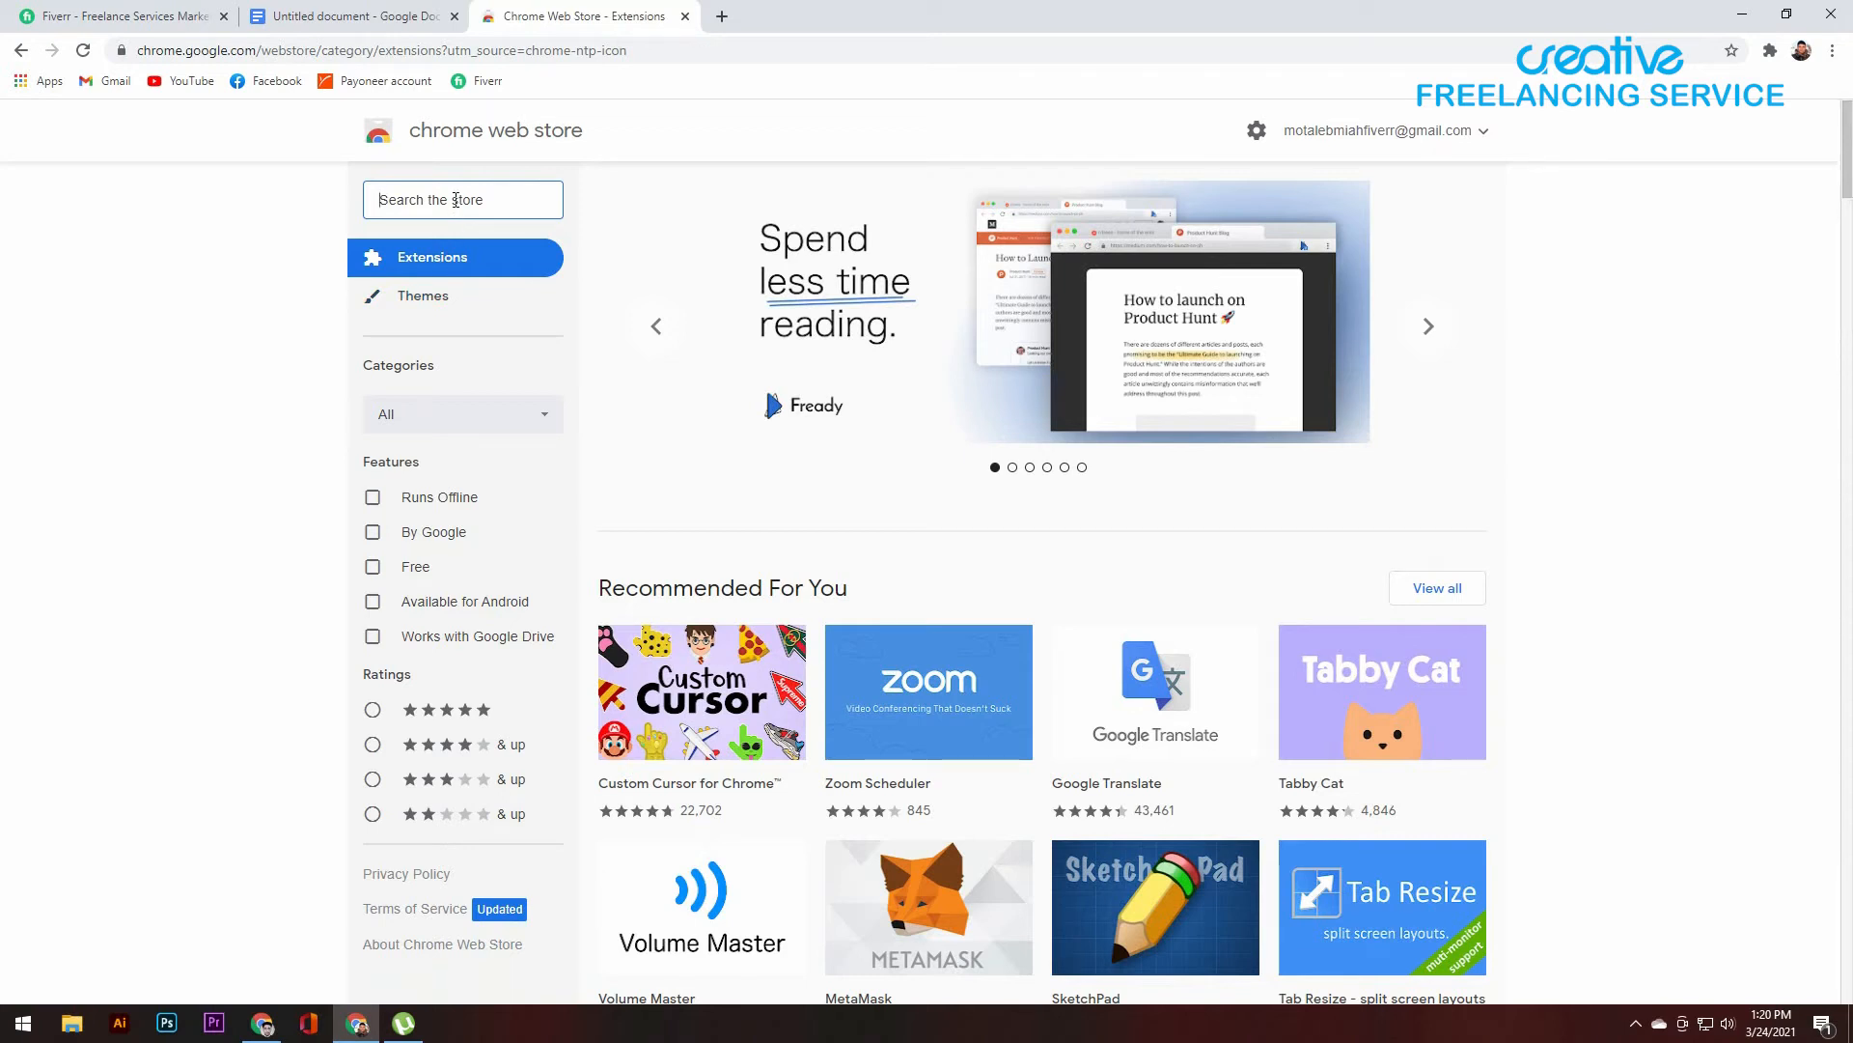
click(456, 200)
text(fiverr )
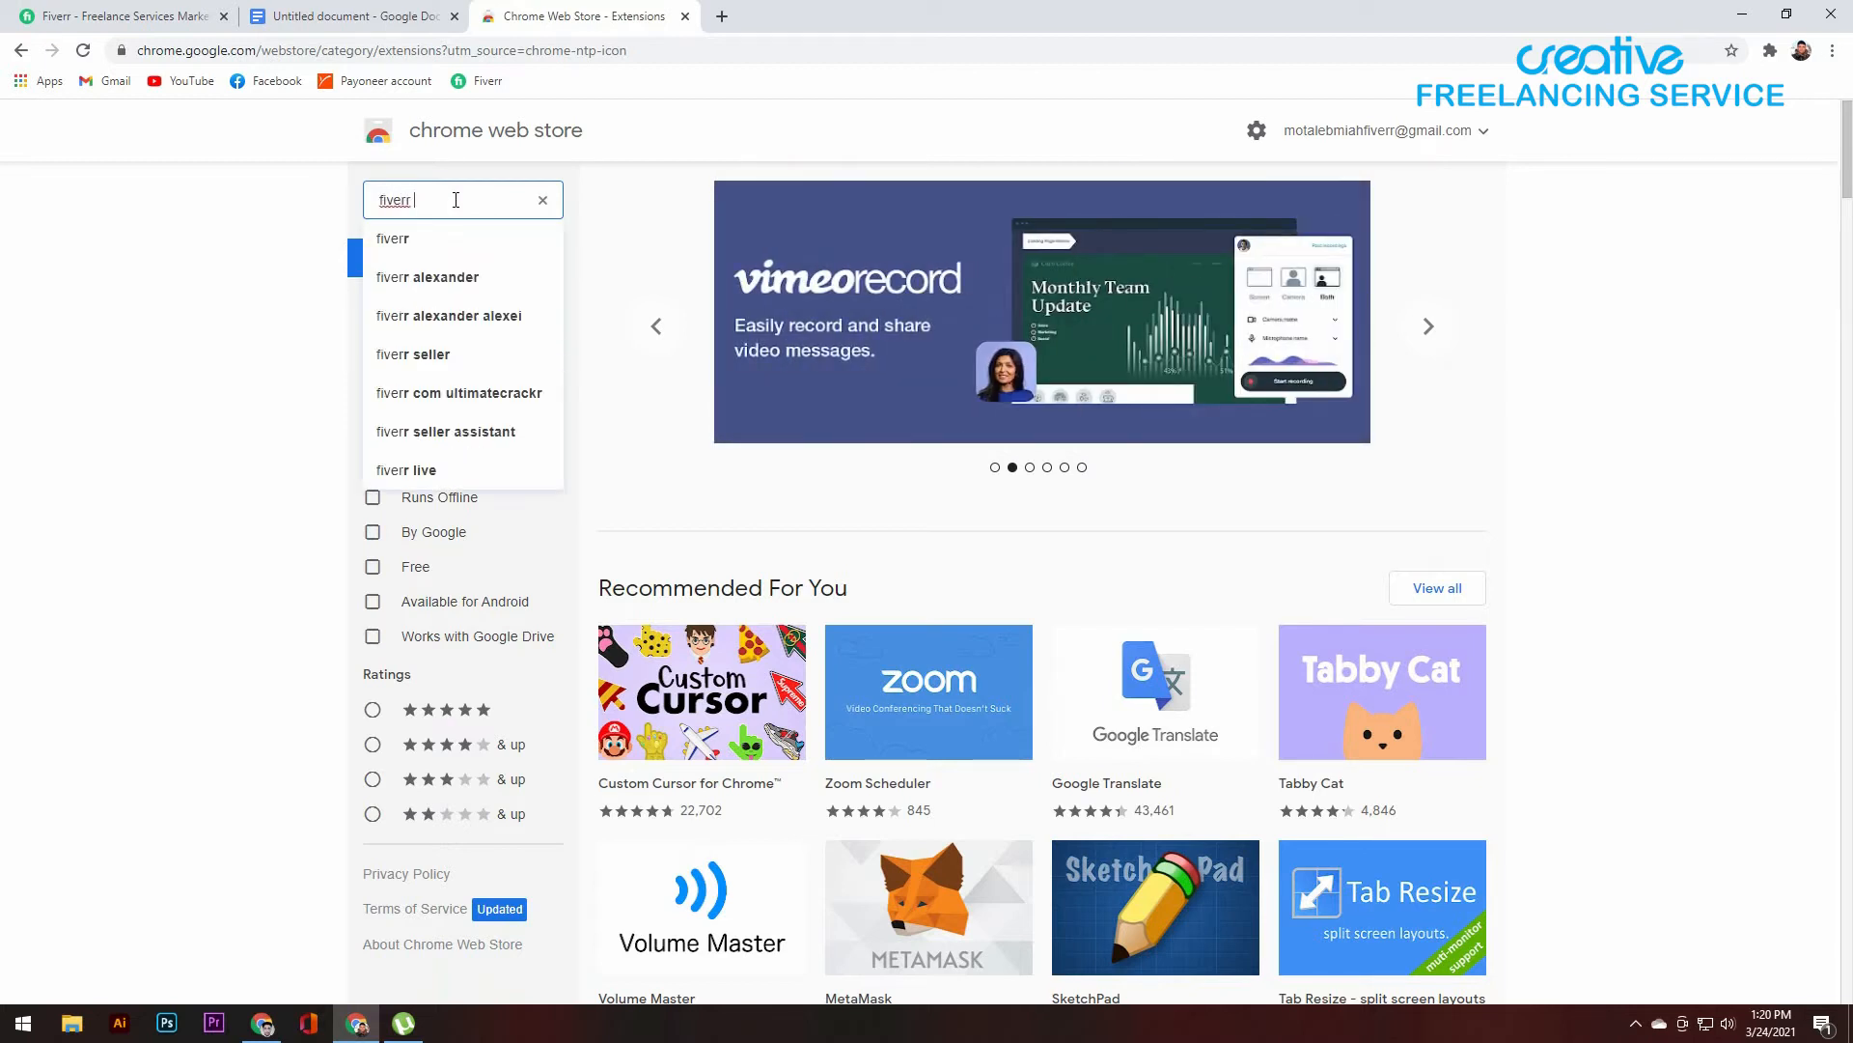
text(quick view)
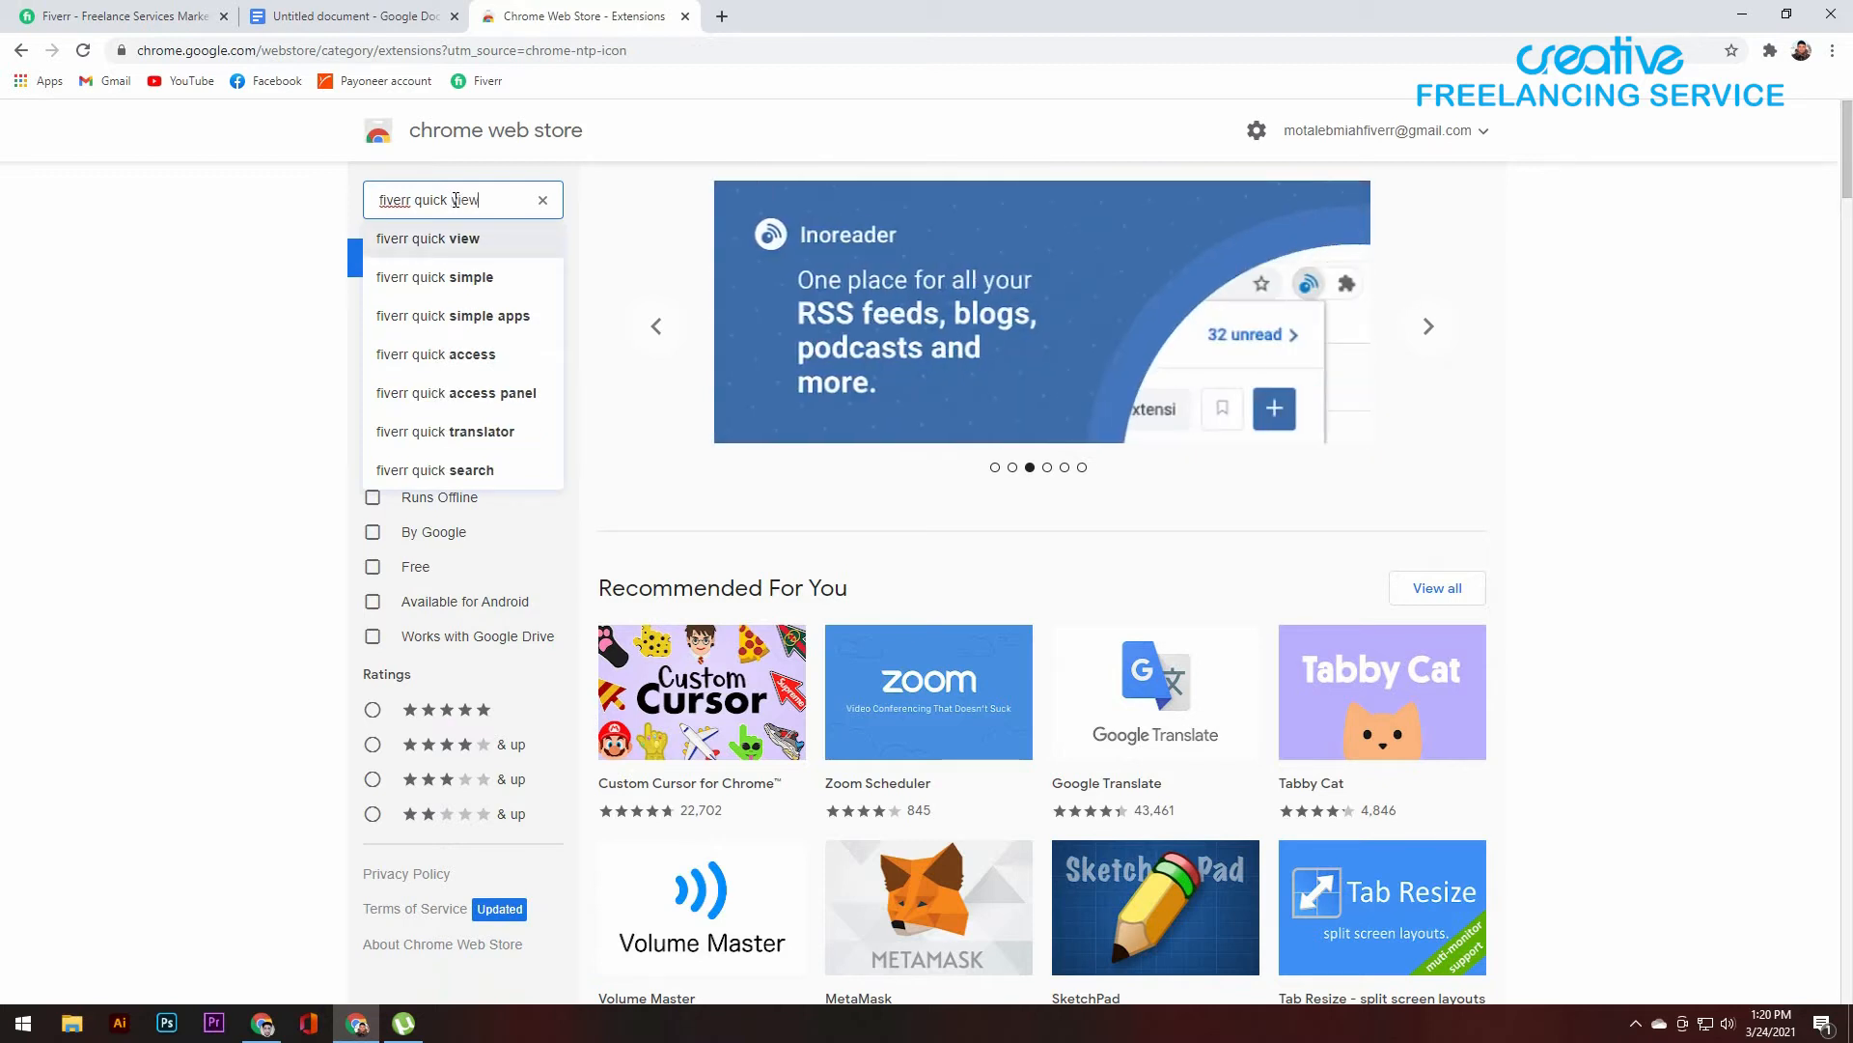
key(Return)
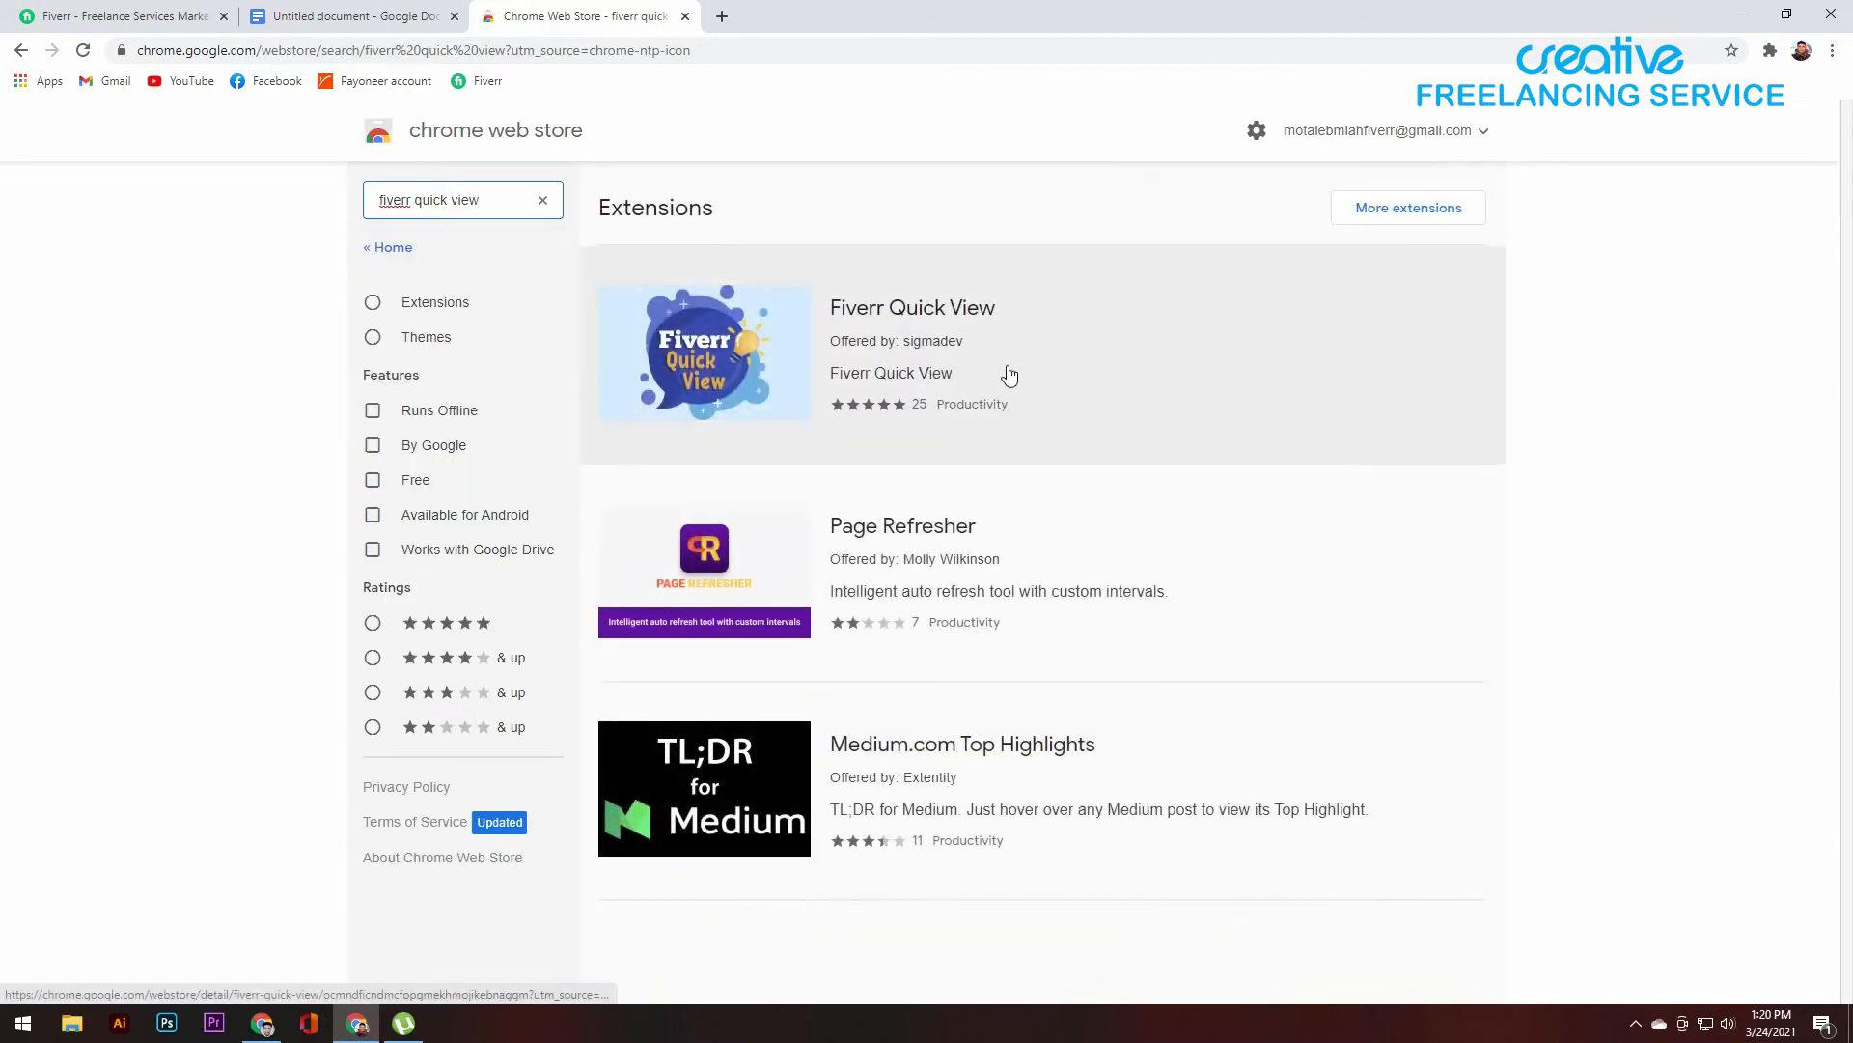
Step: Add the Fiverr Quick View extension to Chrome and dismiss the installation notice
click(764, 345)
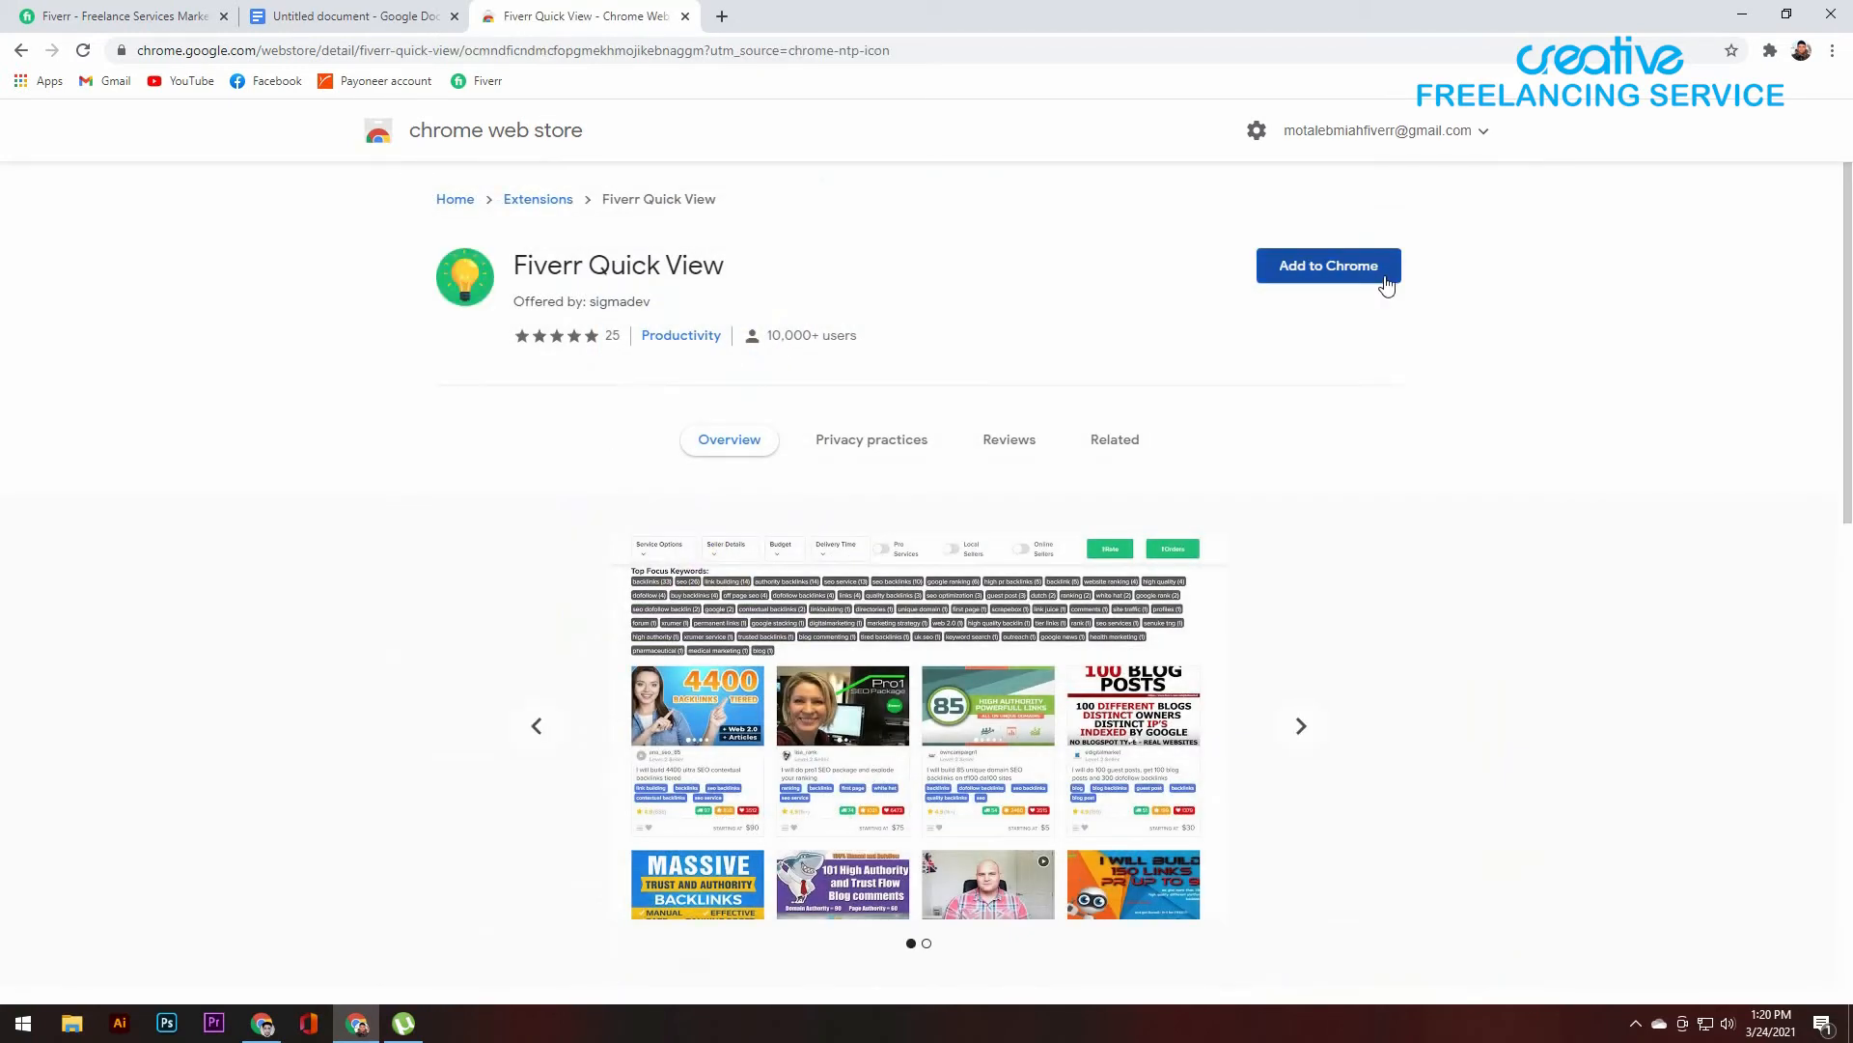
click(1348, 288)
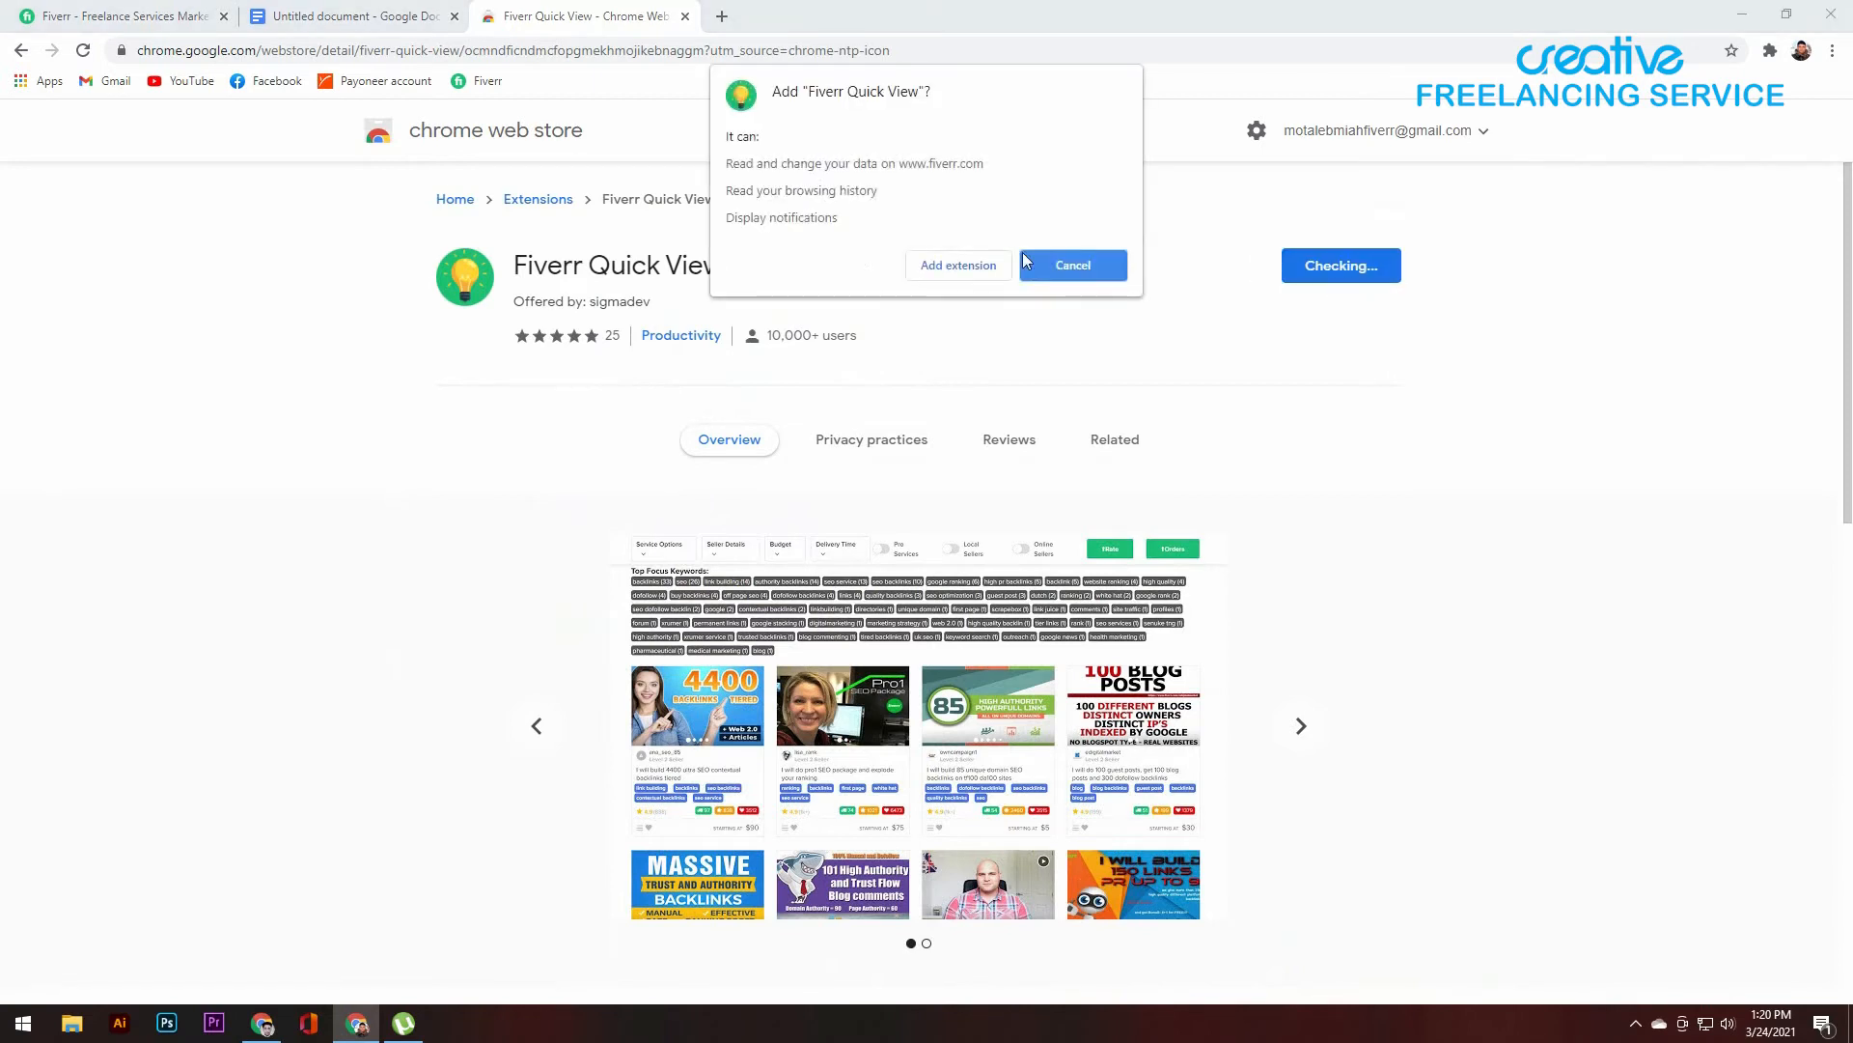
click(977, 275)
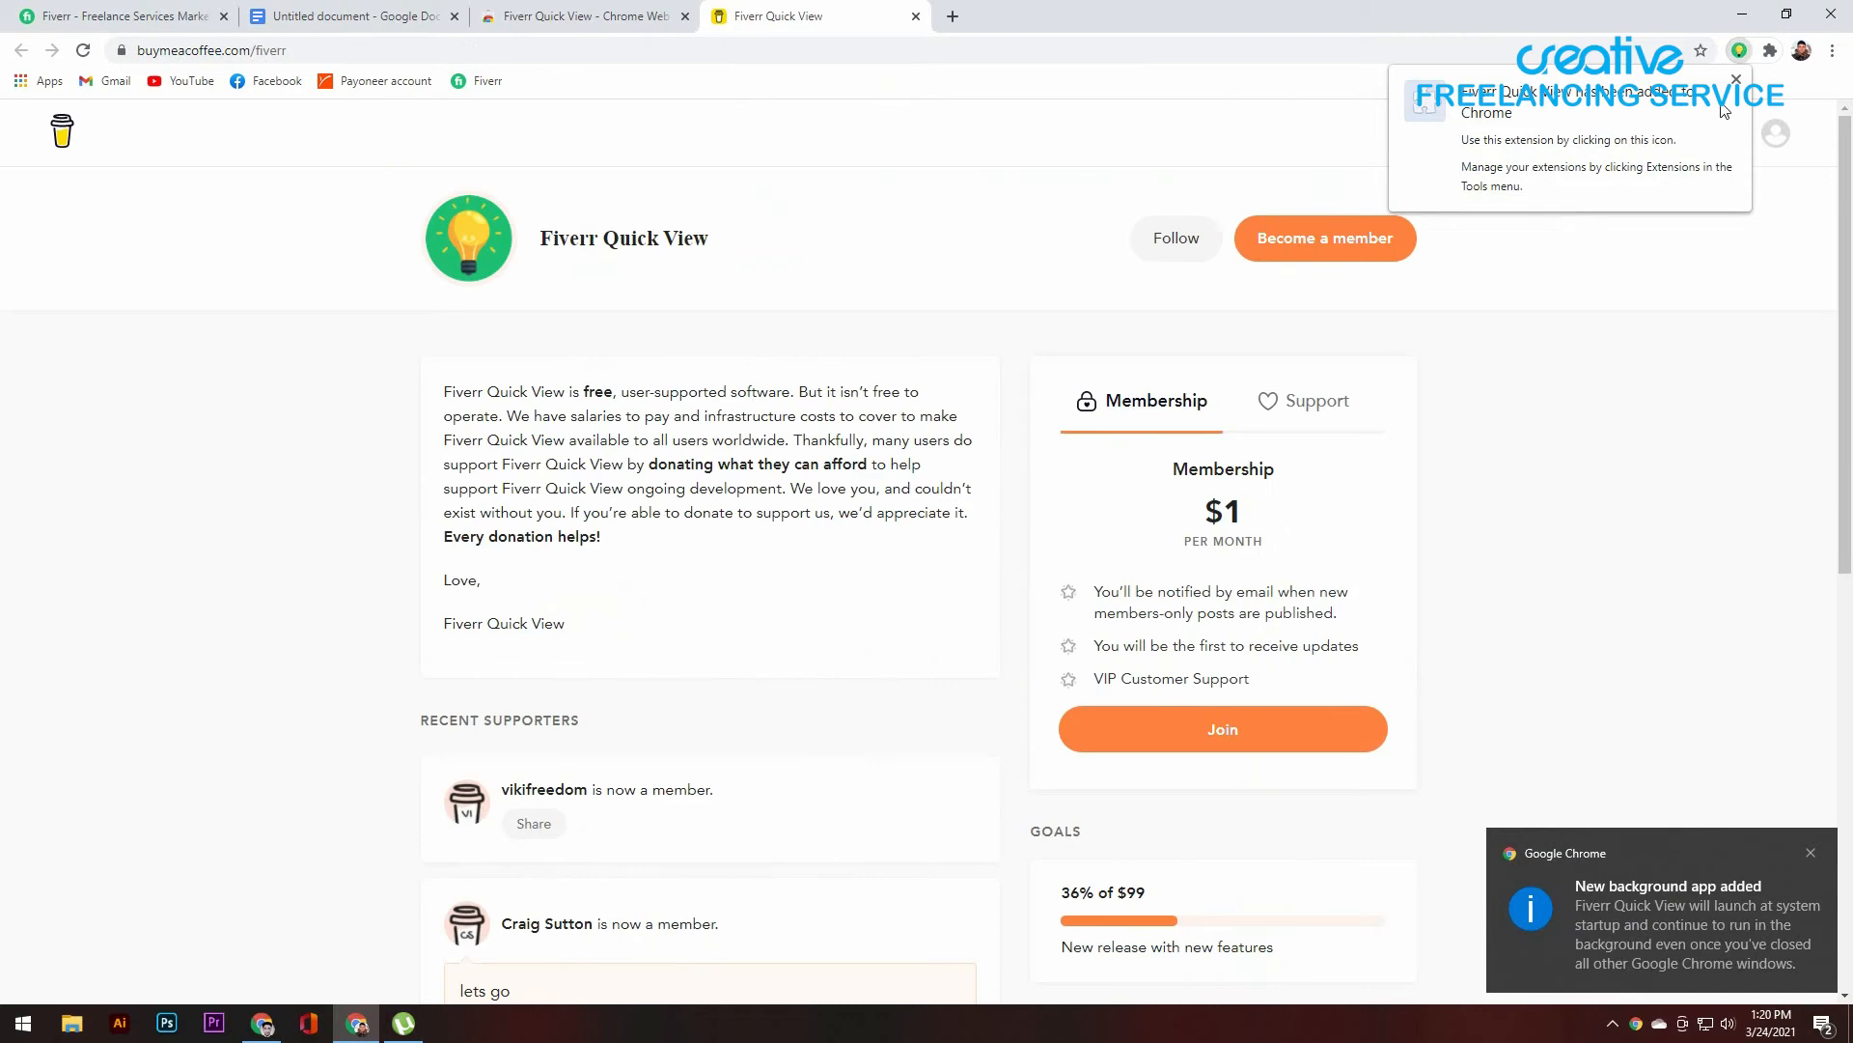
click(1737, 80)
Step: Open the Fiverr Quick View extension's settings and review its list of feature toggles
click(1769, 51)
click(1616, 189)
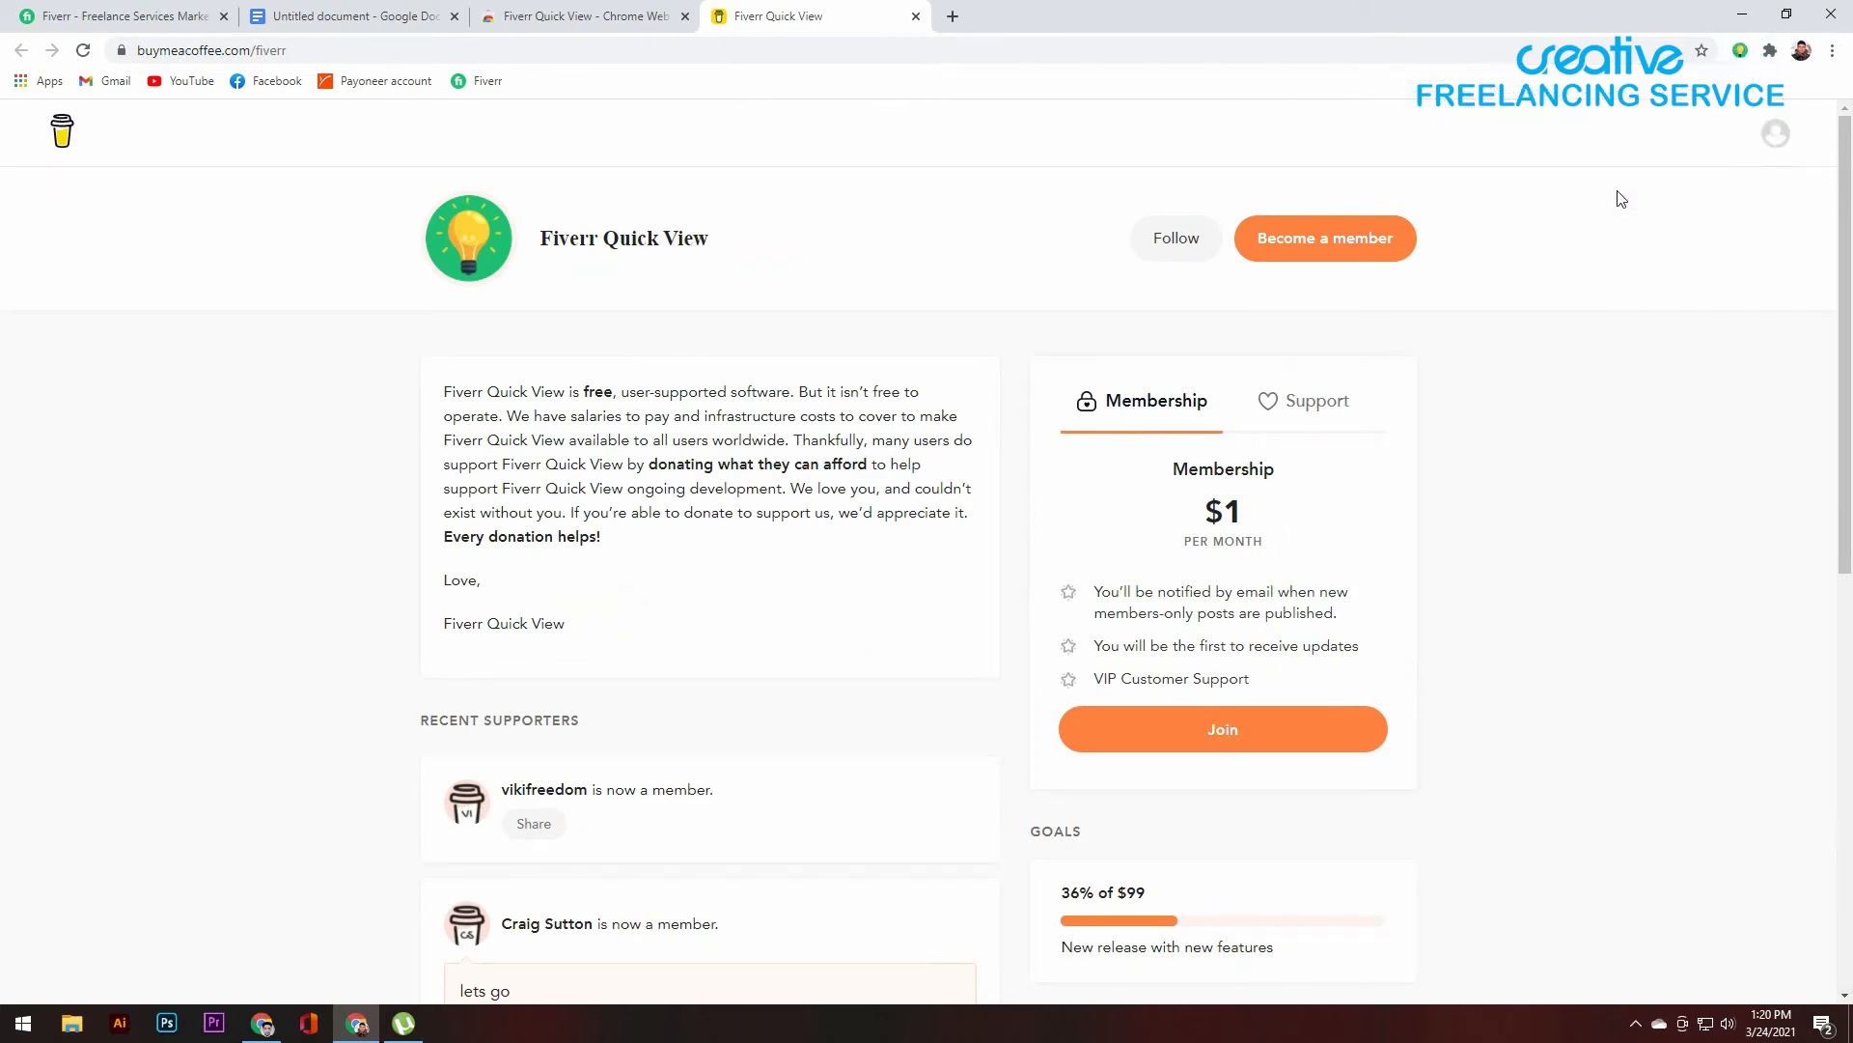
scroll(1526, 364, down, 2)
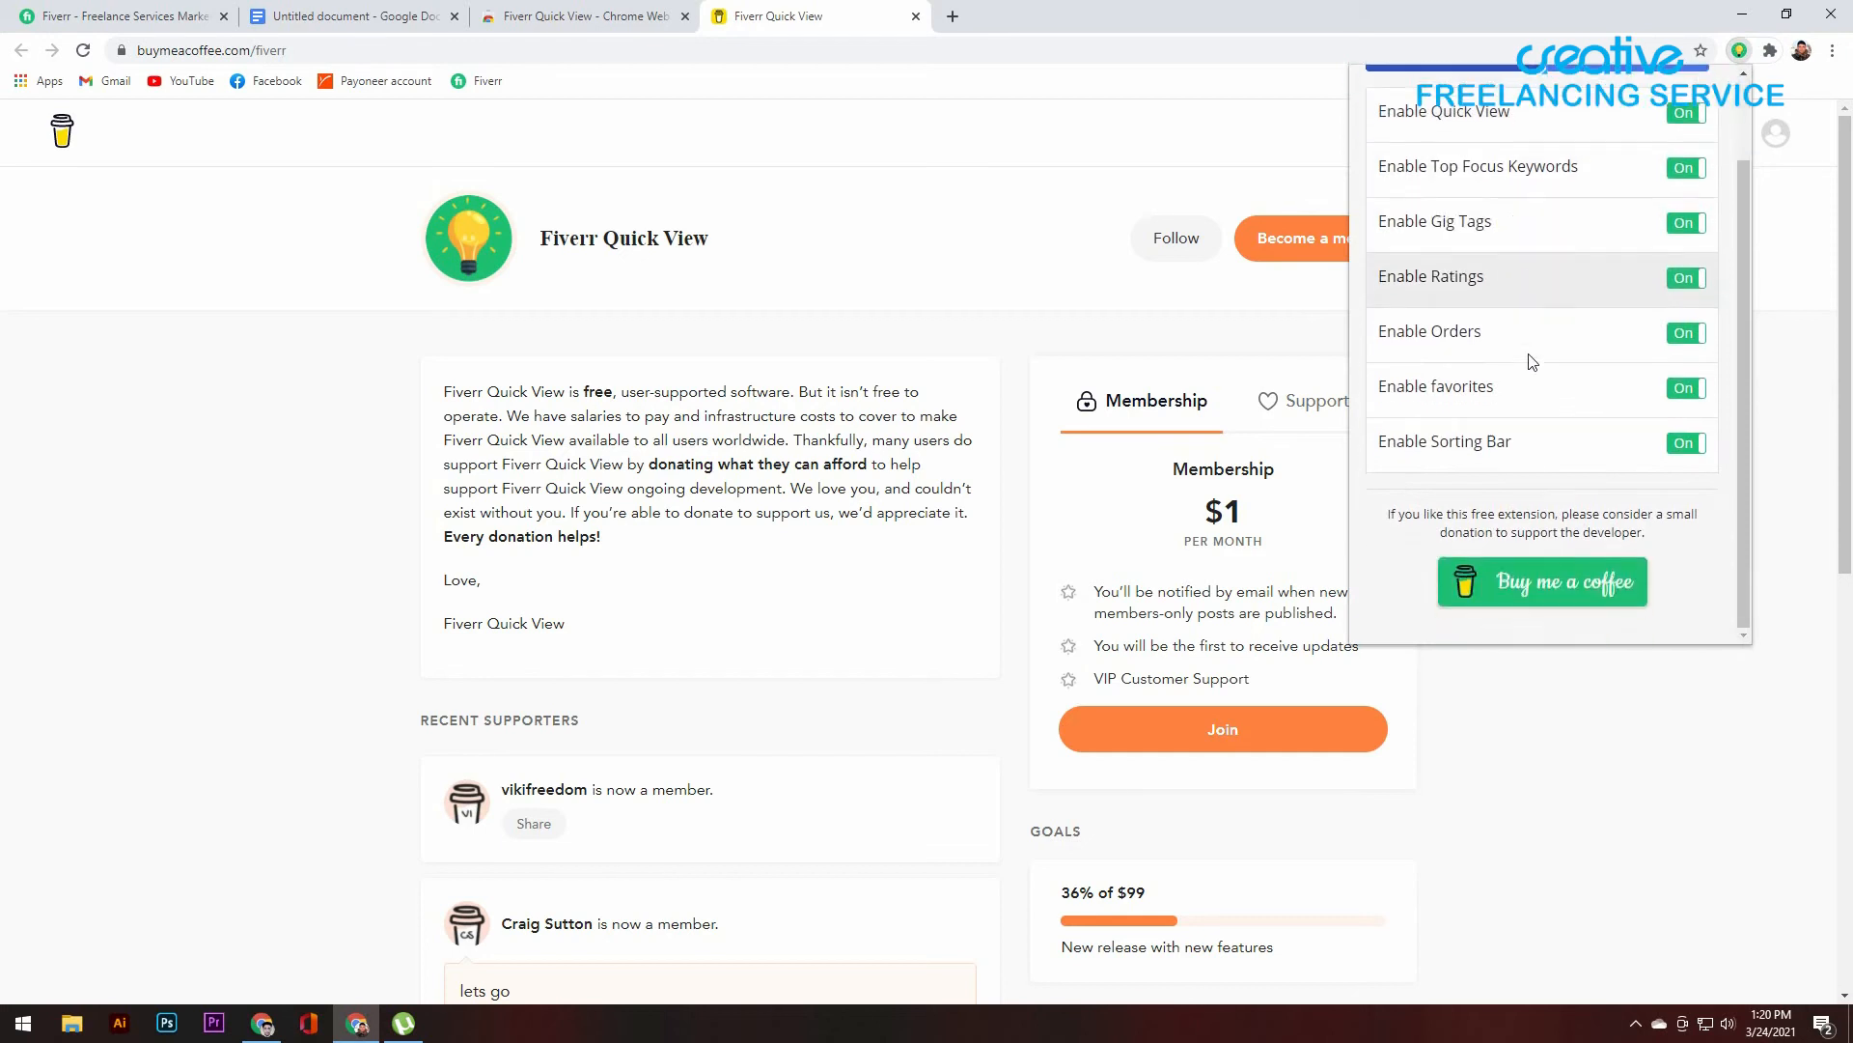
scroll(1544, 418, up, 2)
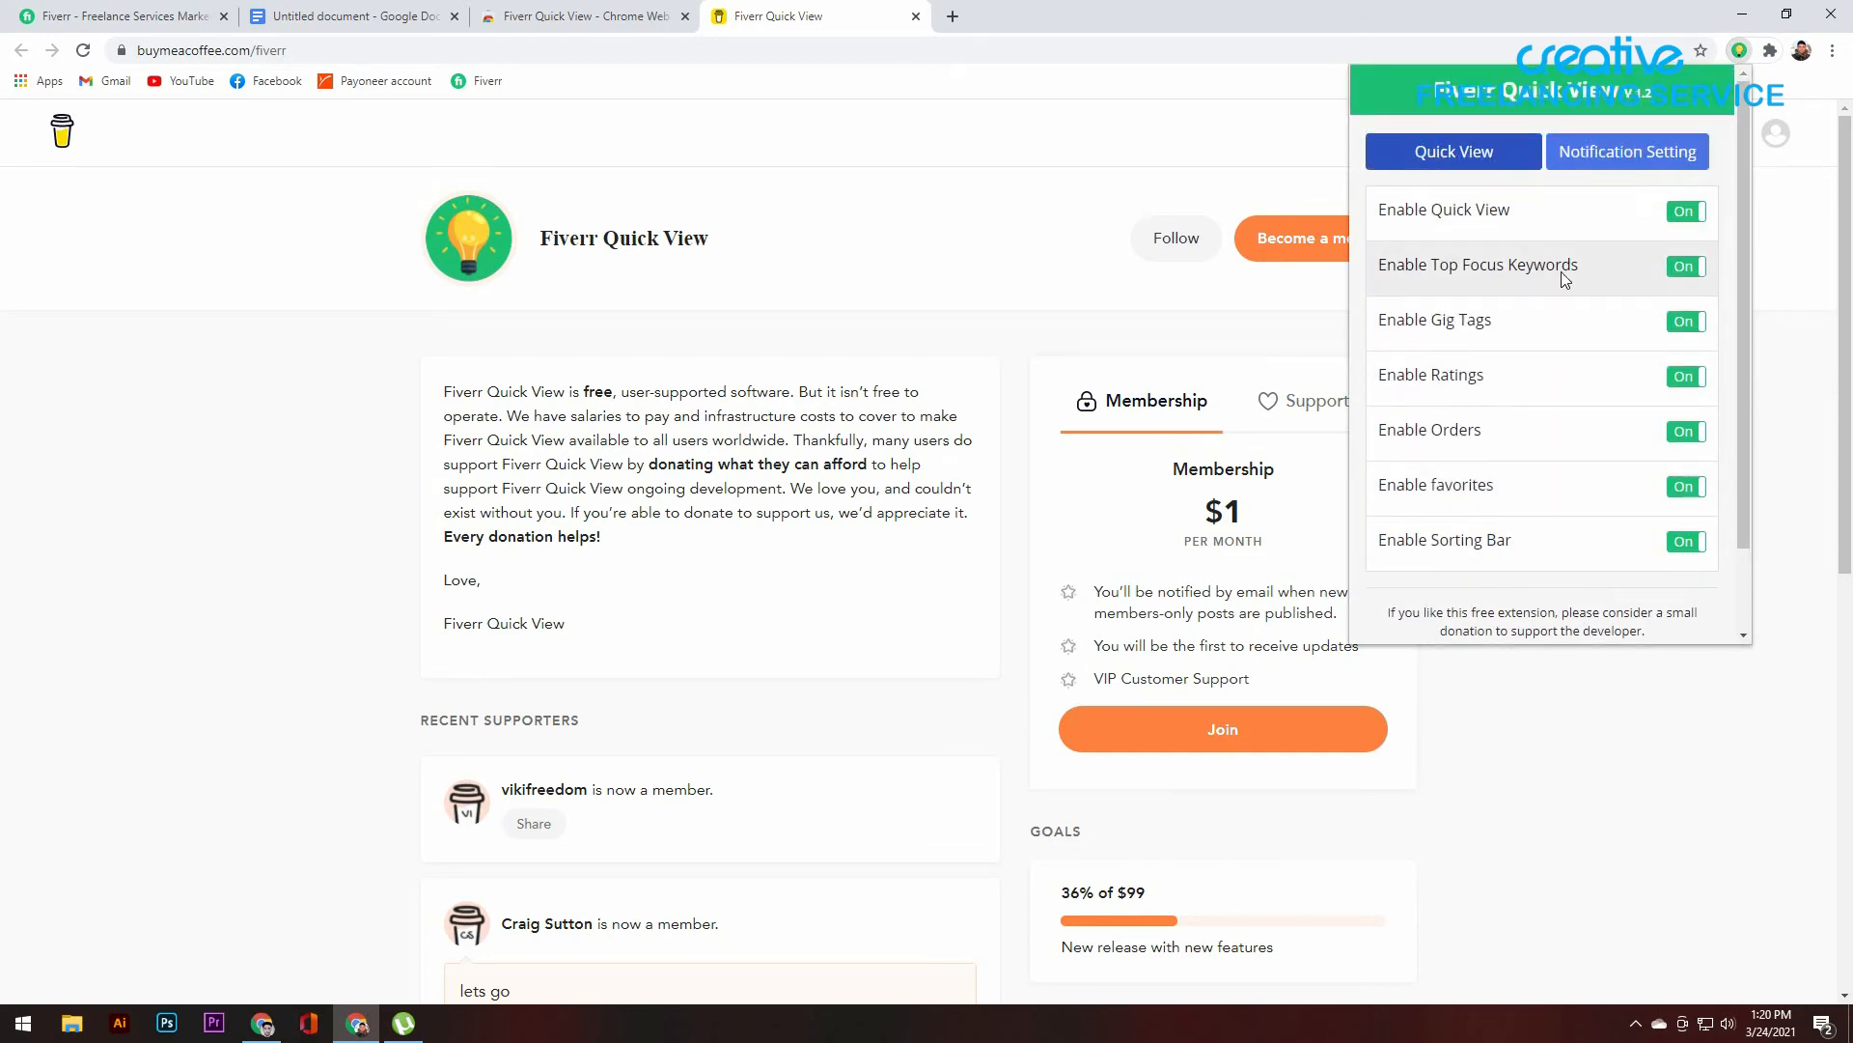
Step: Reload the Fiverr home page and examine the keyword tags, order counts and favourite badges on the gig cards
click(623, 15)
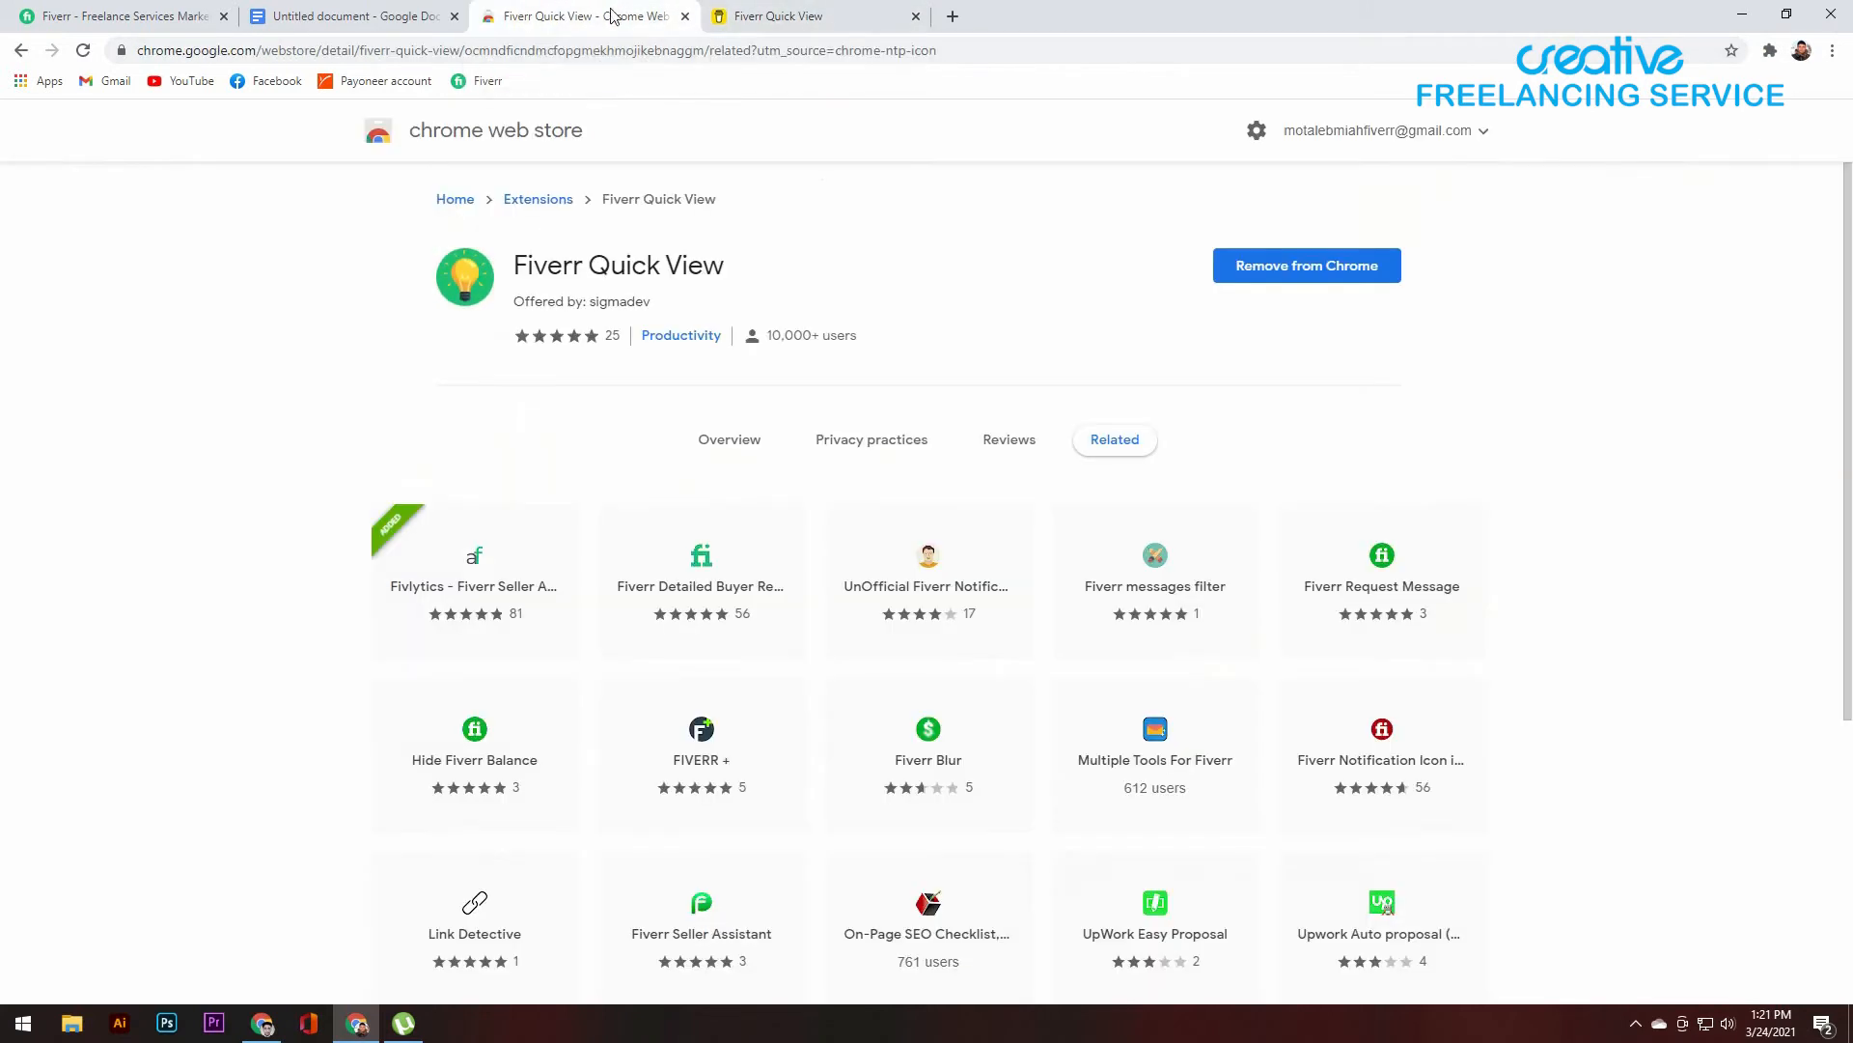
click(123, 8)
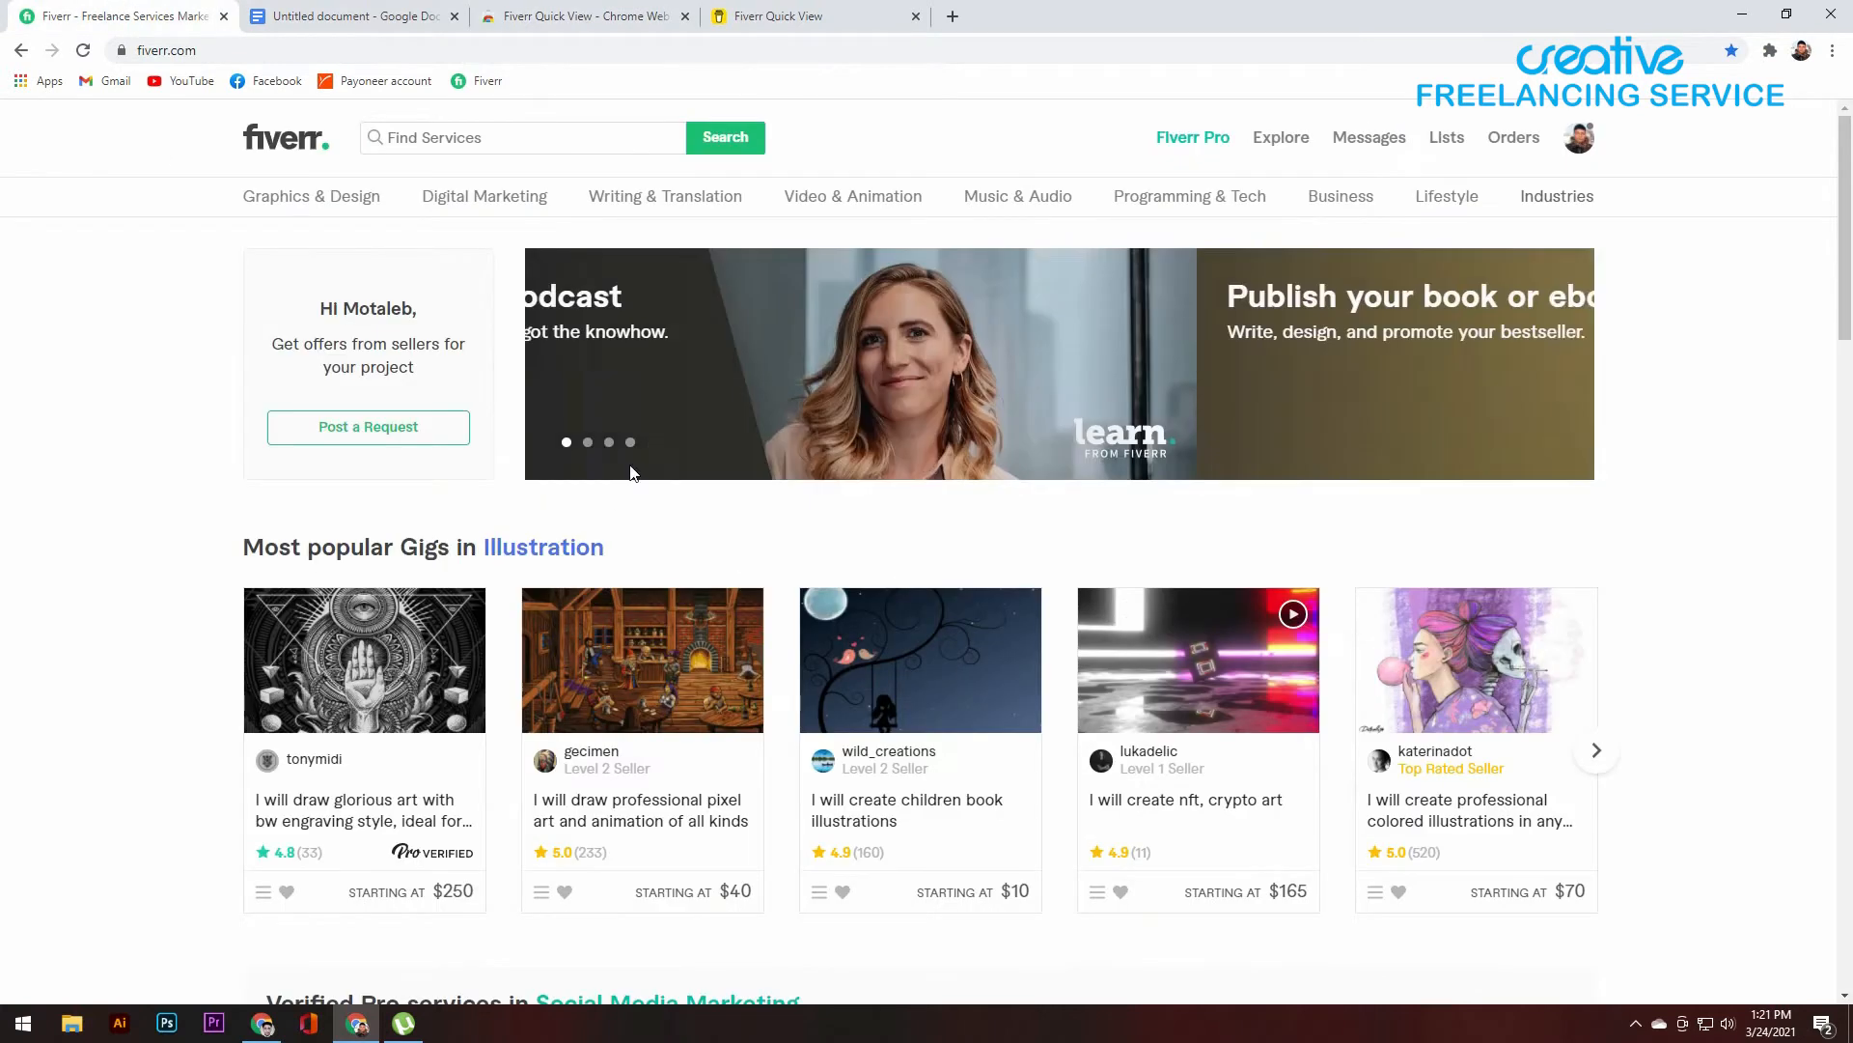
click(84, 52)
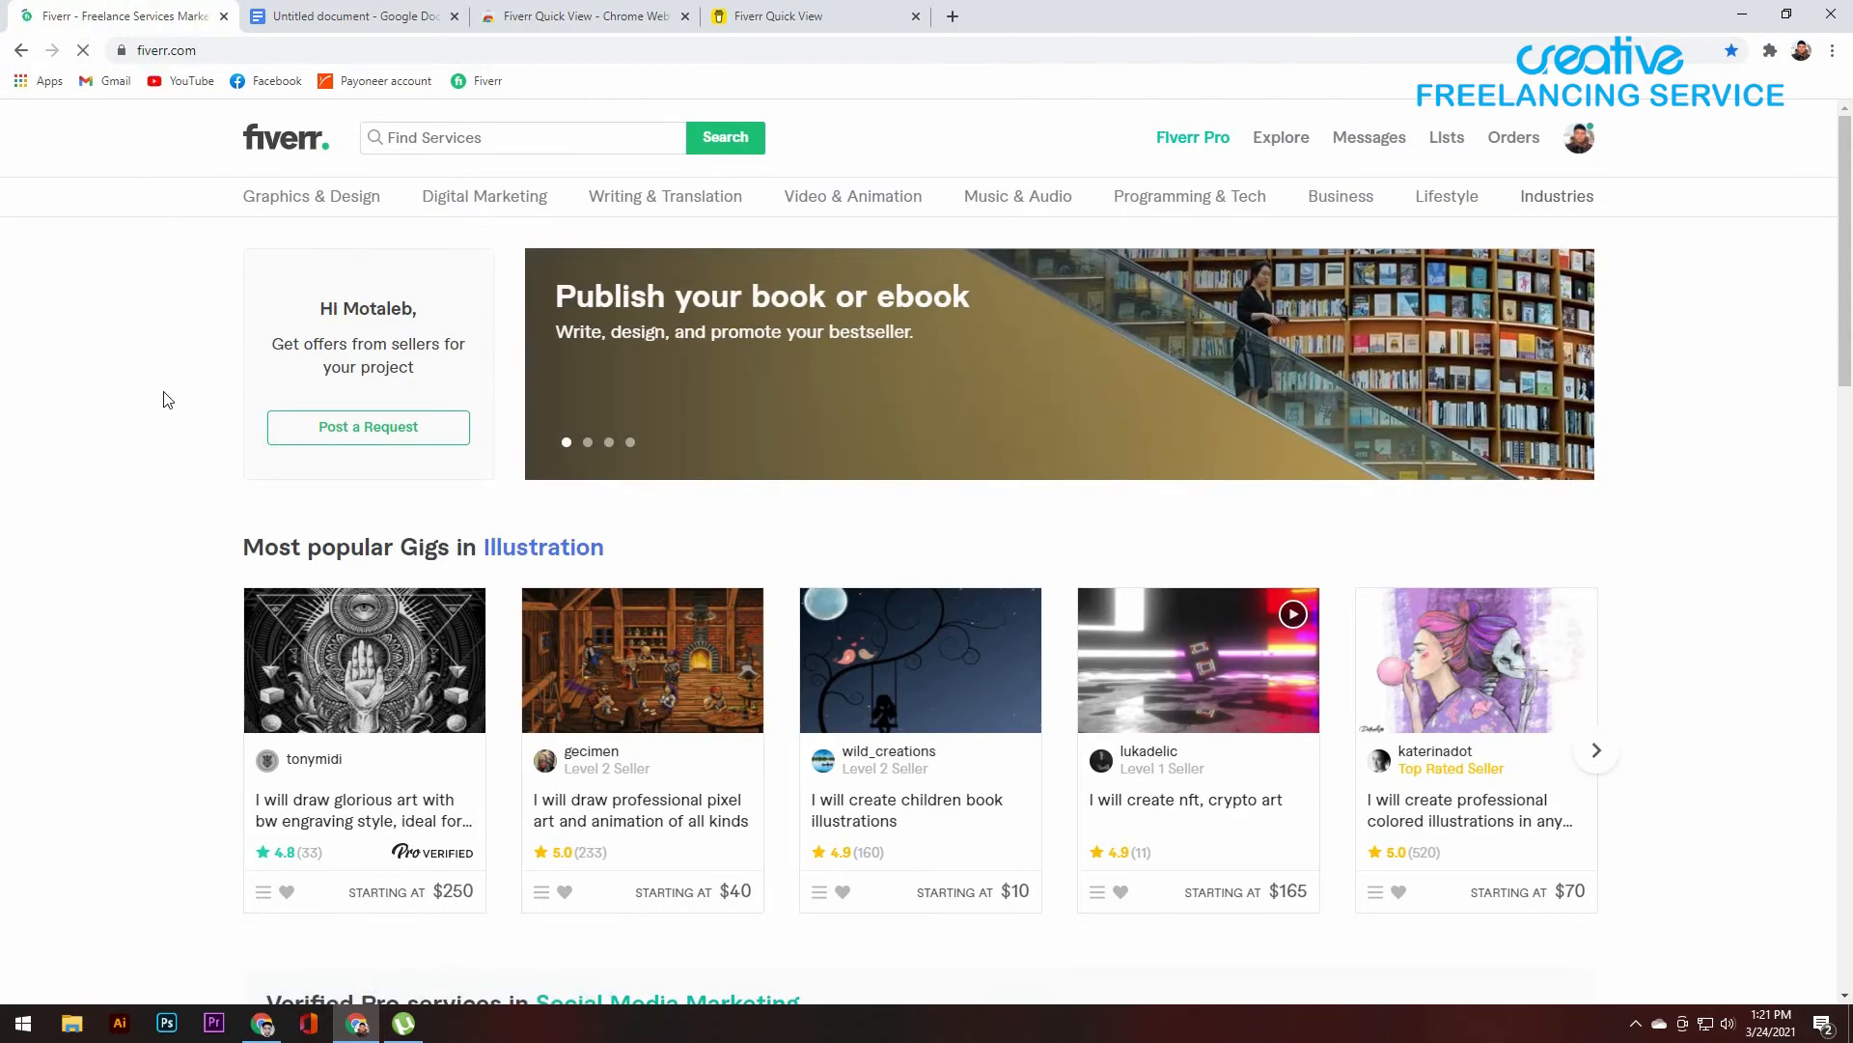
scroll(232, 434, down, 4)
scroll(261, 467, up, 4)
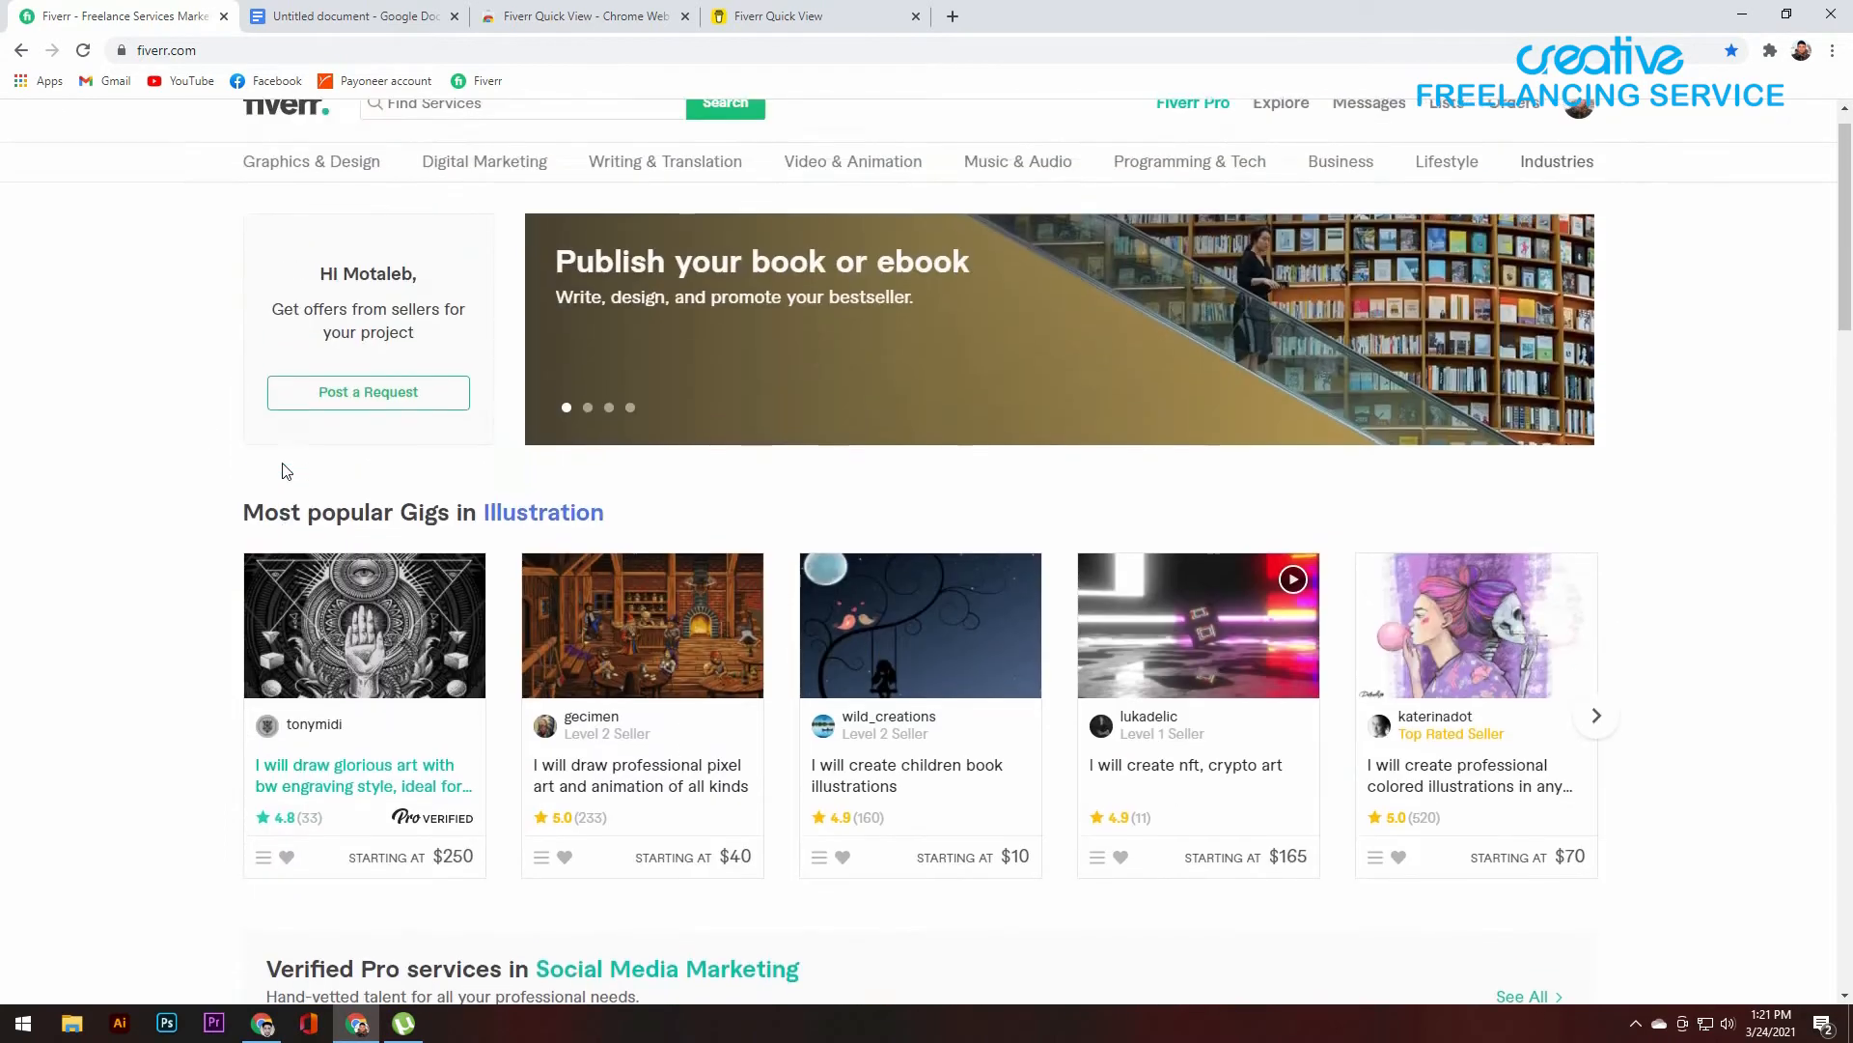
scroll(250, 465, down, 12)
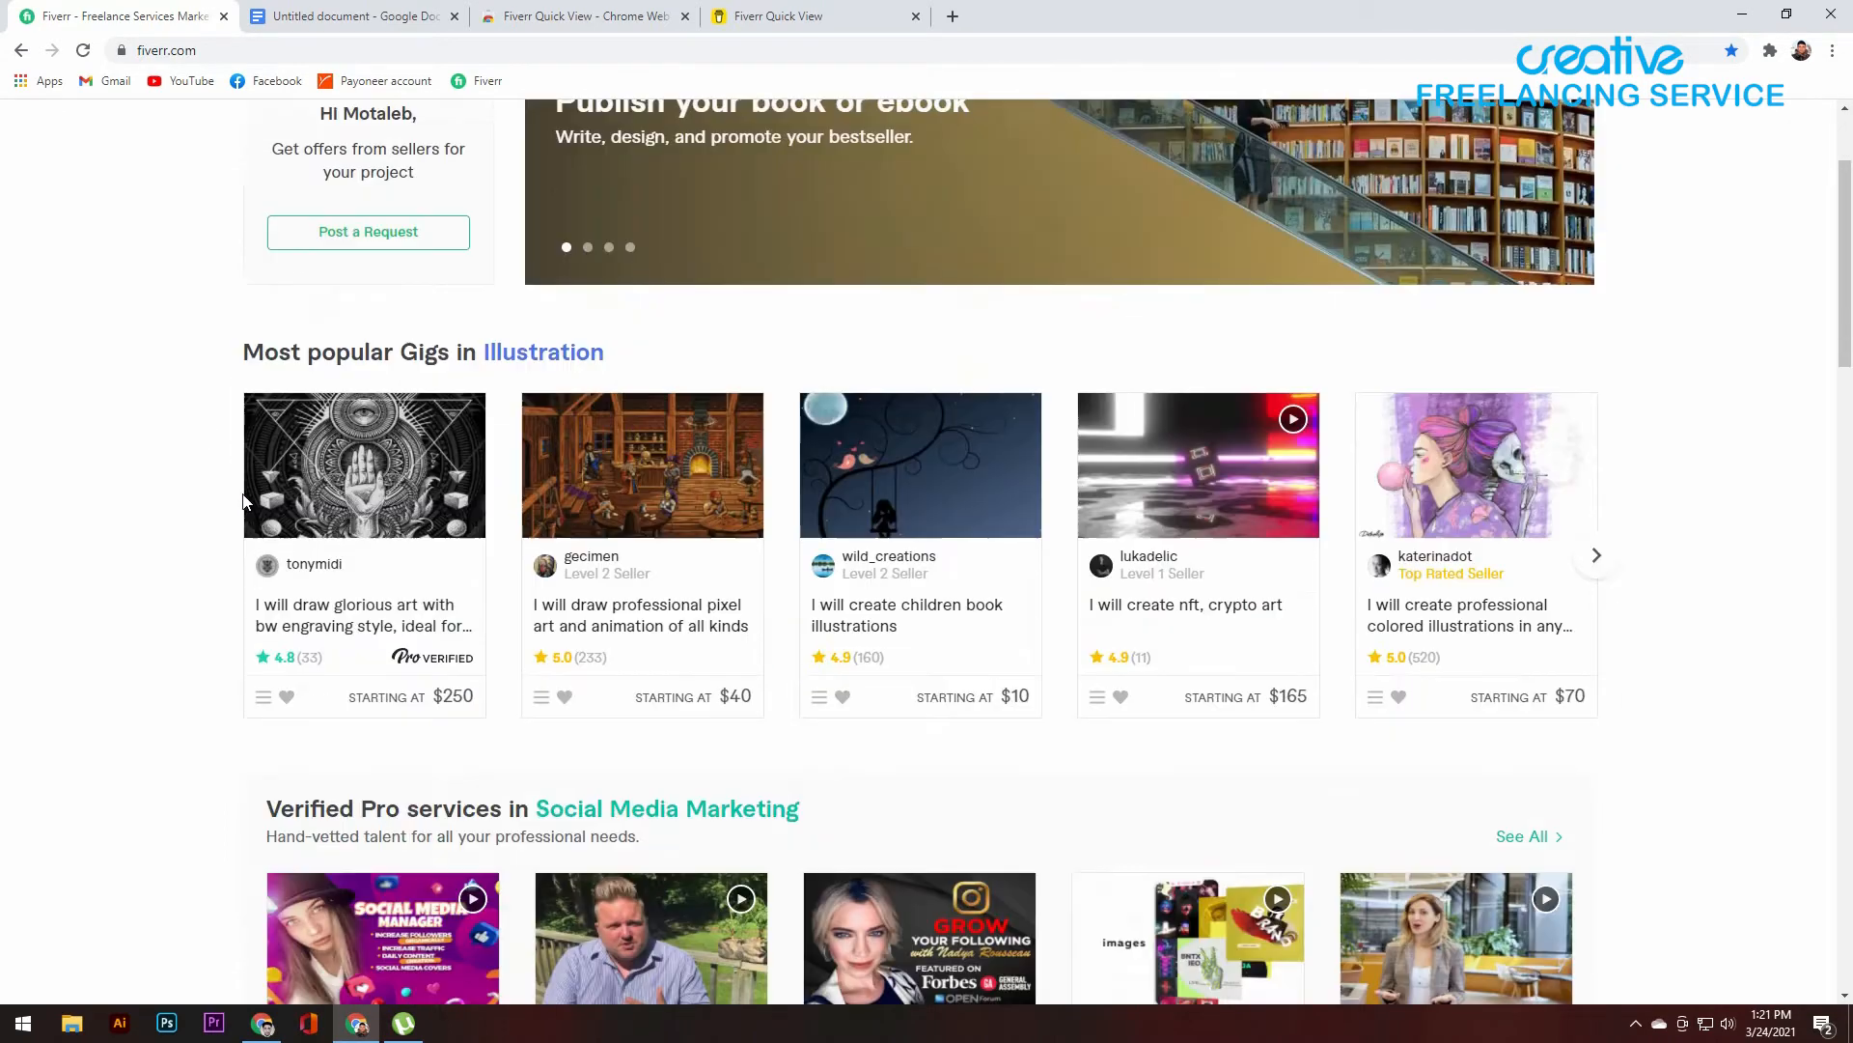
scroll(253, 519, down, 2)
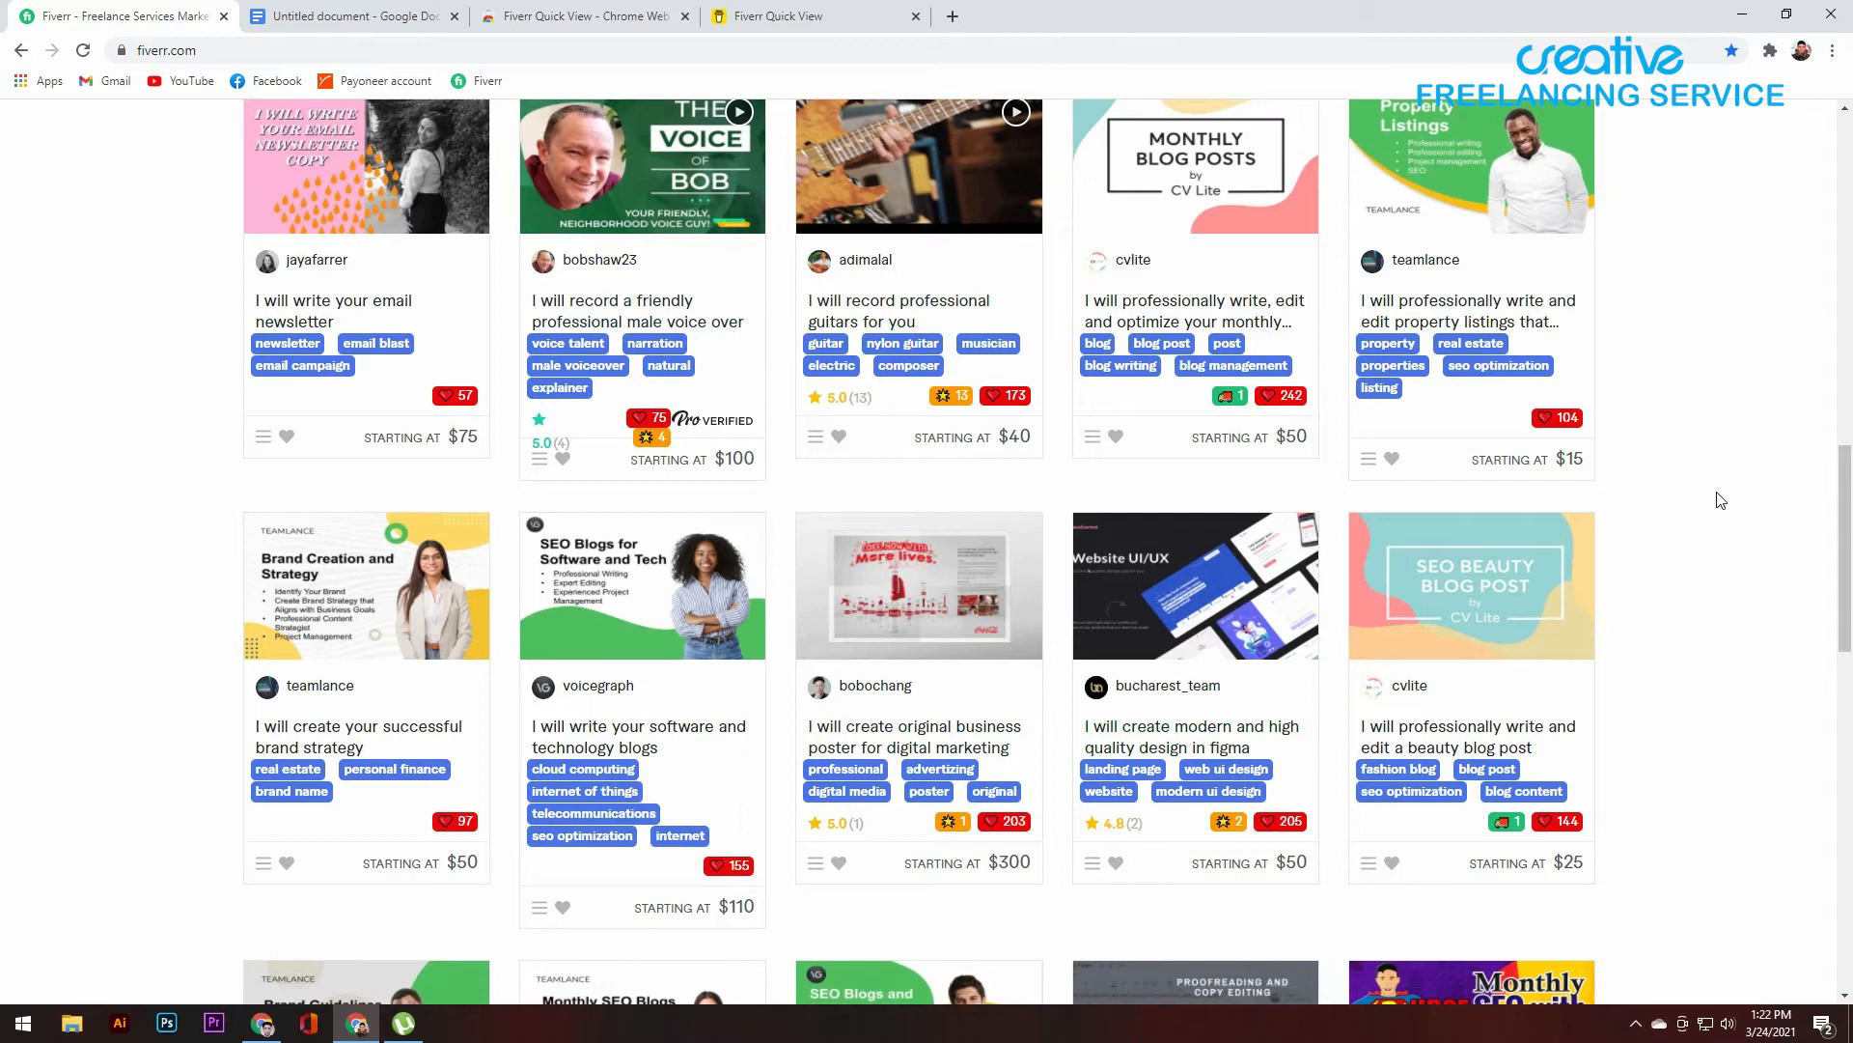
scroll(1720, 500, up, 15)
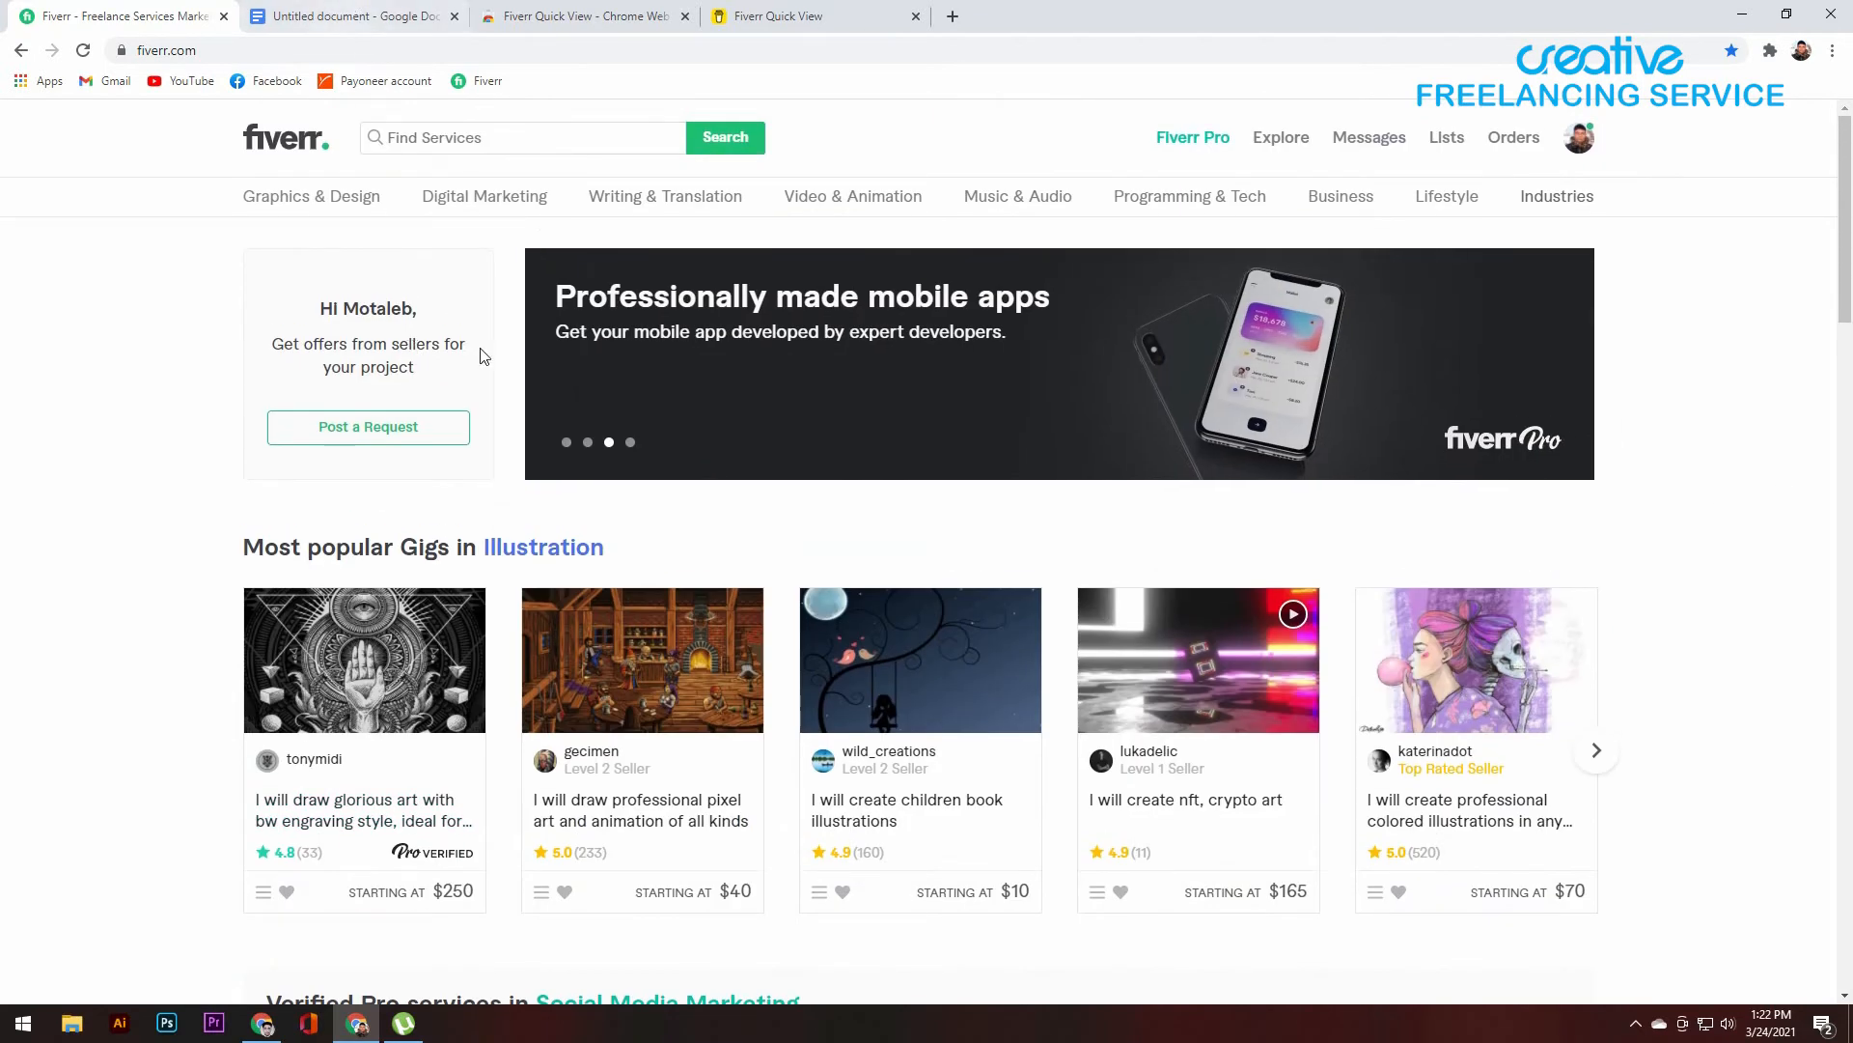
Step: Search Fiverr for "book cover design" from the home page
scroll(538, 449, down, 4)
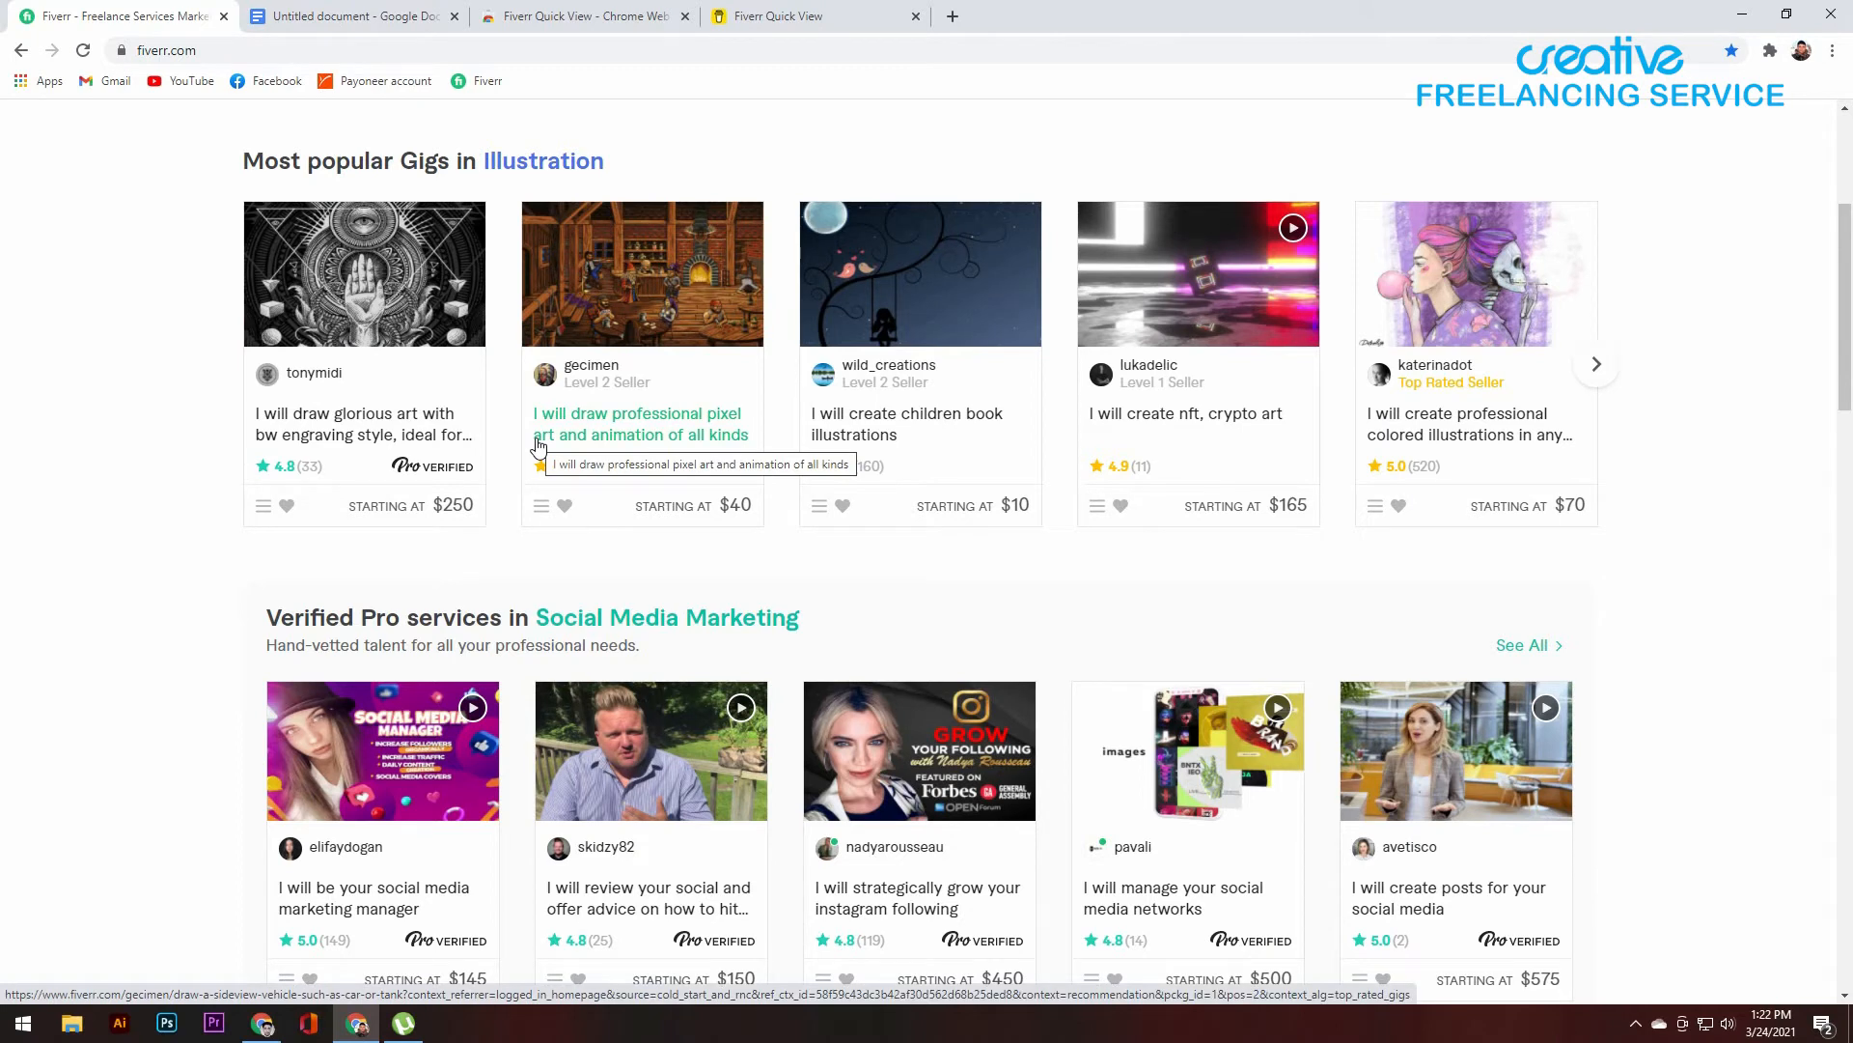
scroll(444, 280, up, 4)
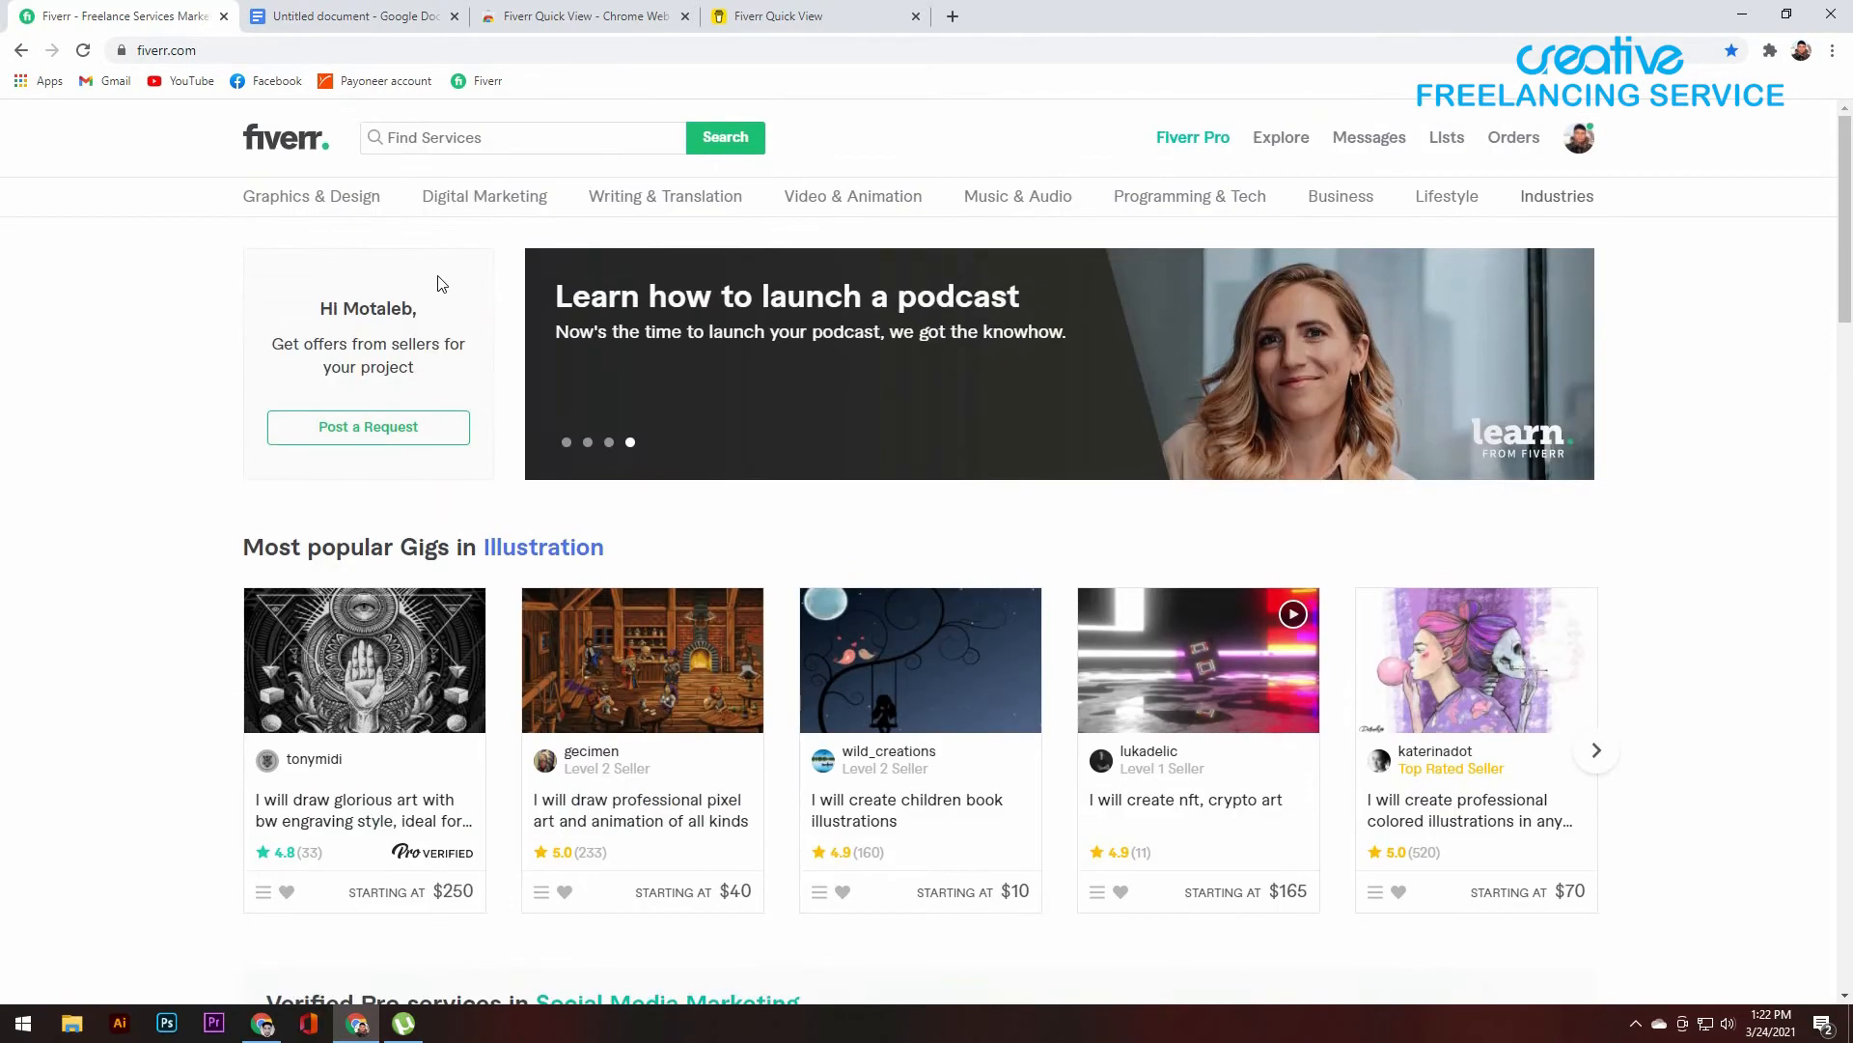
click(526, 129)
text(bb)
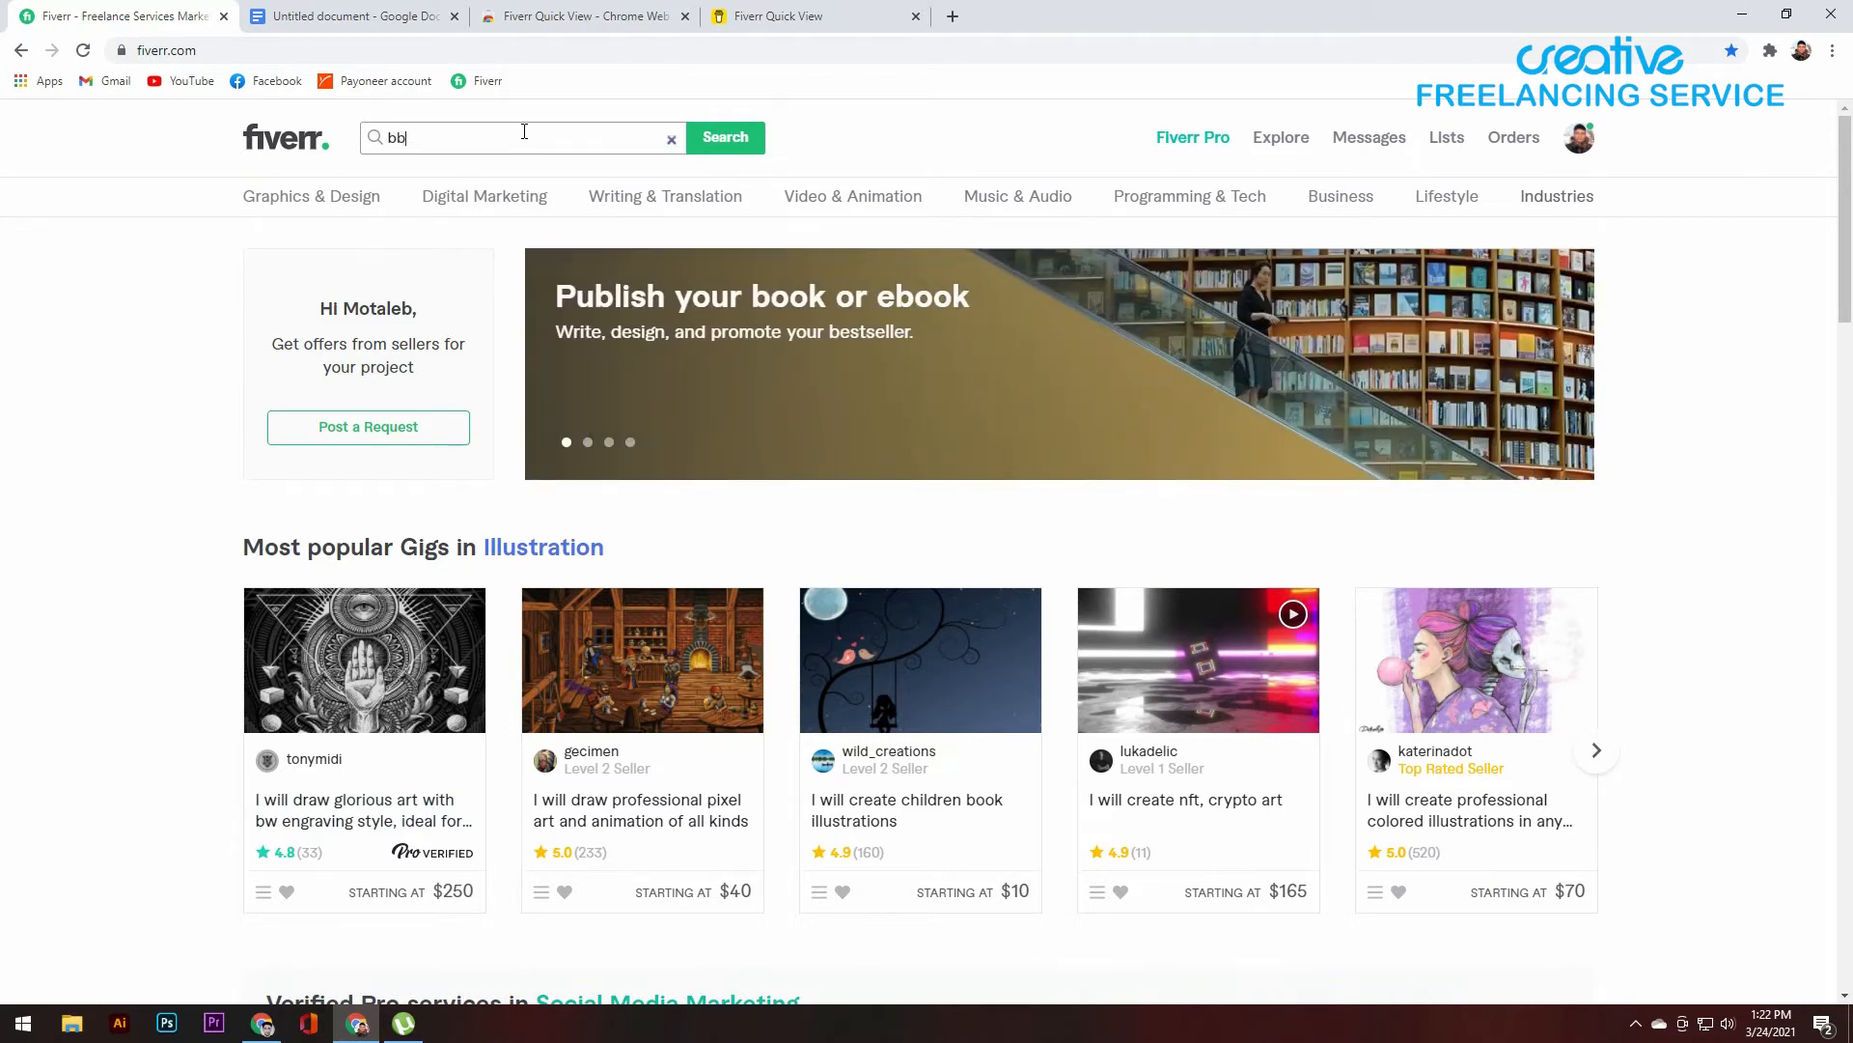
key(BackSpace)
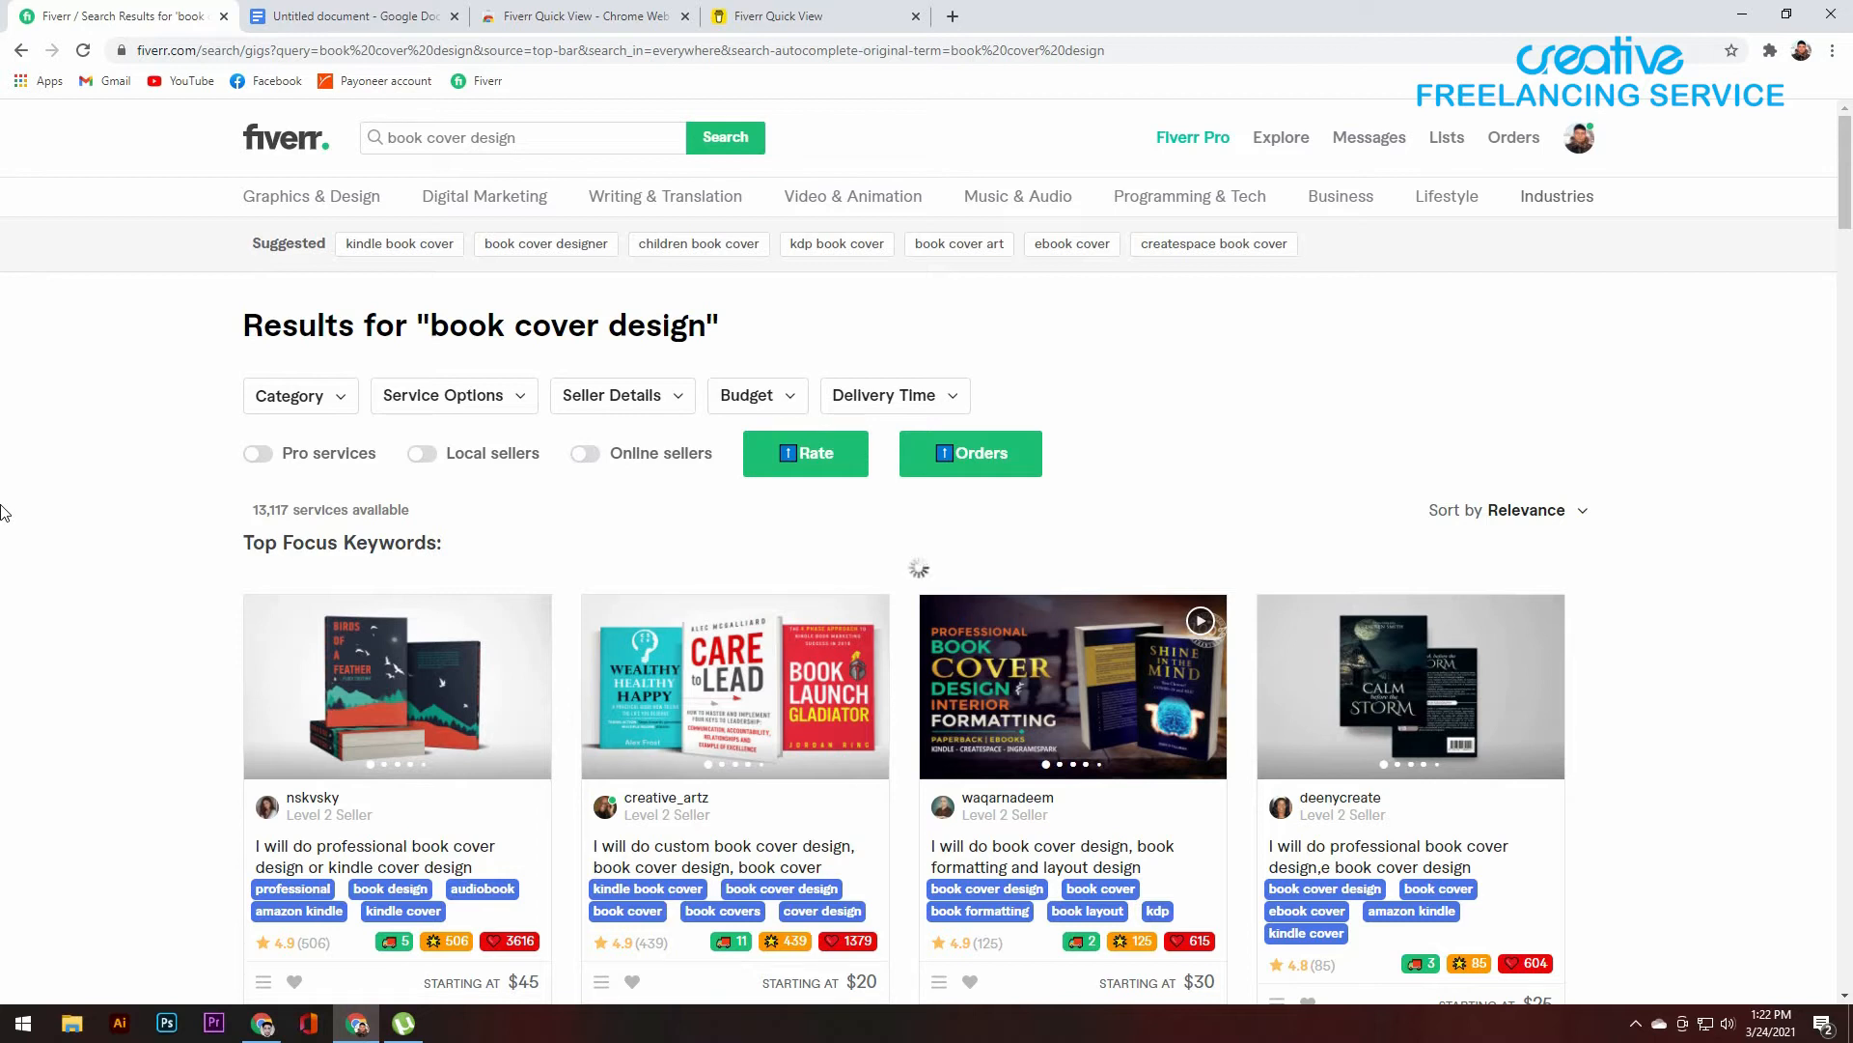
Step: Examine the keyword tags and badges on the "book cover design" gig cards and the Top Focus Keywords list
scroll(54, 629, down, 4)
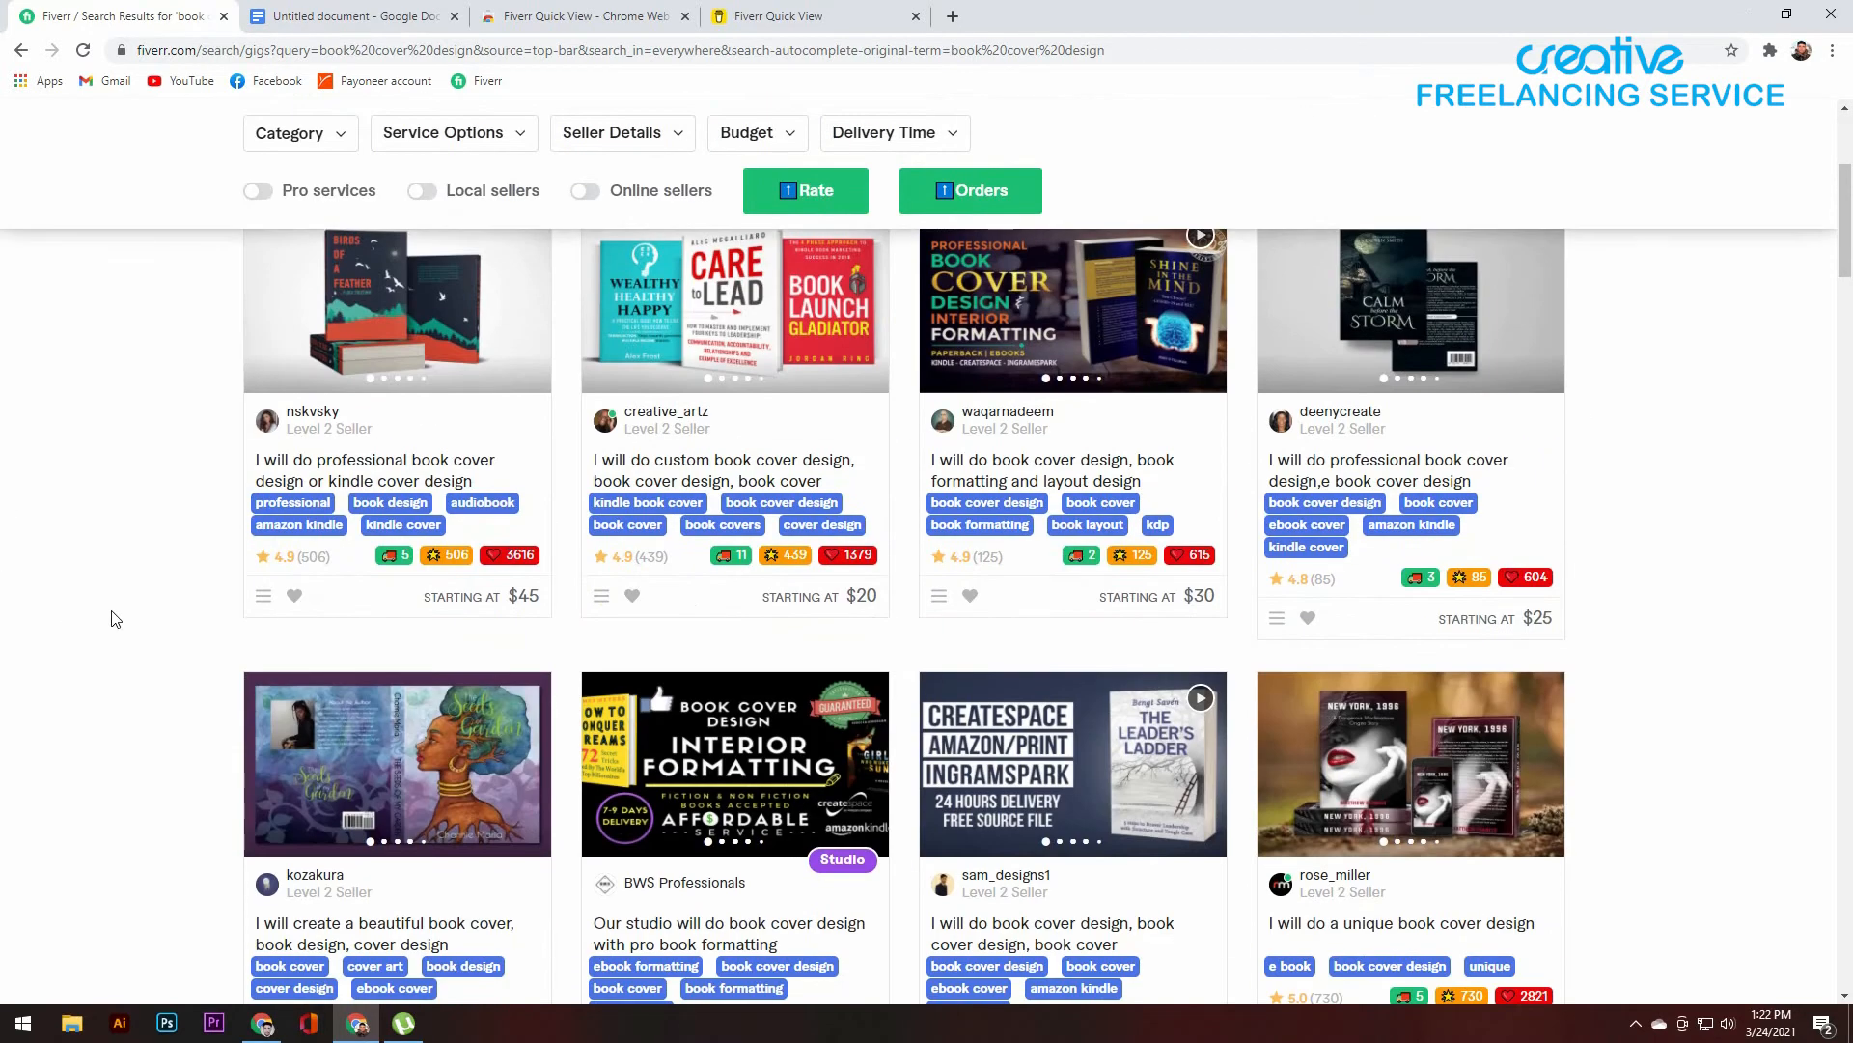
scroll(303, 673, down, 4)
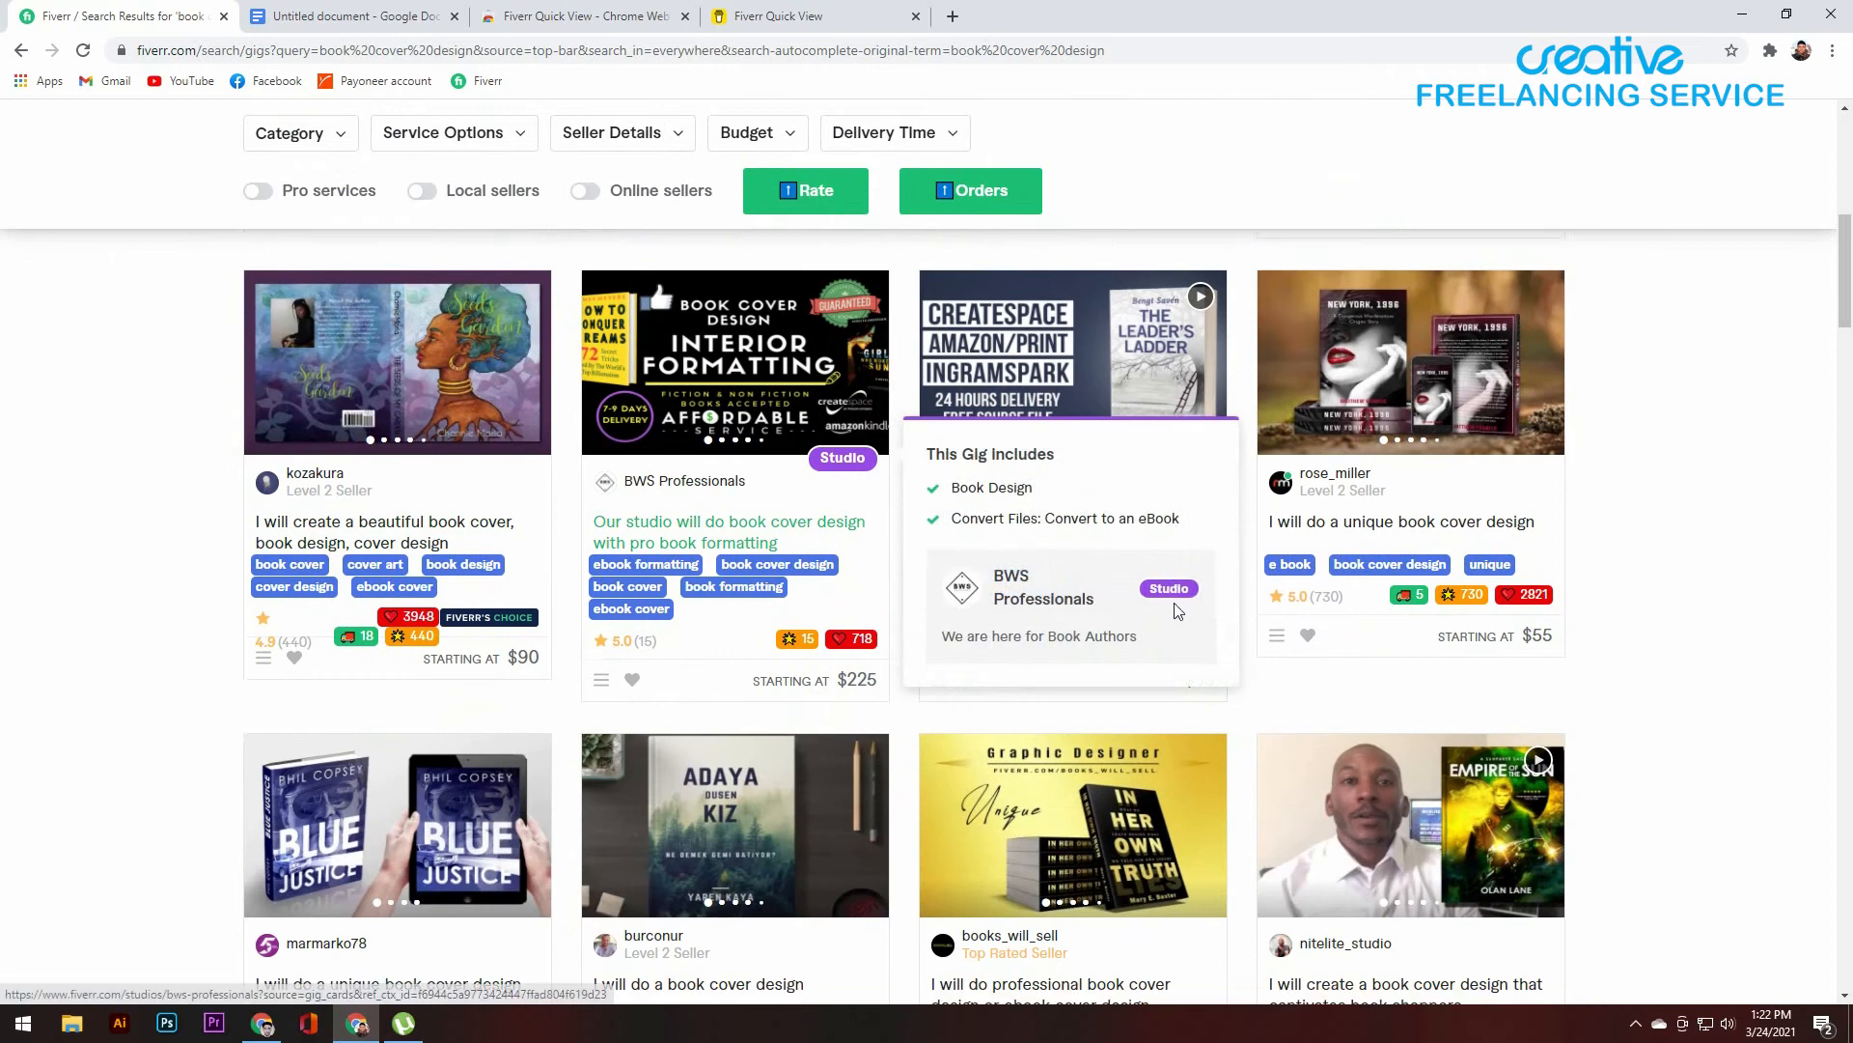
scroll(922, 755, down, 4)
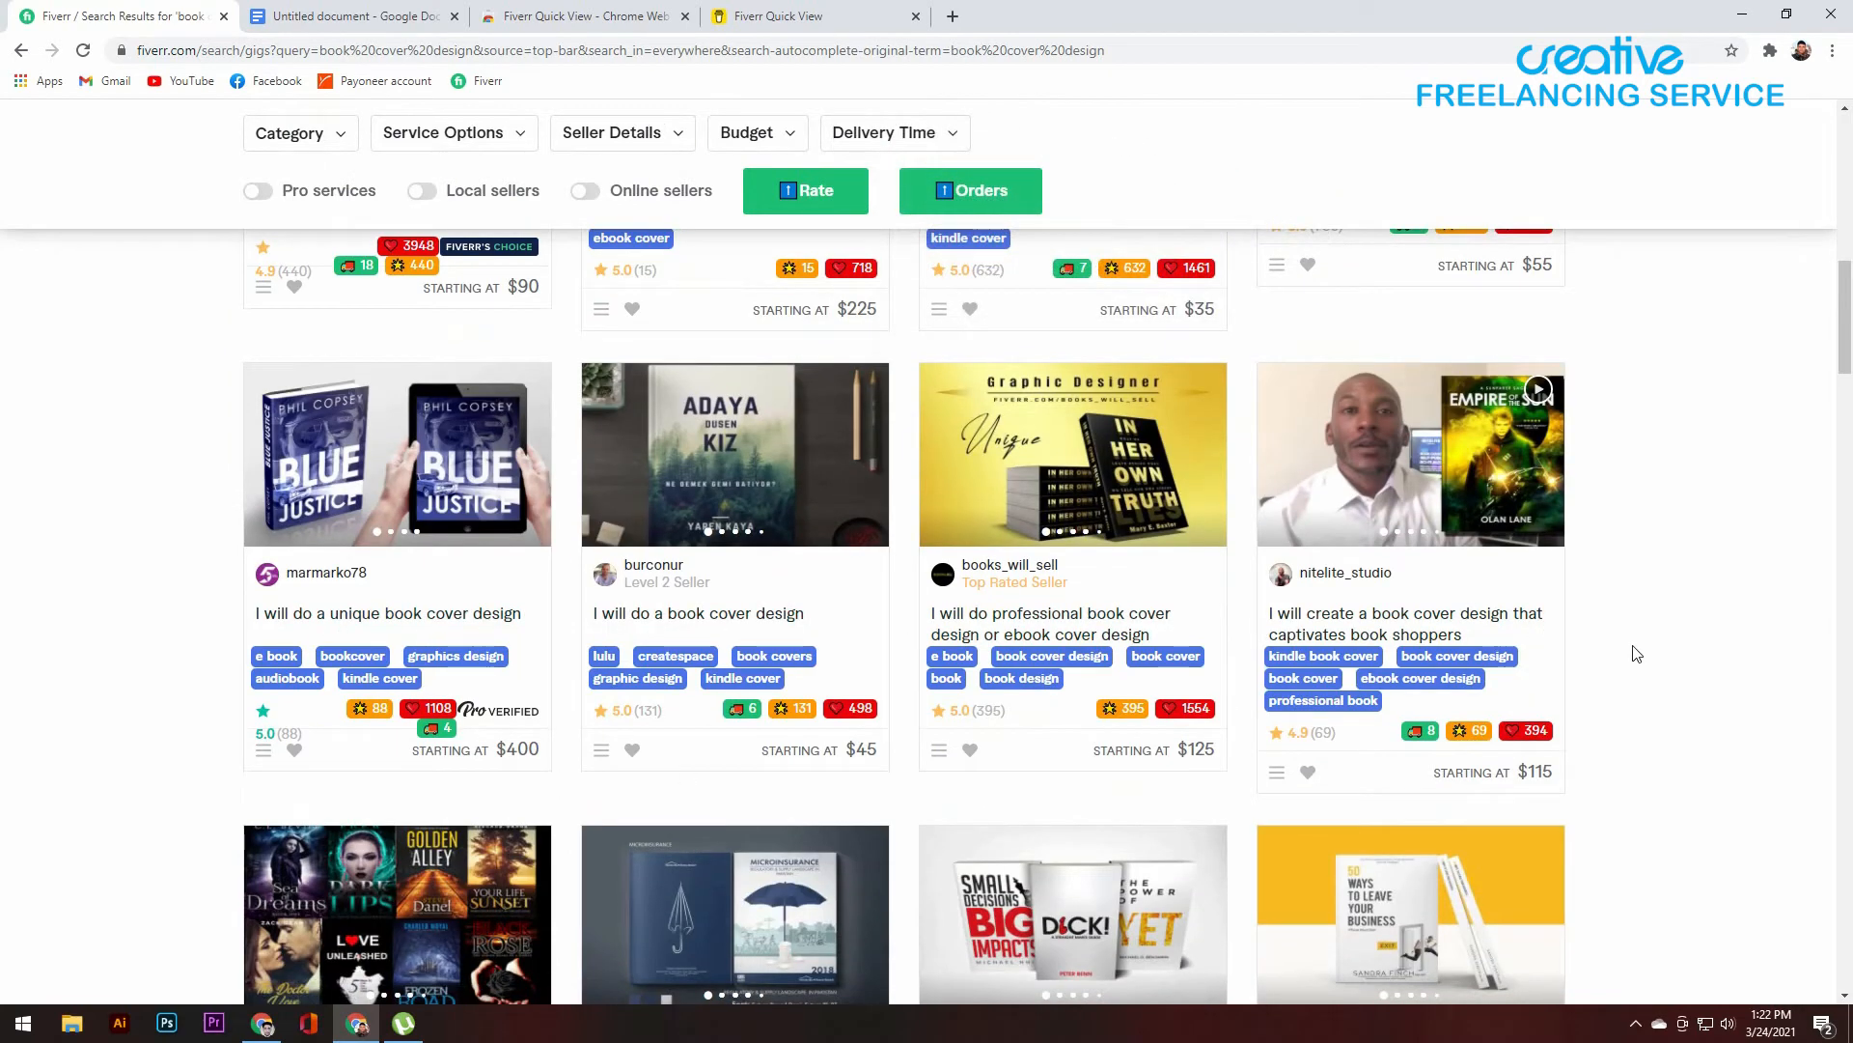
scroll(1636, 655, up, 10)
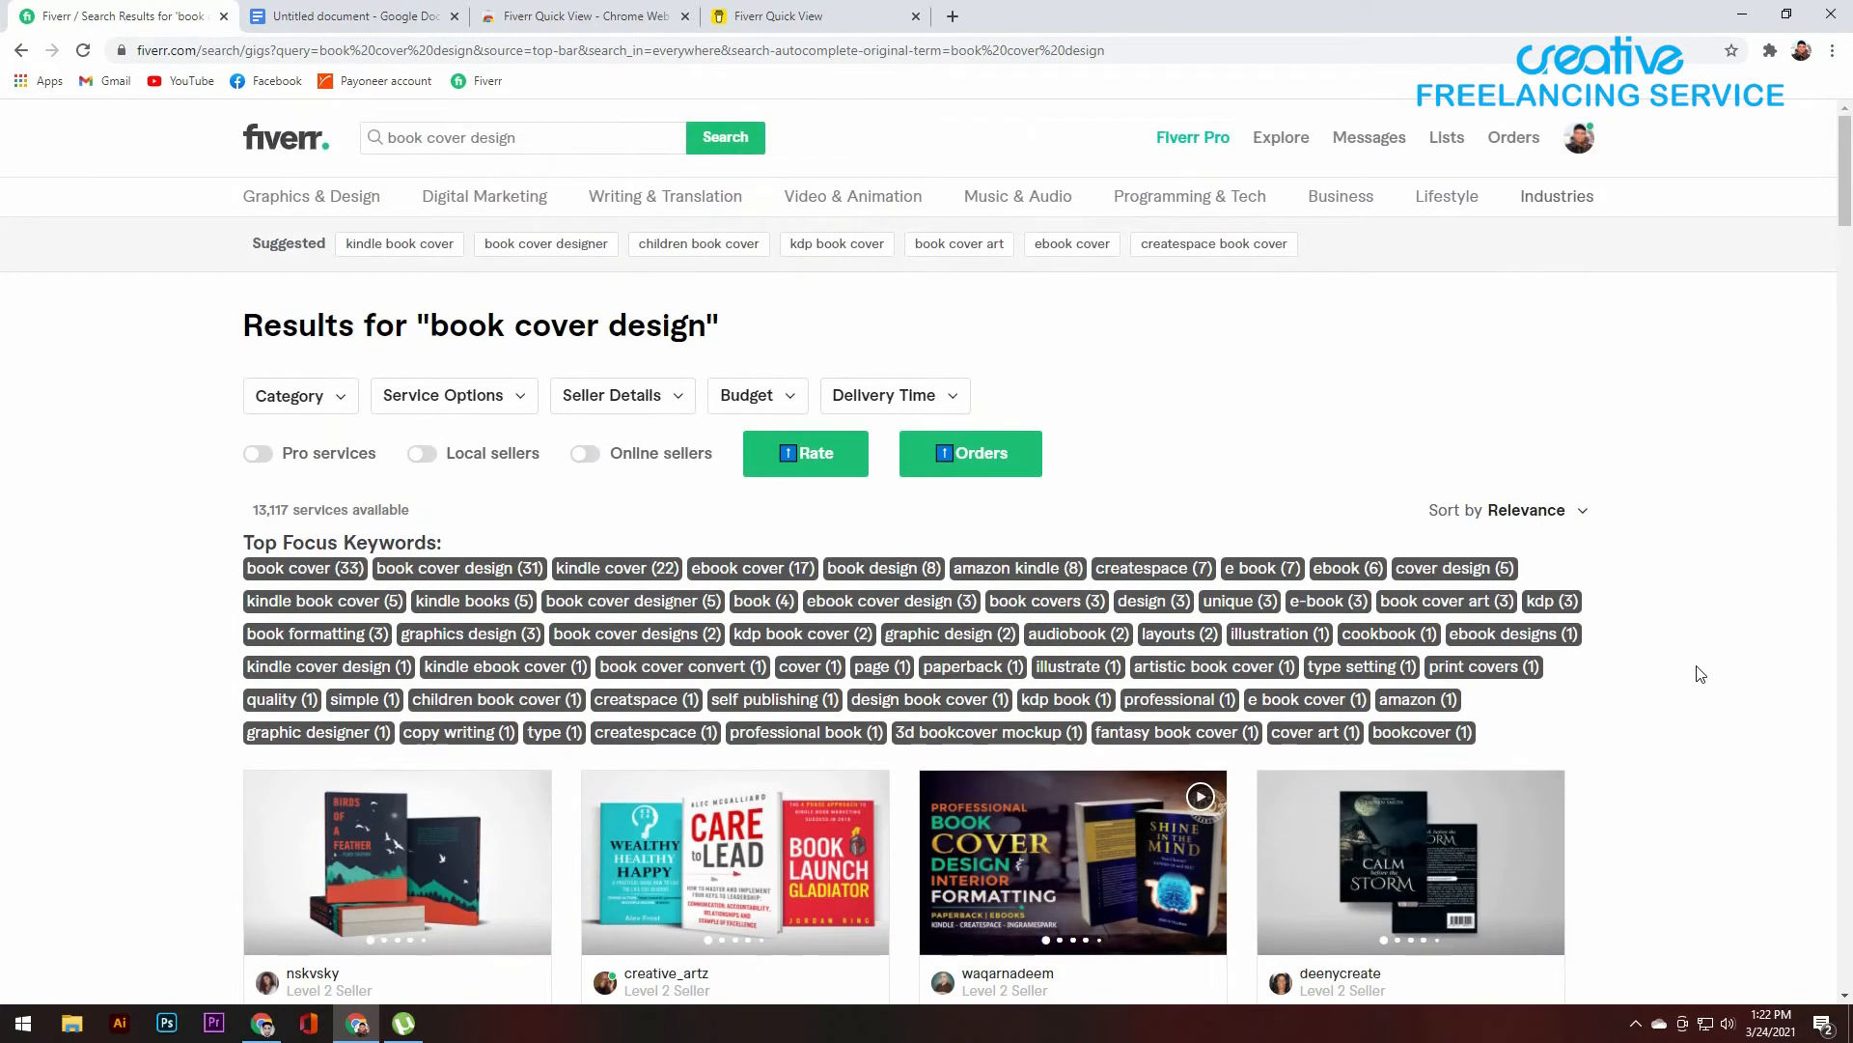
scroll(235, 641, down, 3)
scroll(236, 637, up, 3)
Step: Open a new incognito window and load the Fiverr home page in it
click(1834, 51)
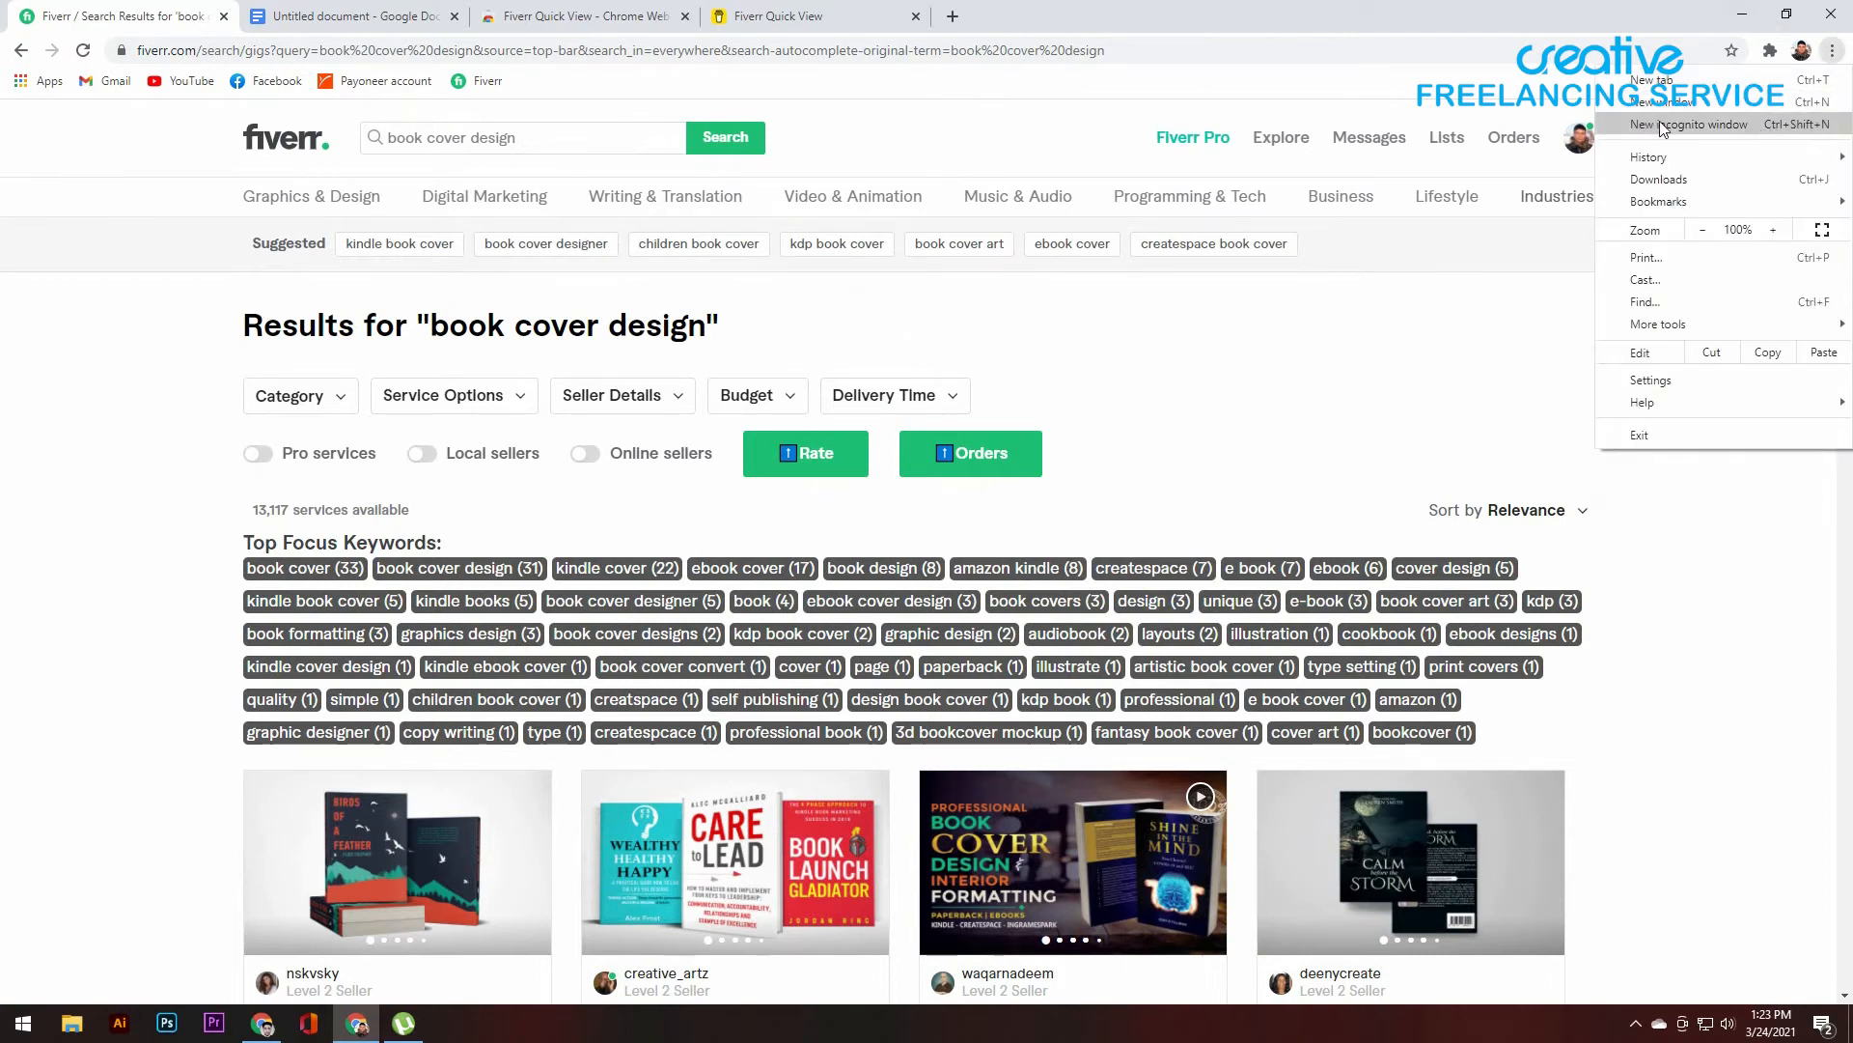
click(1733, 124)
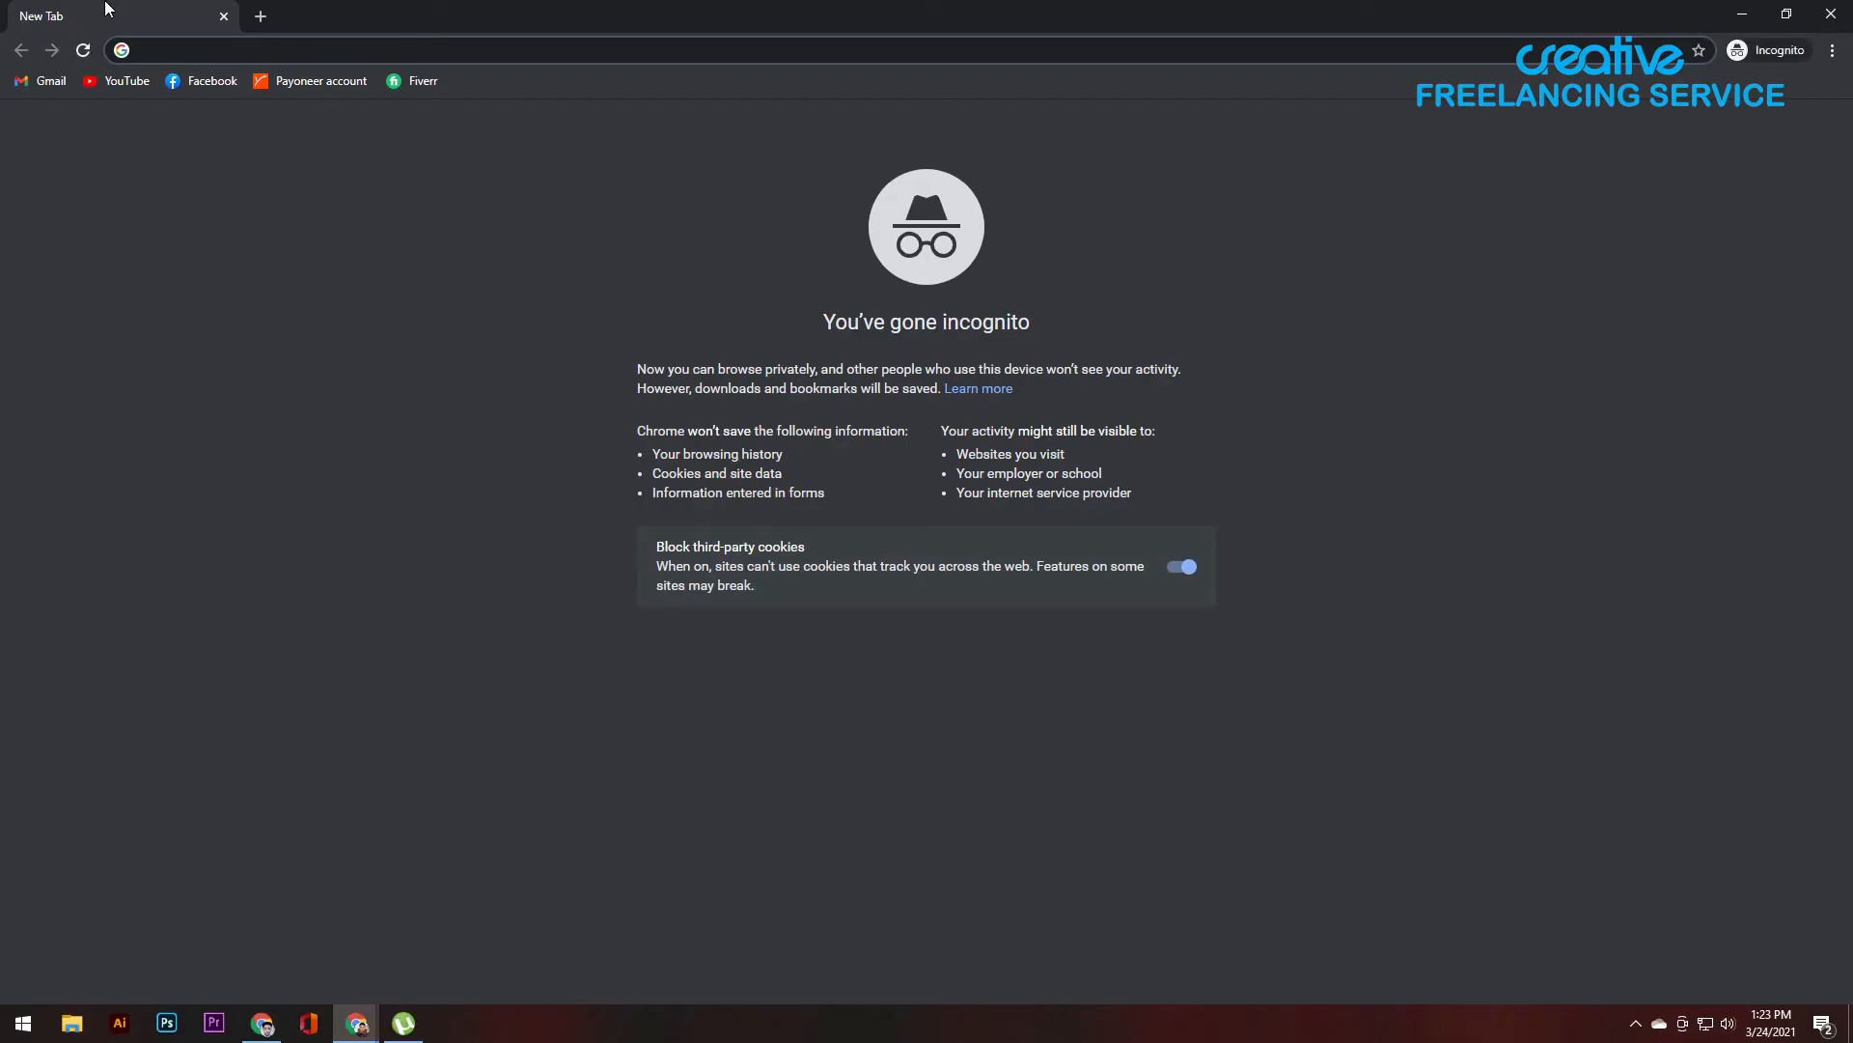
click(426, 84)
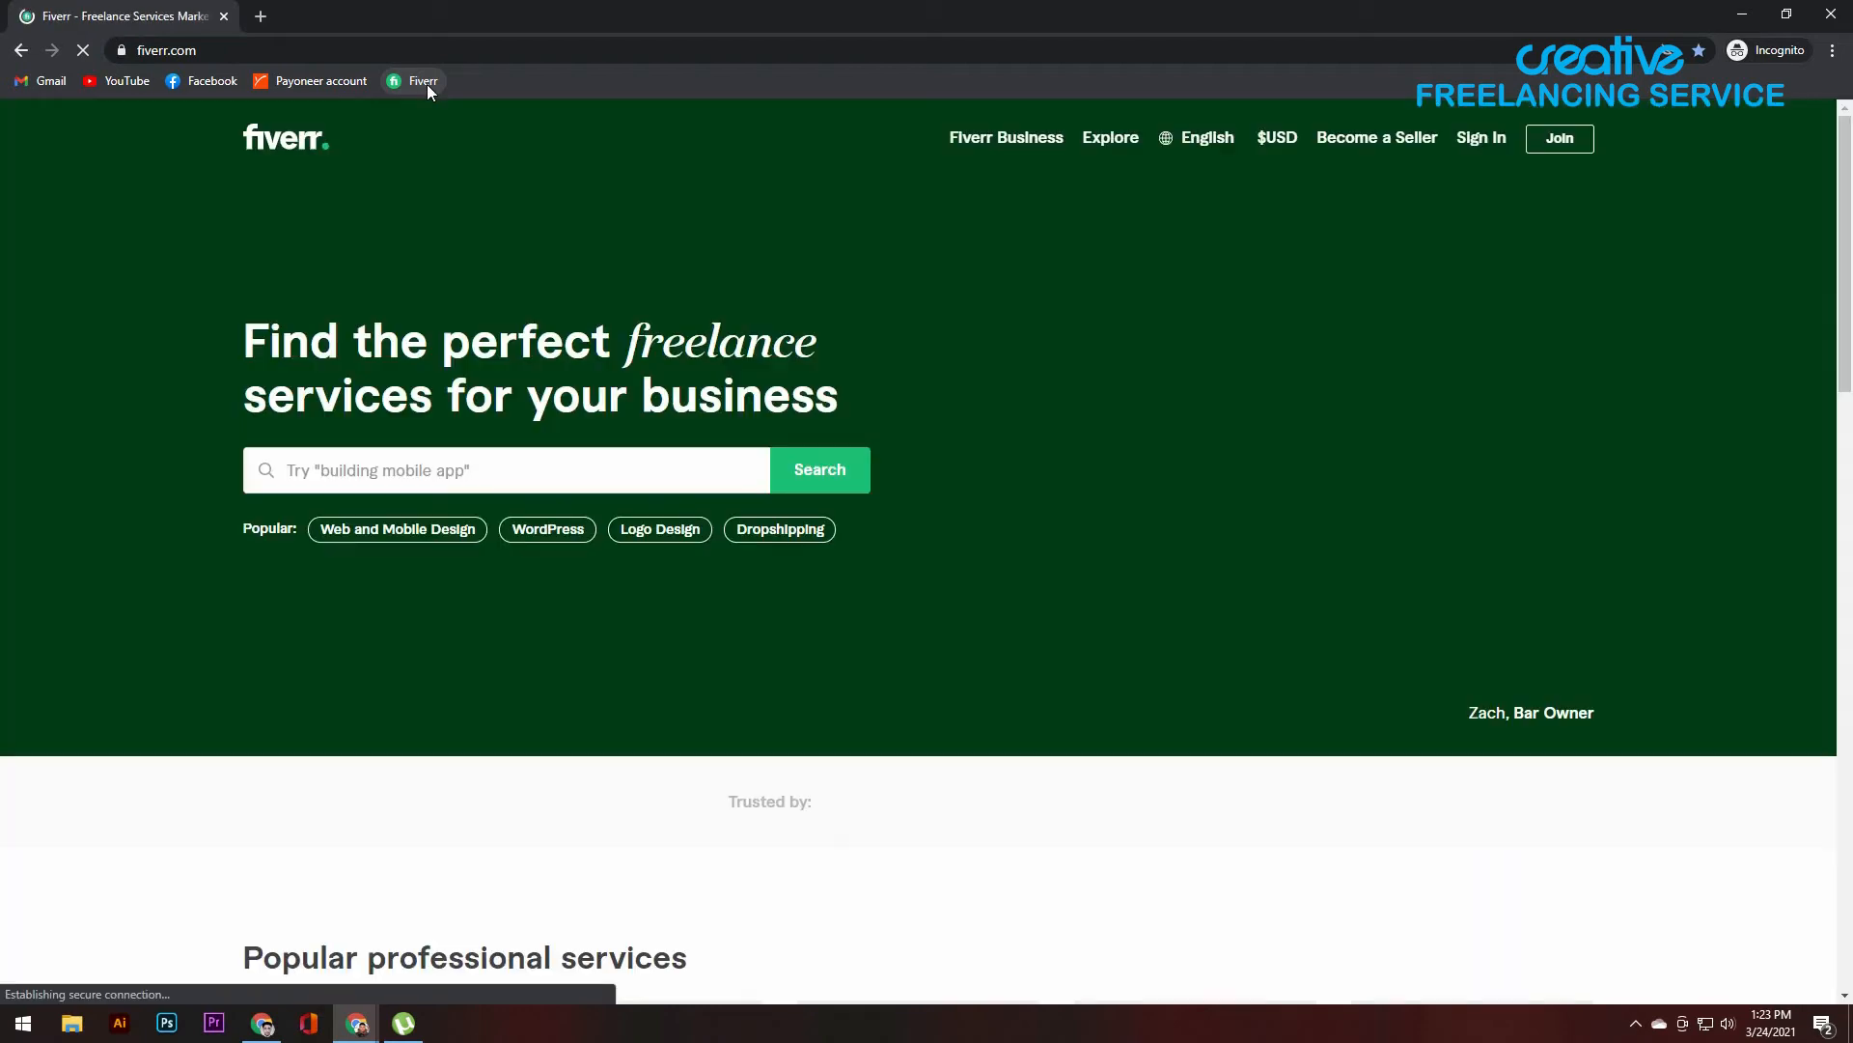
Step: Search Fiverr for "book cover design" in the incognito window
click(505, 471)
text(book co)
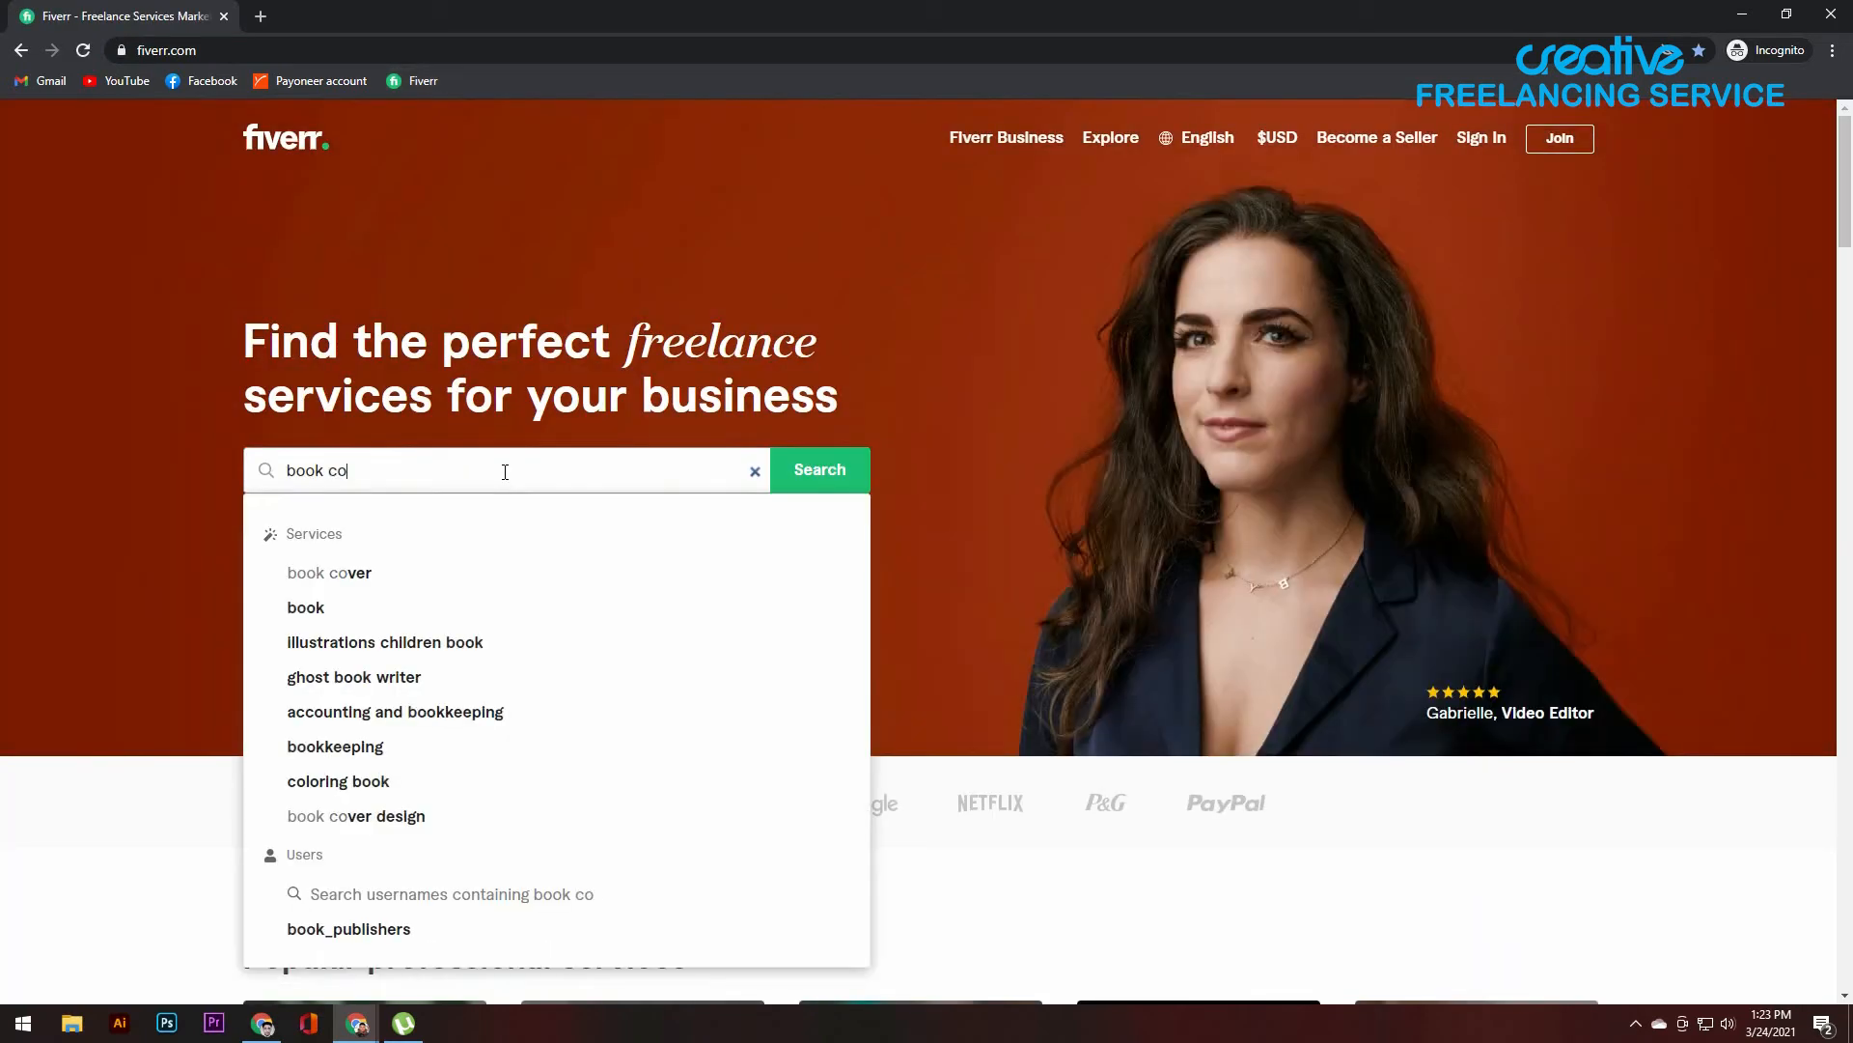
text(ver deisng)
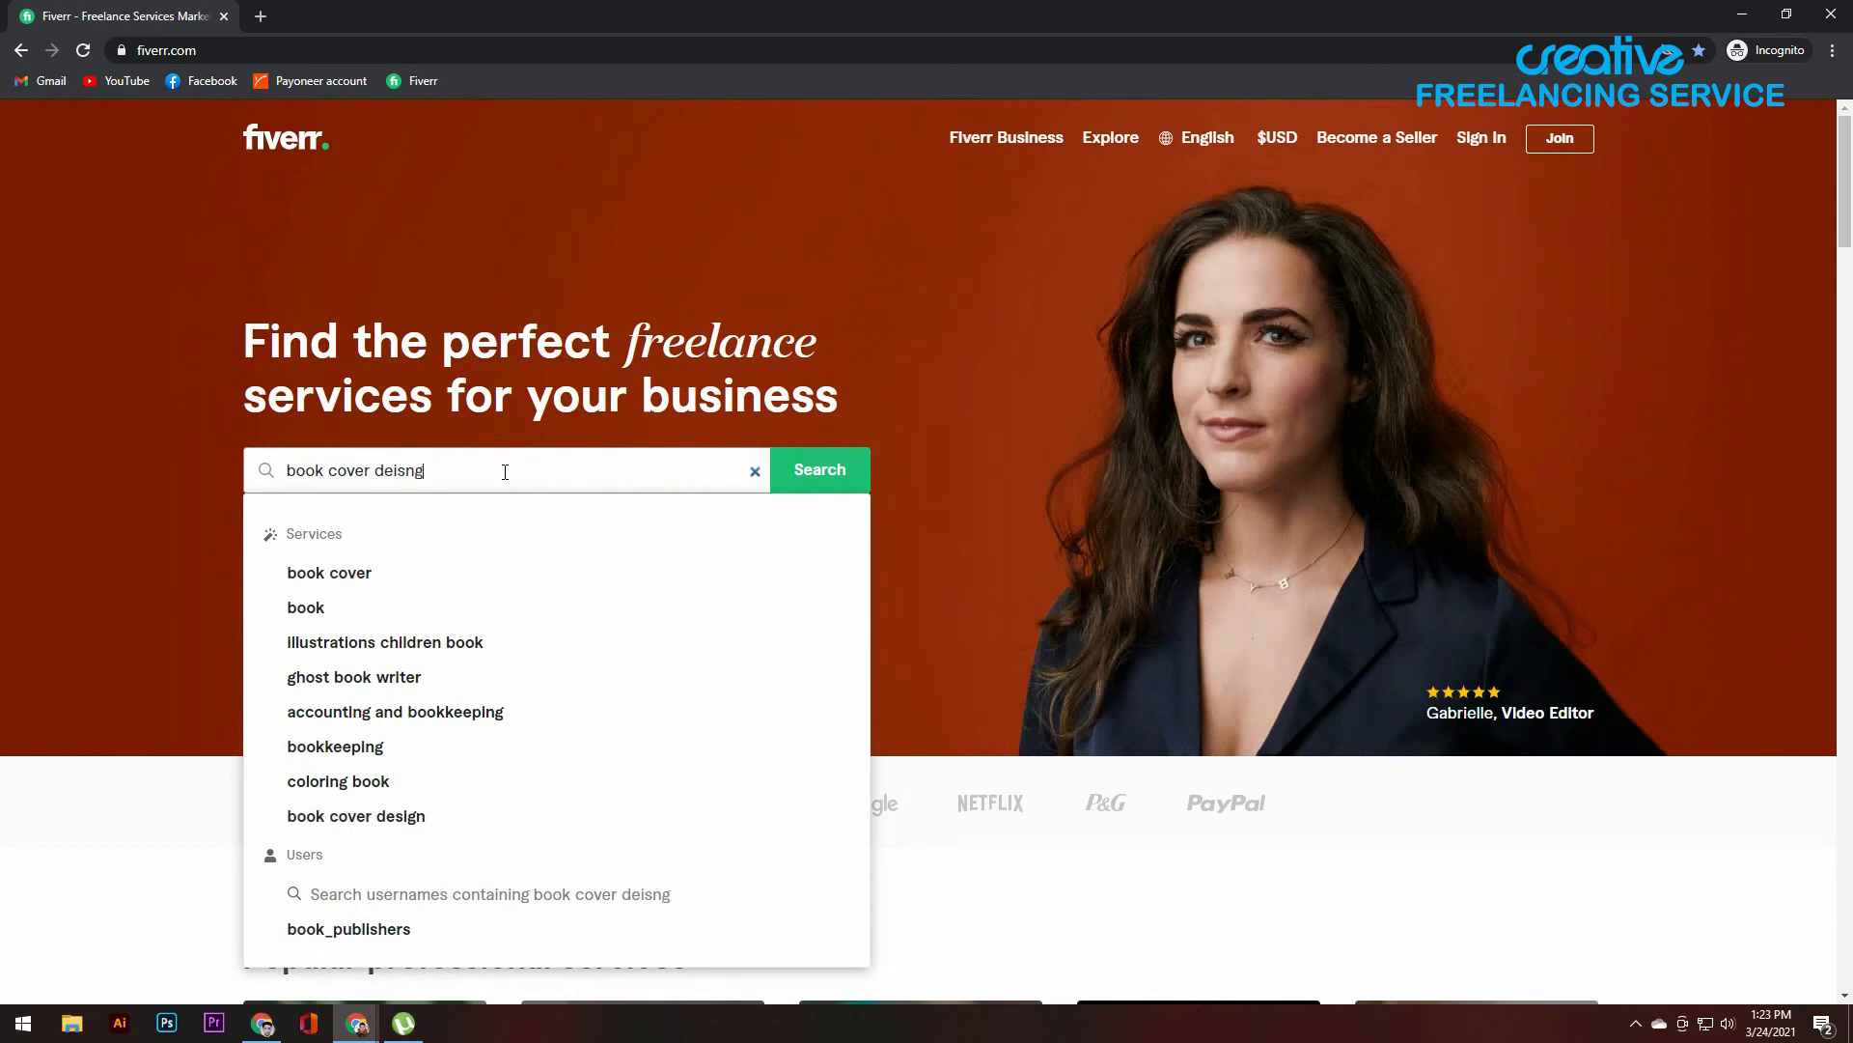
key(BackSpace)
key(BackSpace)
text(sign)
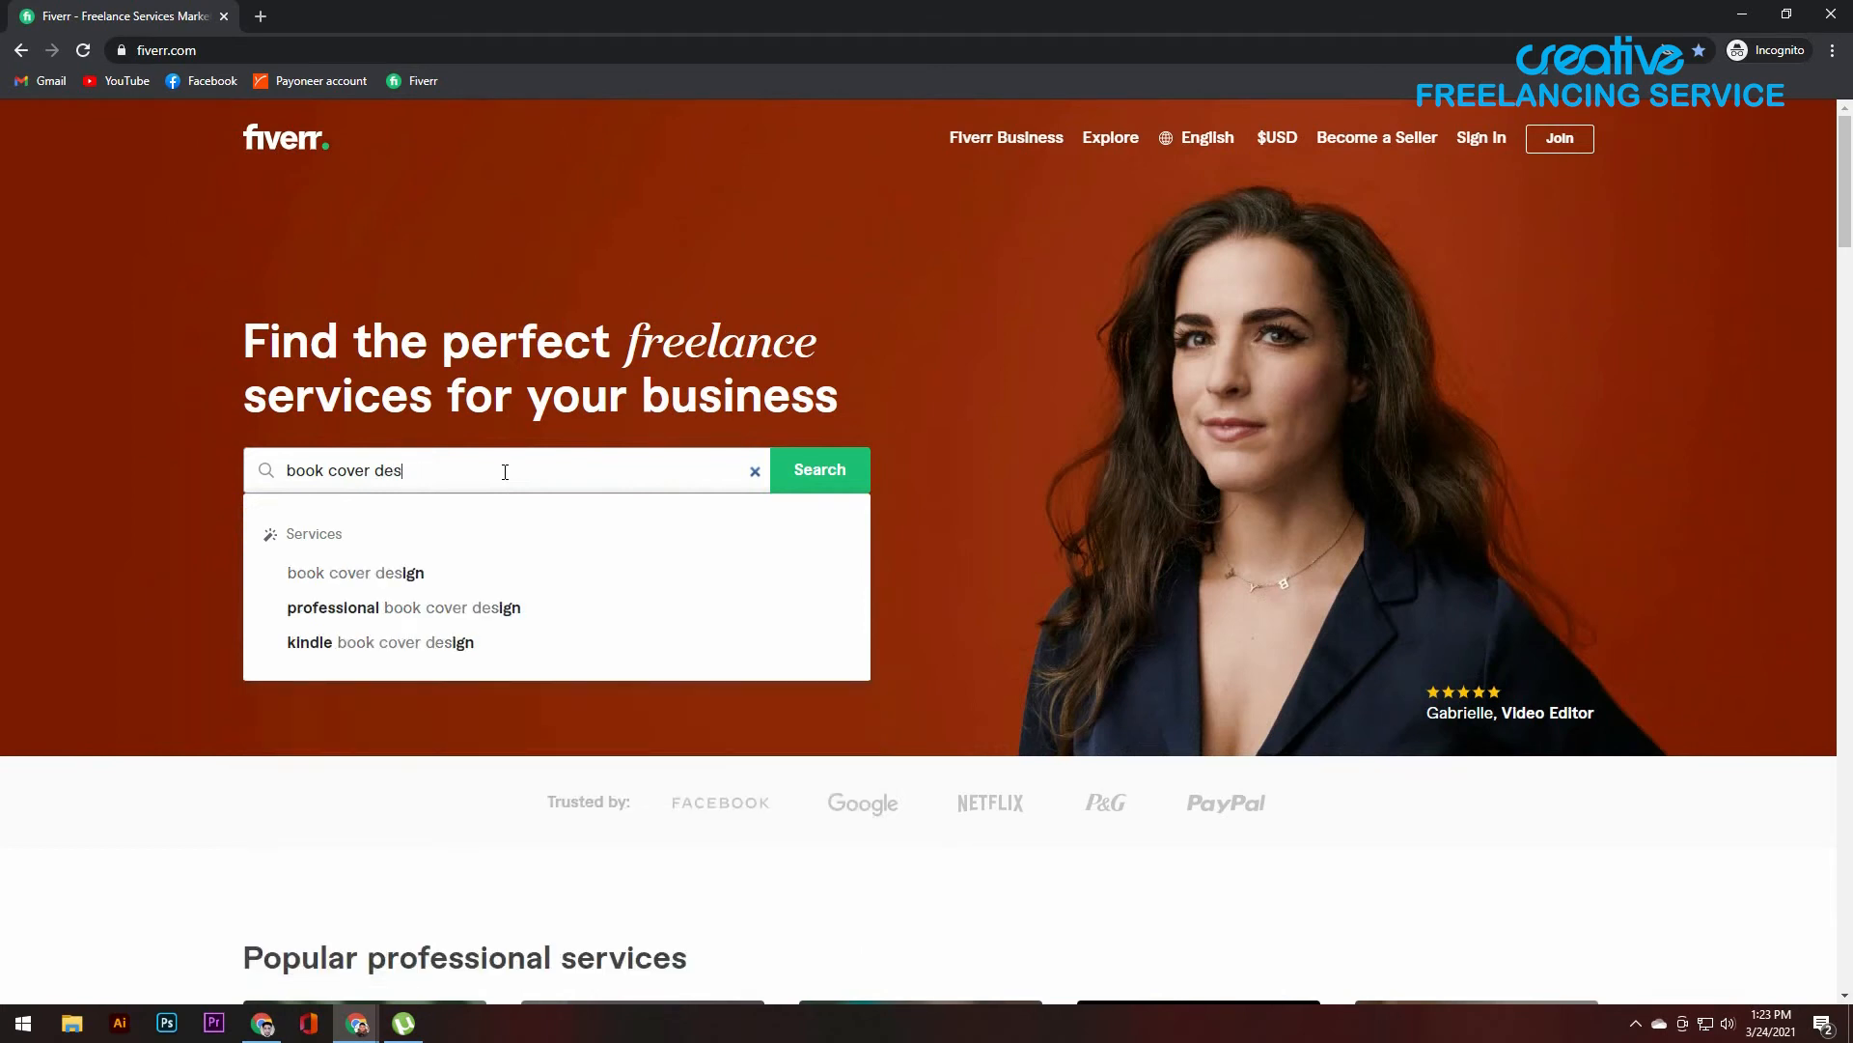
key(Return)
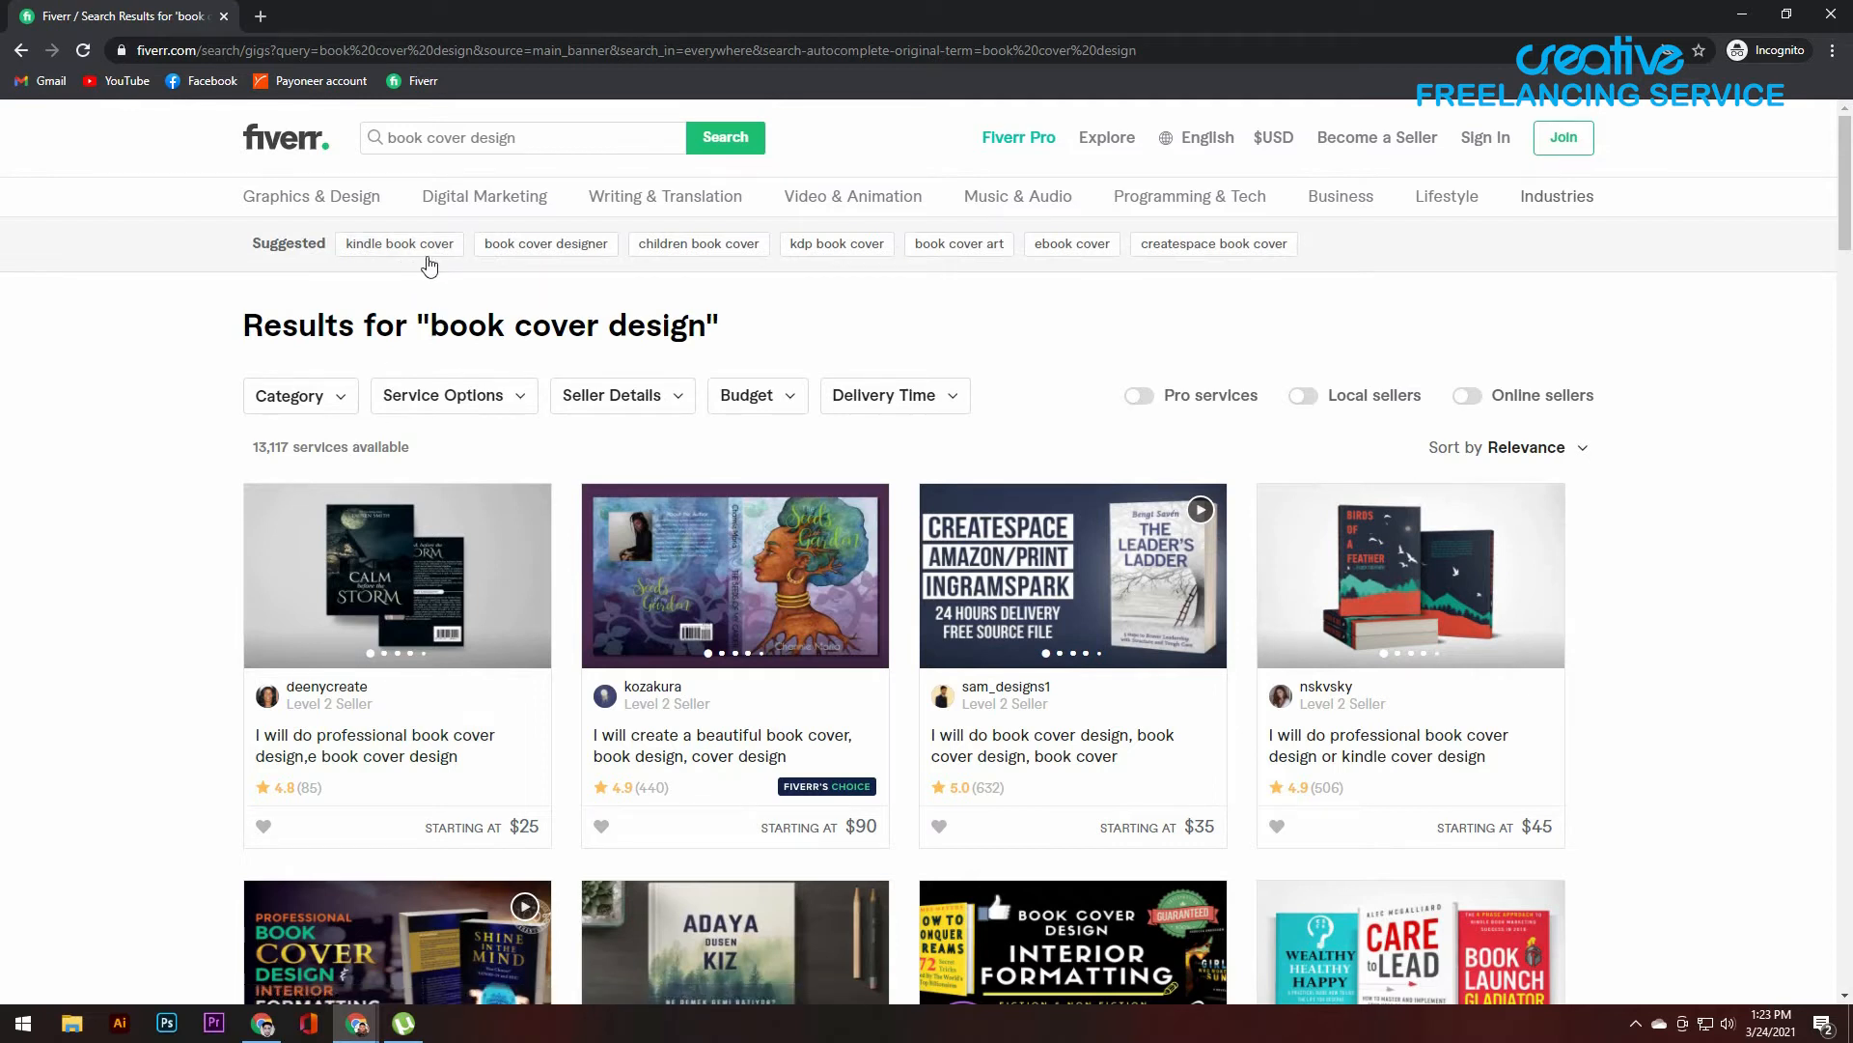
Step: Follow the suggested search "kindle book cover", dismiss the Join Fiverr dialog, and follow the suggested search "kdp book cover"
click(413, 251)
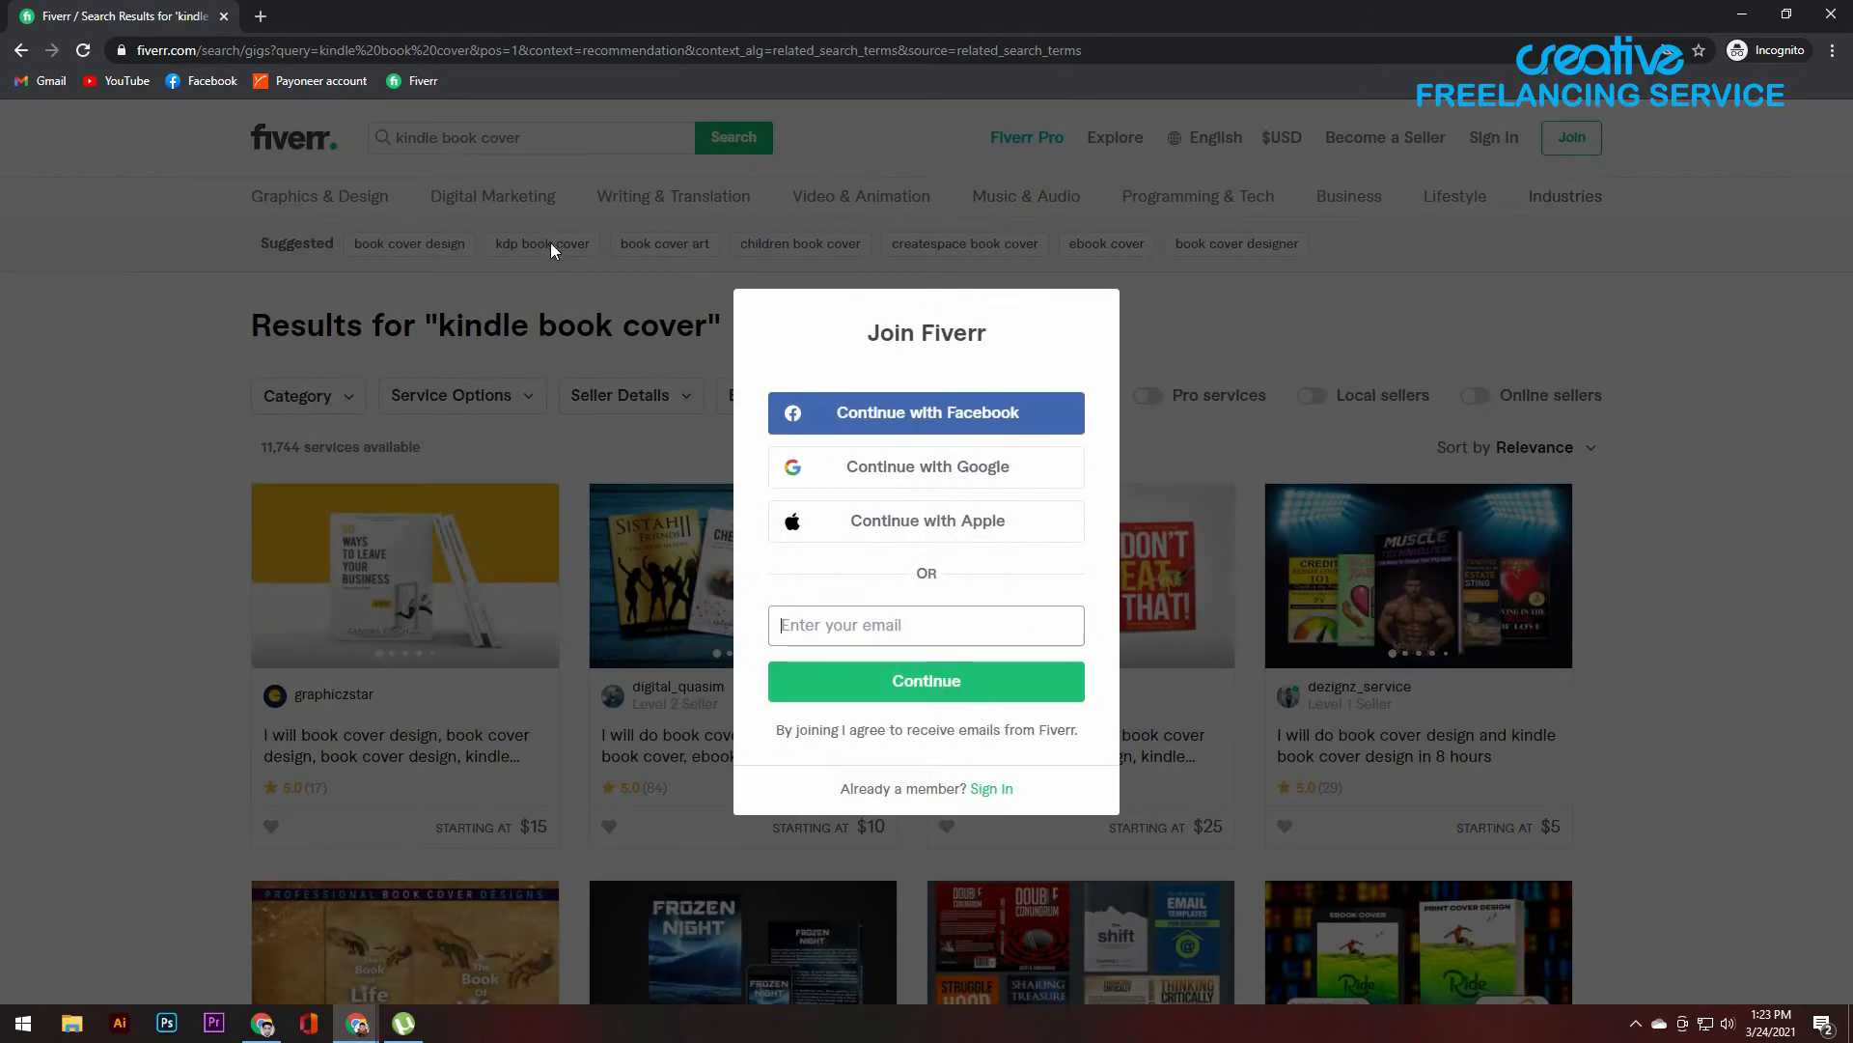
click(1280, 343)
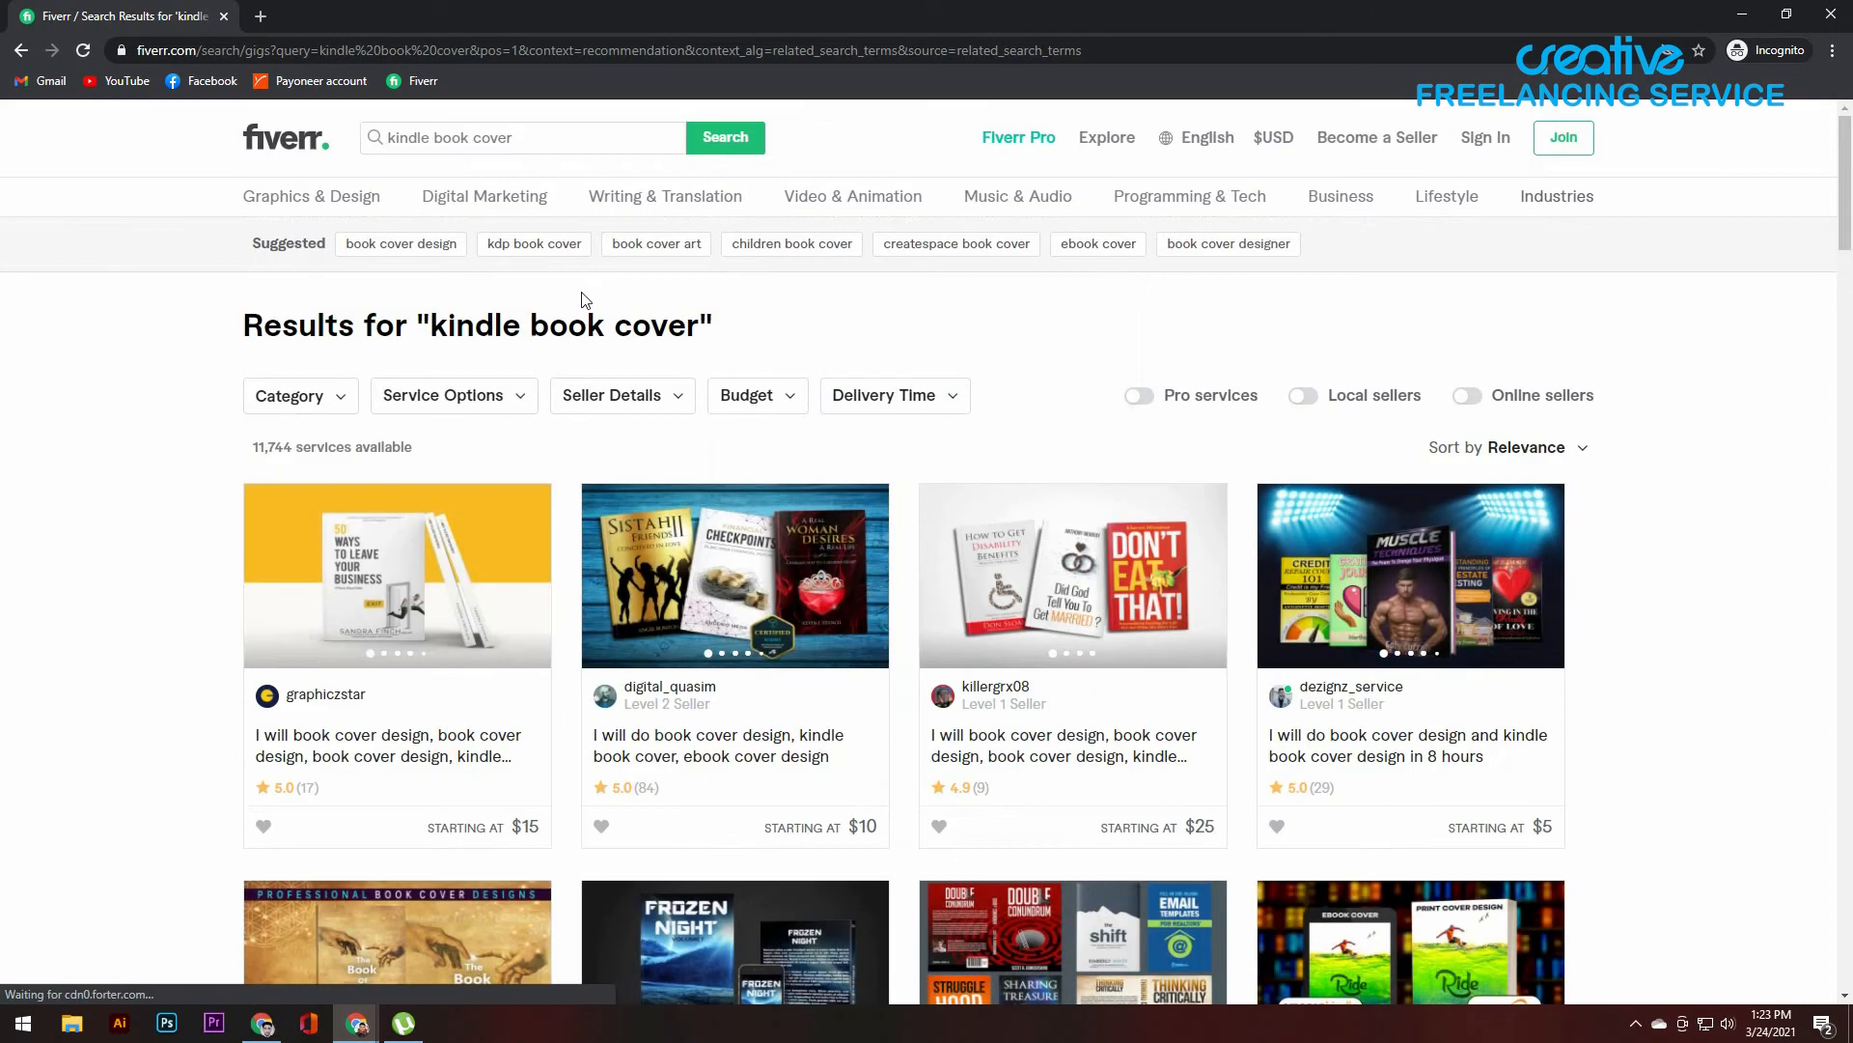
click(541, 245)
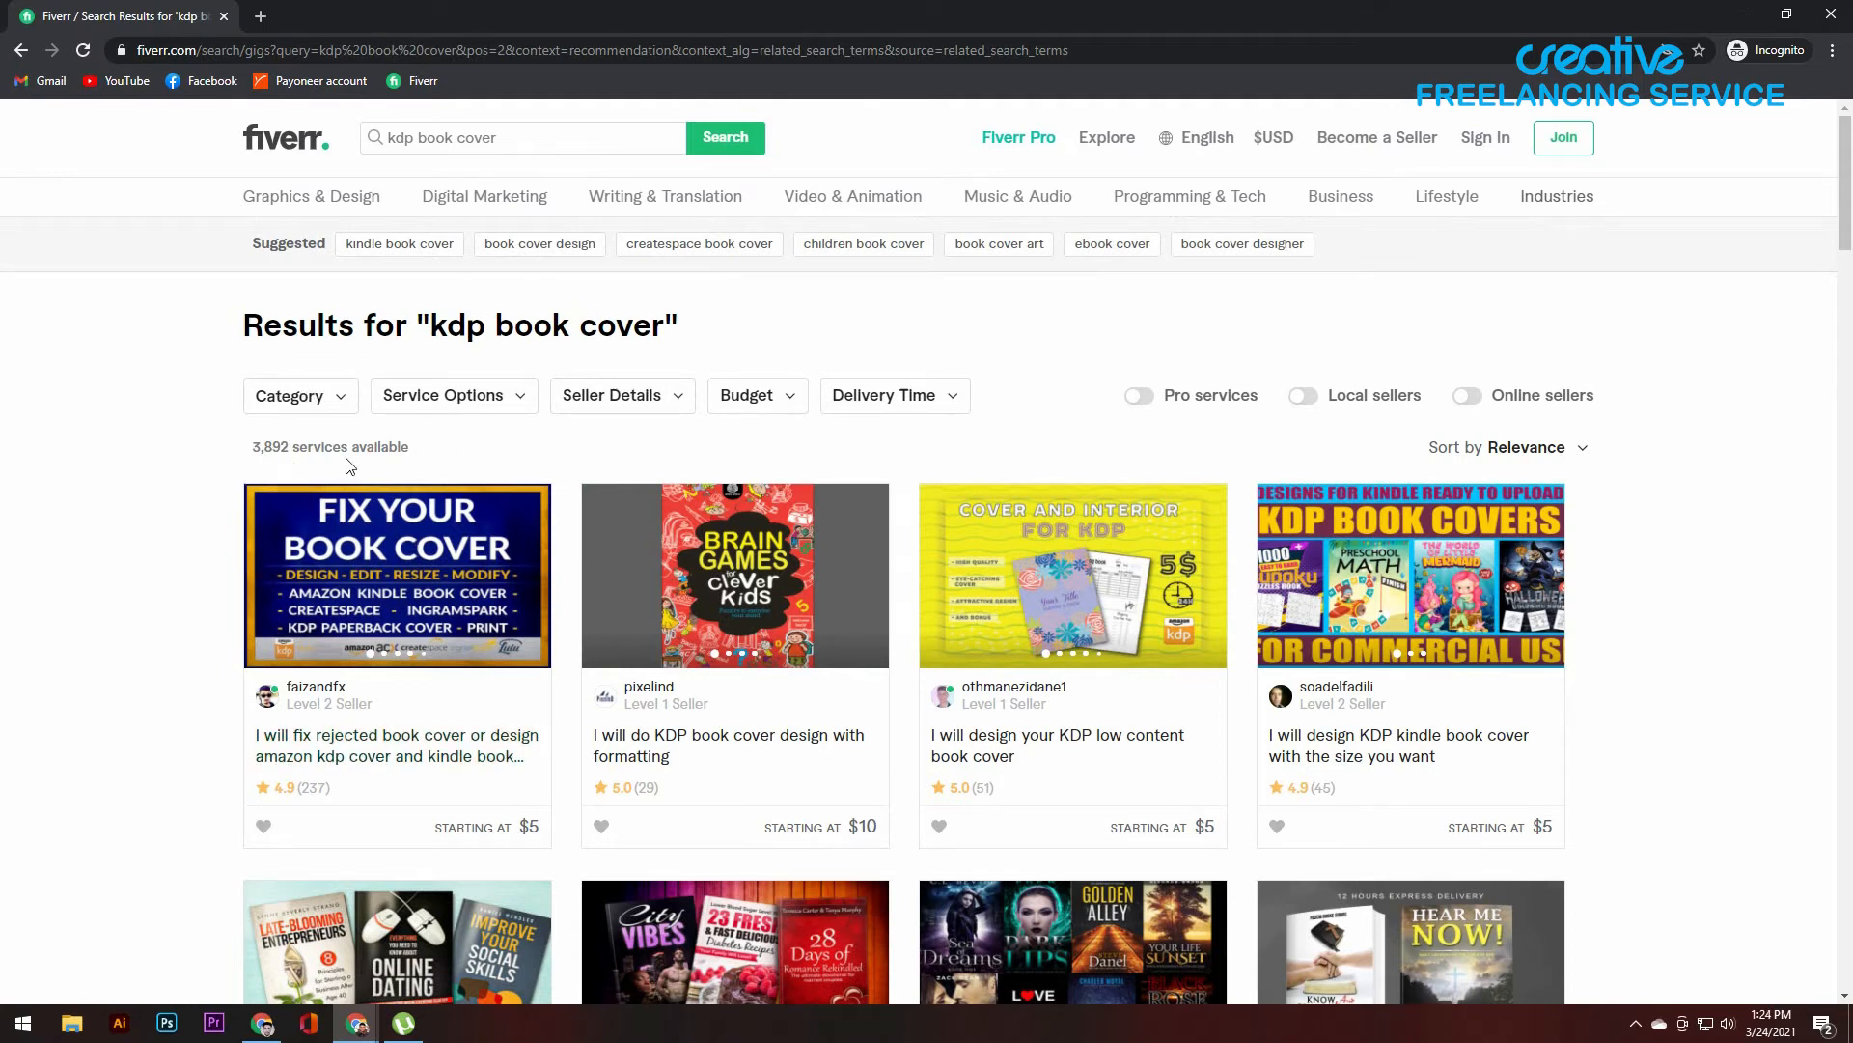
Step: Copy the search term "kdp book cover" into the untitled Google Docs document, followed by a comma and a new line
triple_click(524, 138)
key(ctrl+c)
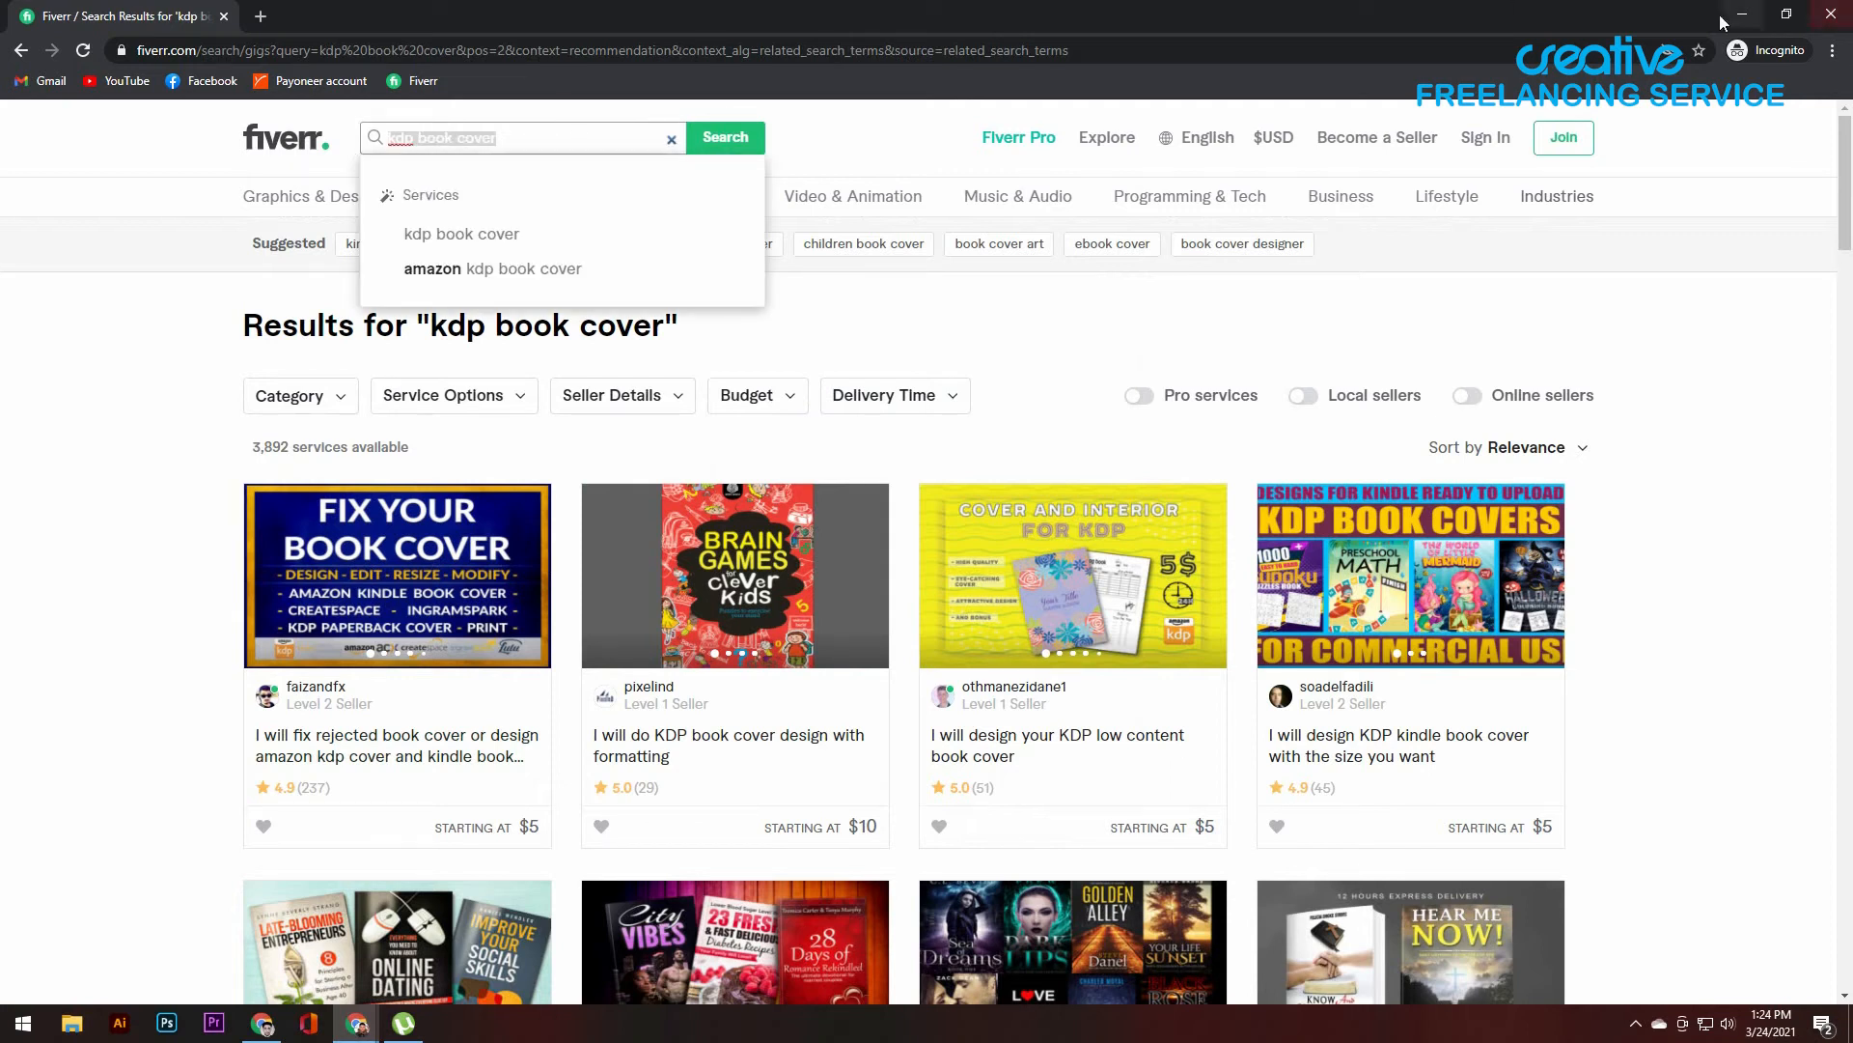
click(1743, 15)
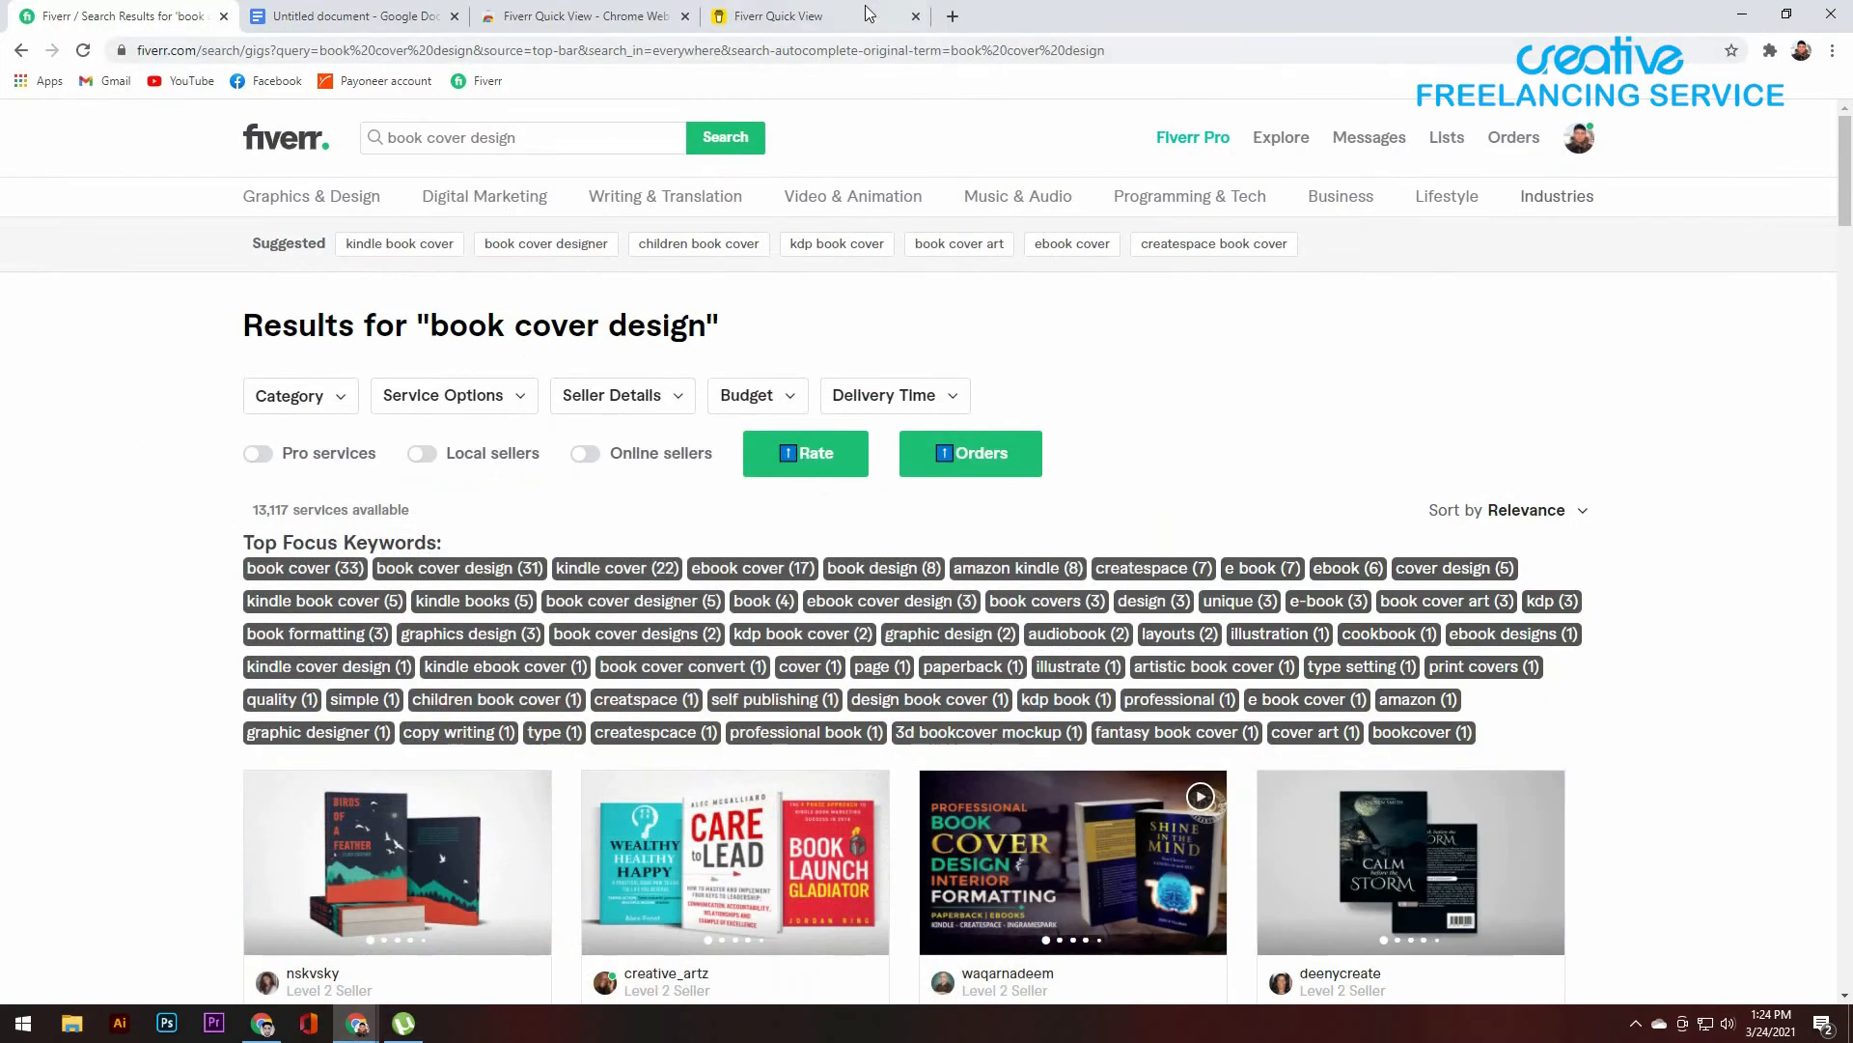
click(381, 16)
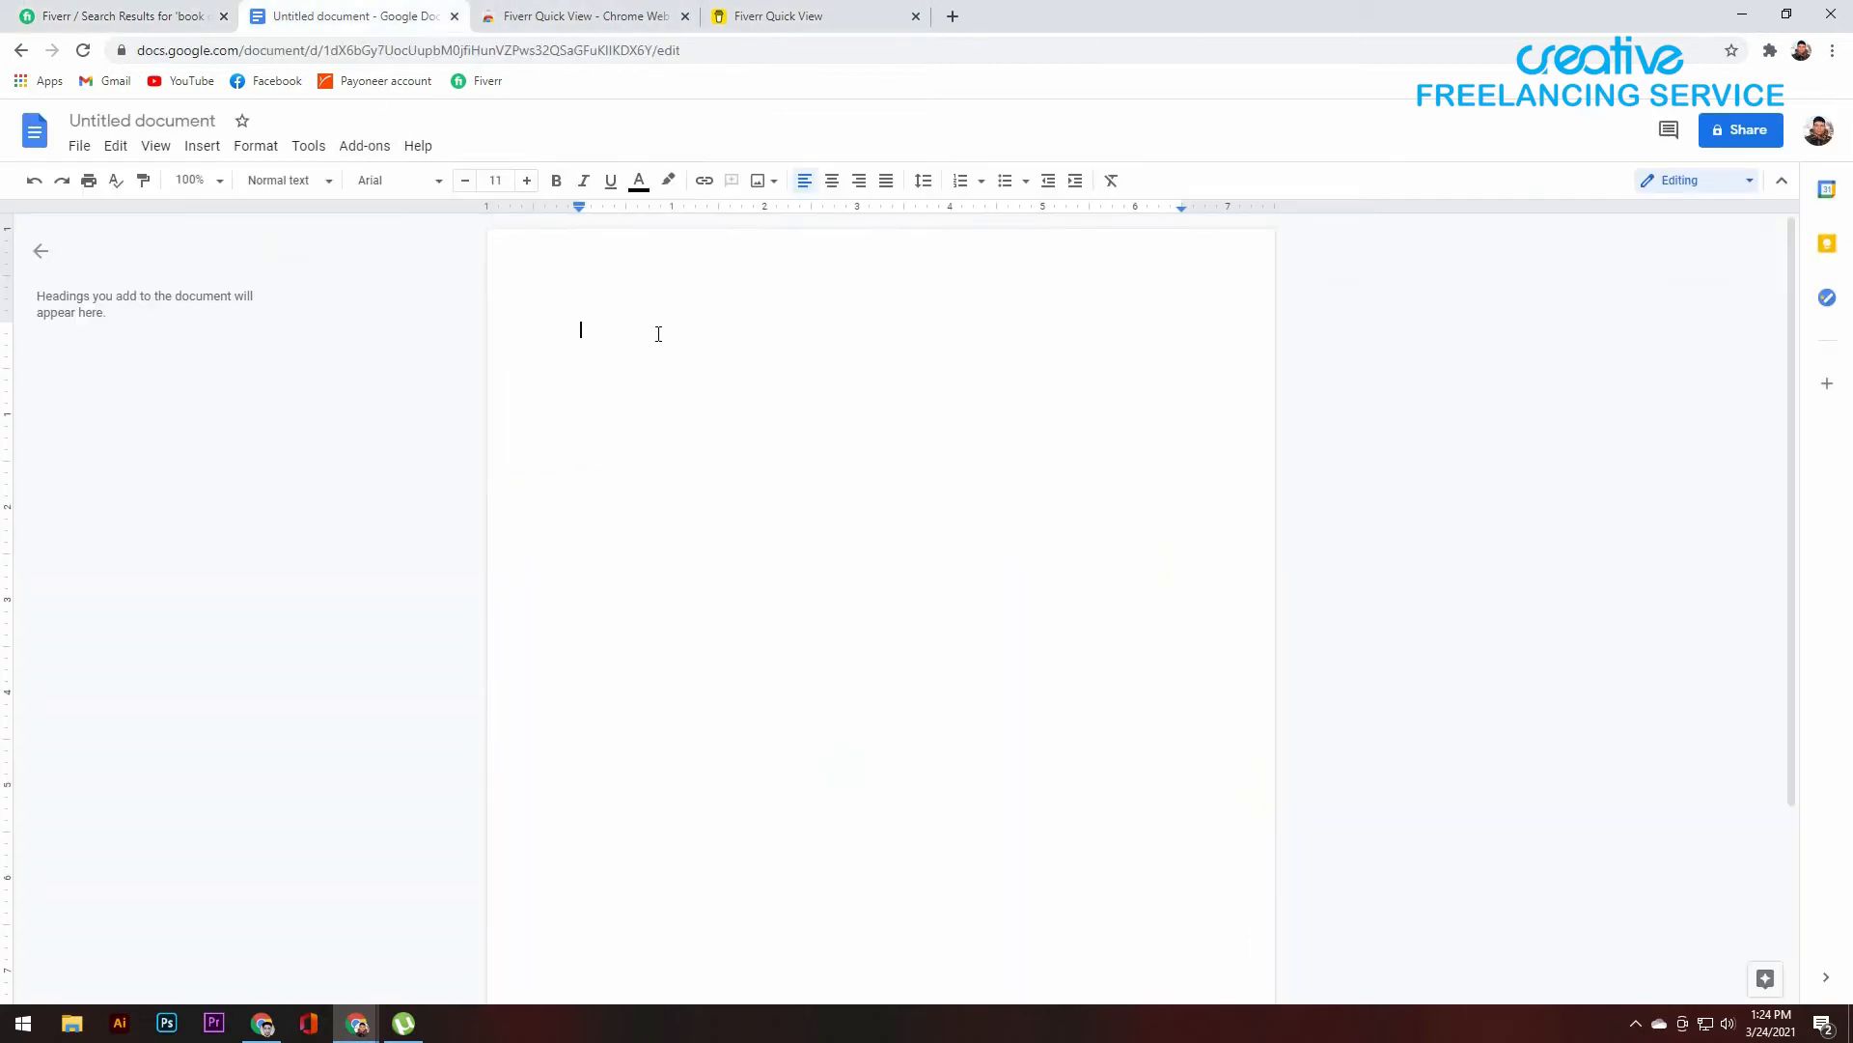
key(ctrl+v)
text(,)
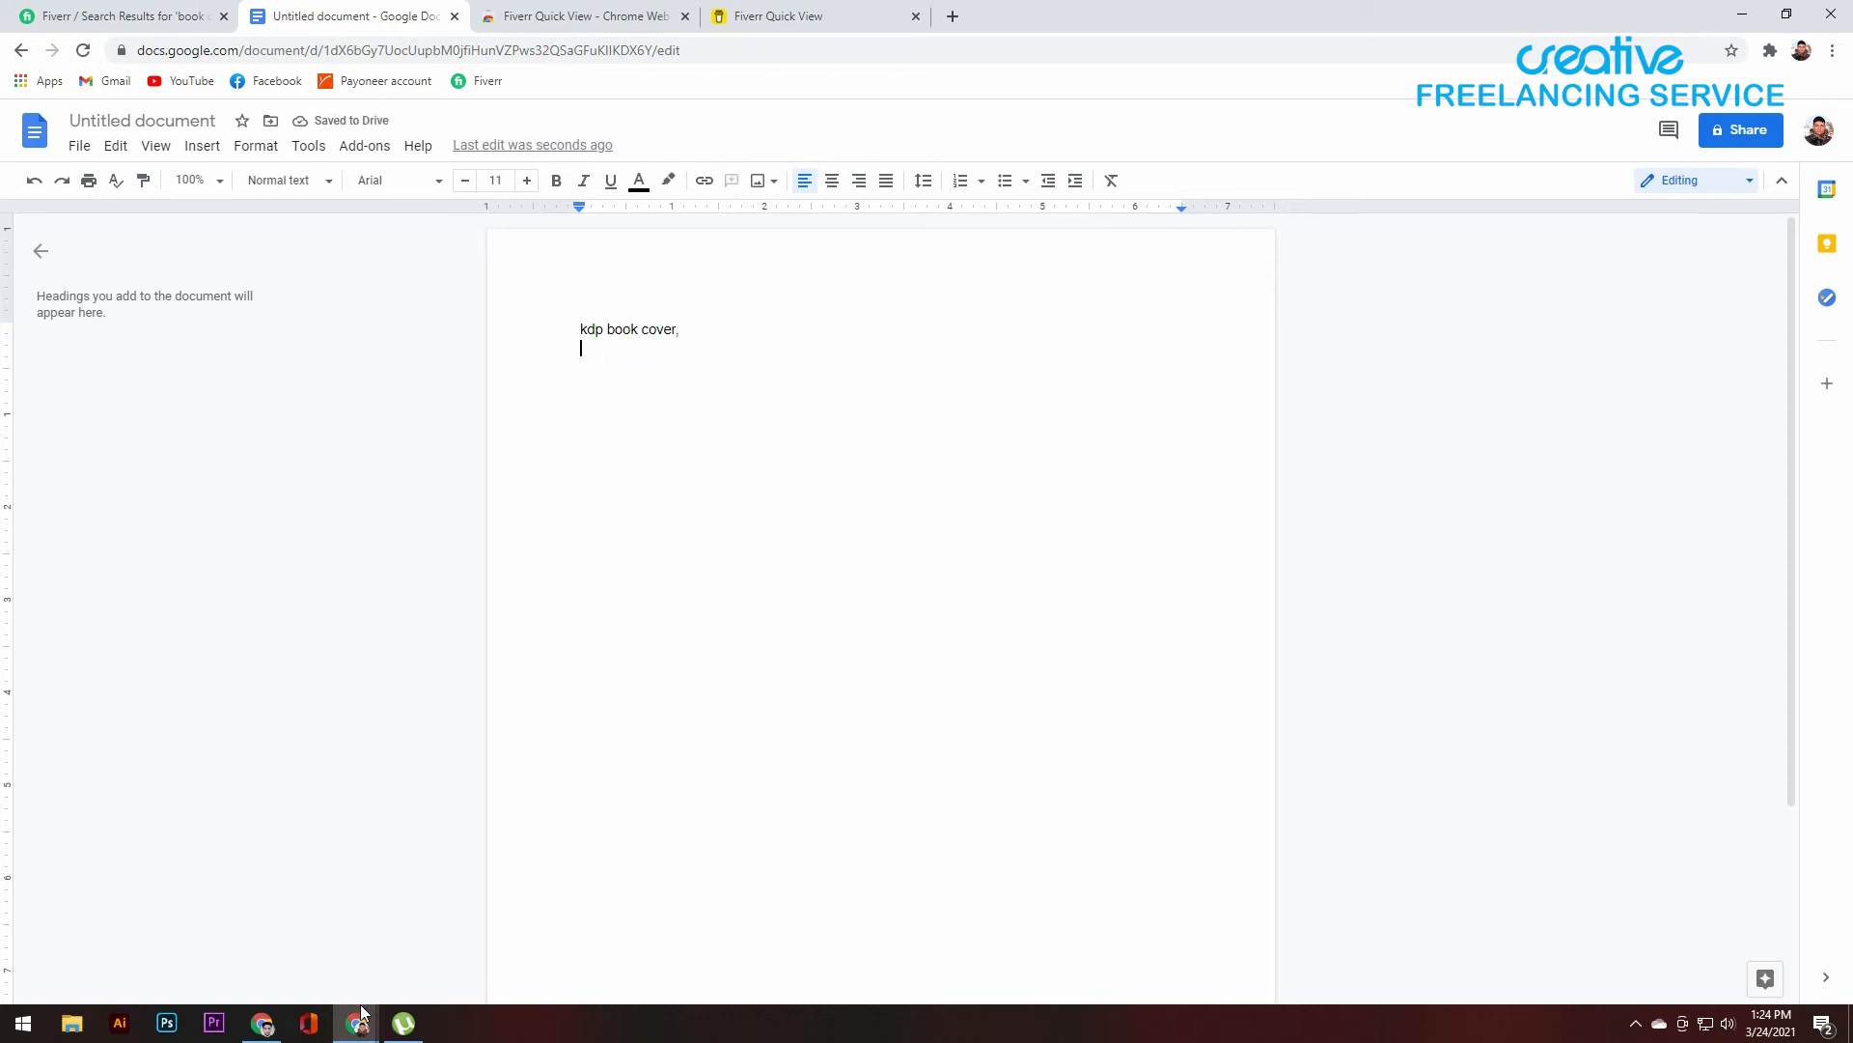
Step: Return to the incognito Fiverr window and review the suggested searches and gigs for "kdp book cover"
mouse_move(359, 1029)
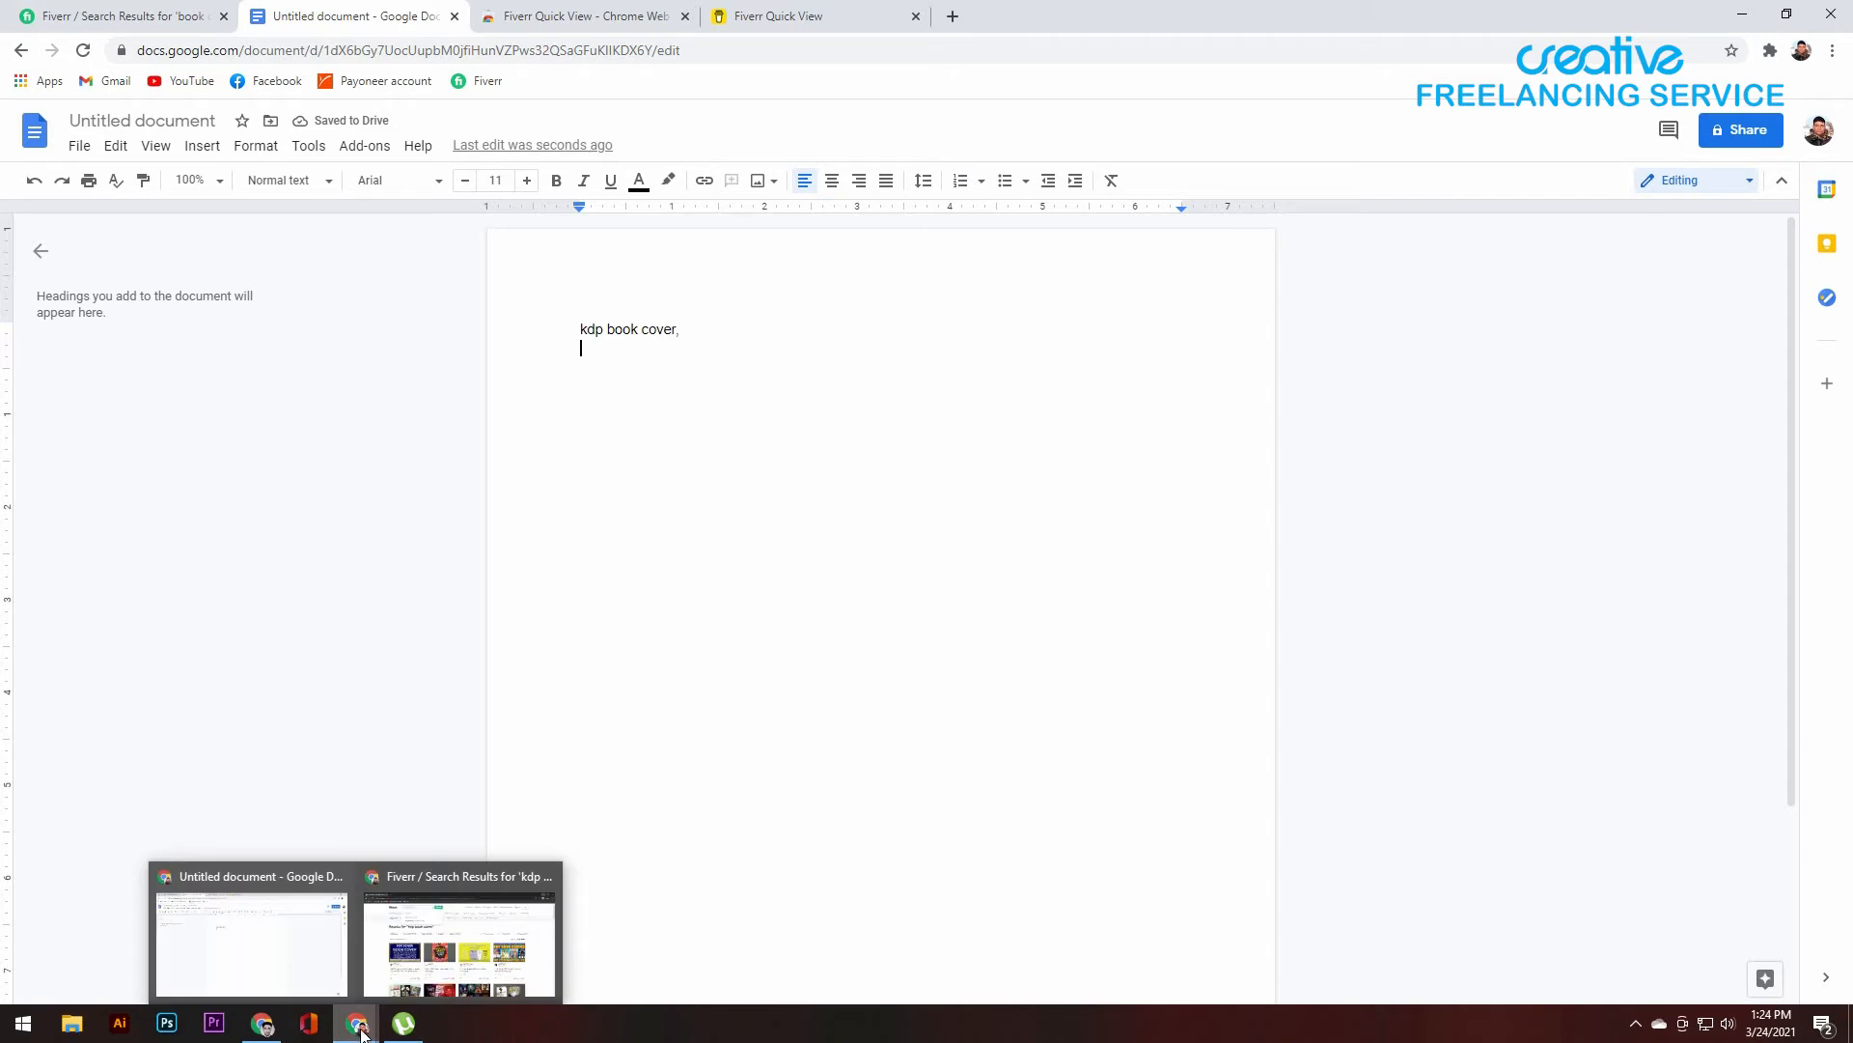
click(456, 955)
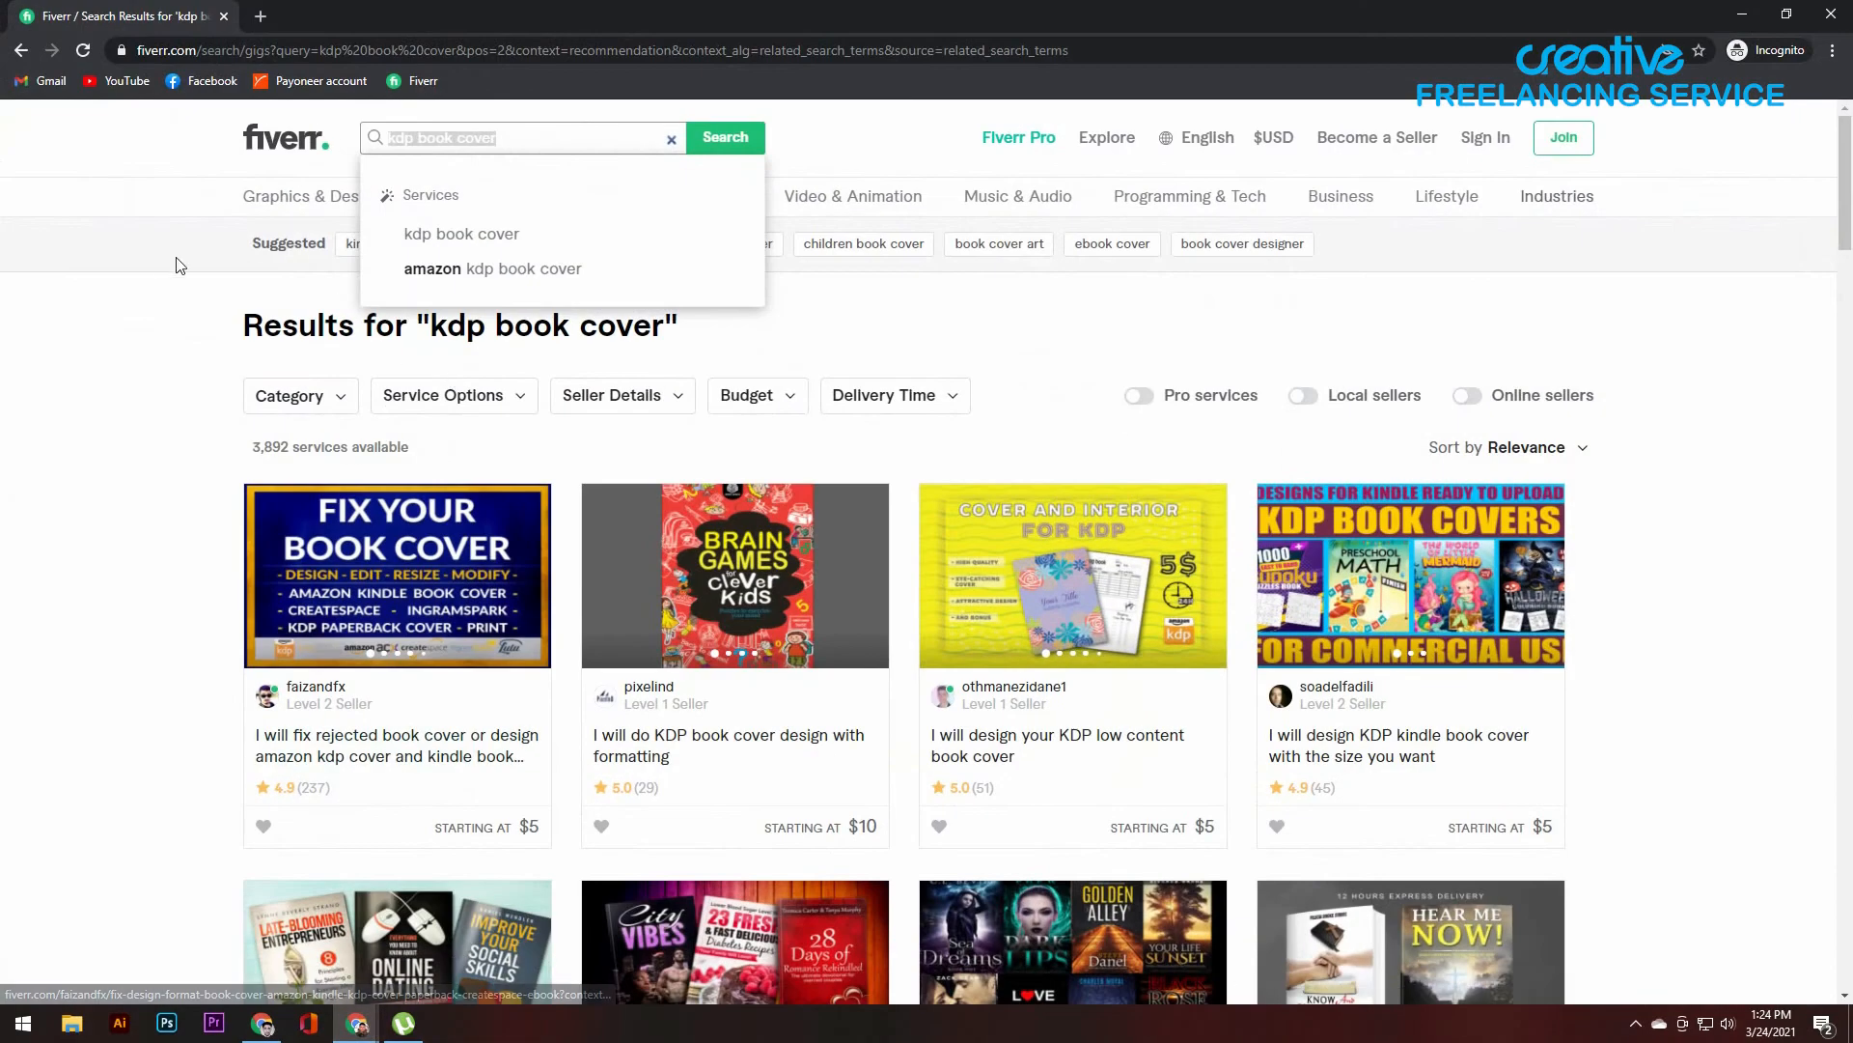
click(144, 256)
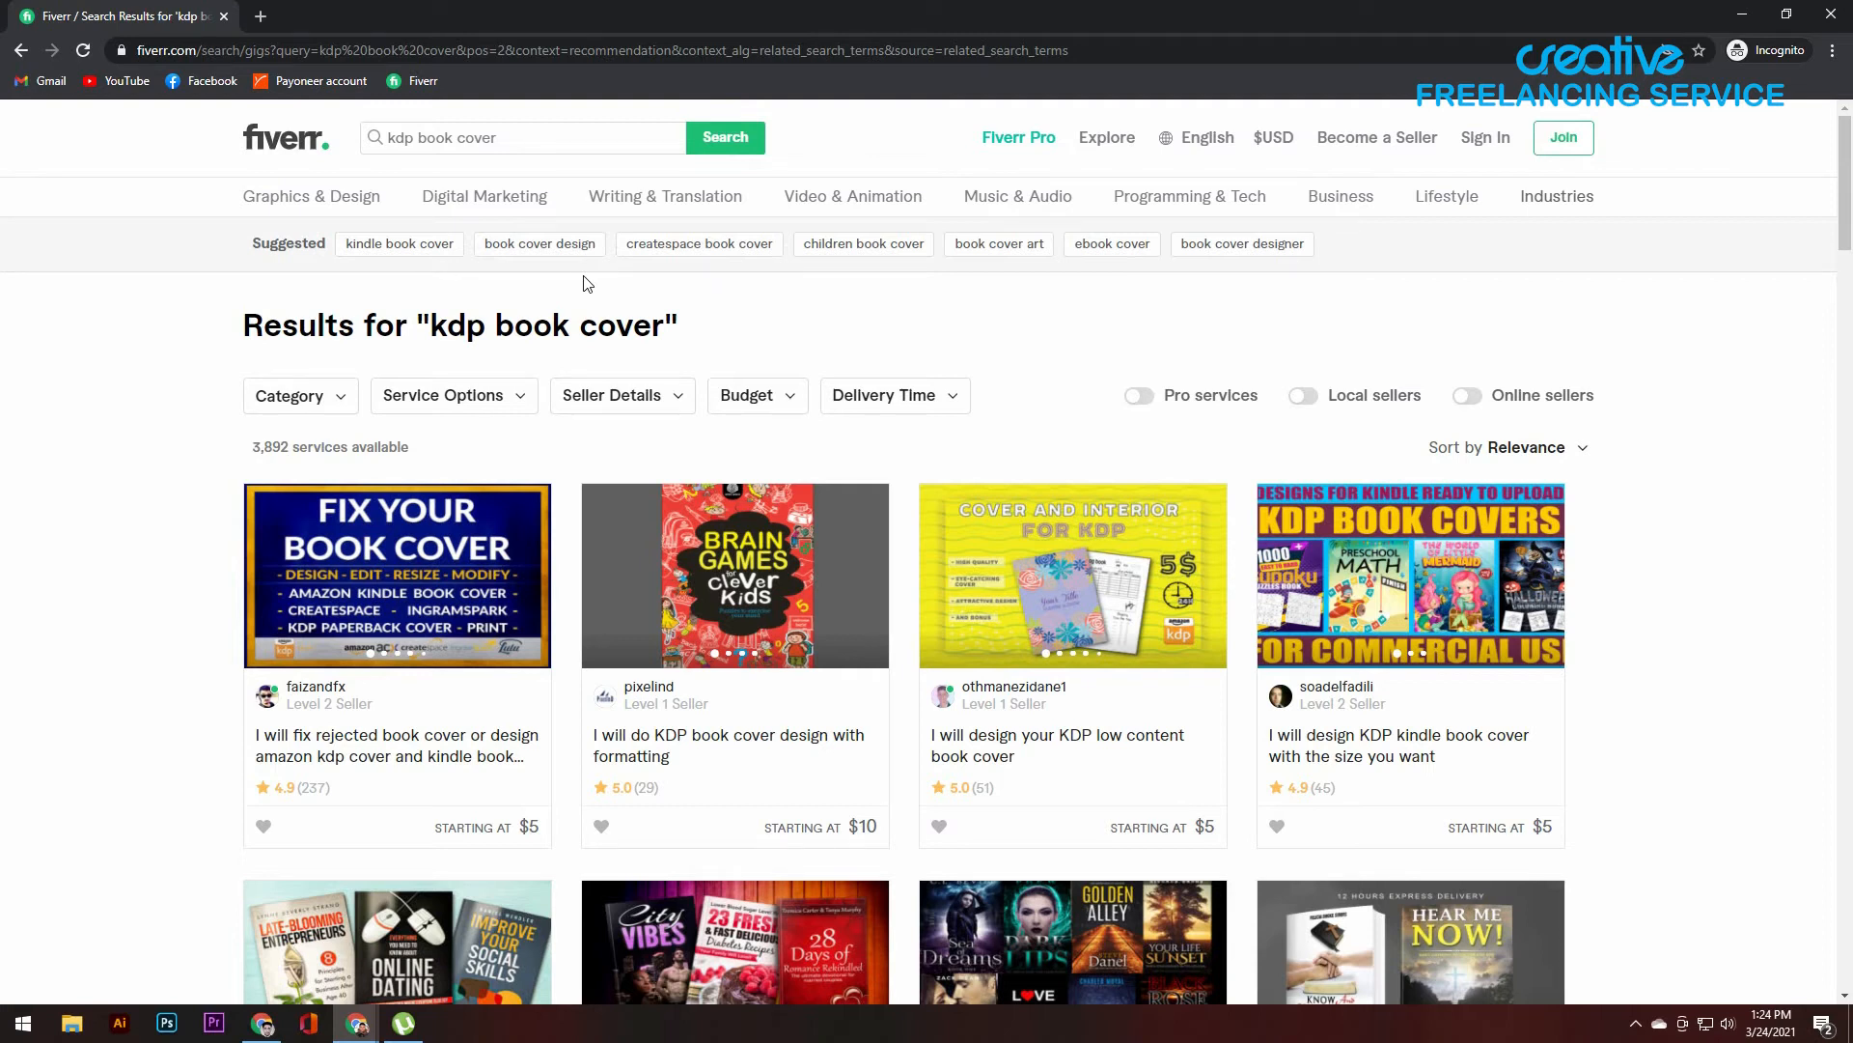
scroll(453, 668, down, 2)
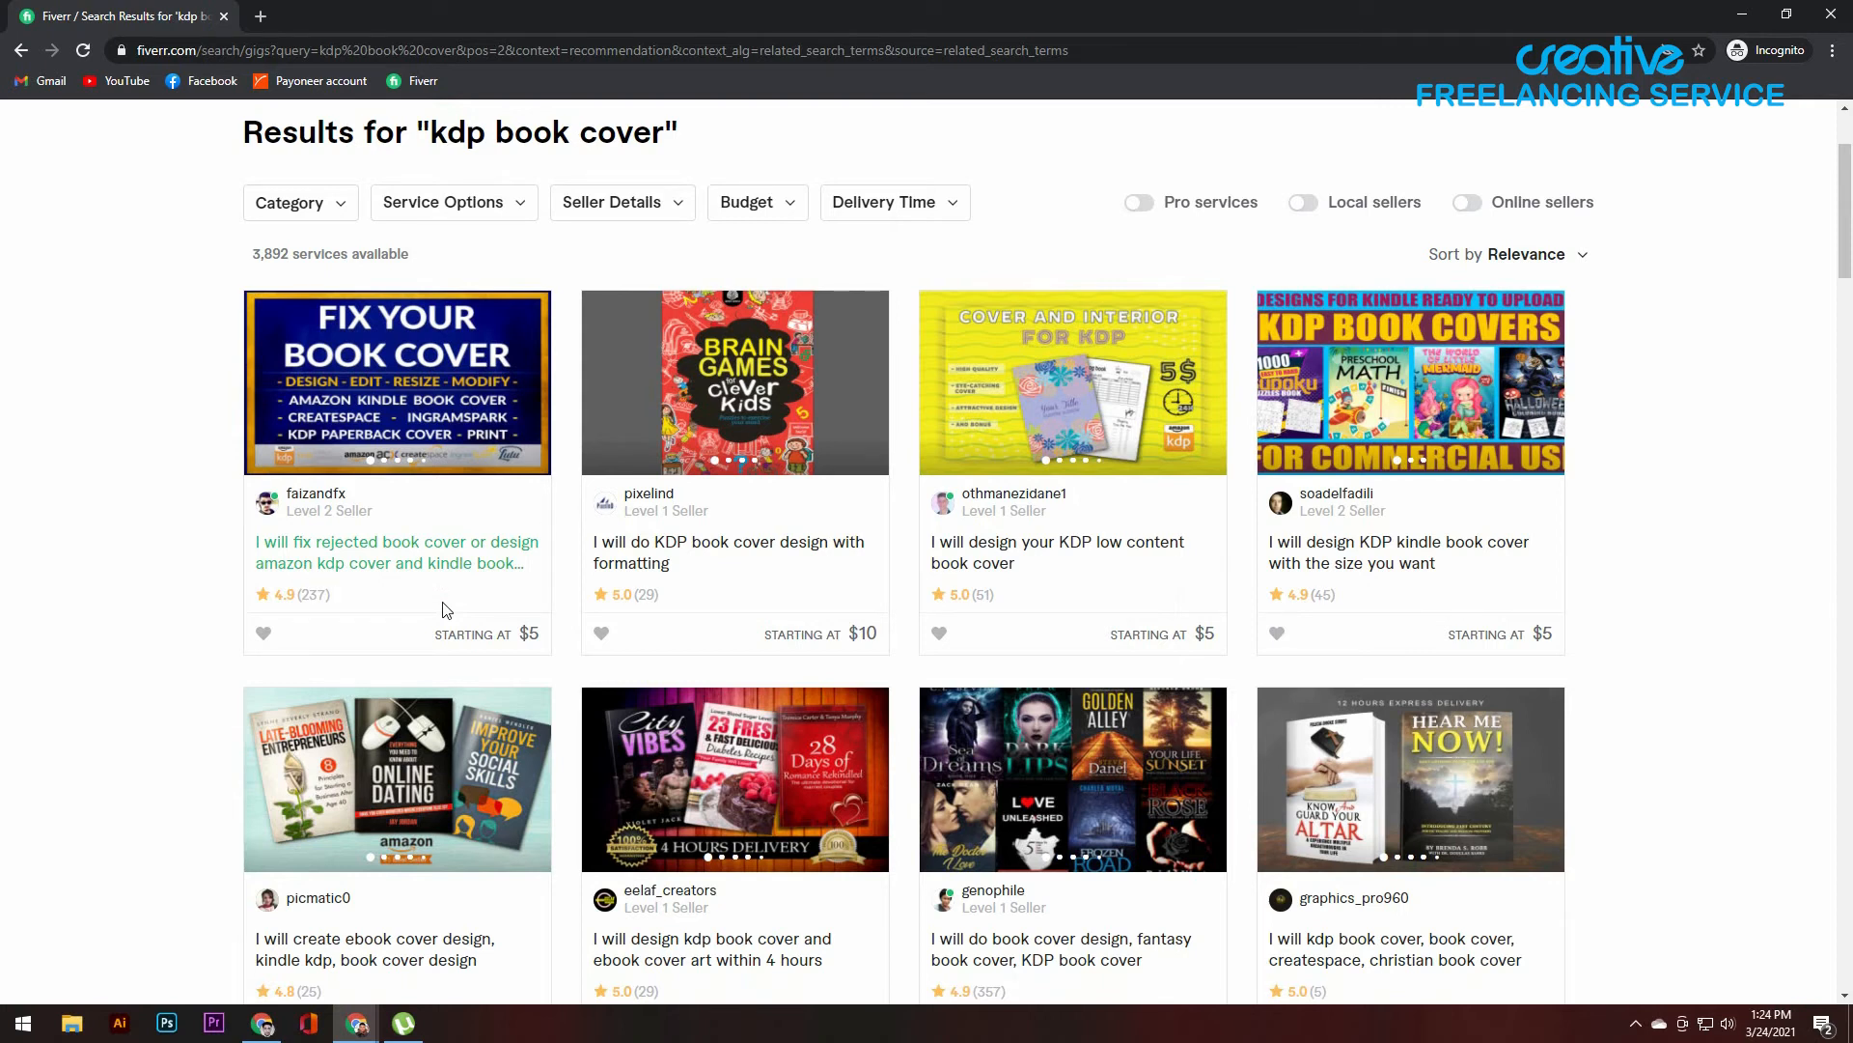
scroll(442, 609, down, 2)
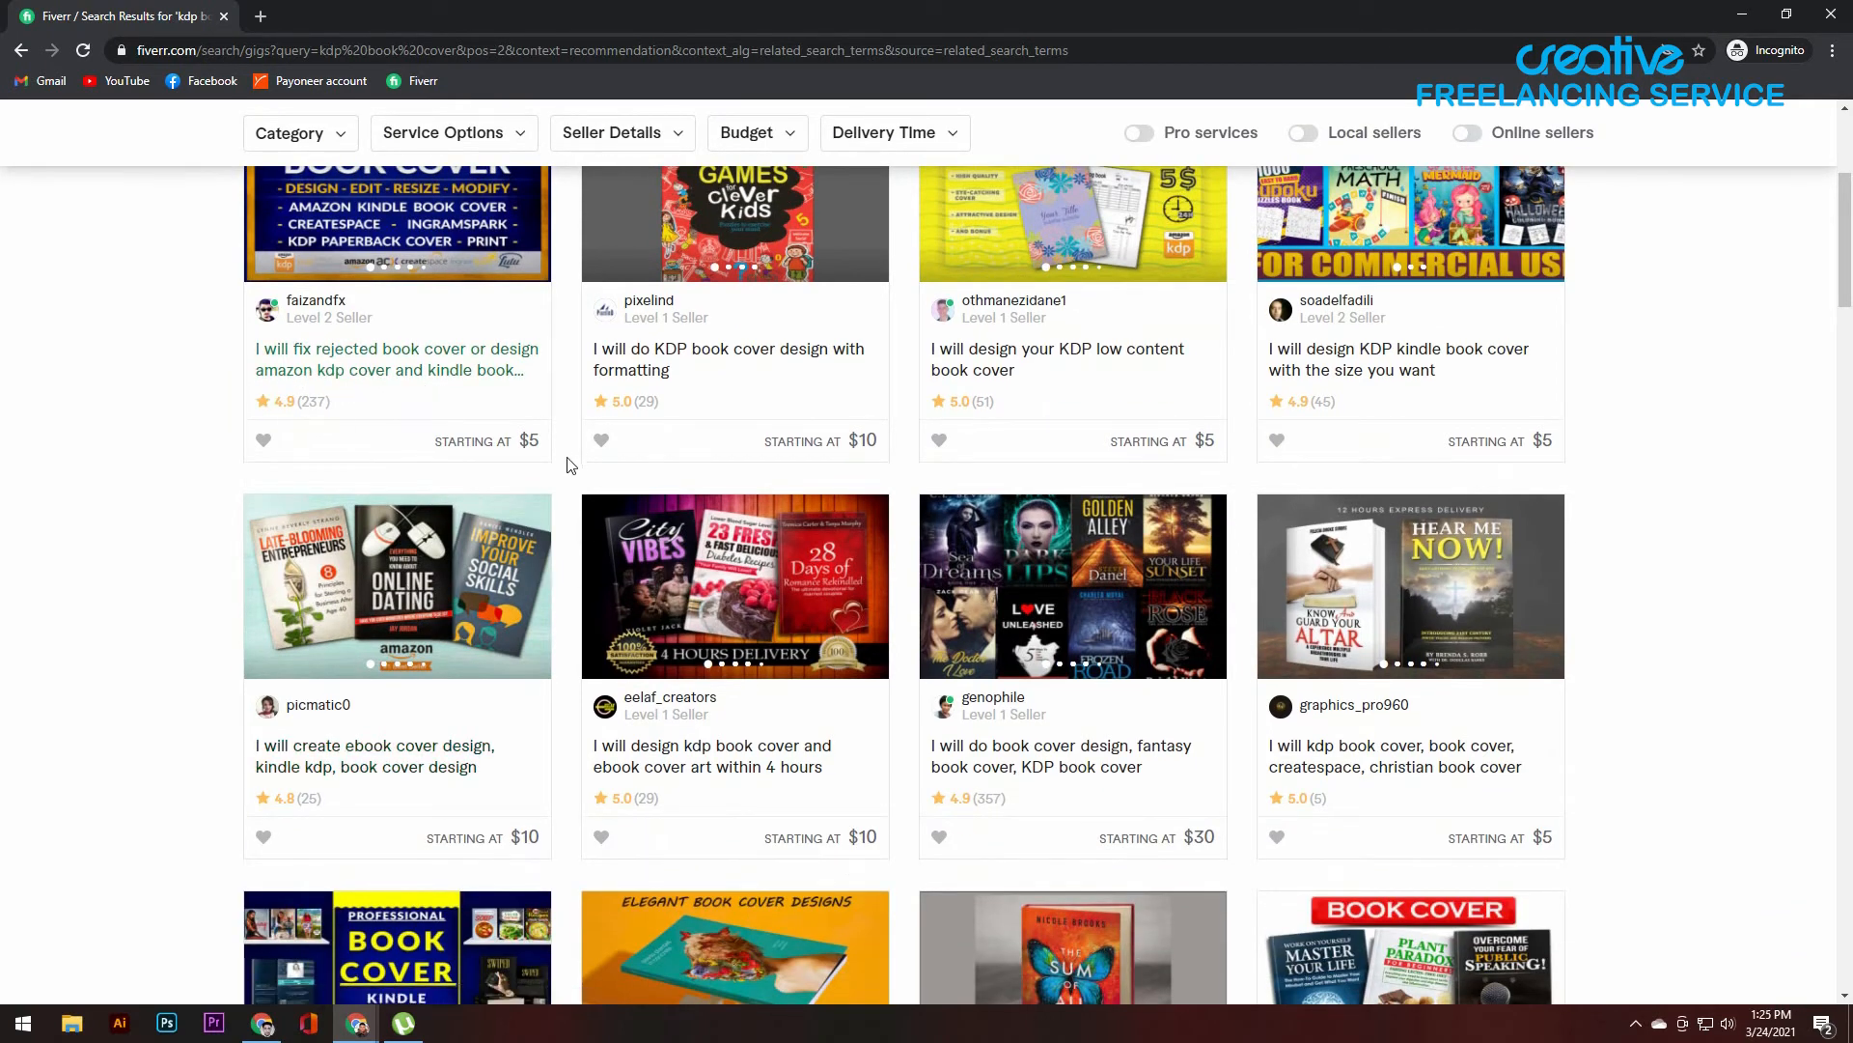
scroll(566, 482, up, 4)
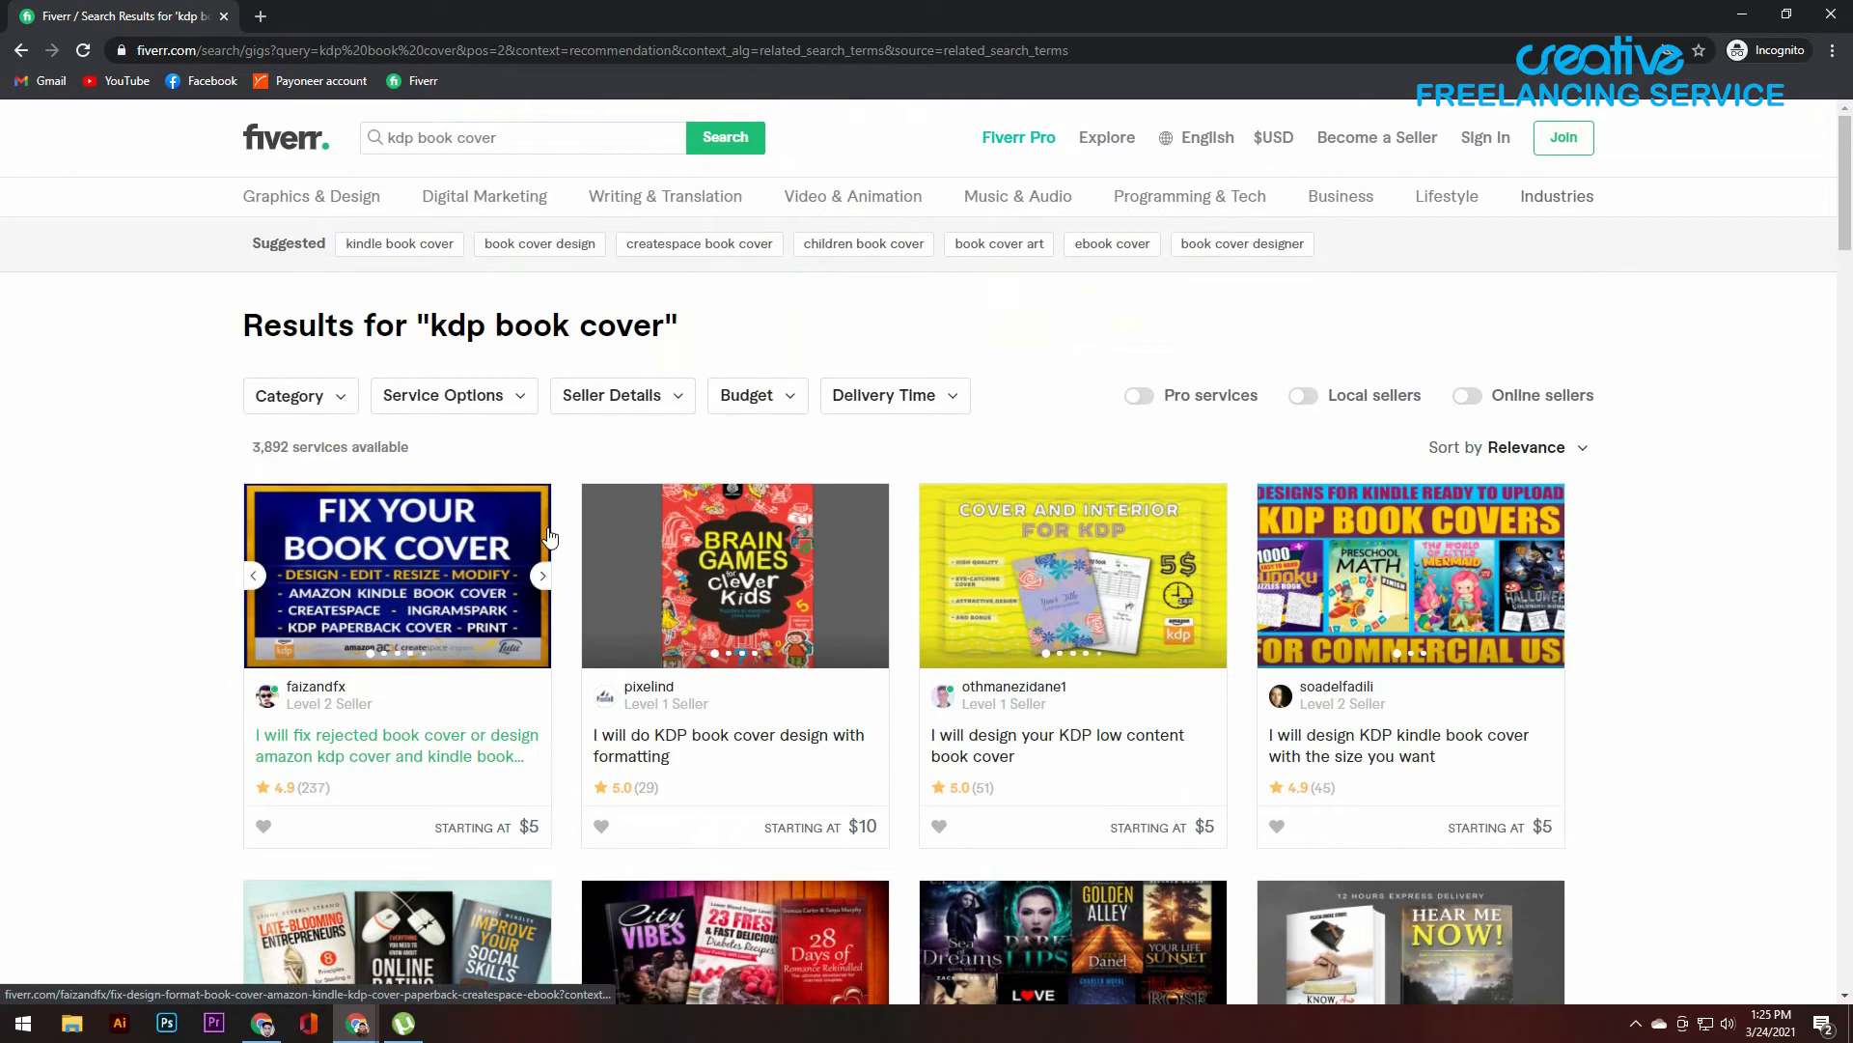
Step: Replace the search term and run the suggested search "amazon kdp book cover"
click(522, 134)
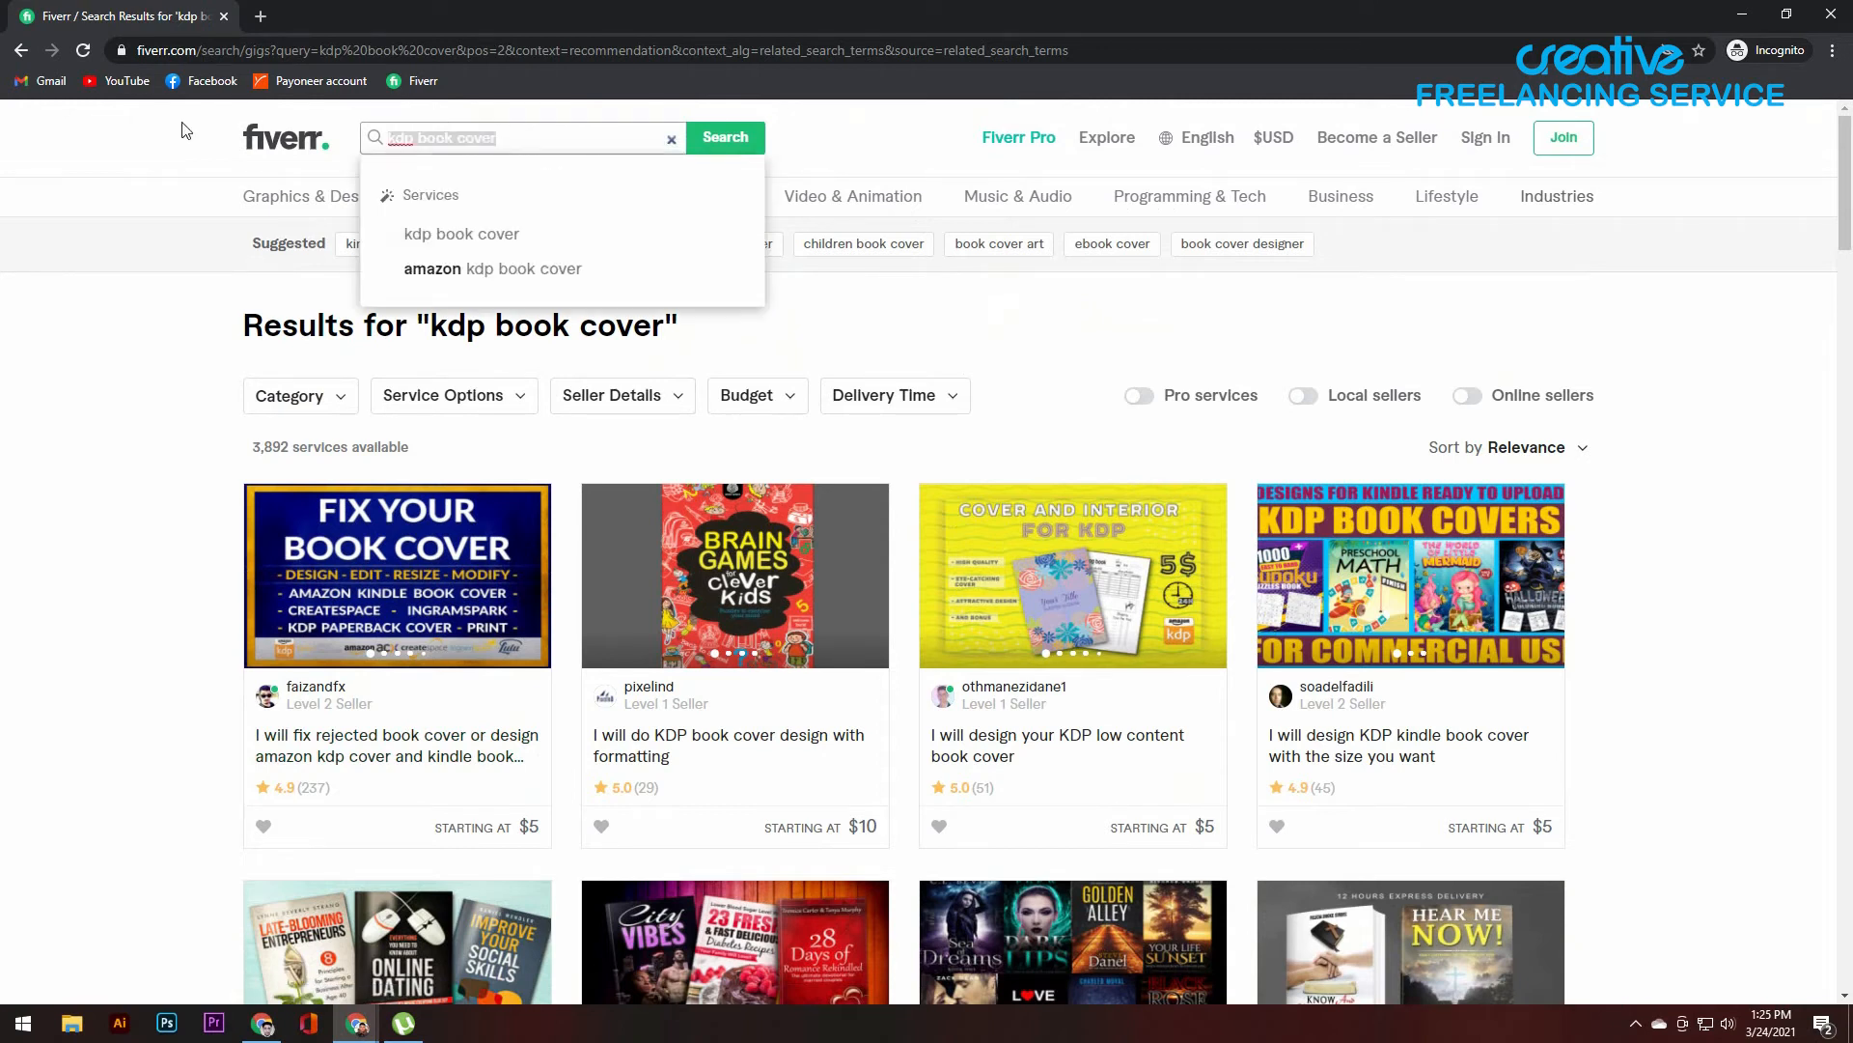
text(ama)
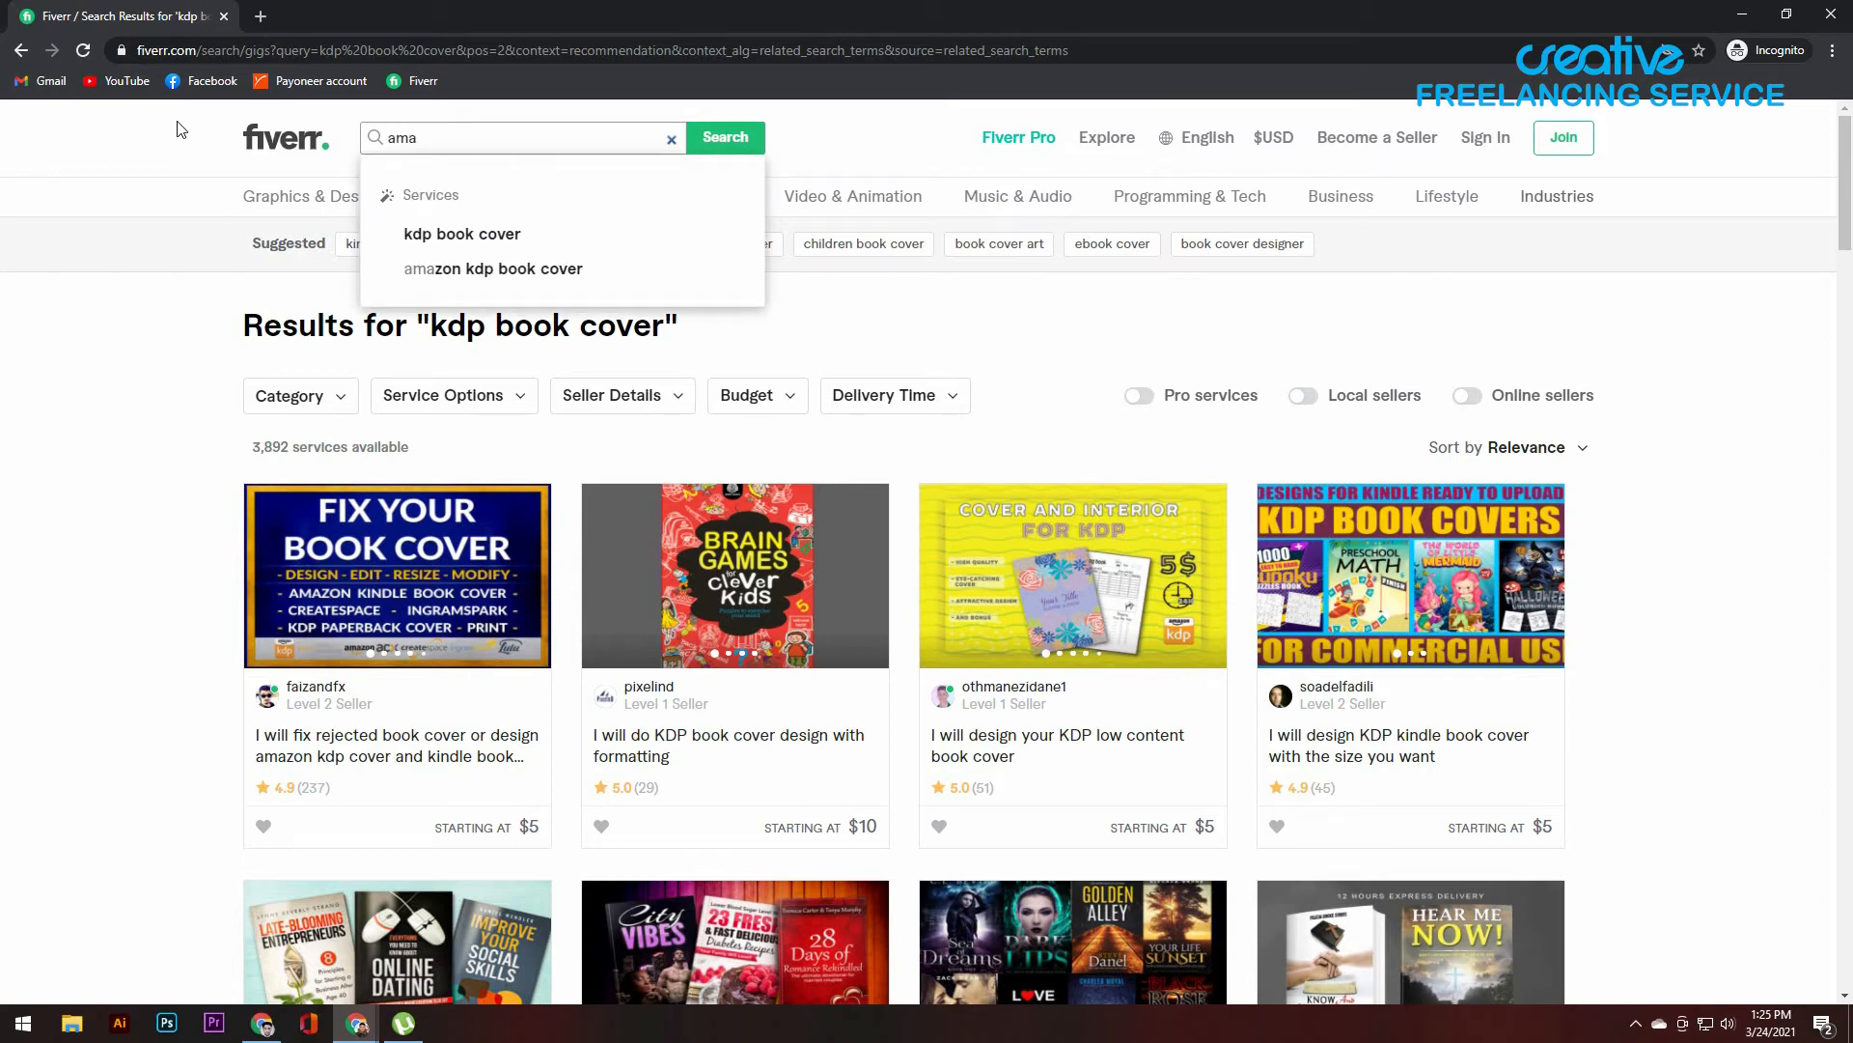
text(zon kdp )
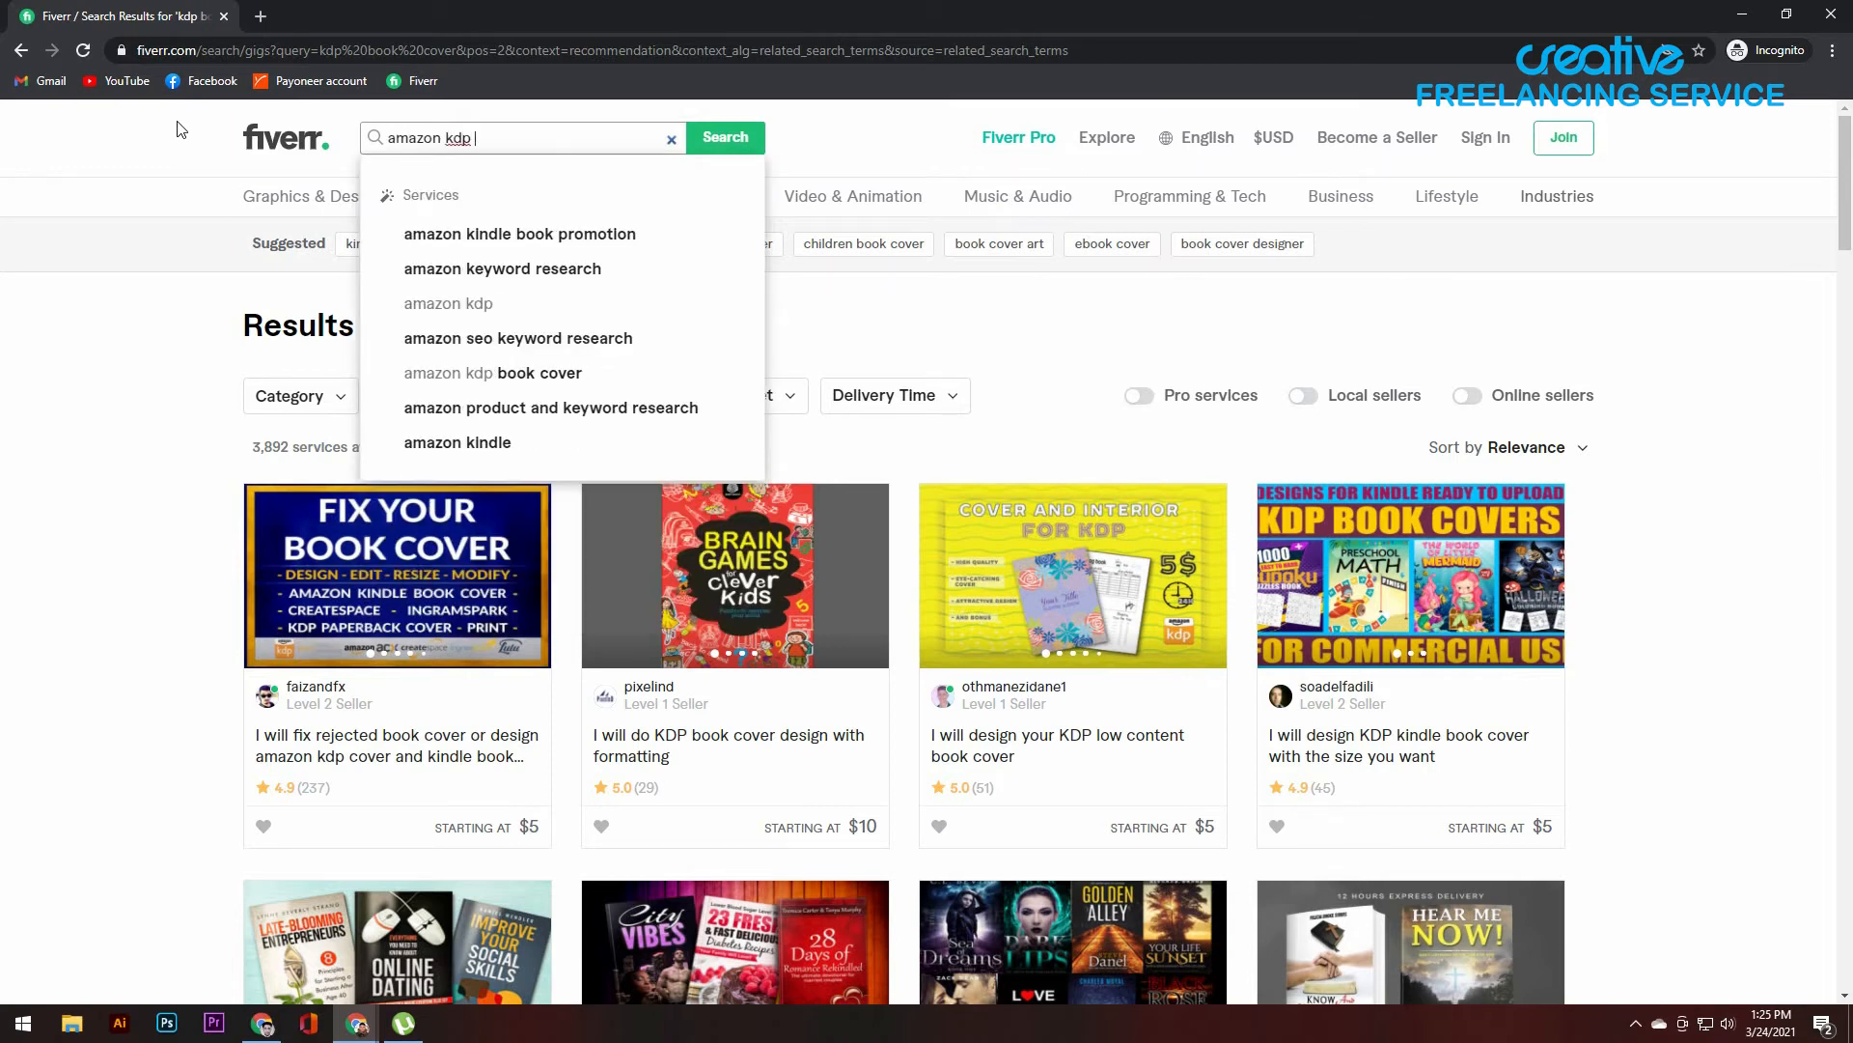
text(cover)
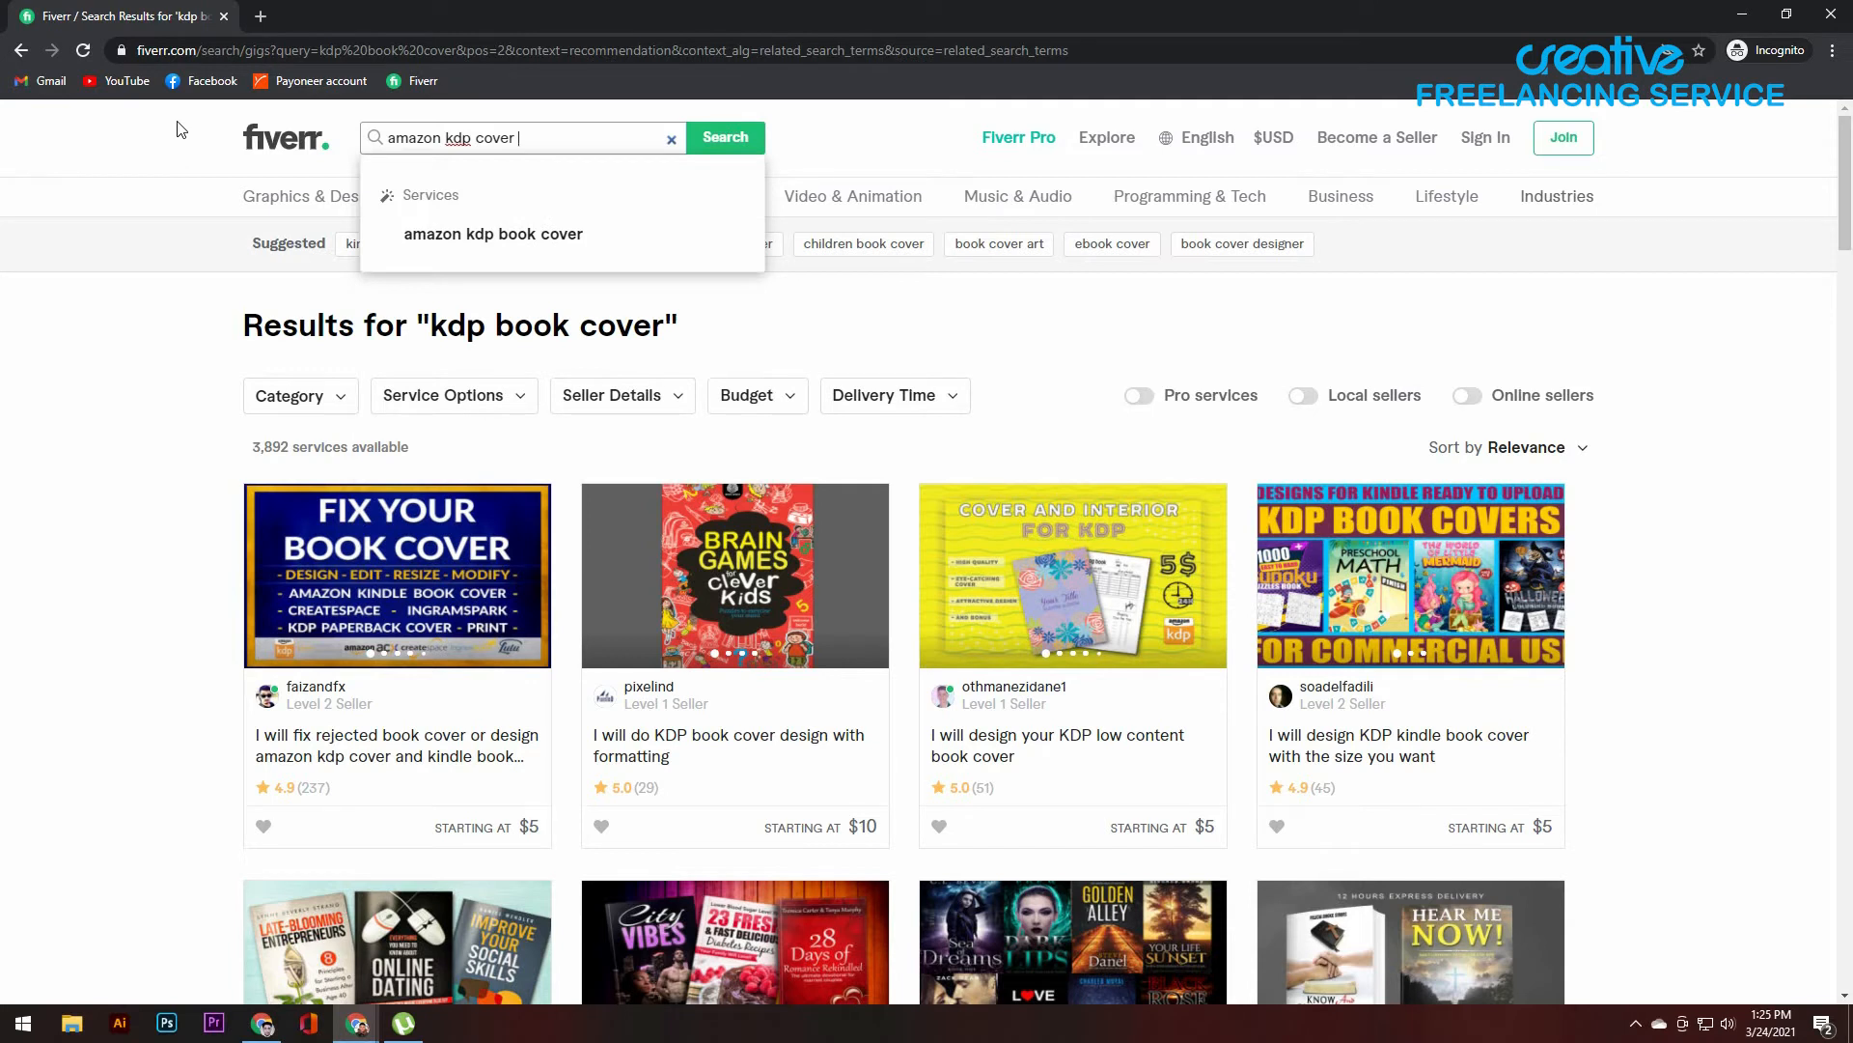
click(499, 237)
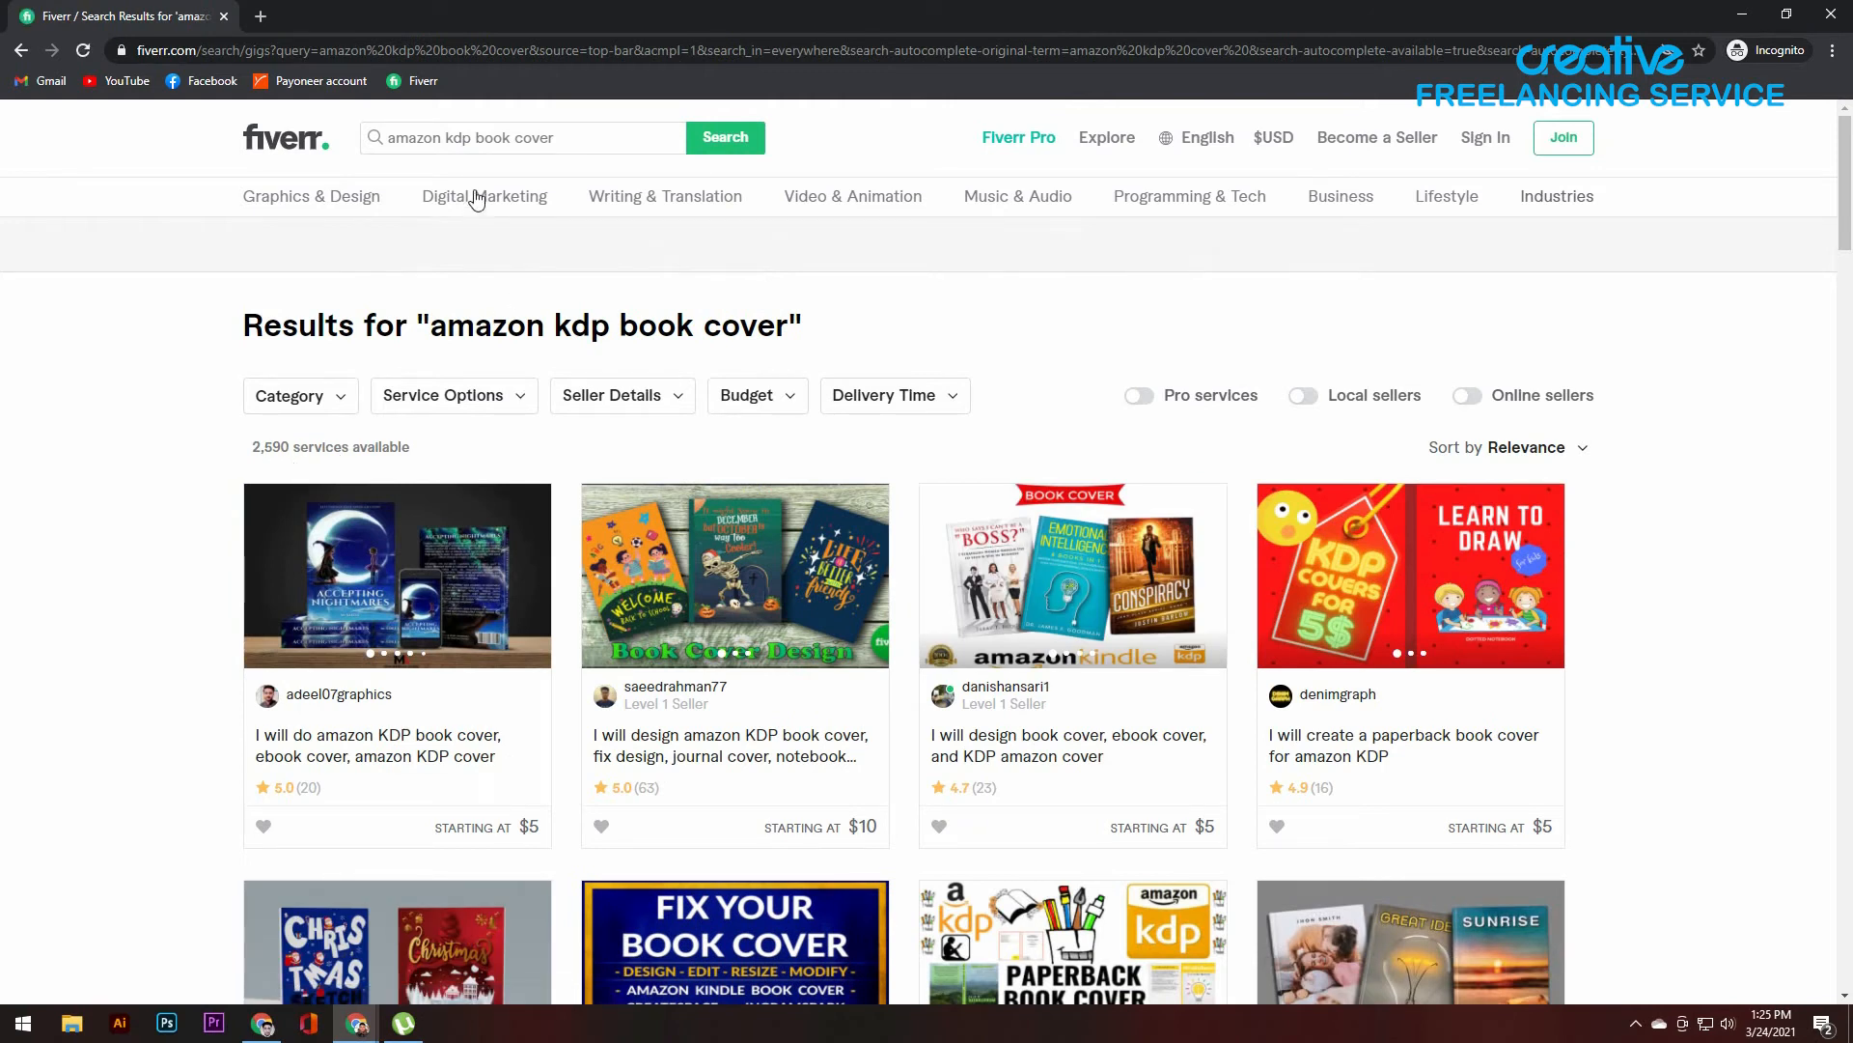
Step: Copy the search term "amazon kdp book cover" into the Google Docs keyword list, followed by a comma and a new line
drag(580, 138, 199, 145)
key(ctrl+c)
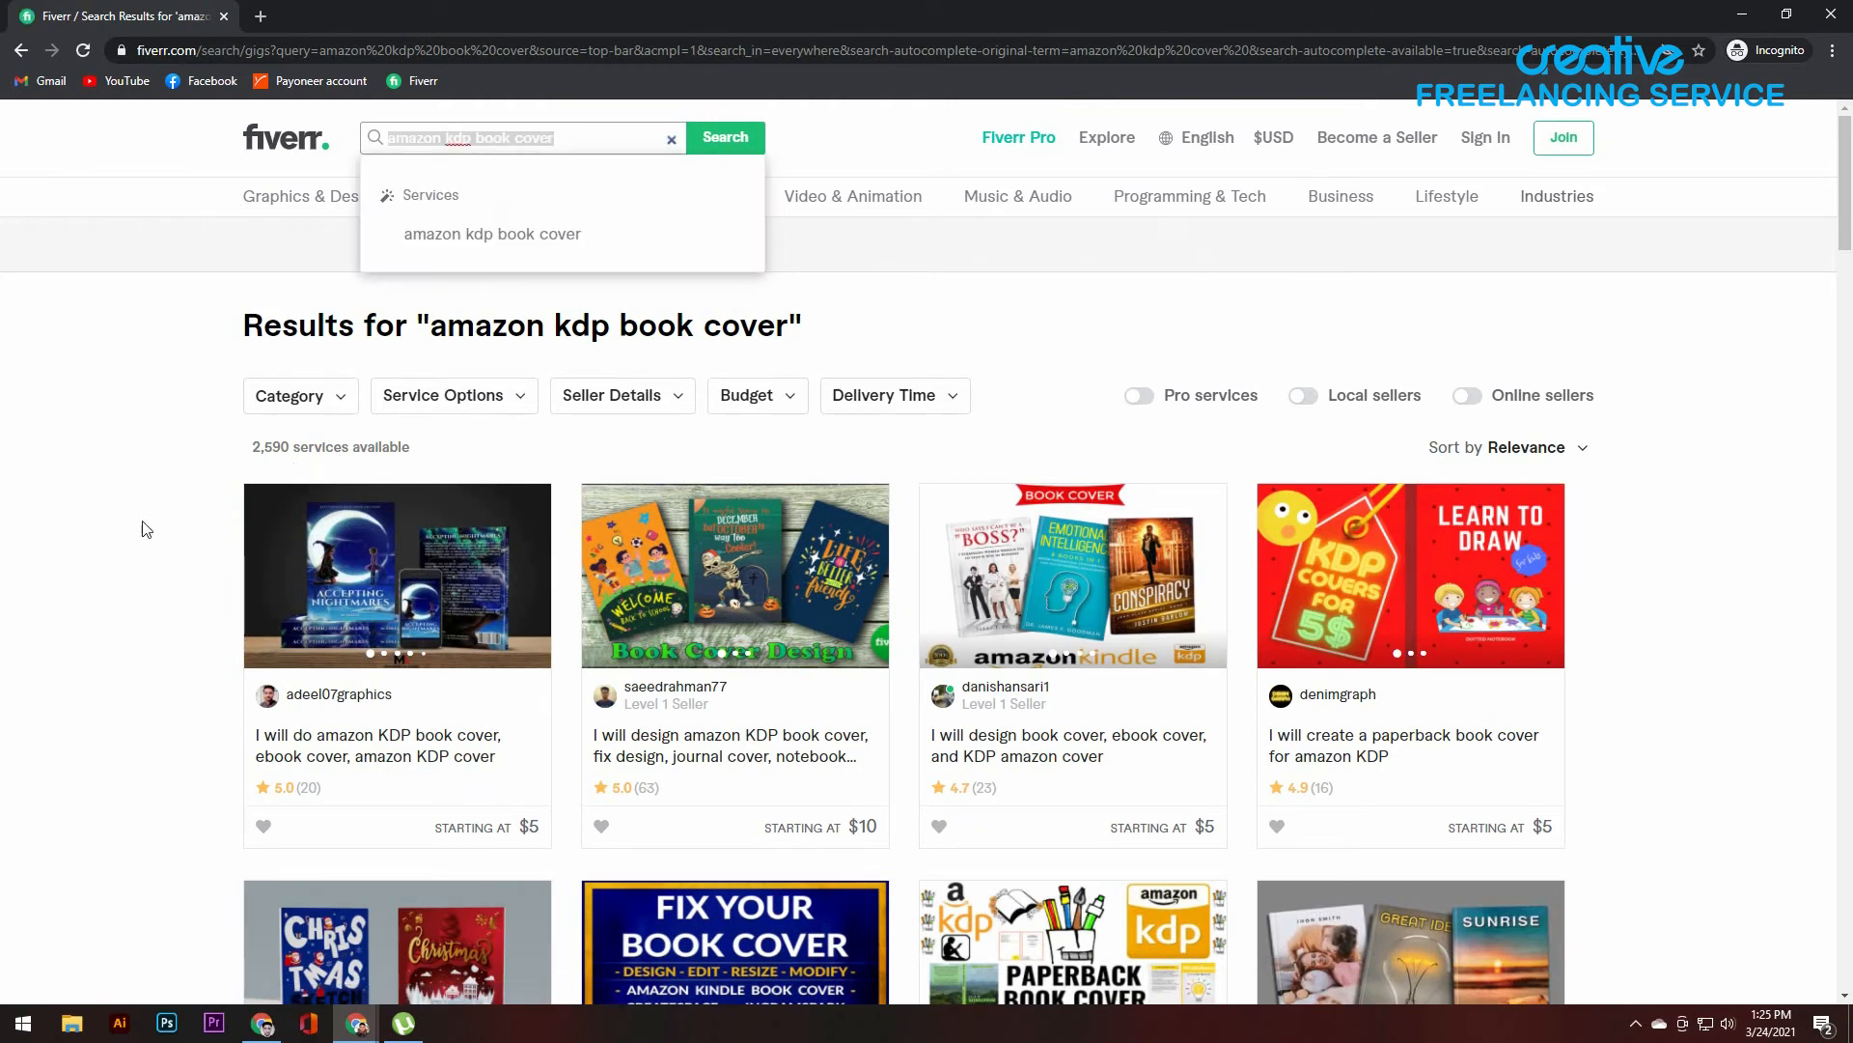
click(403, 1028)
click(402, 1027)
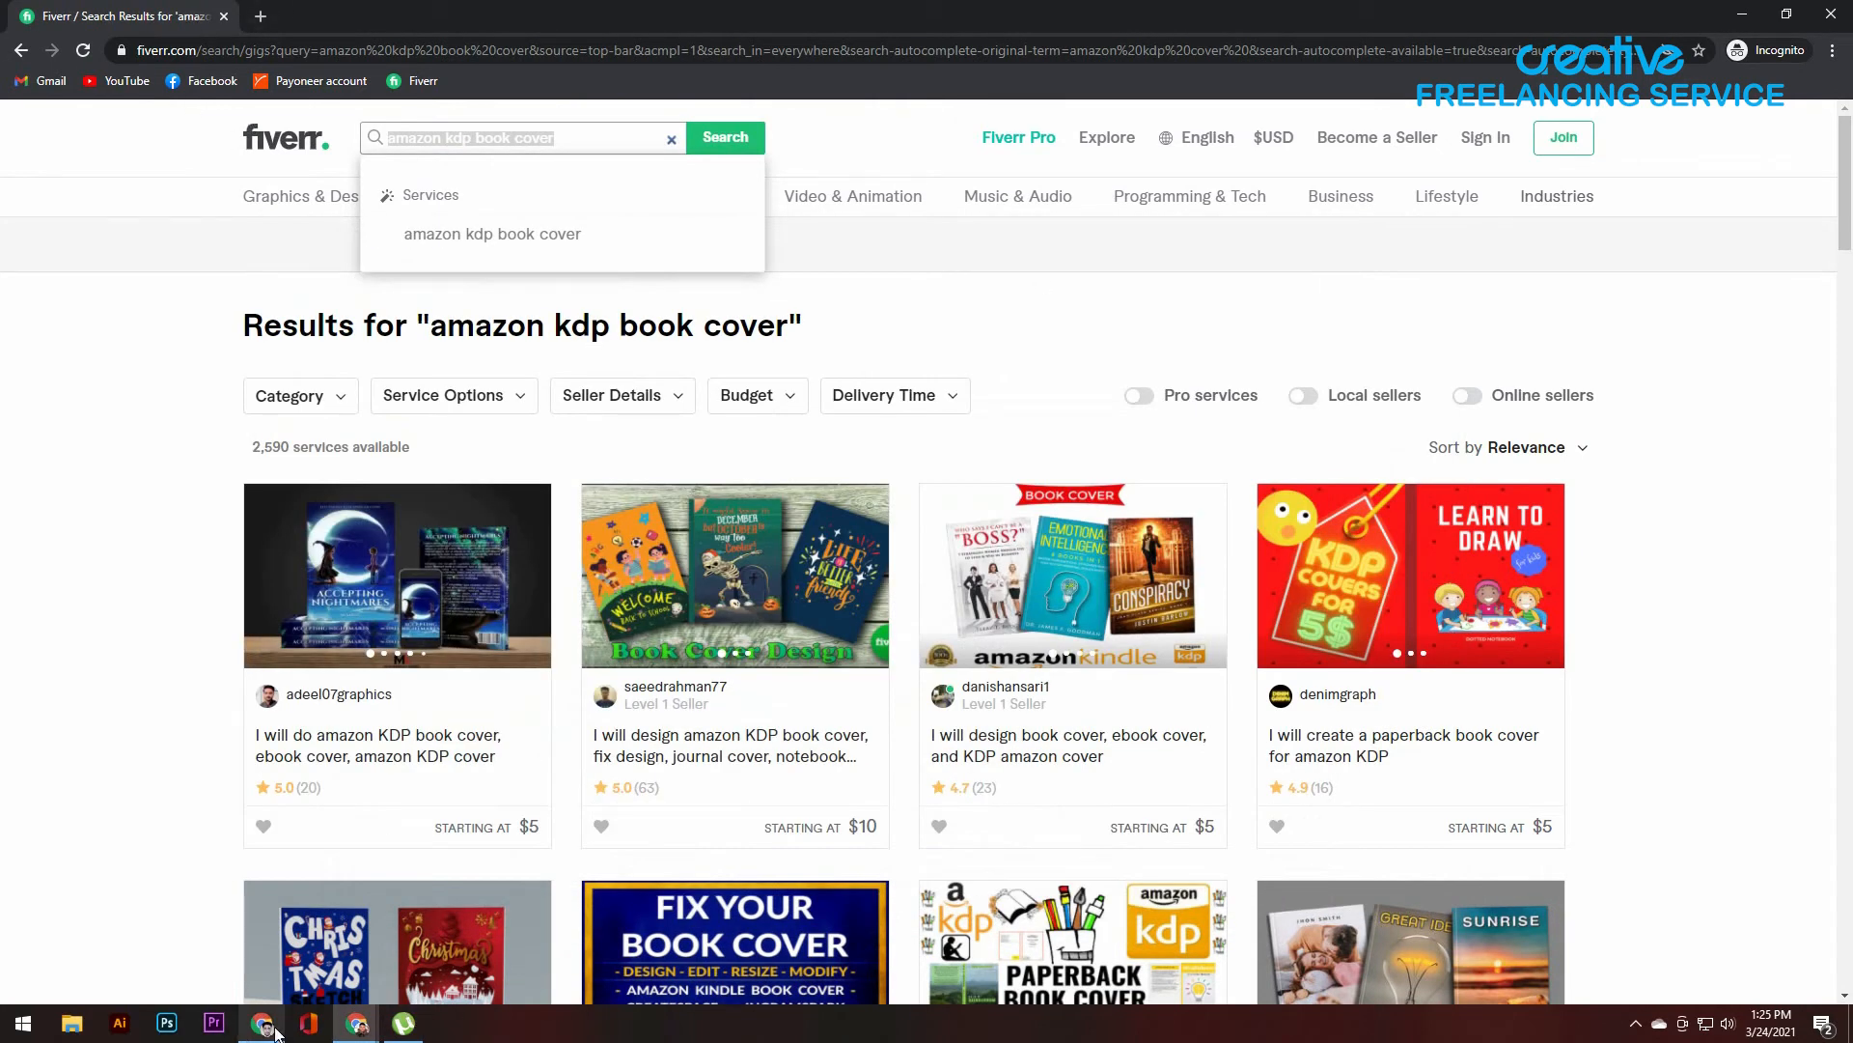
click(1743, 14)
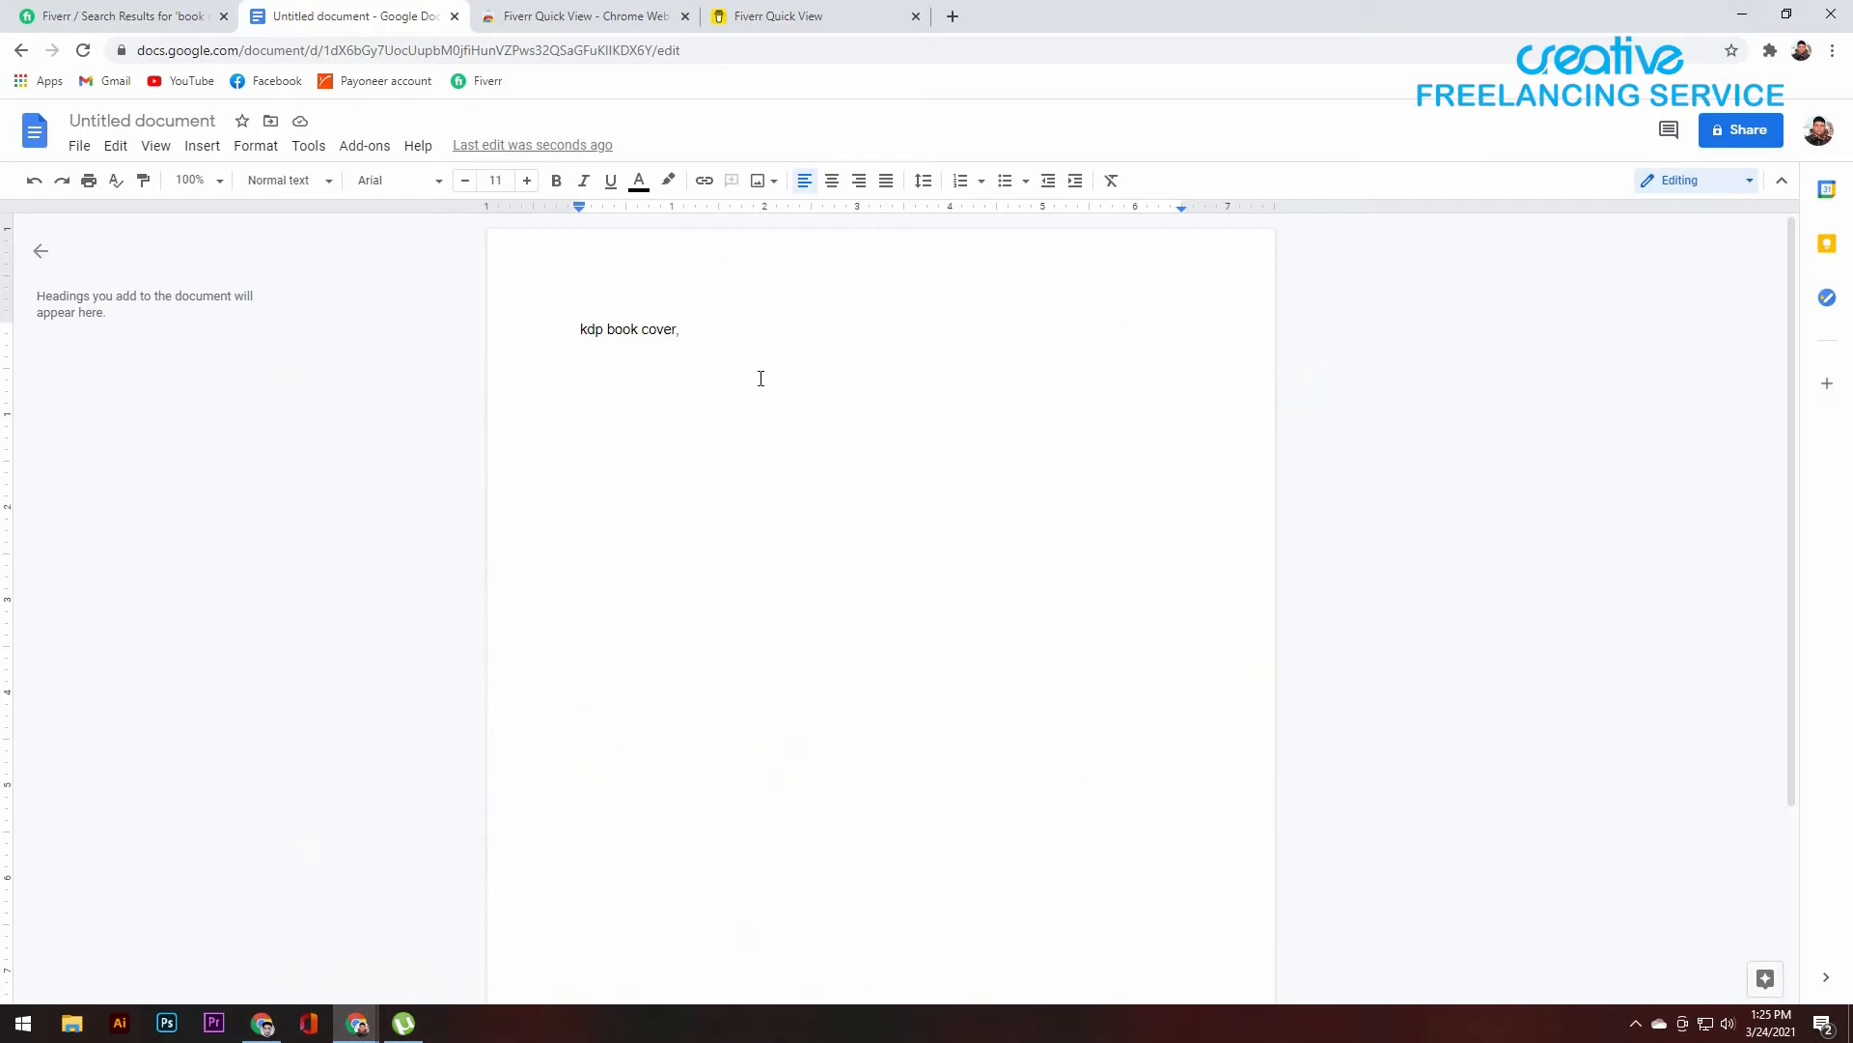
key(ctrl+v)
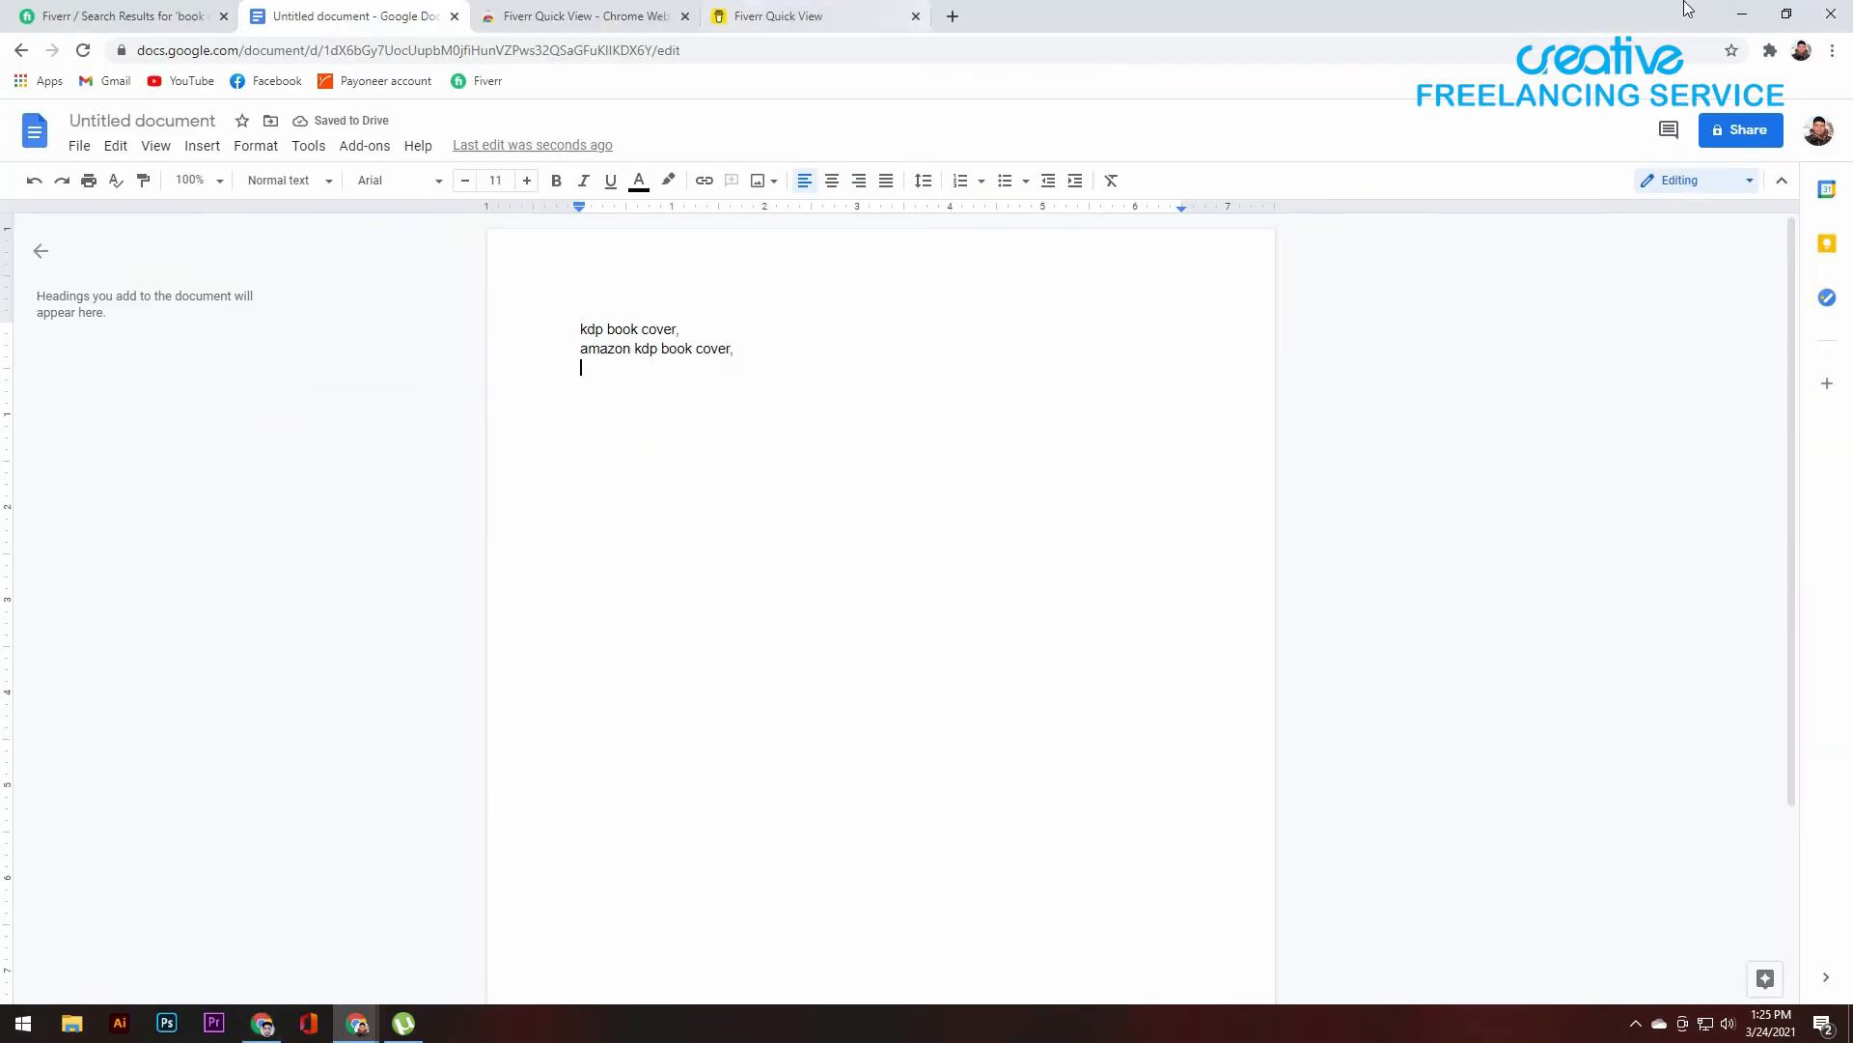
Step: Return to the incognito Fiverr window and examine the gig titles, review counts and prices for "amazon kdp book cover"
click(1743, 13)
mouse_move(370, 1028)
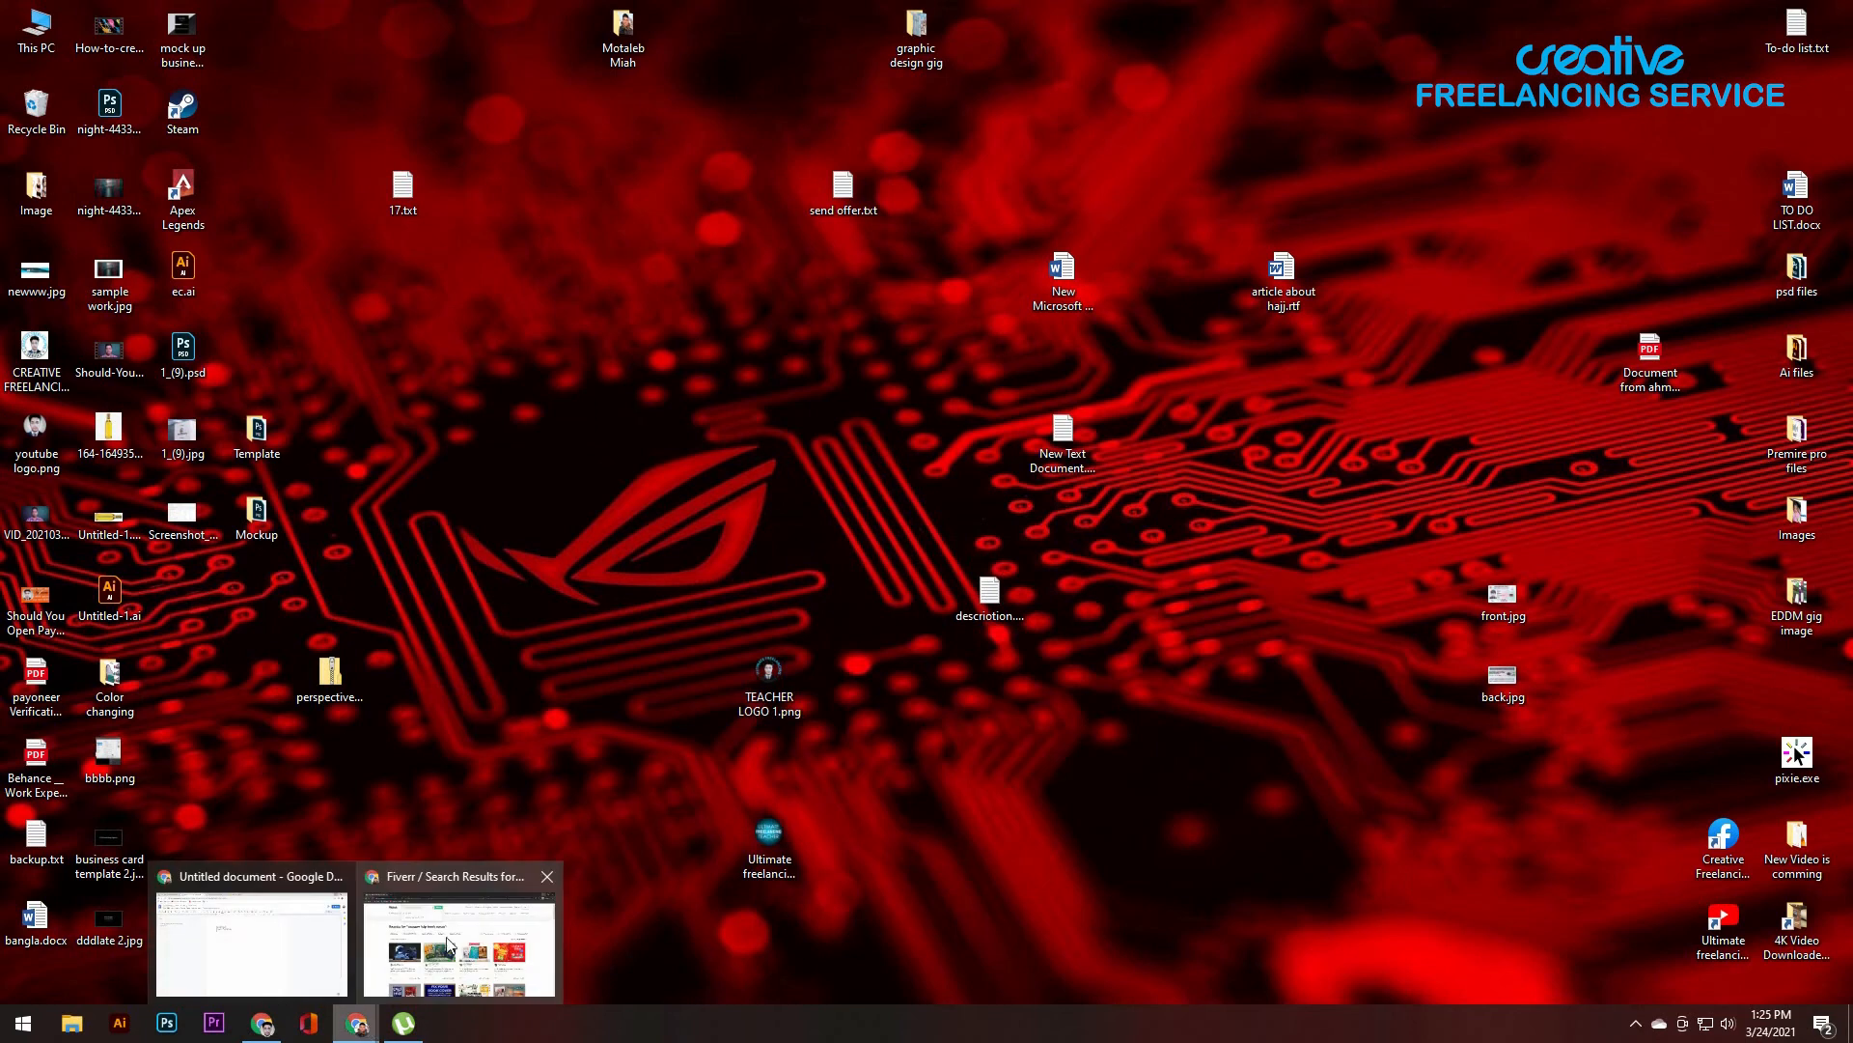
click(433, 951)
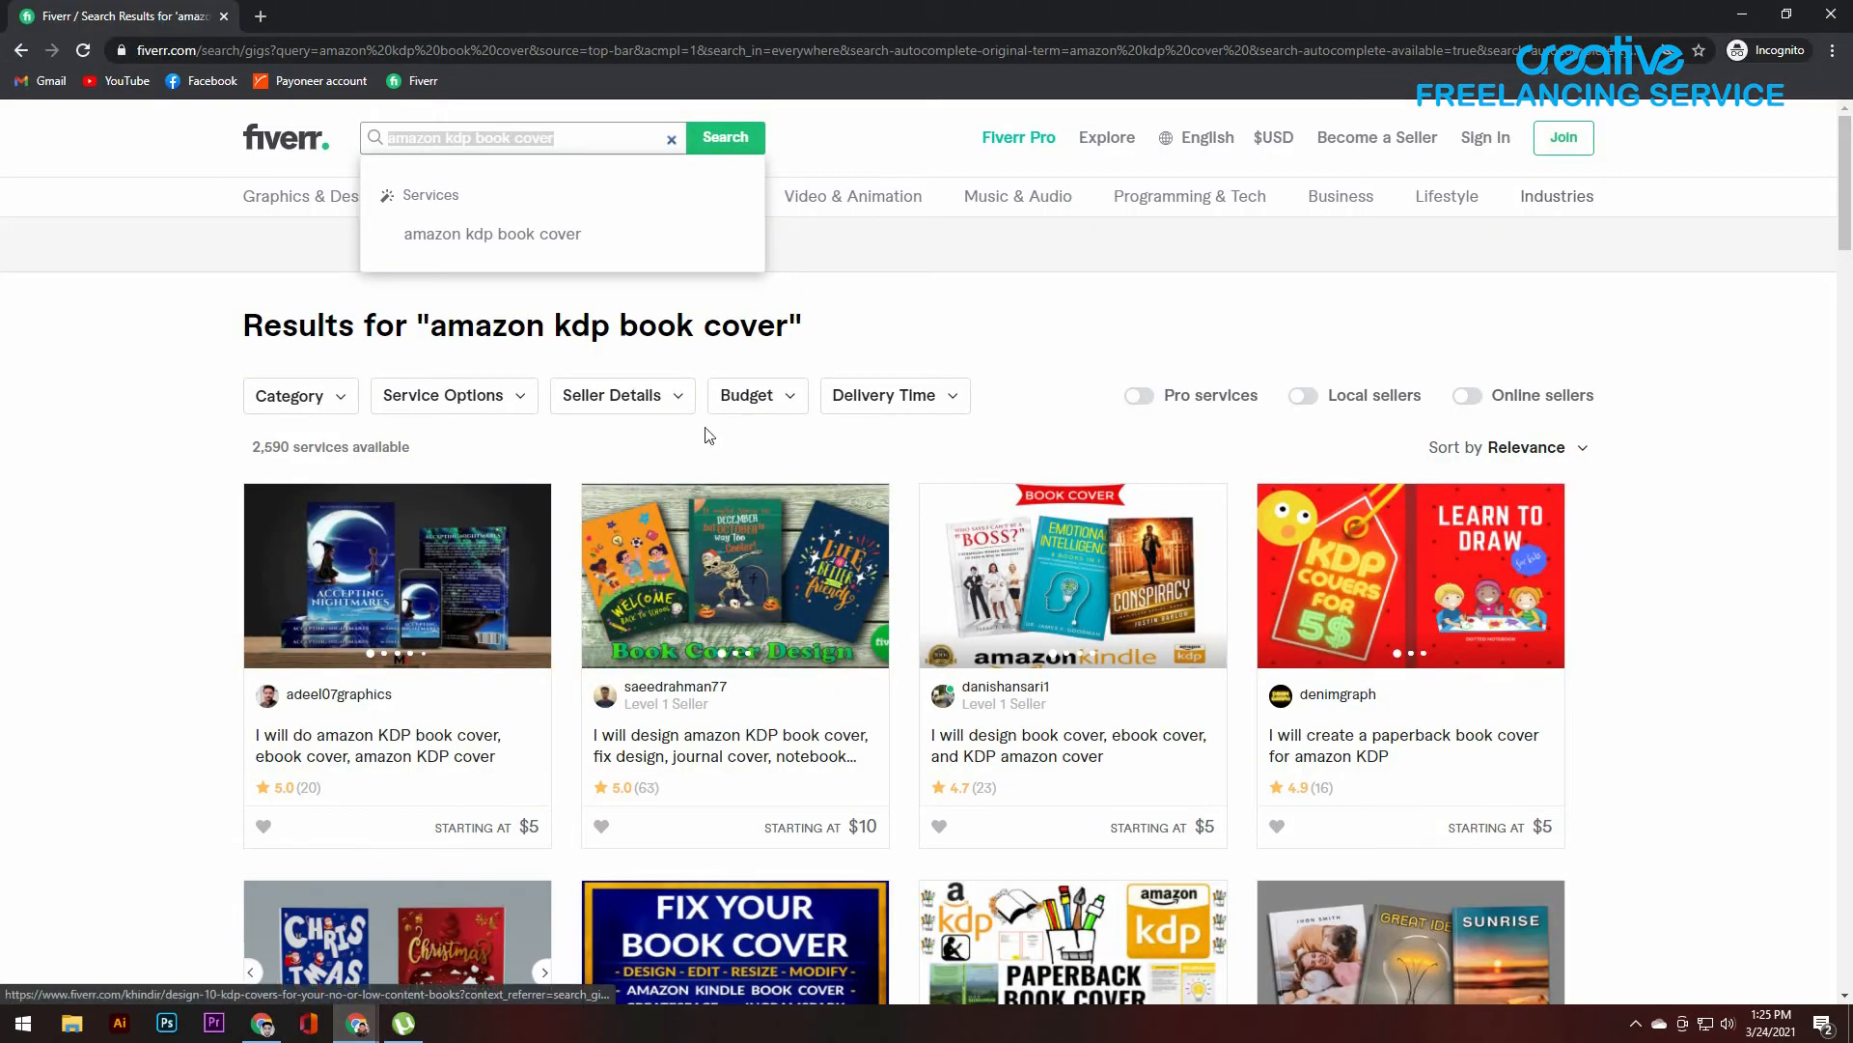
click(169, 353)
scroll(869, 831, down, 5)
scroll(893, 838, down, 1)
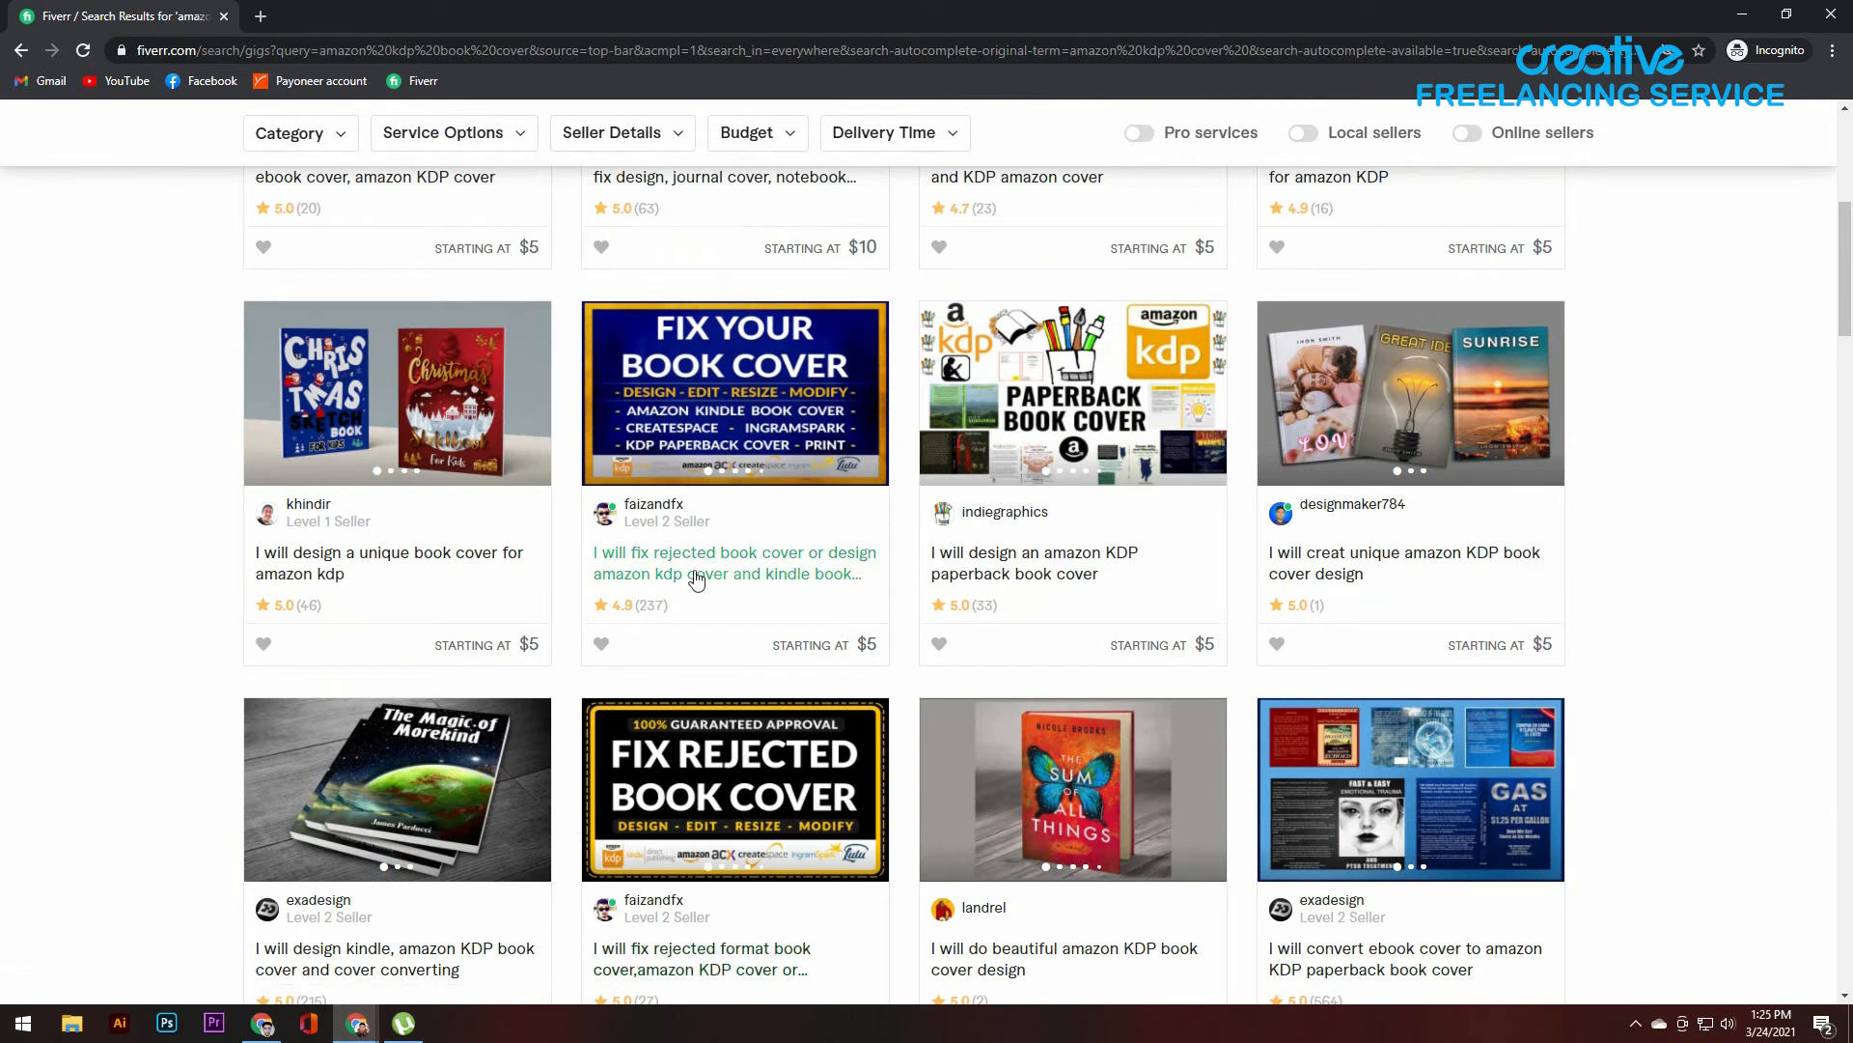
scroll(857, 596, down, 2)
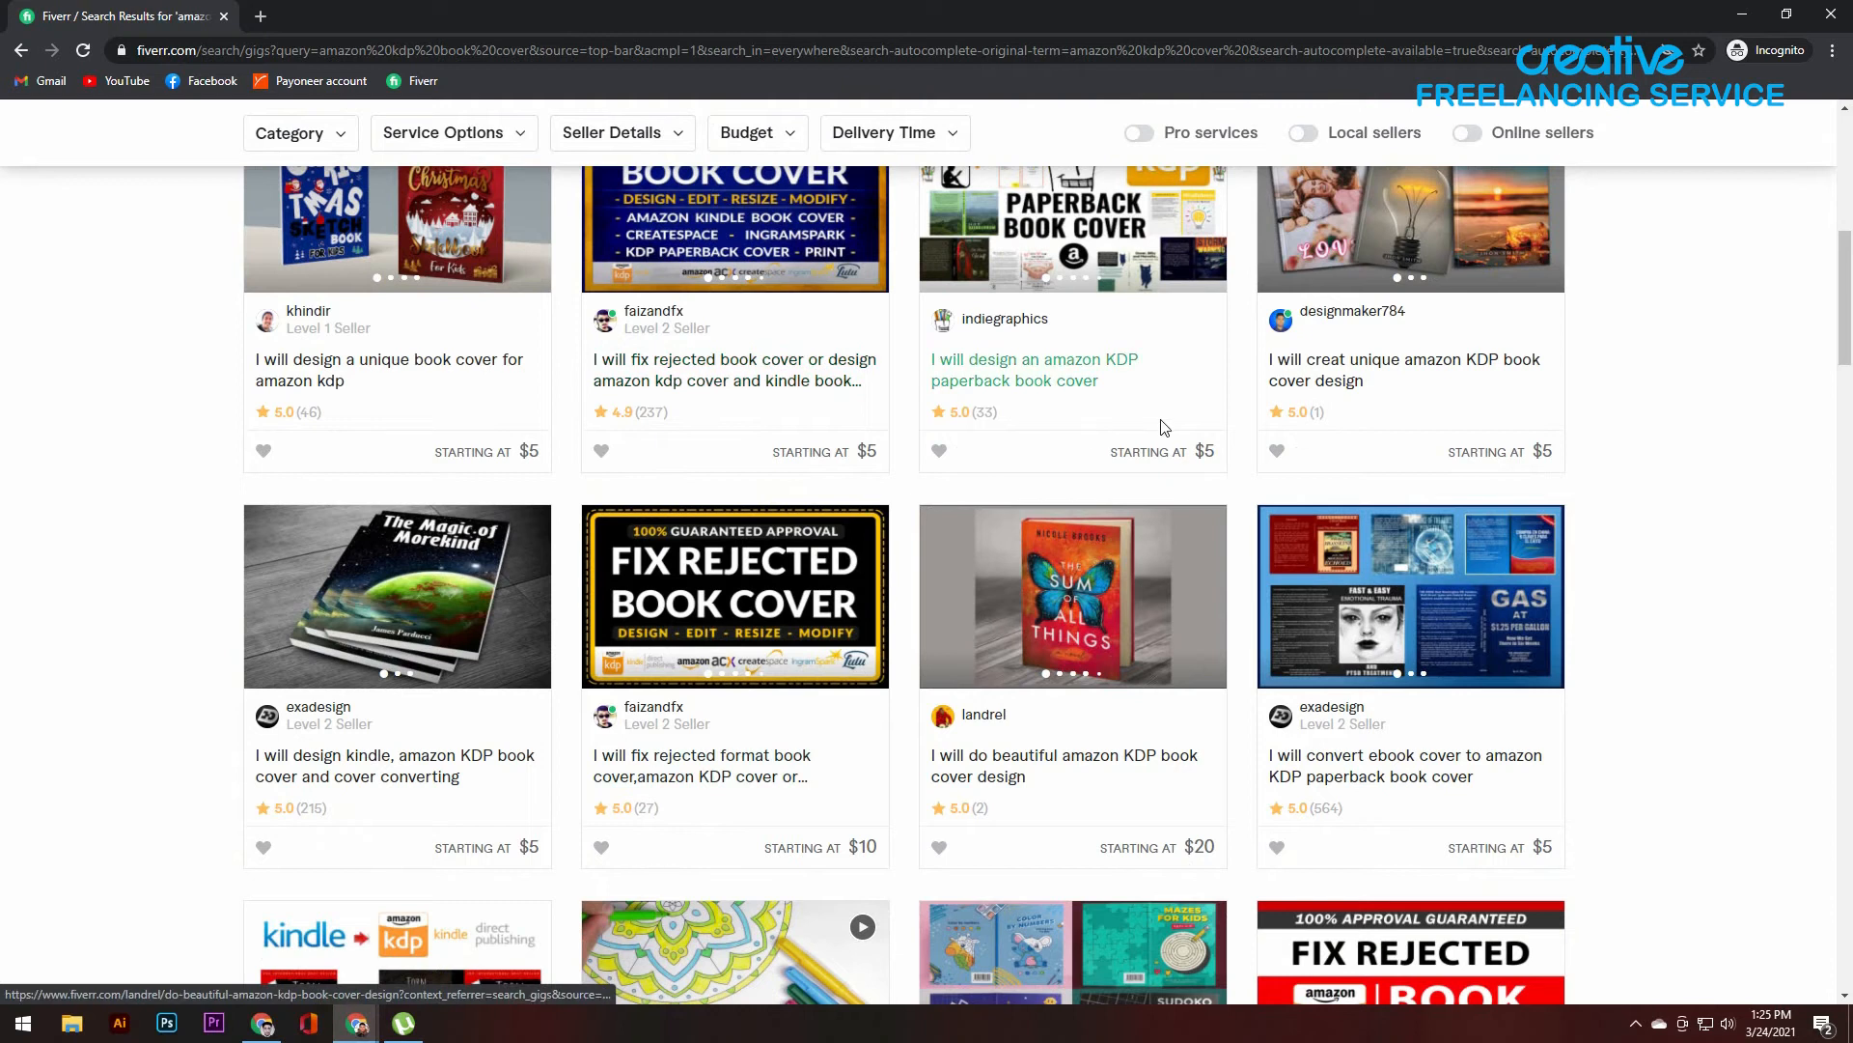
scroll(1333, 502, down, 3)
scroll(1349, 552, down, 3)
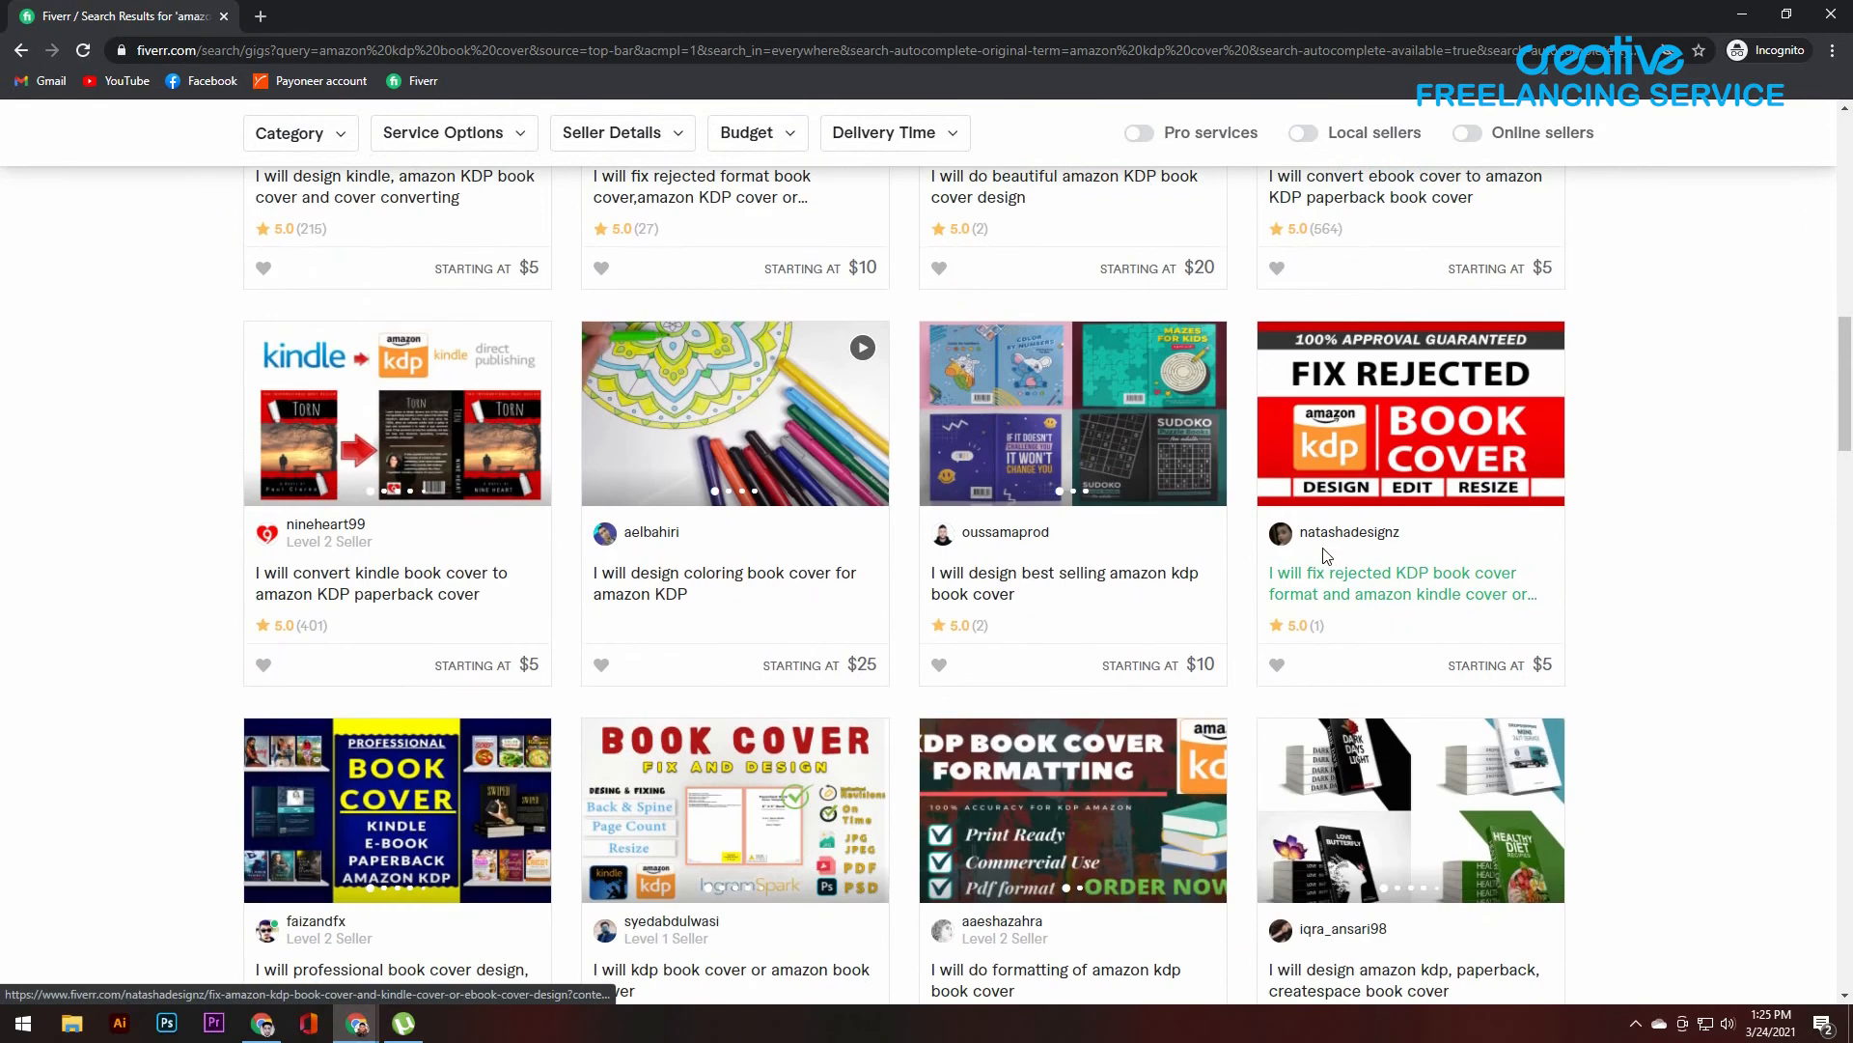
scroll(111, 552, down, 1)
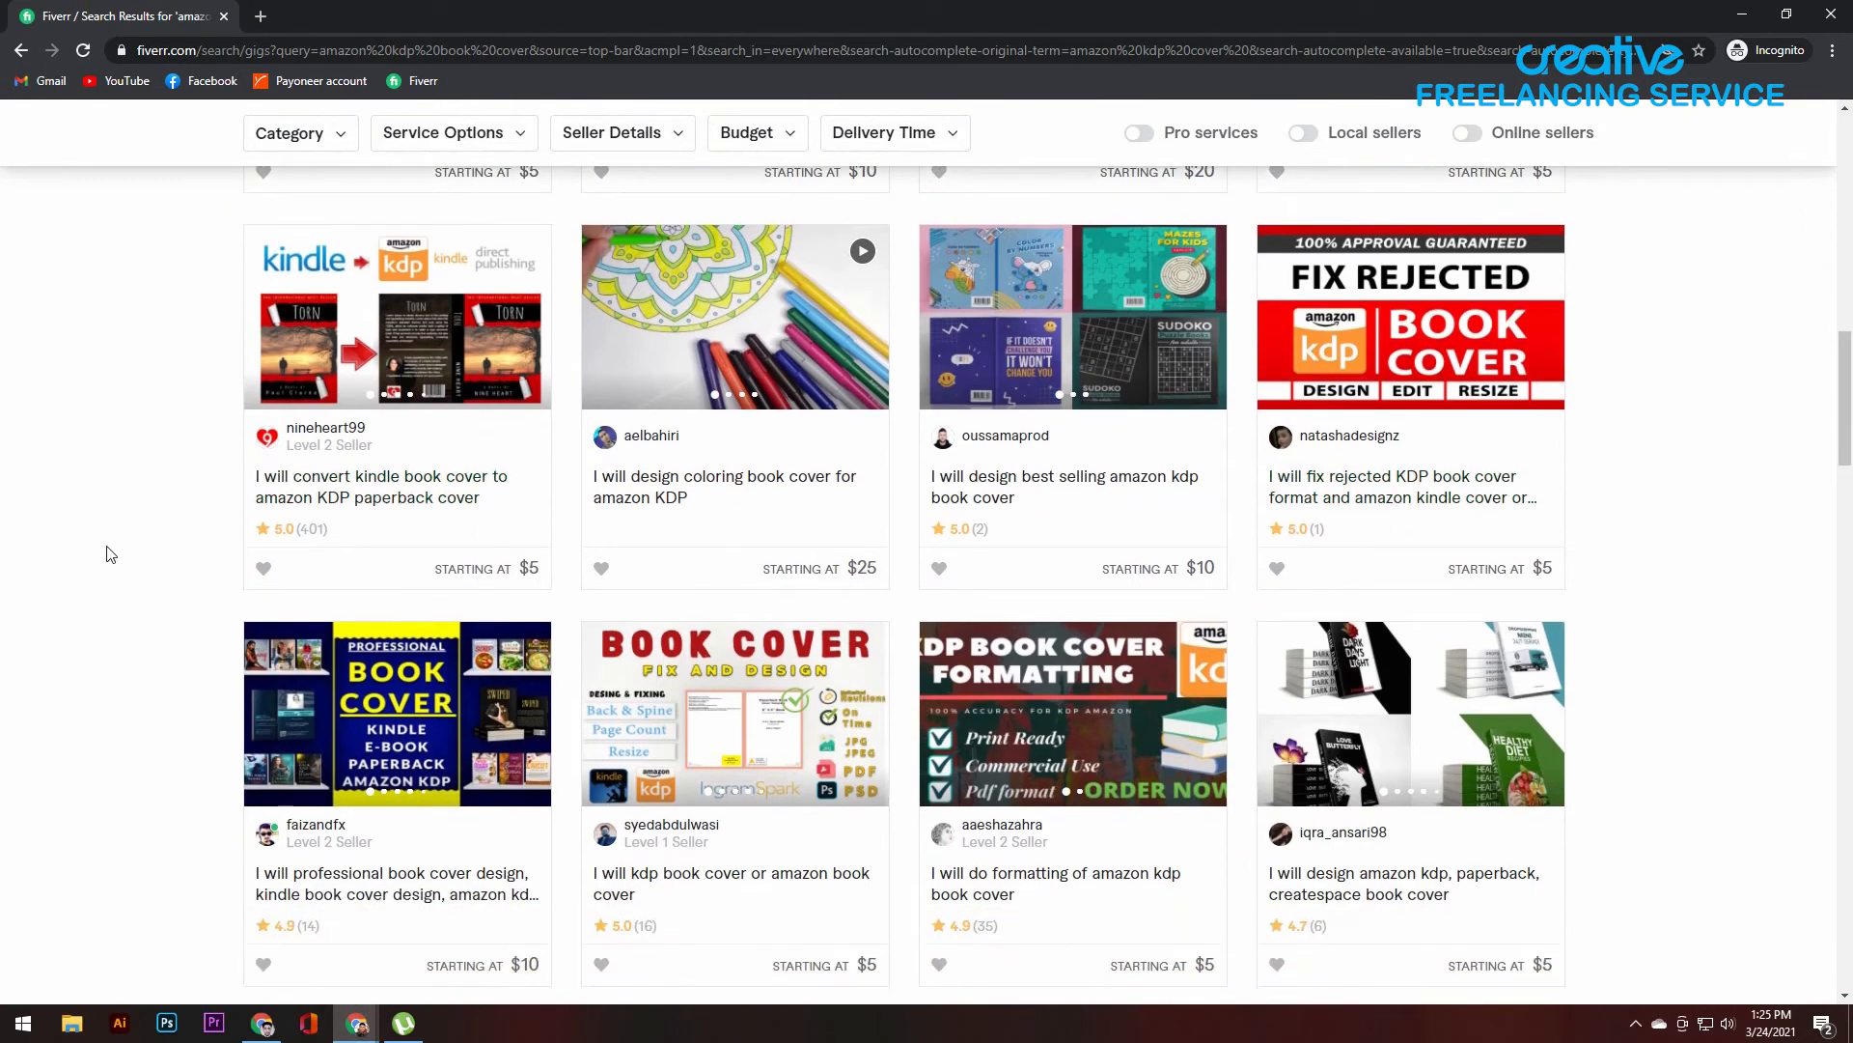
scroll(881, 530, down, 4)
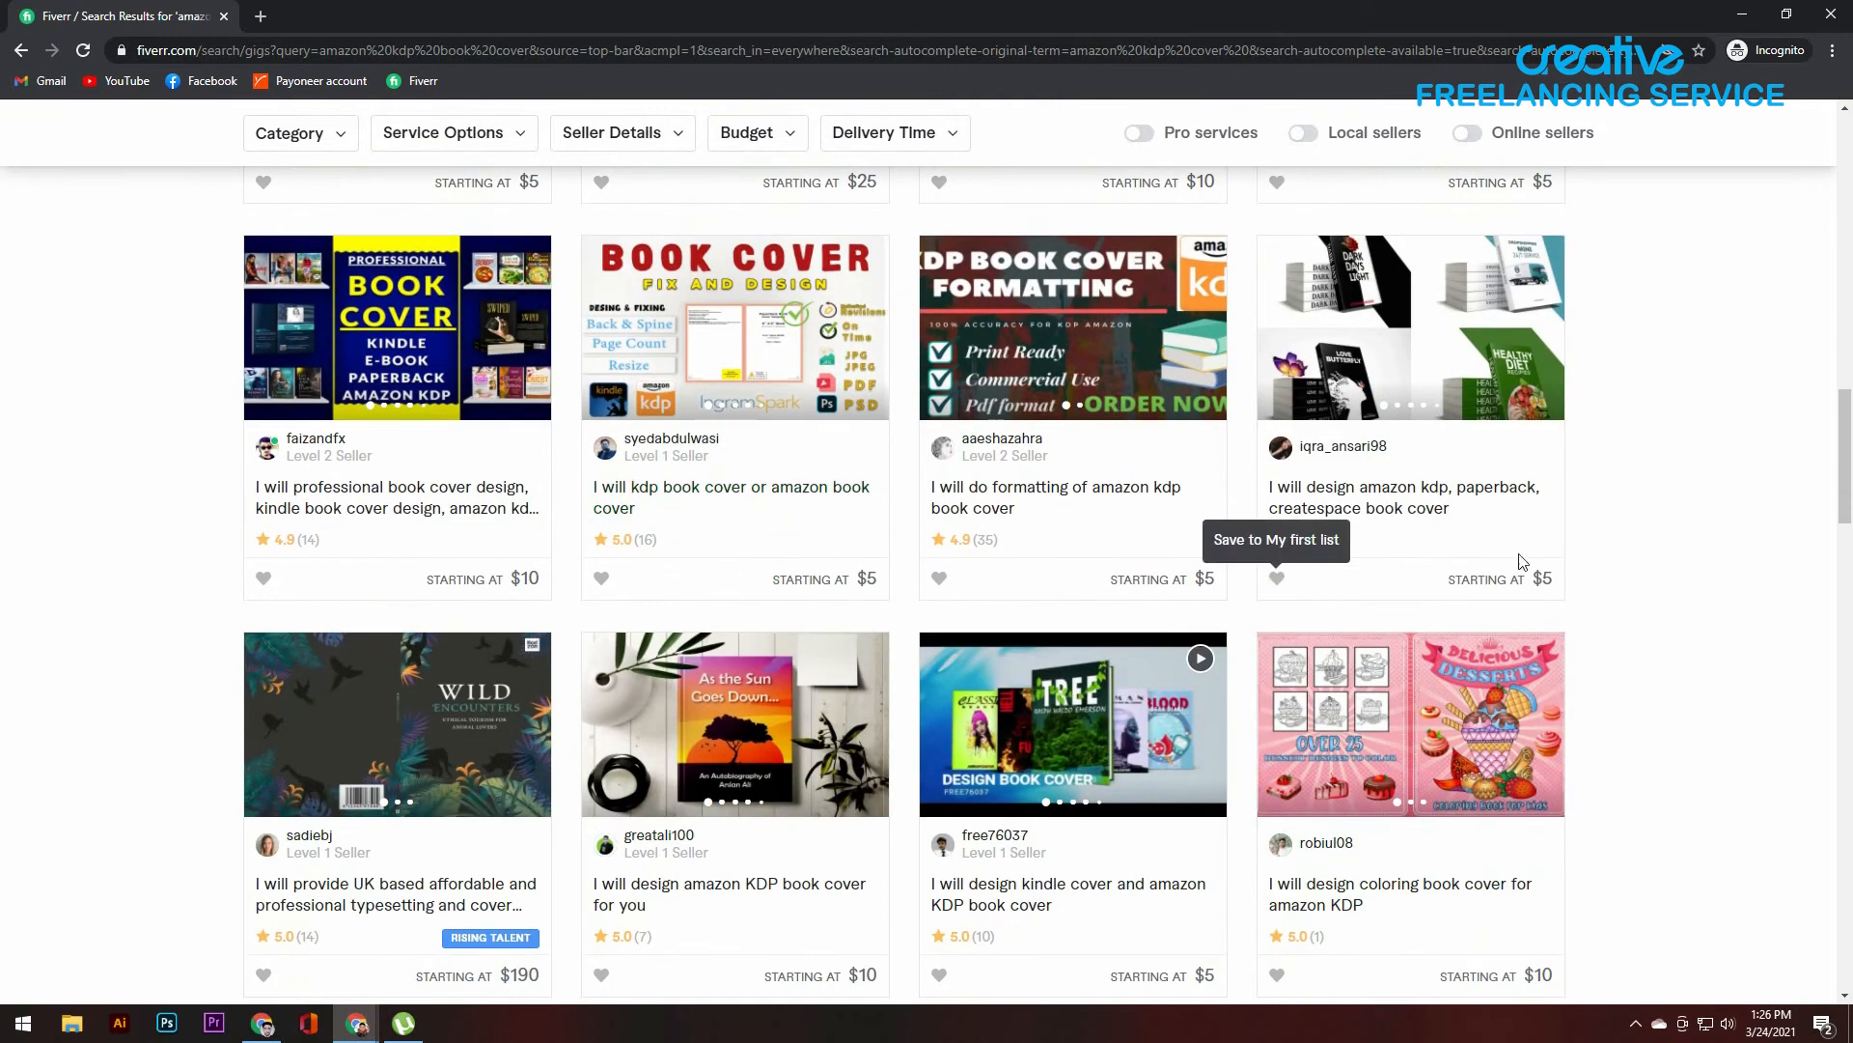
scroll(1734, 590, down, 1)
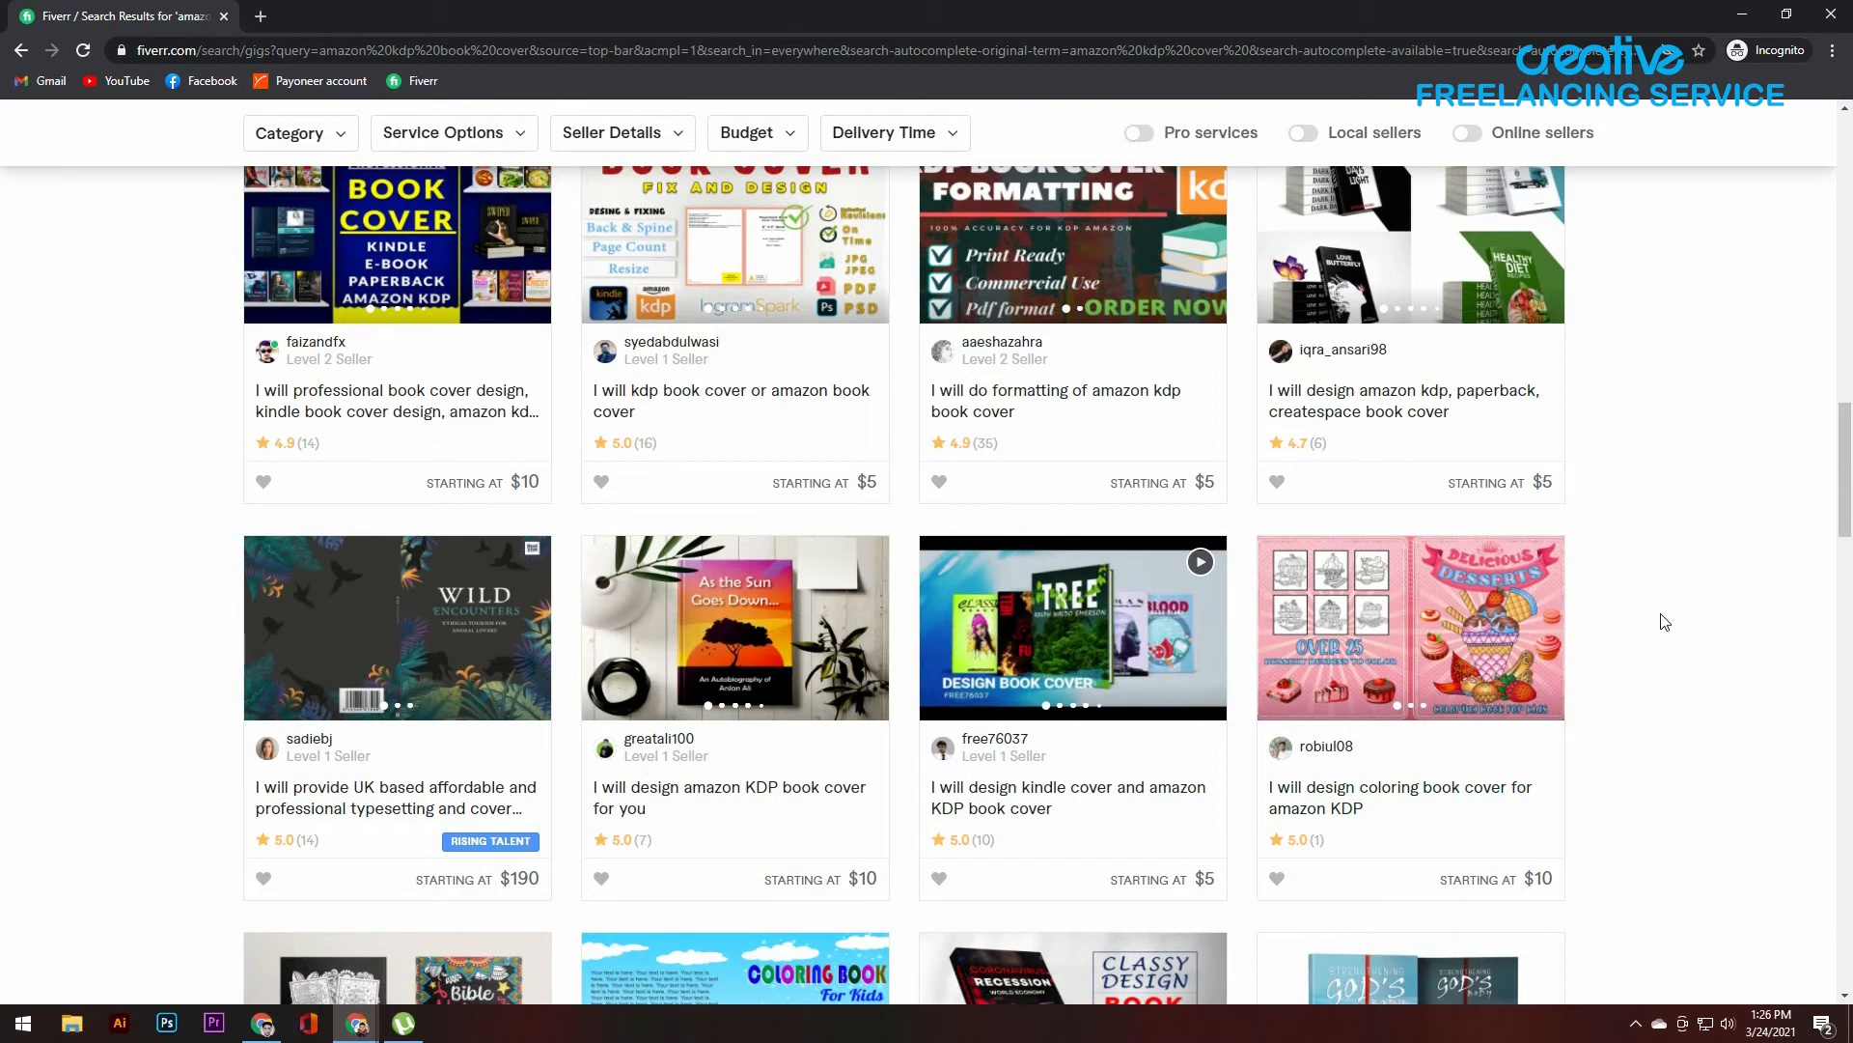
scroll(1447, 579, down, 3)
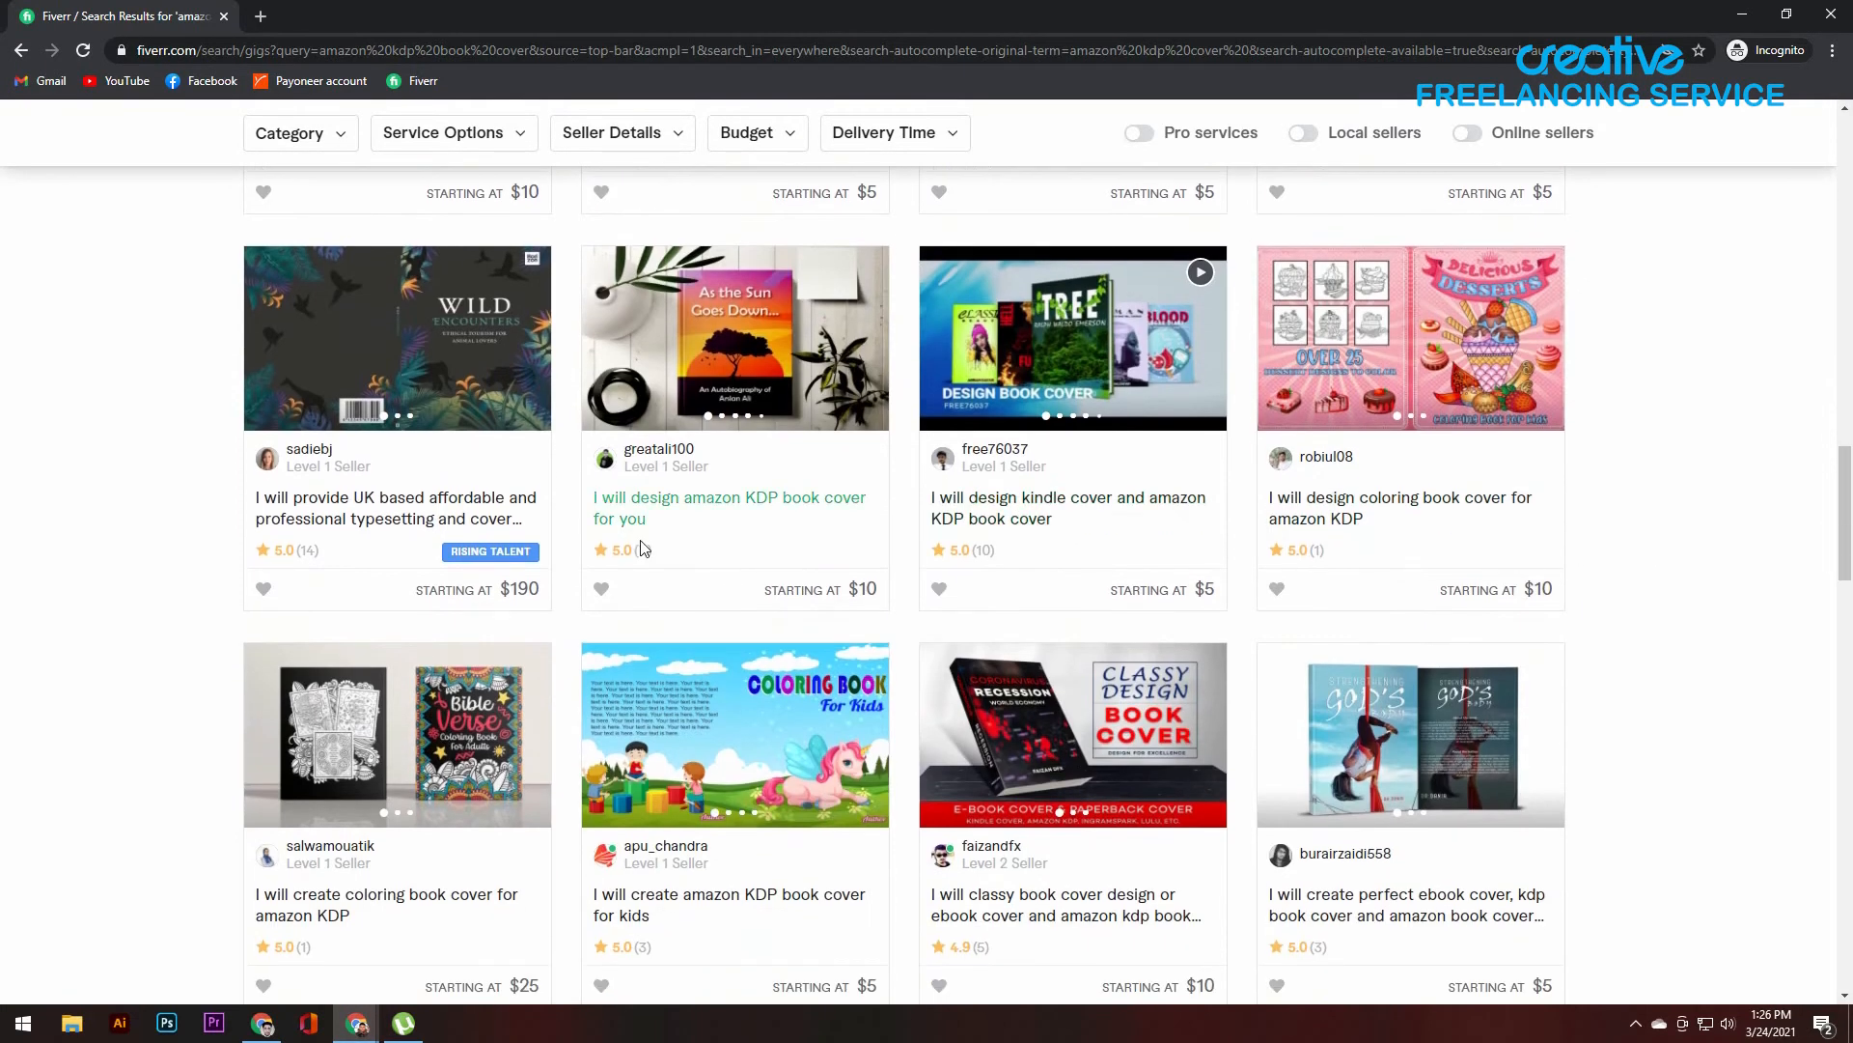
Step: Shorten the Fiverr search term to "book cover", run the search and dismiss the Fiverr's Choice notice
scroll(642, 548, up, 10)
click(572, 143)
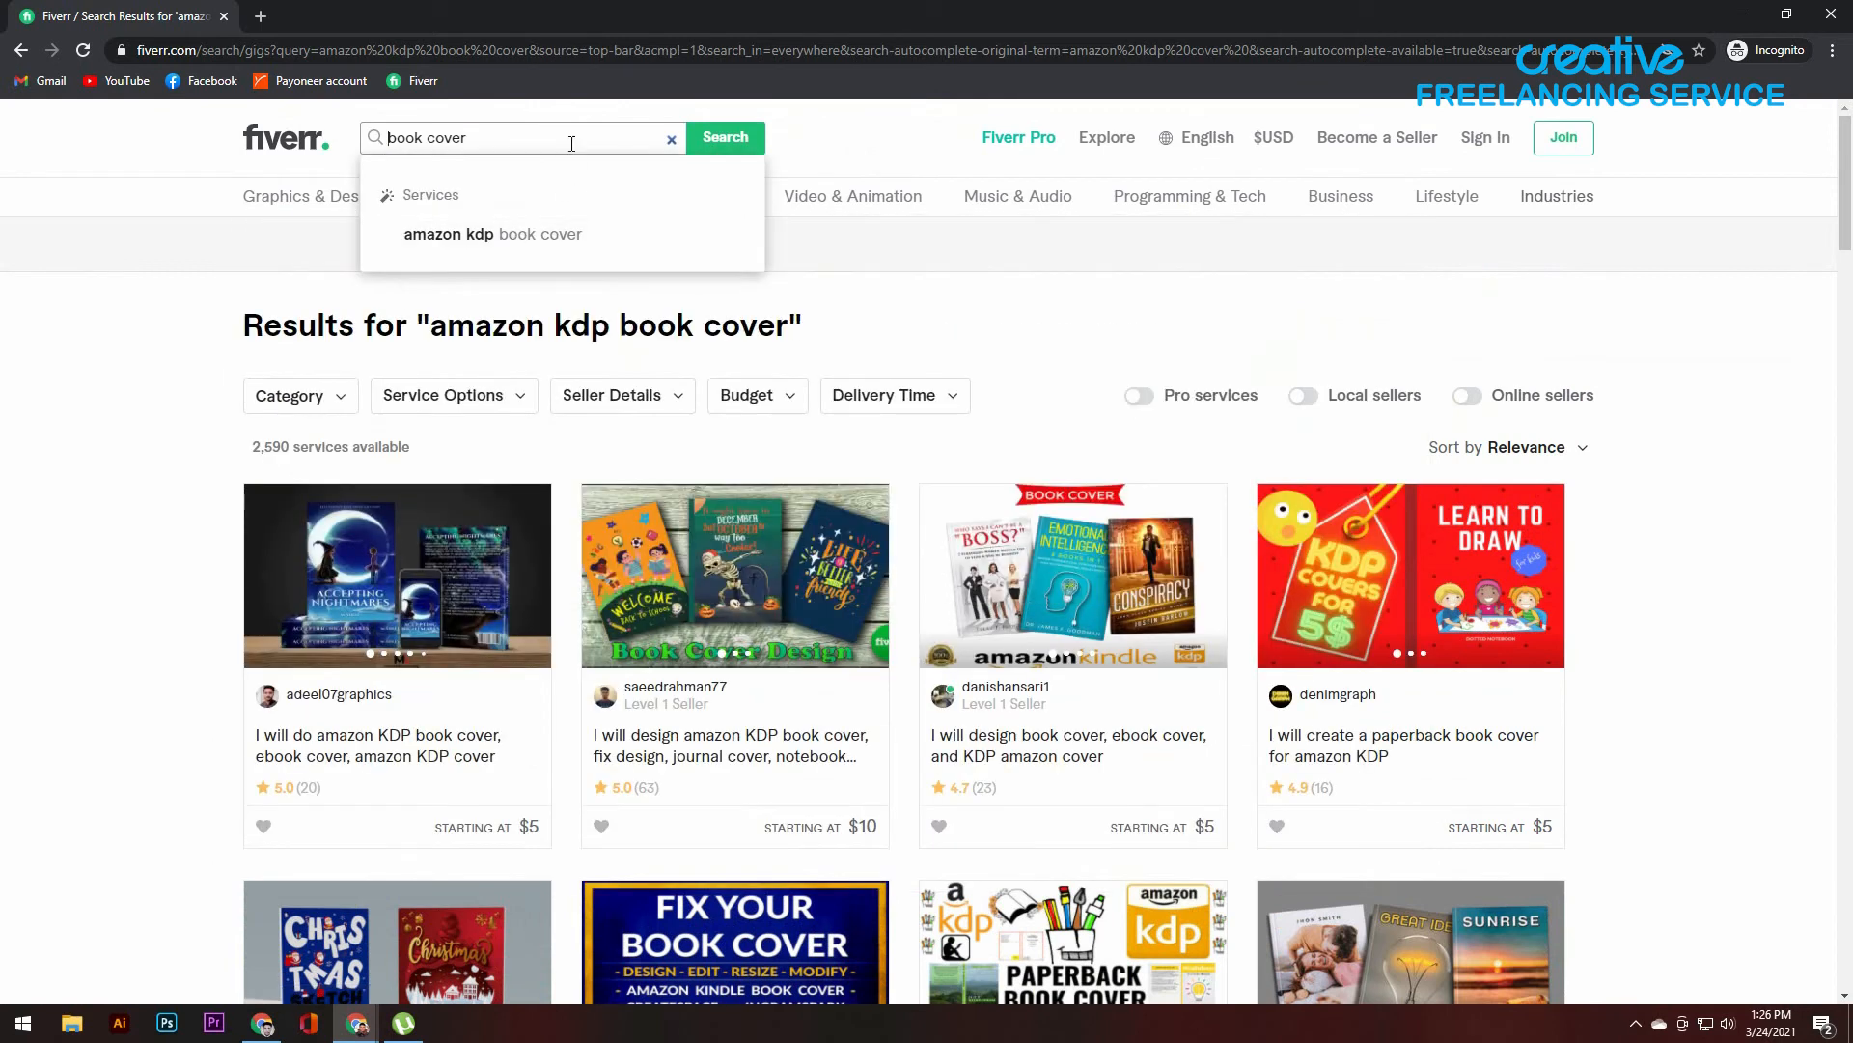
click(571, 136)
key(Return)
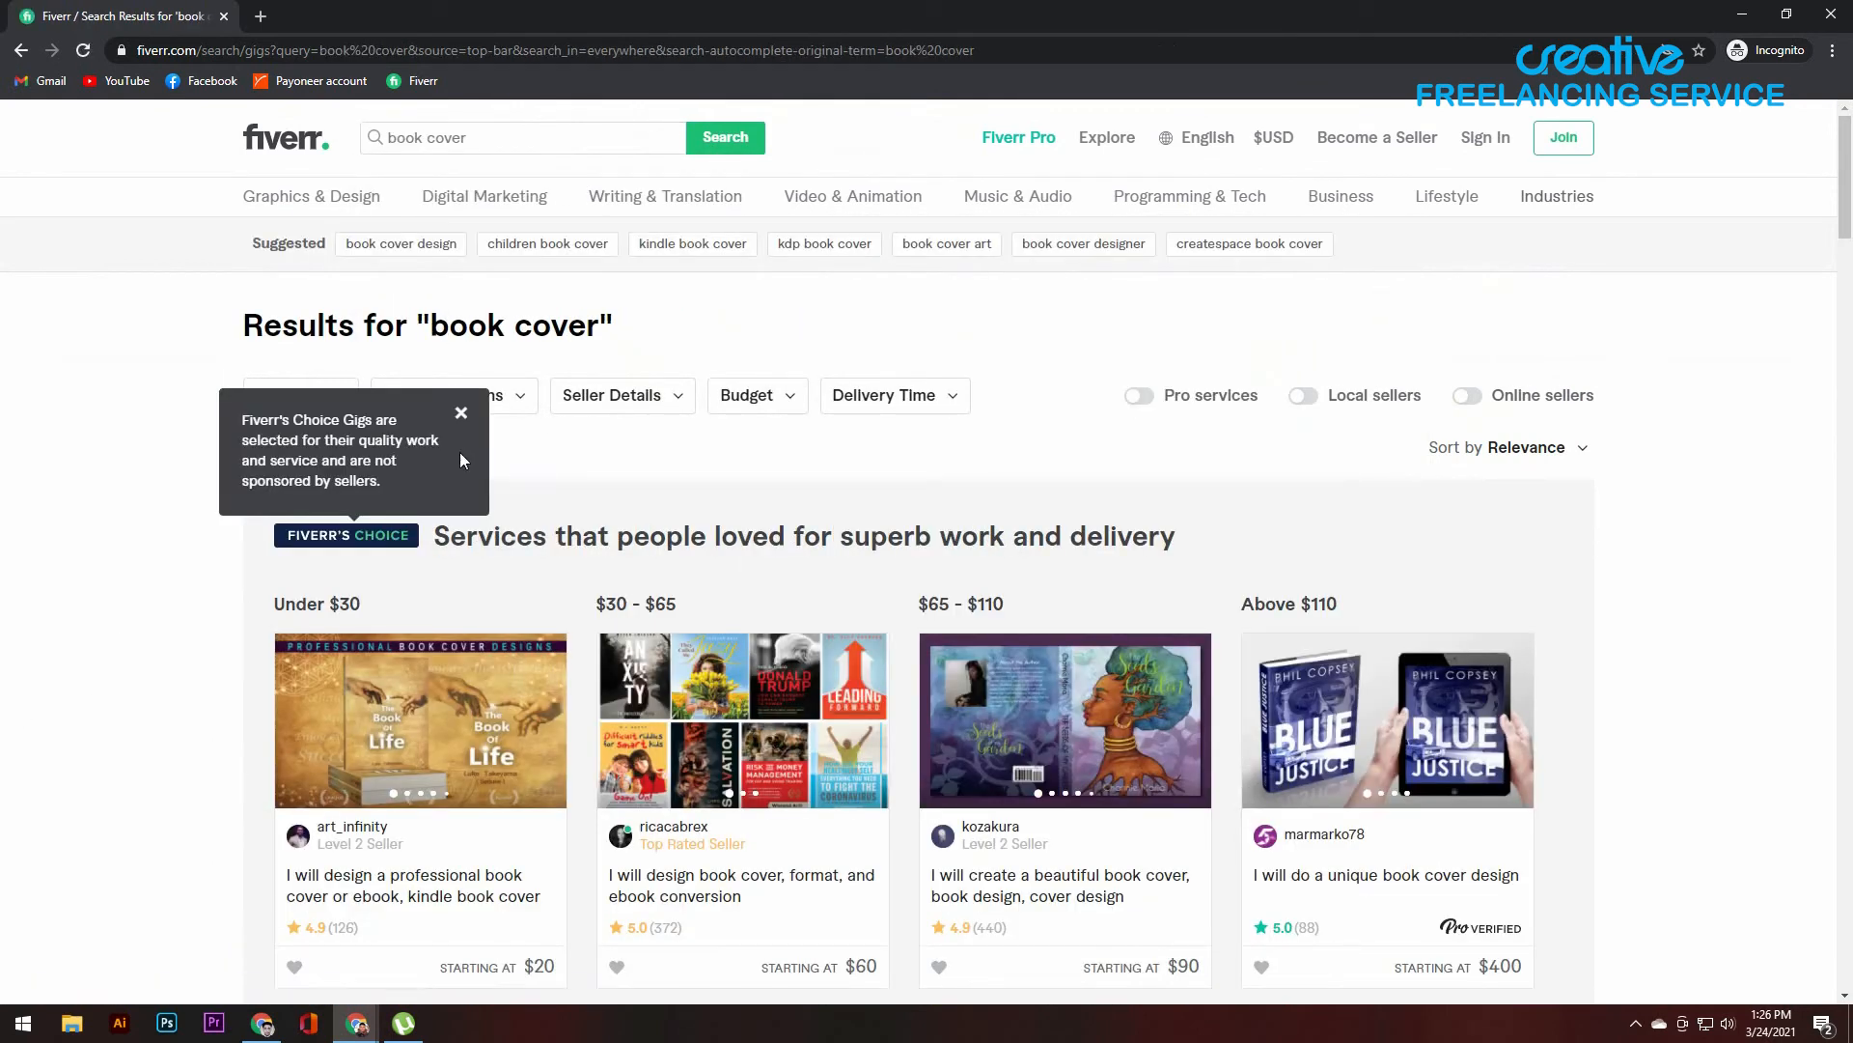
click(459, 417)
Step: Examine the gig titles in the "book cover" results for further keyword ideas
scroll(402, 612, down, 5)
scroll(402, 612, up, 3)
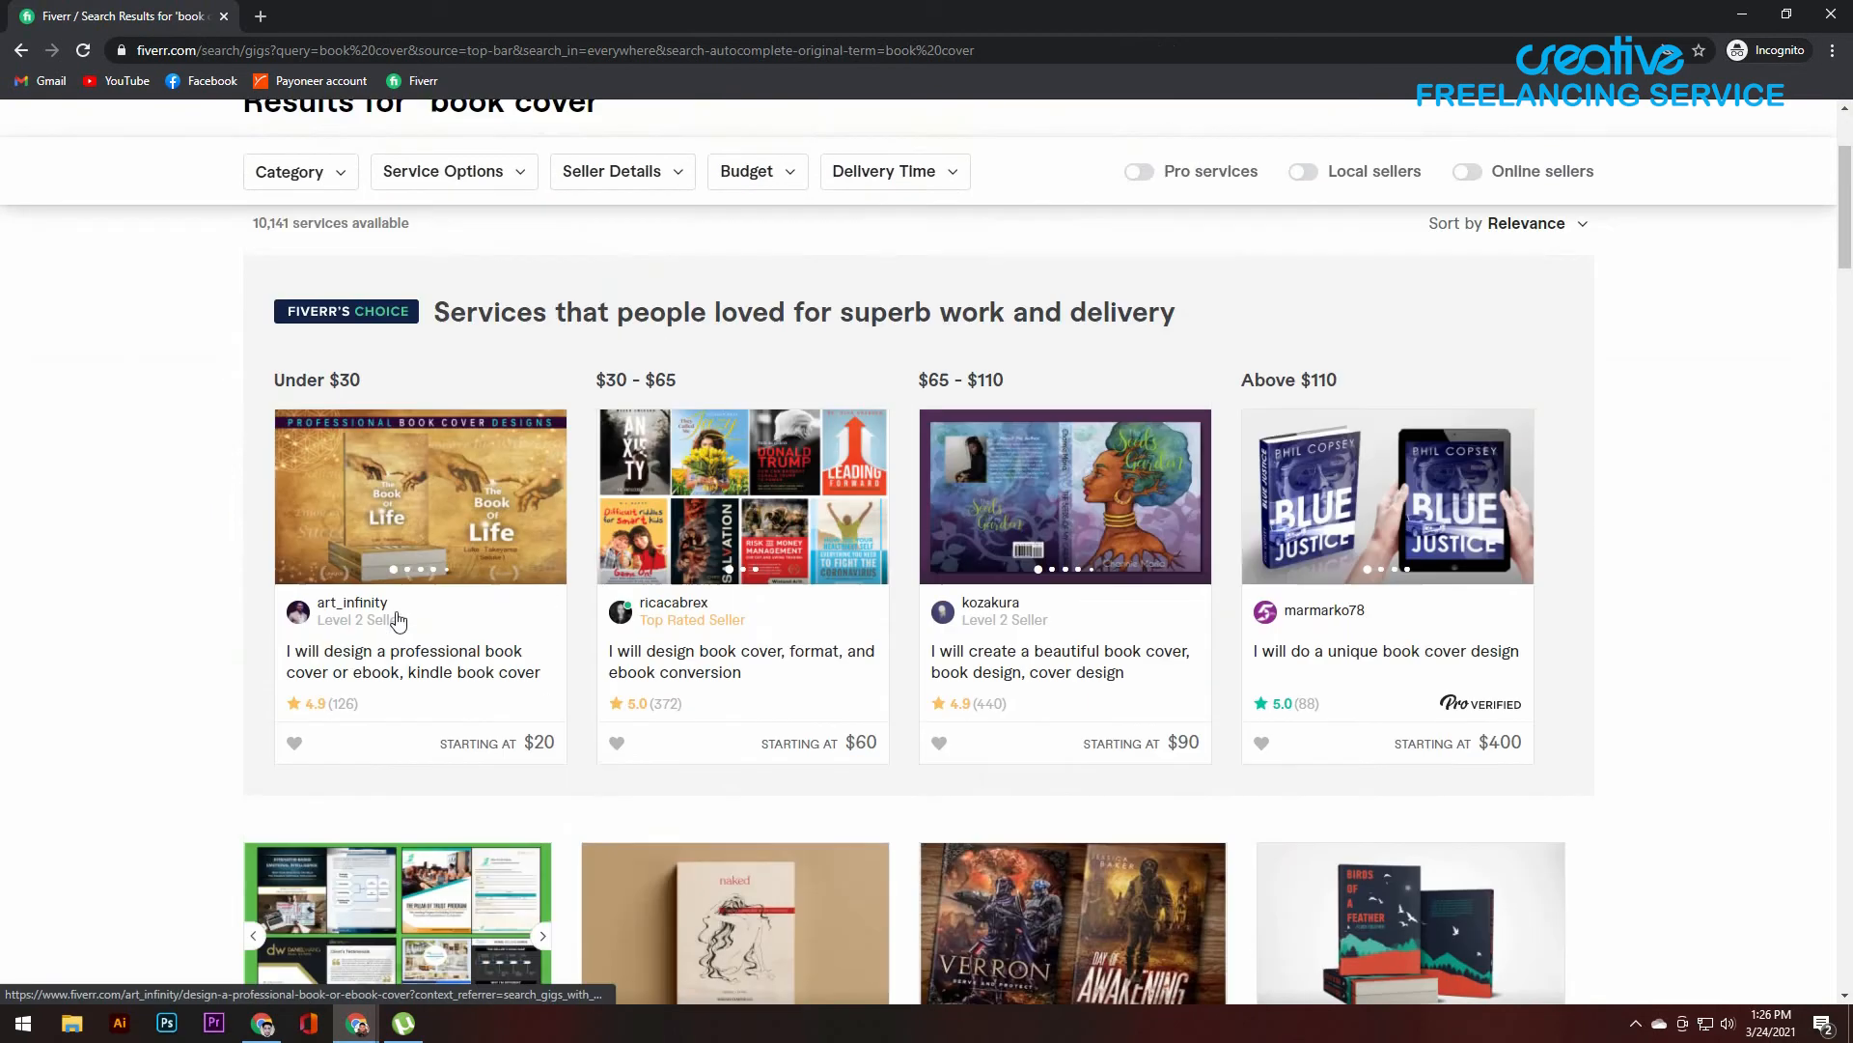
scroll(398, 618, down, 2)
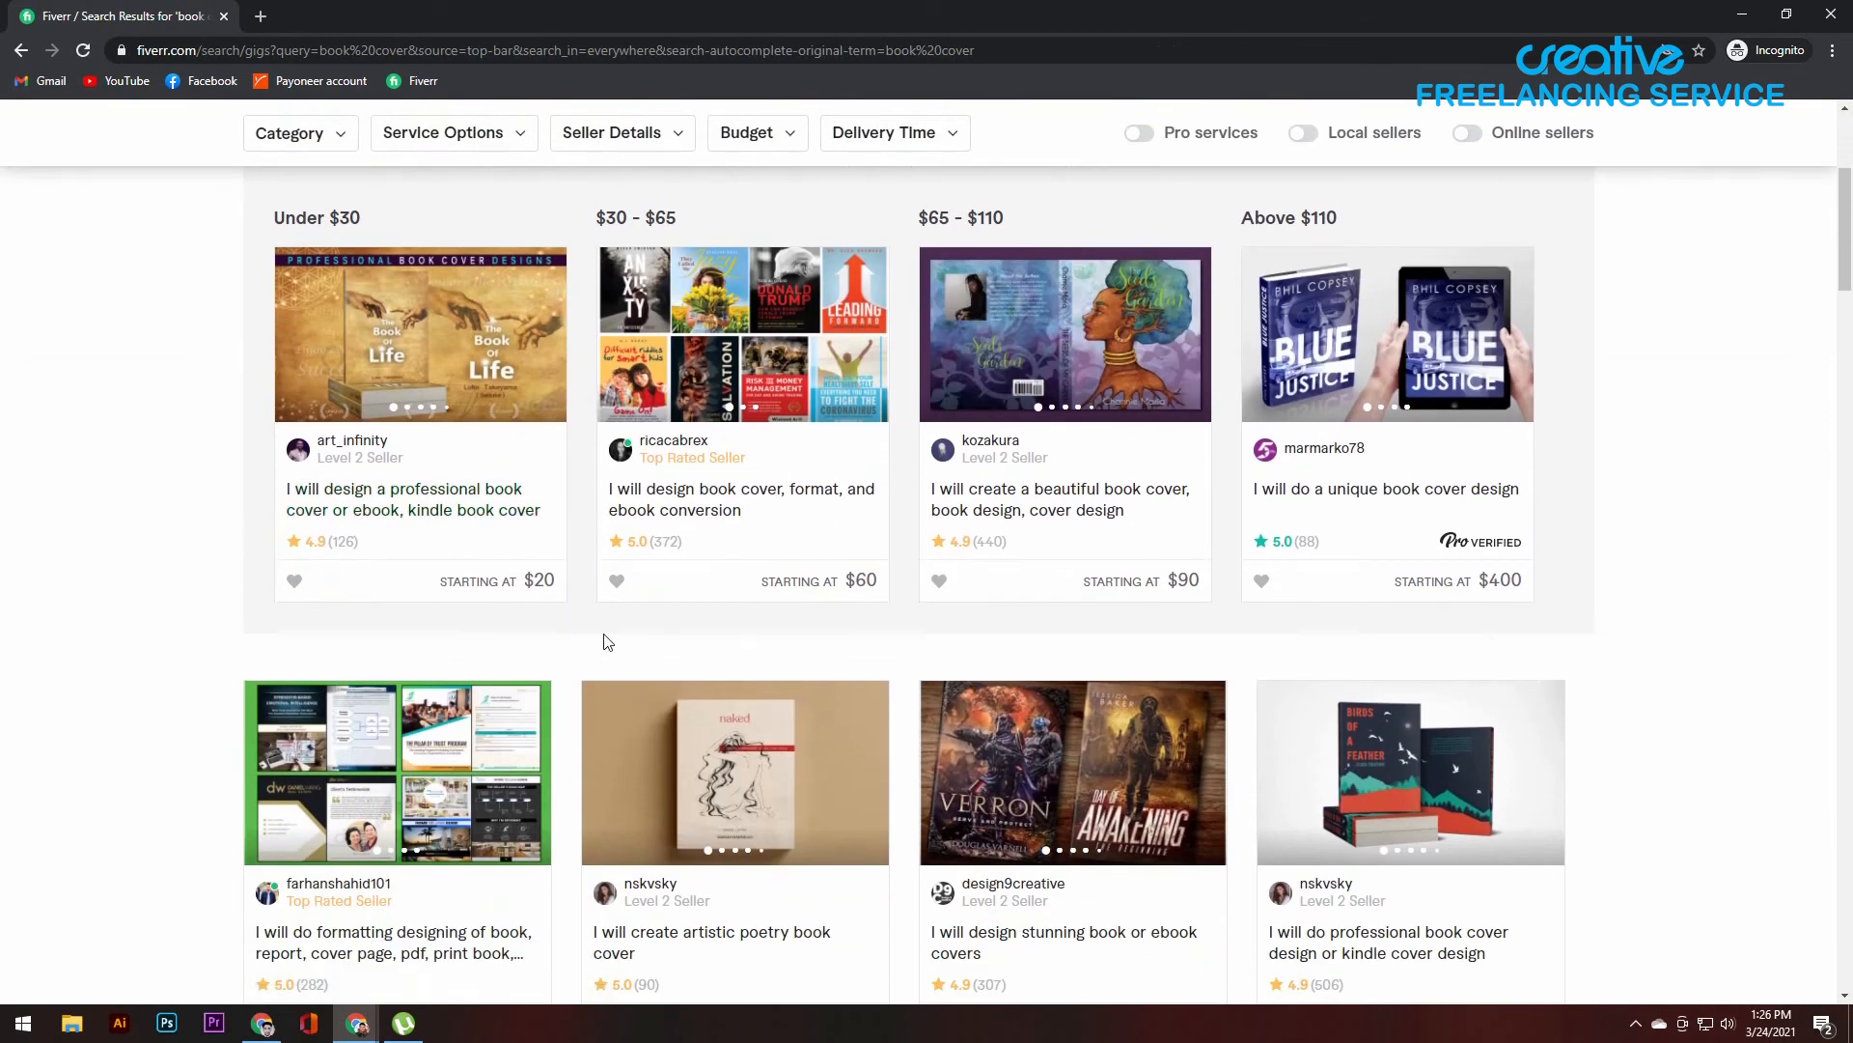
scroll(789, 669, down, 4)
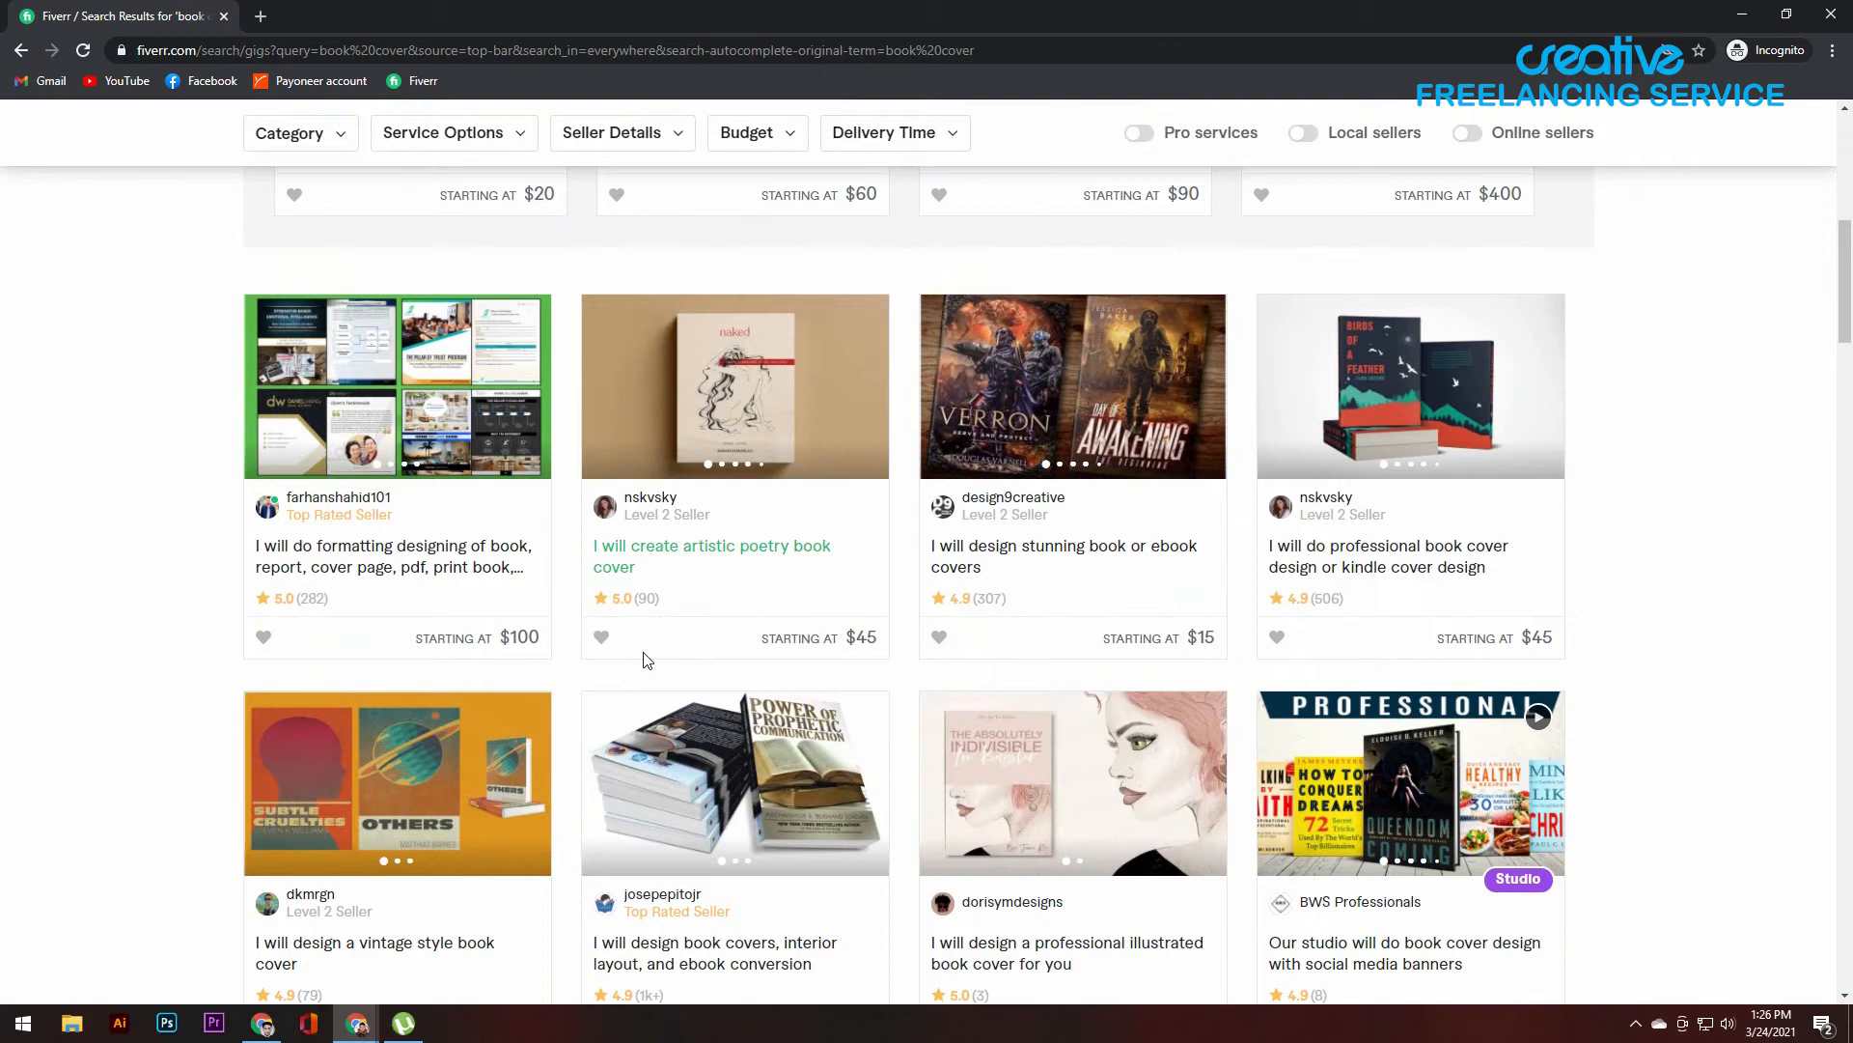
scroll(647, 659, down, 2)
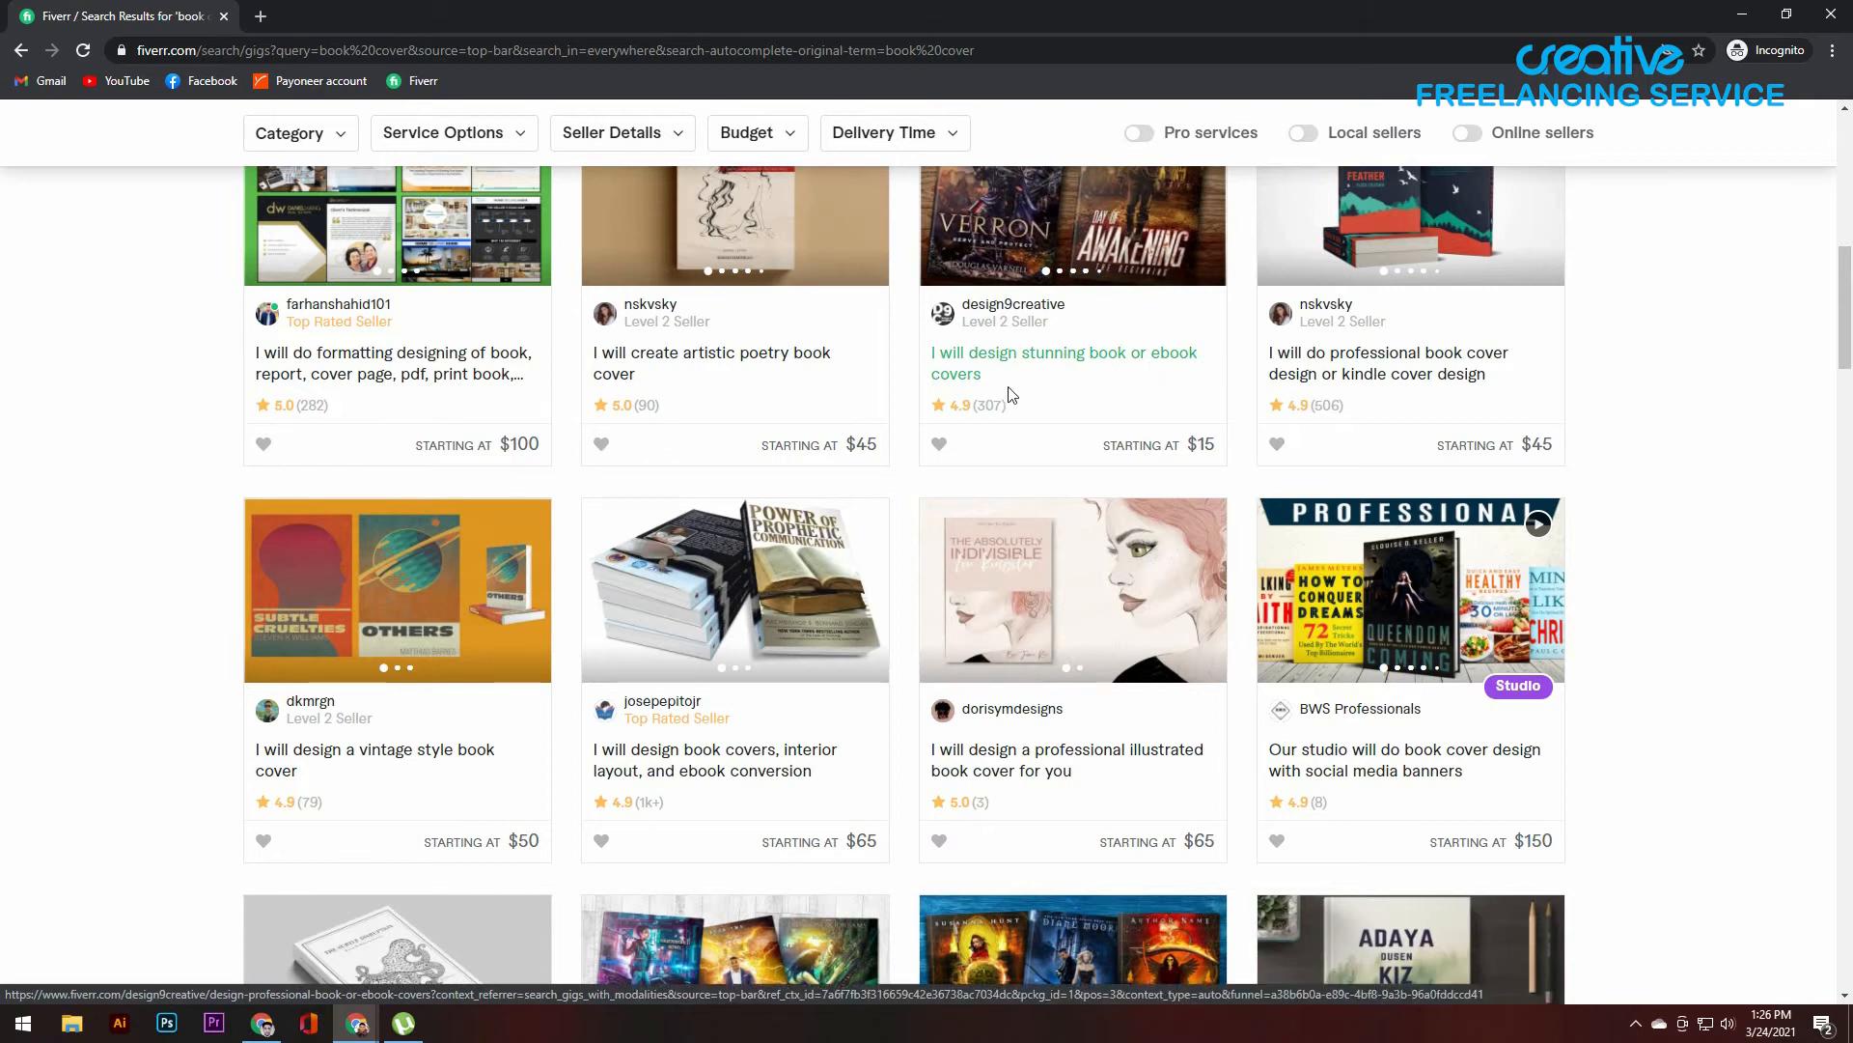
scroll(1021, 489, down, 1)
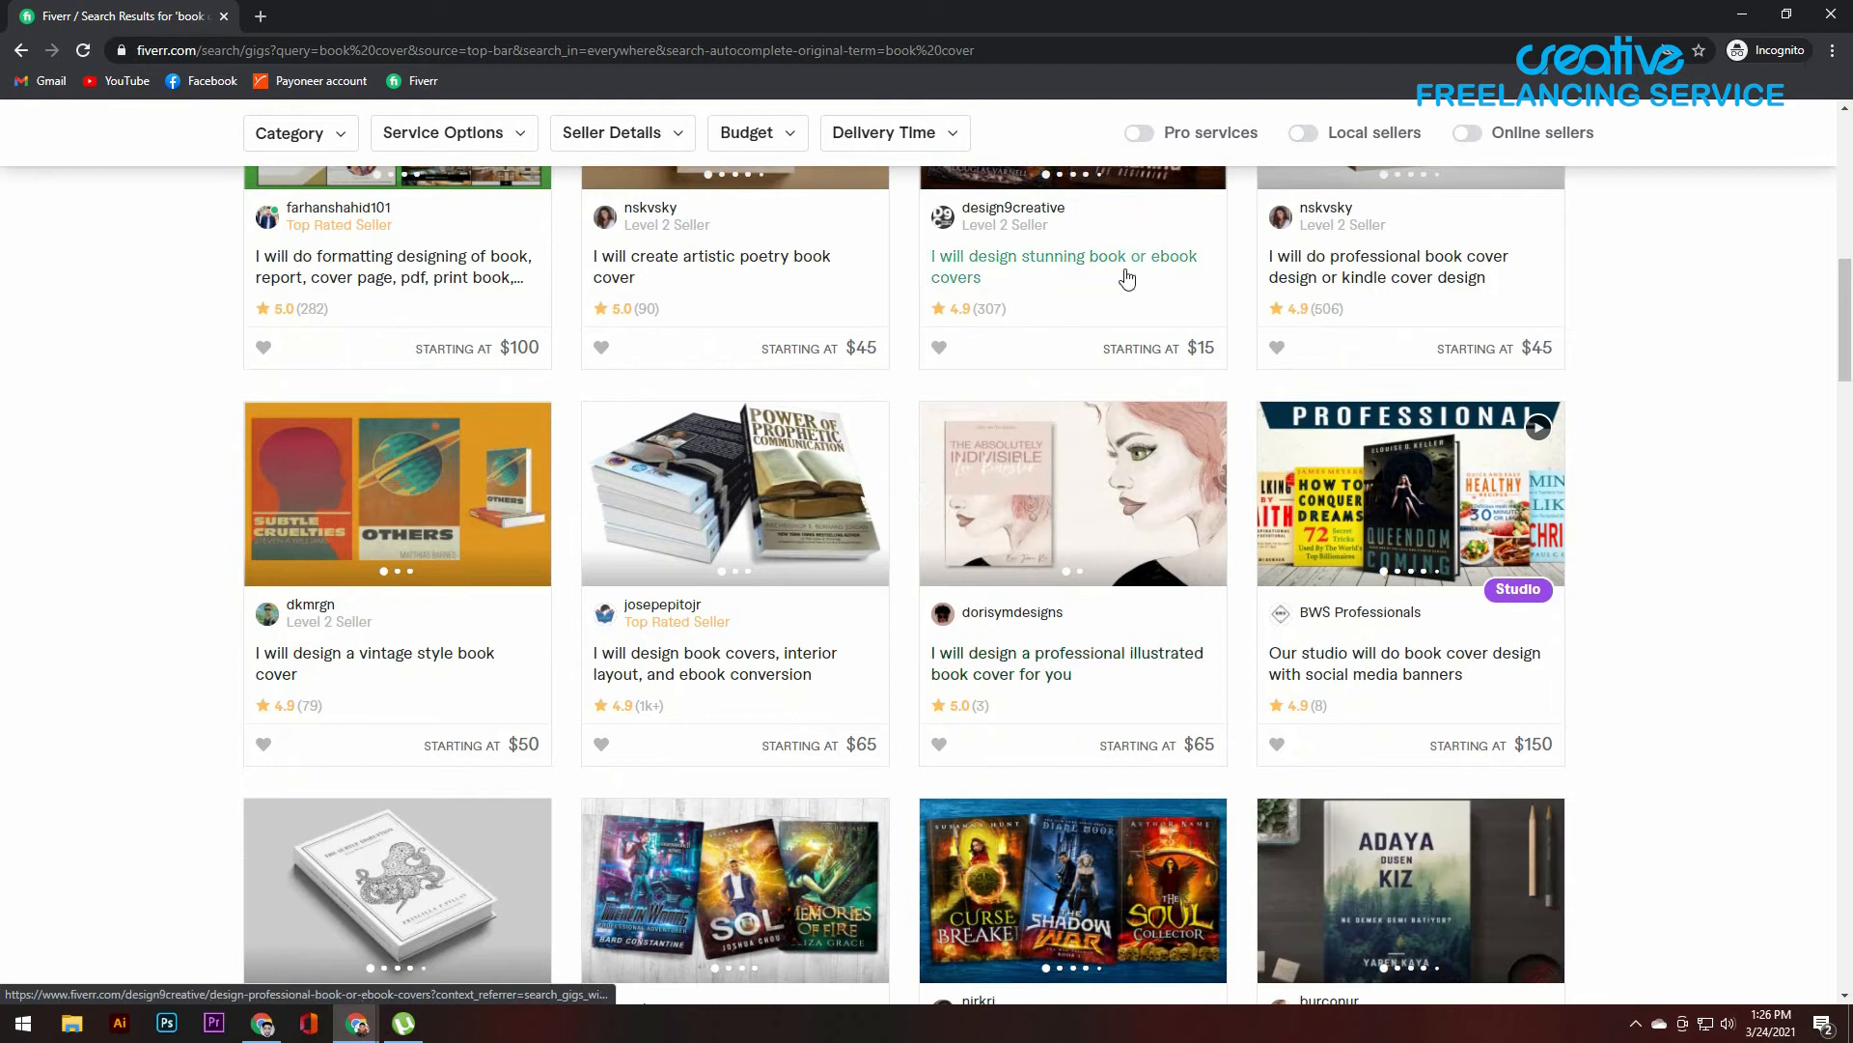
scroll(1180, 286, up, 15)
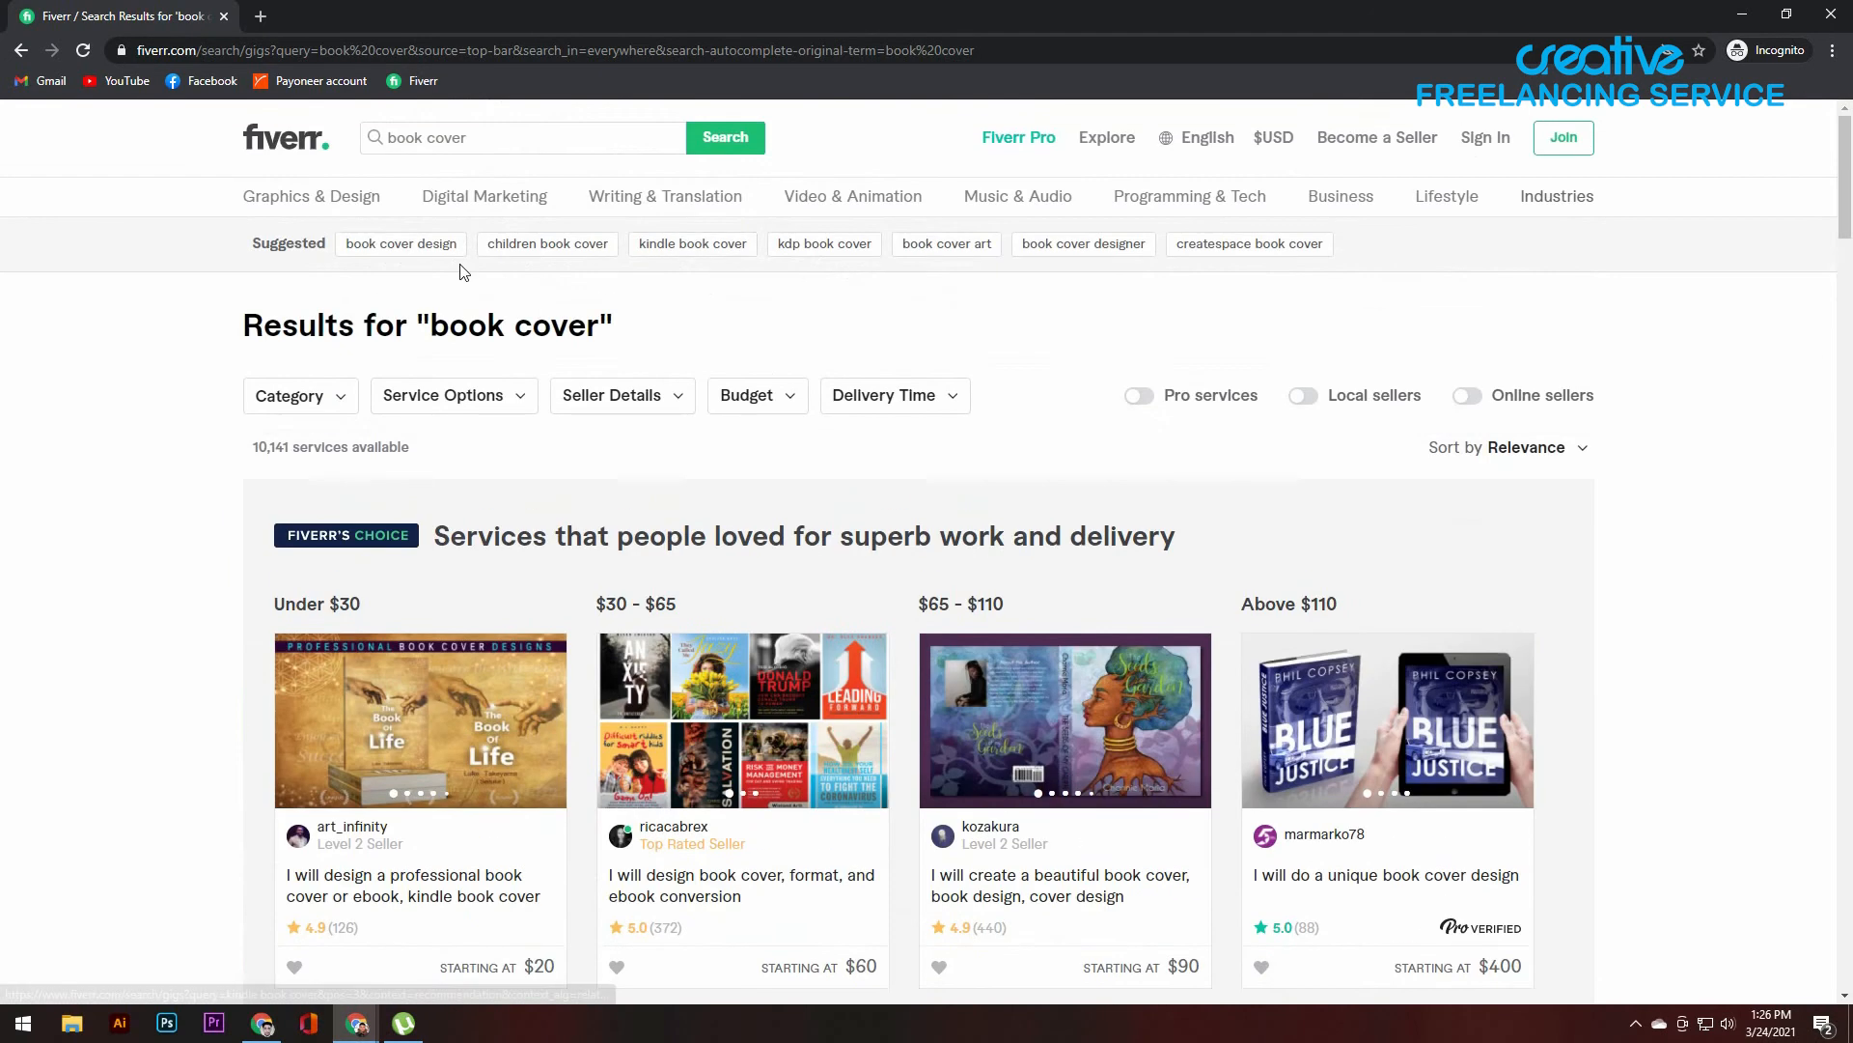
Step: Add "stunning" before the search term and search Fiverr for "stunning book cover"
click(390, 141)
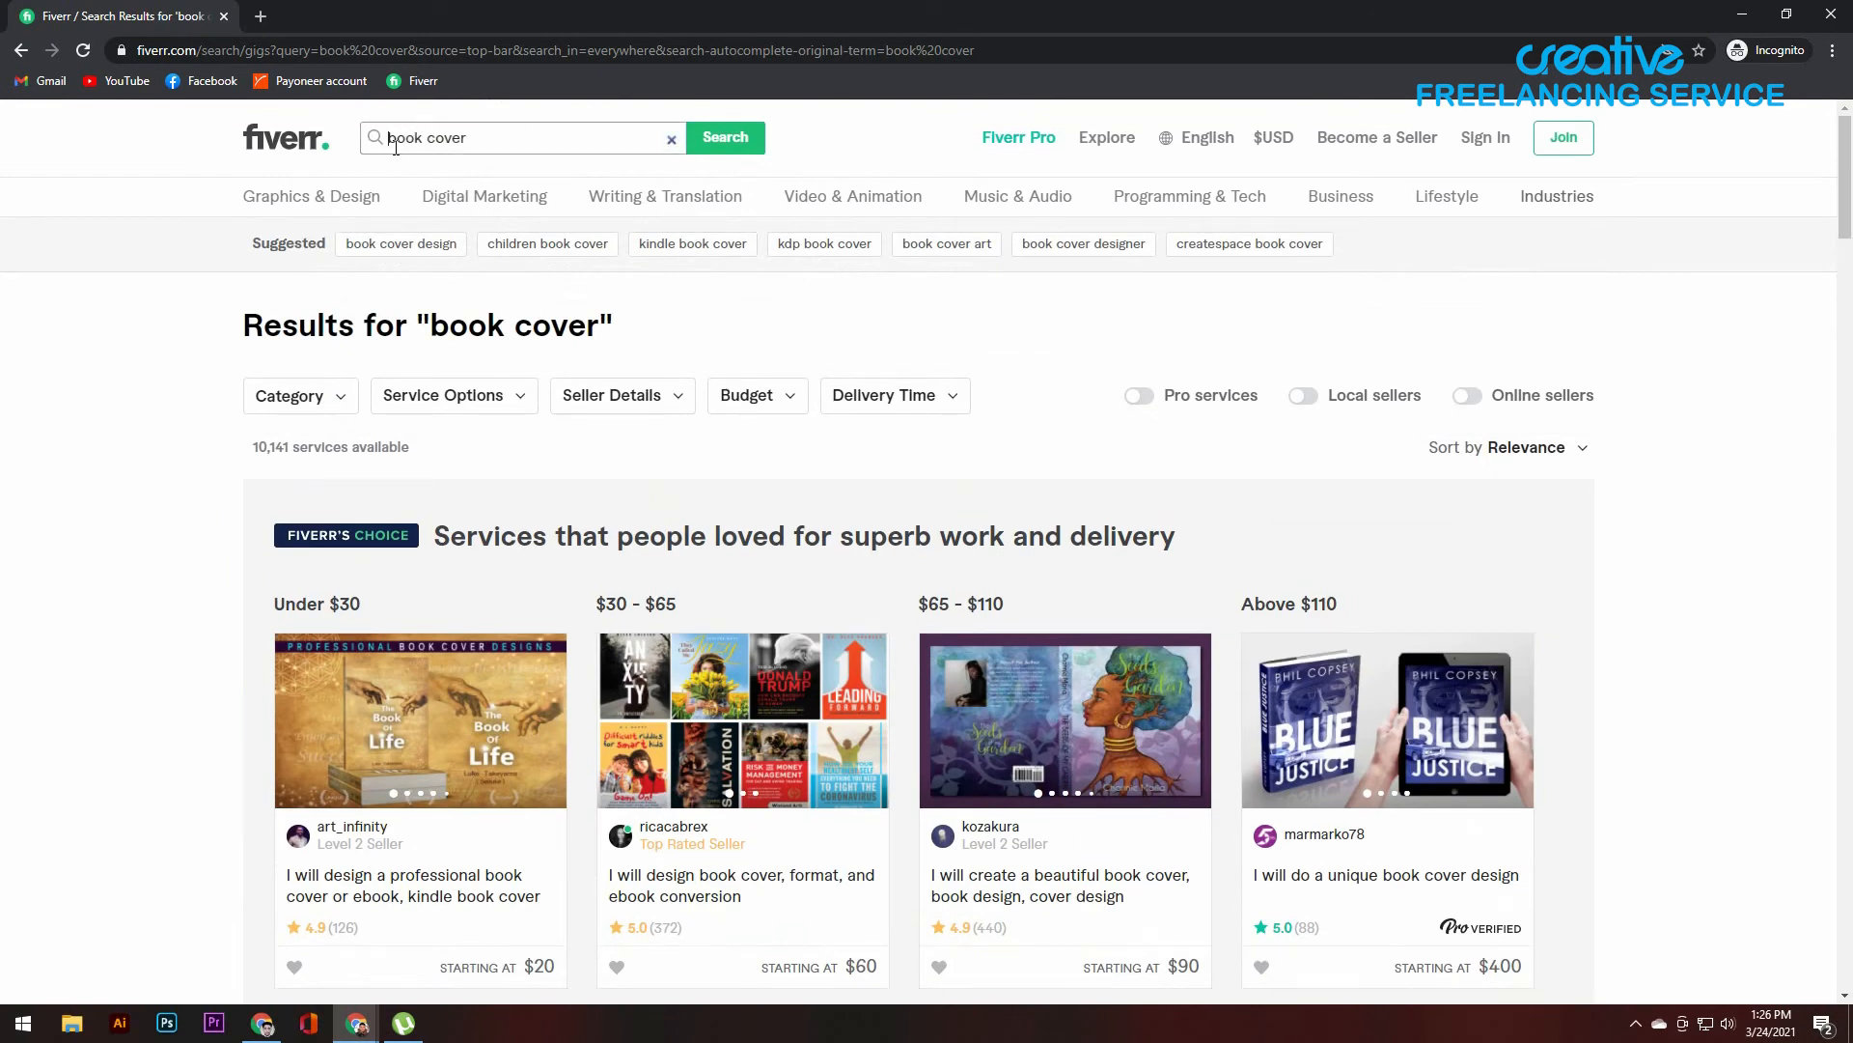
text(stunning)
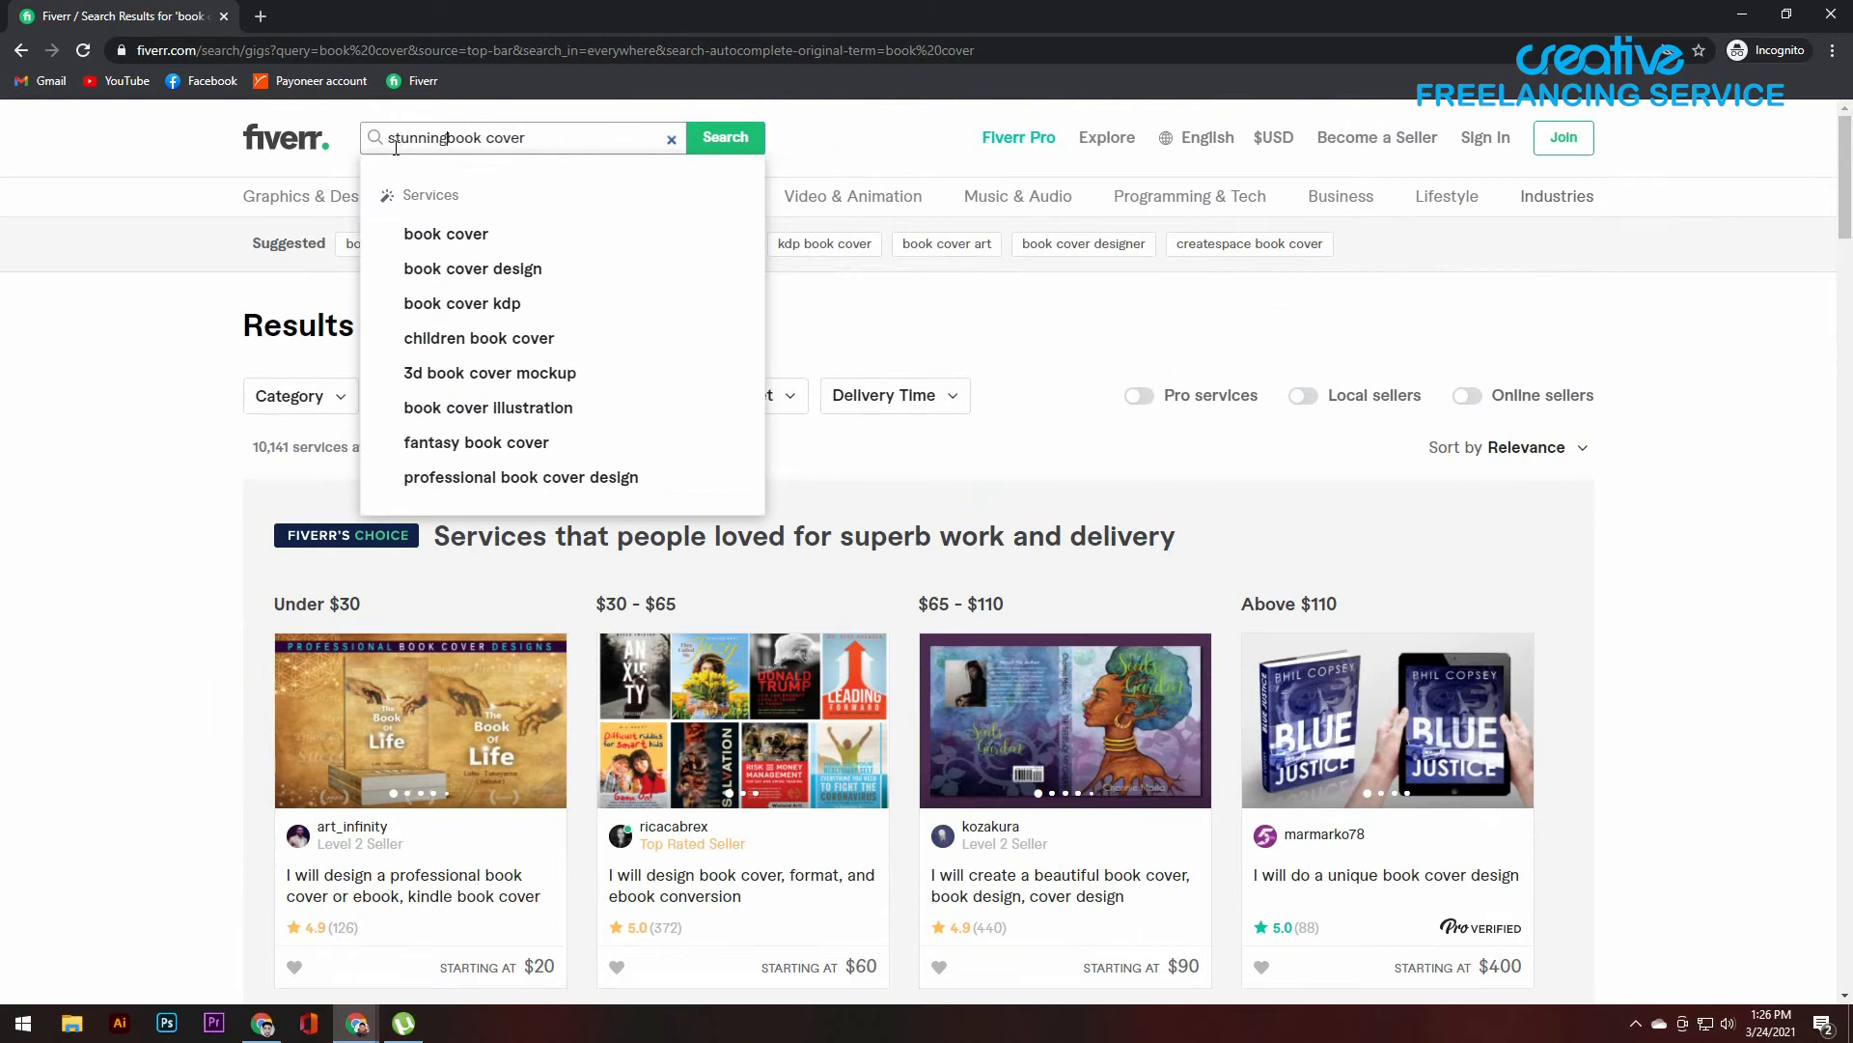
key(Return)
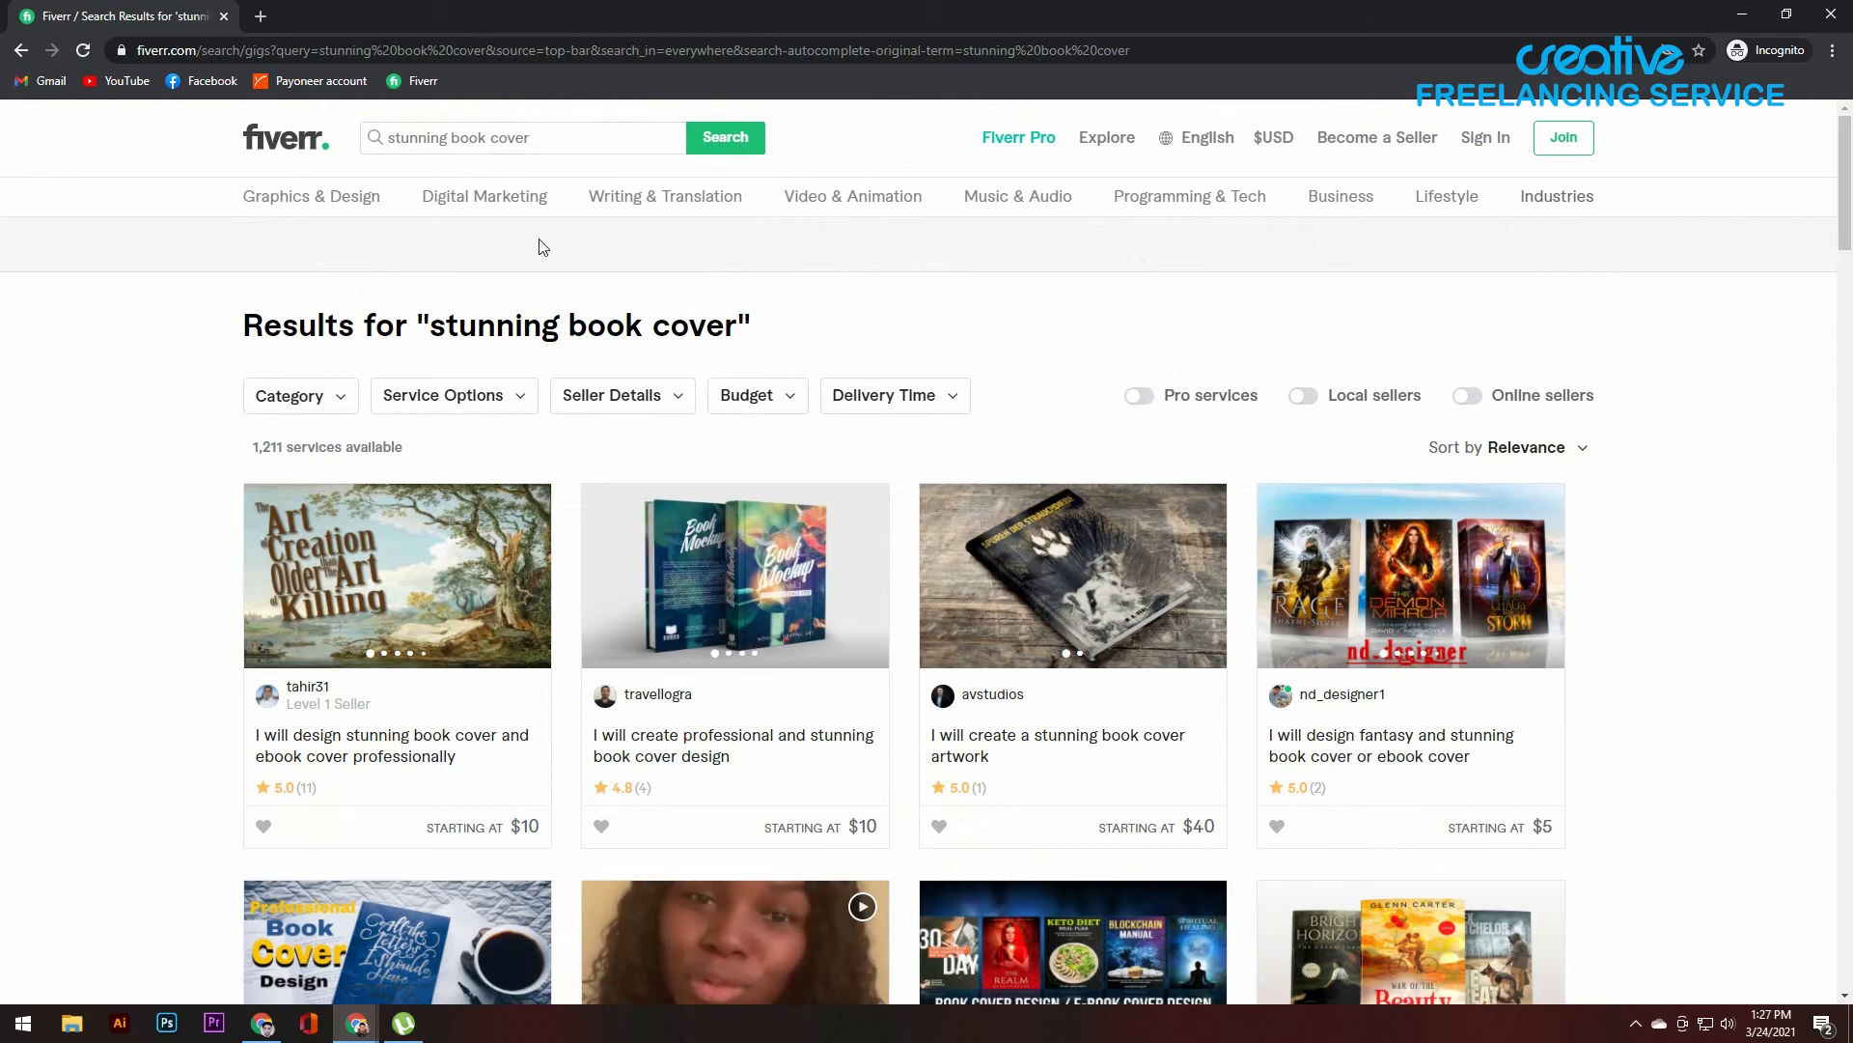
Step: Copy the search term "stunning book cover" into the Google Docs keyword list, followed by a comma and a new line
triple_click(579, 138)
key(ctrl+c)
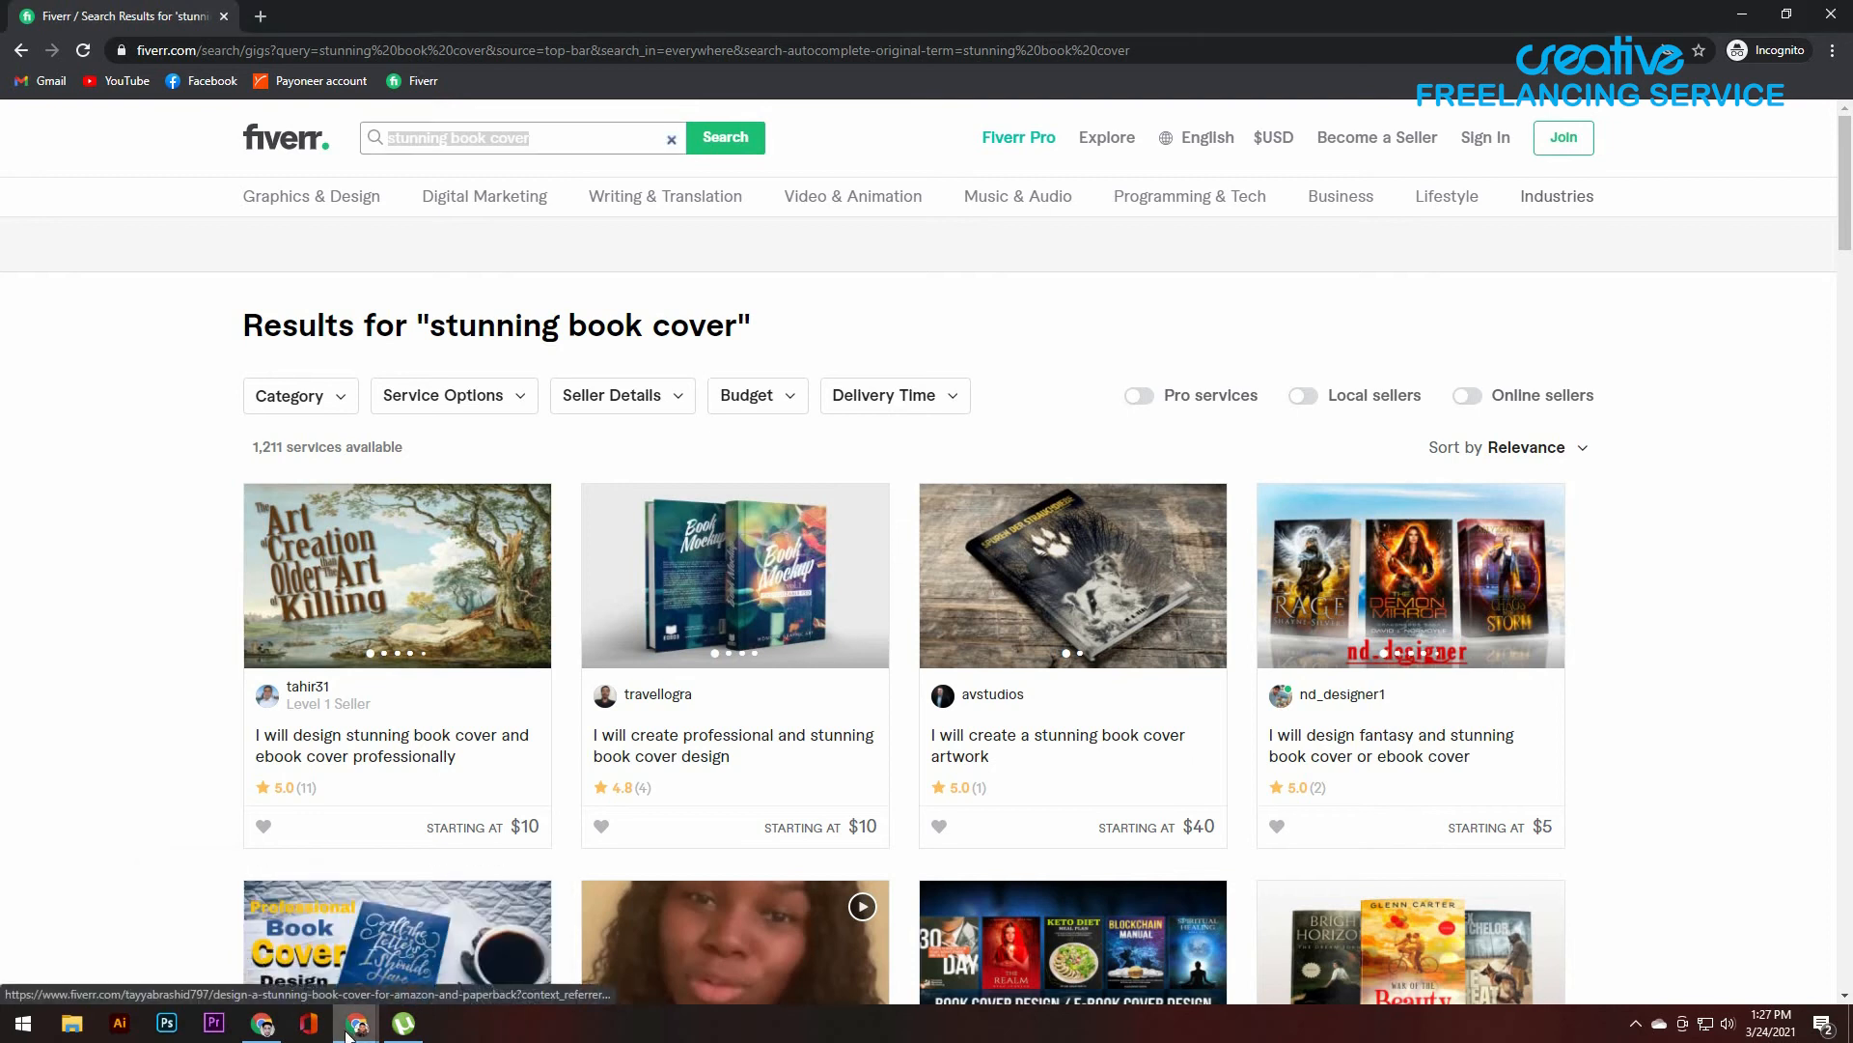
click(266, 972)
key(ctrl+v)
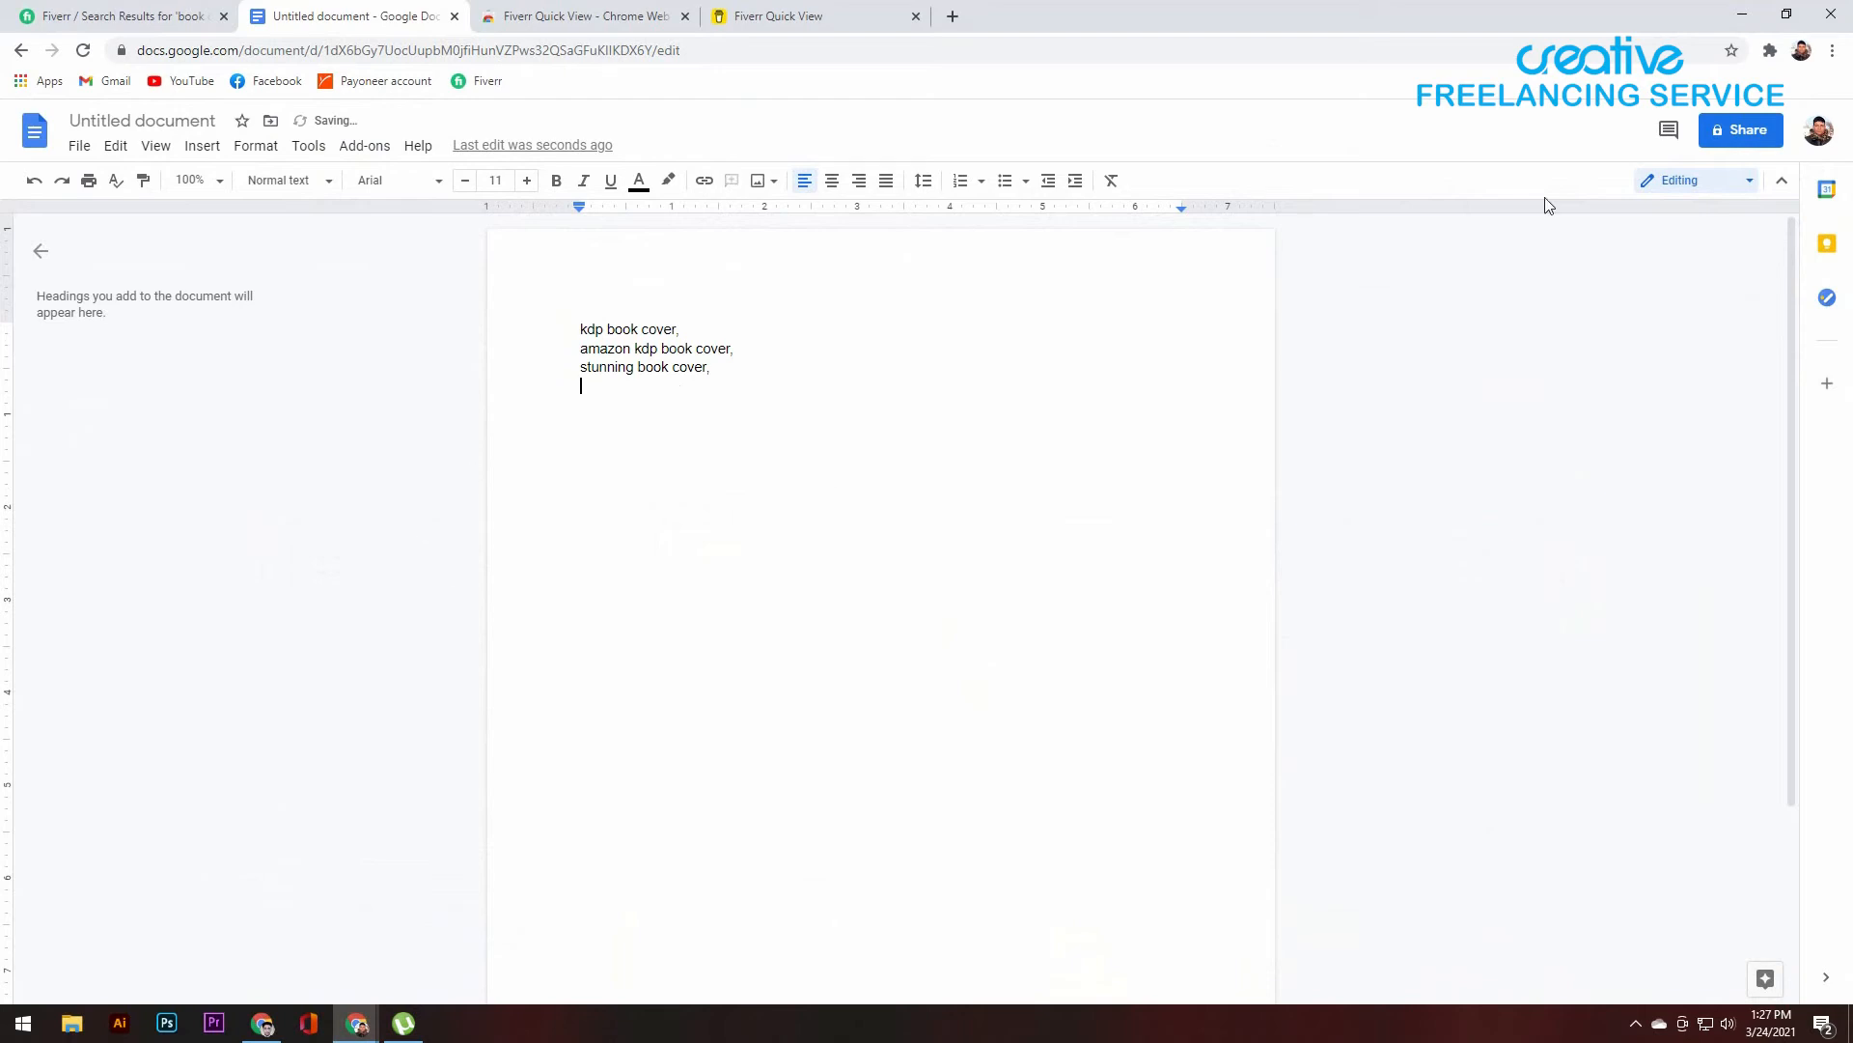
Step: Go back to Fiverr's "book cover" results and follow the suggested searches "createspace book cover" and "children book cover"
key(alt+Tab)
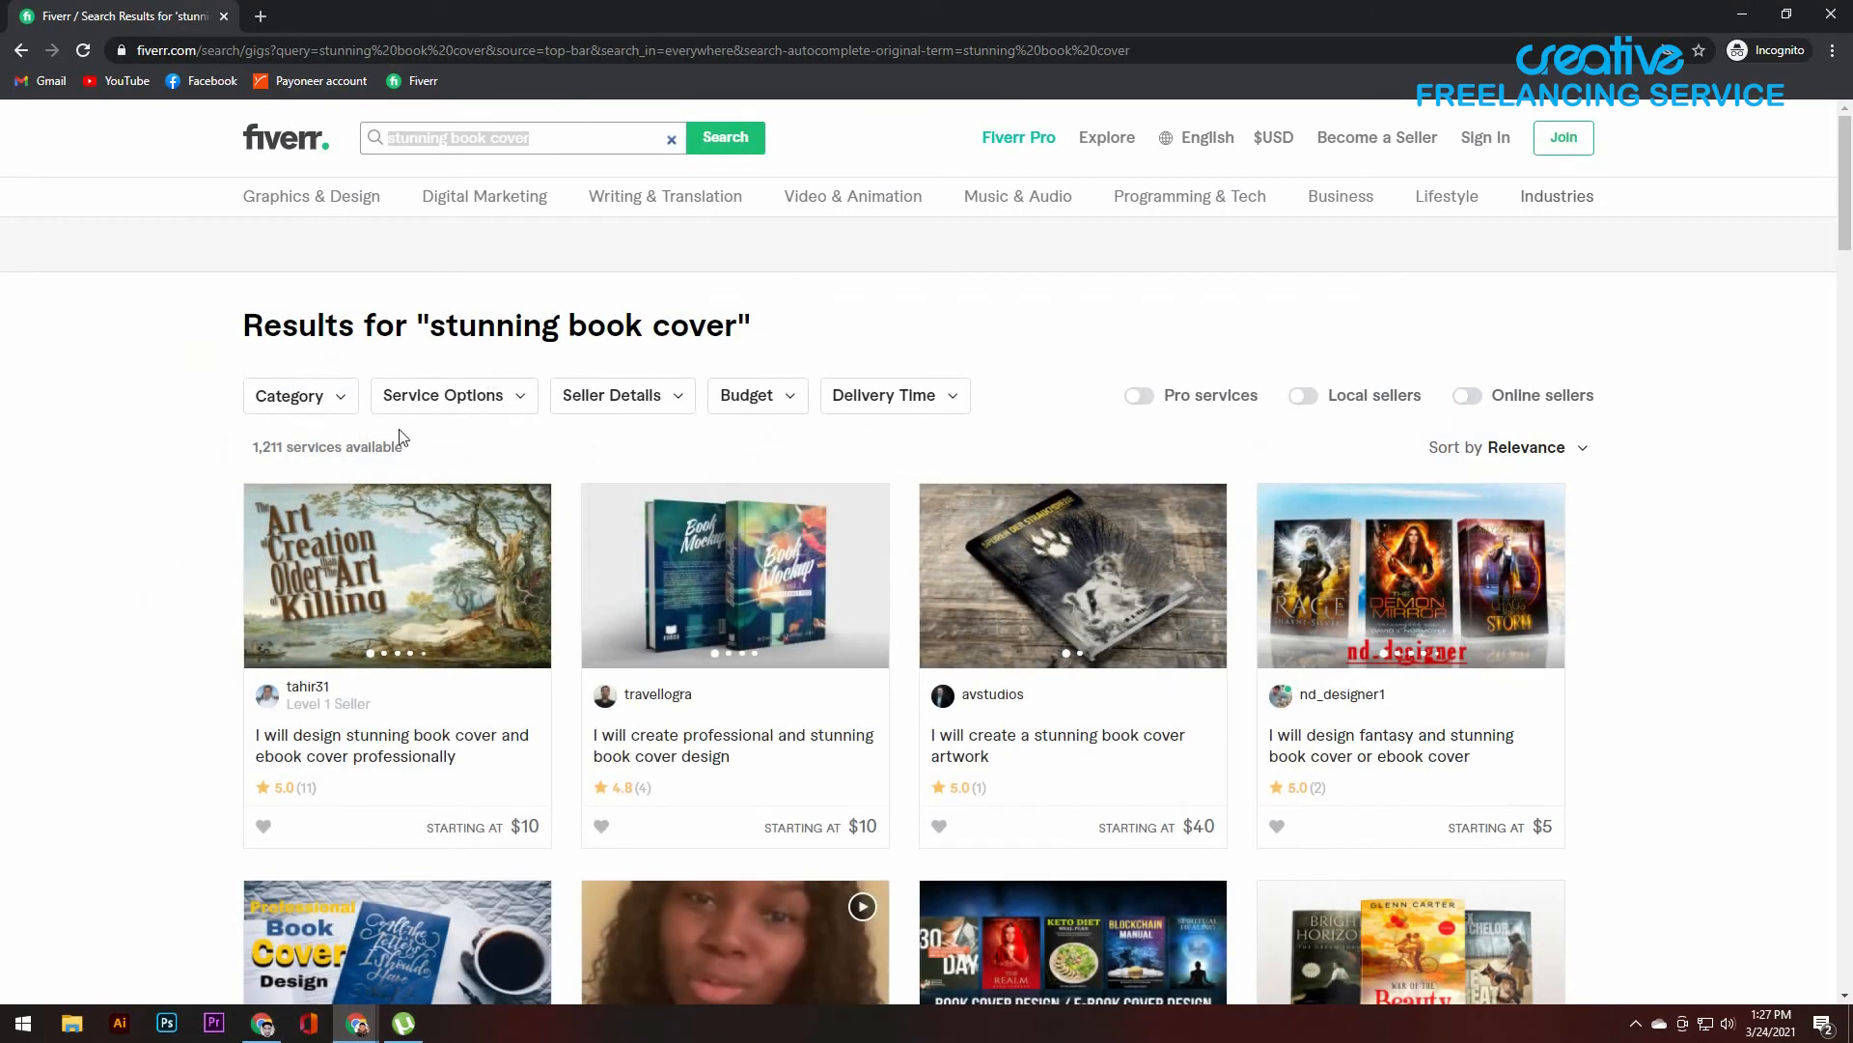
scroll(413, 642, down, 1)
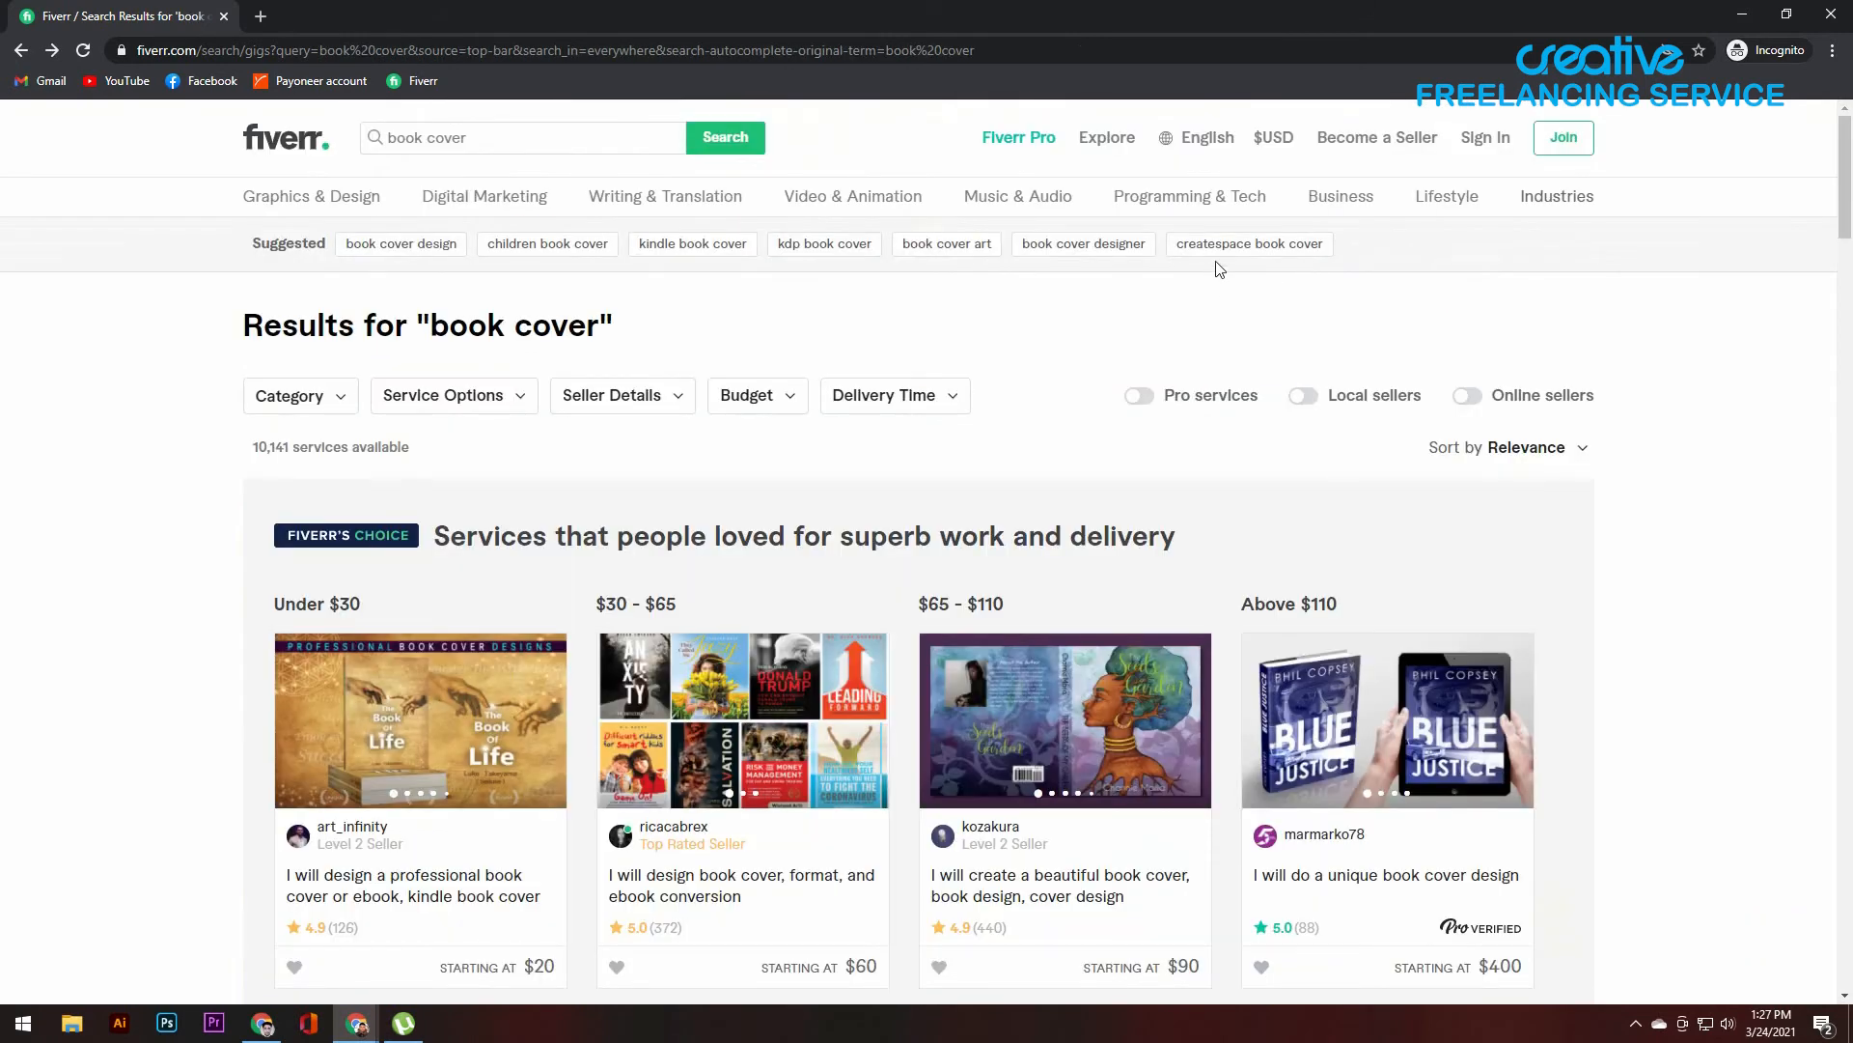
click(1258, 253)
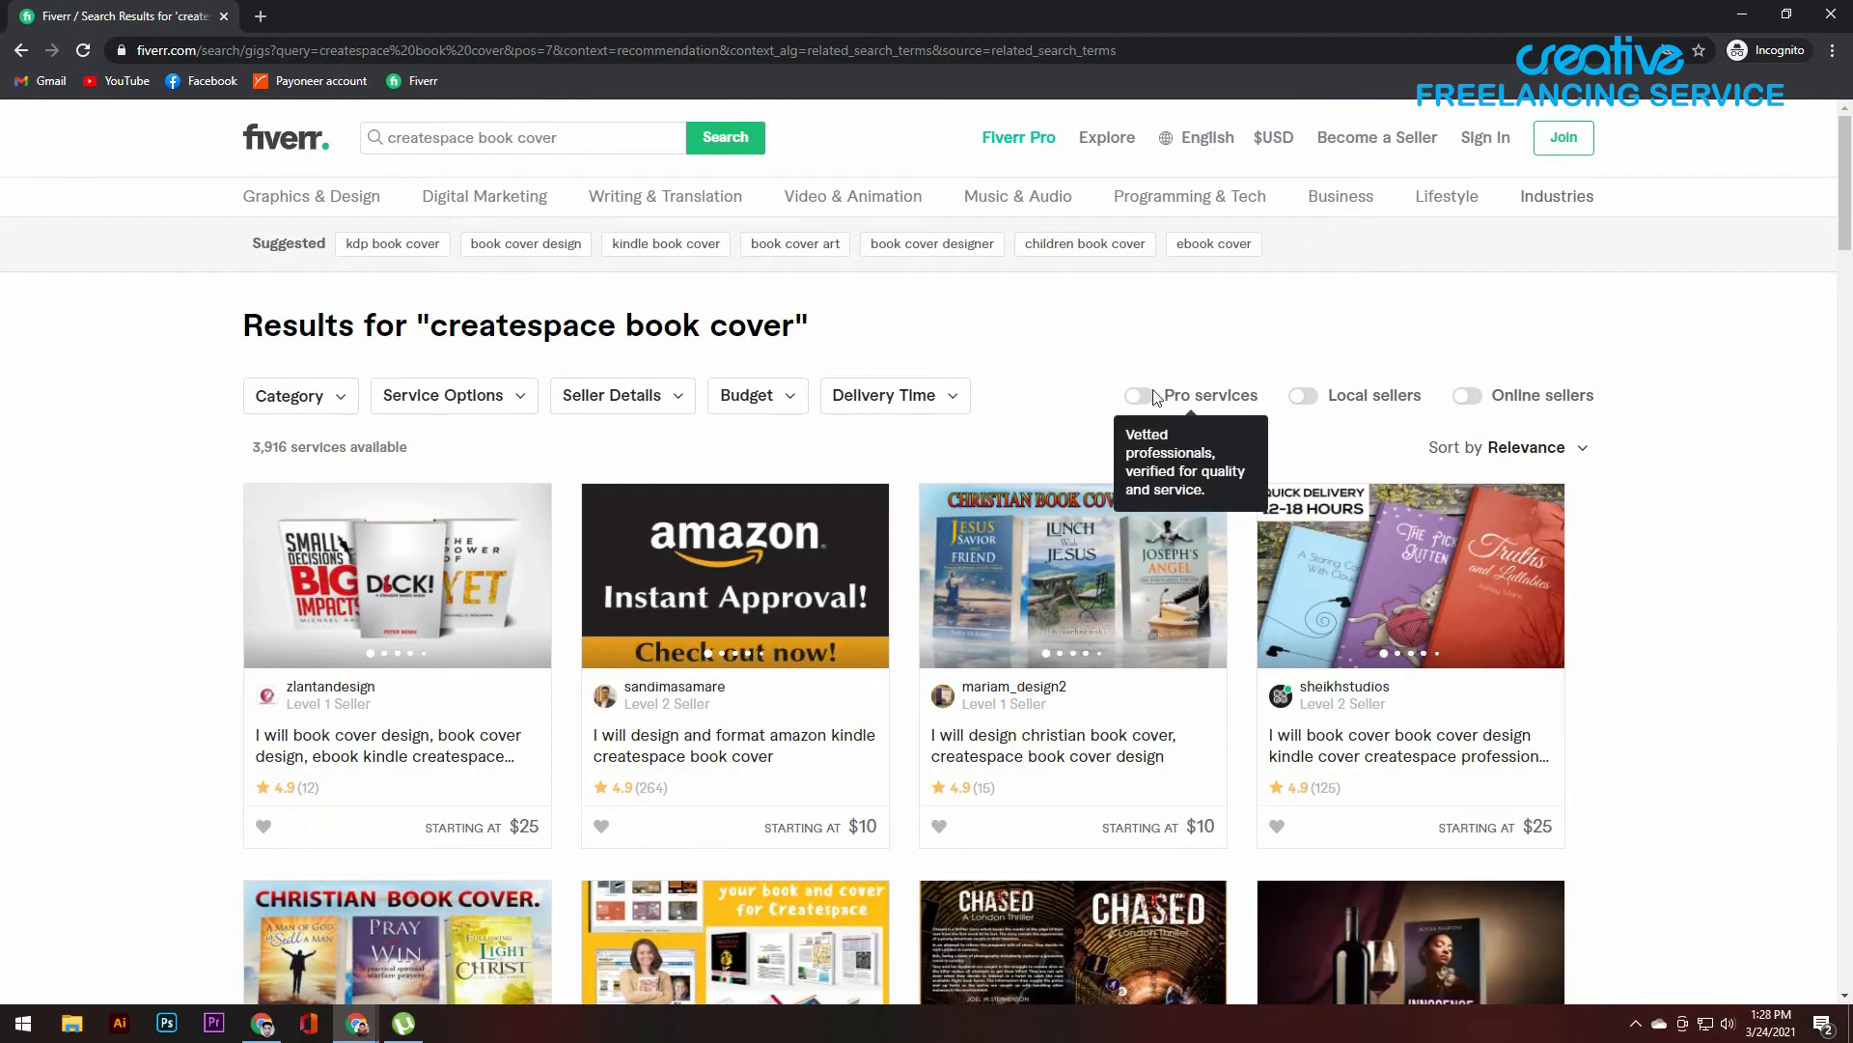
click(1083, 247)
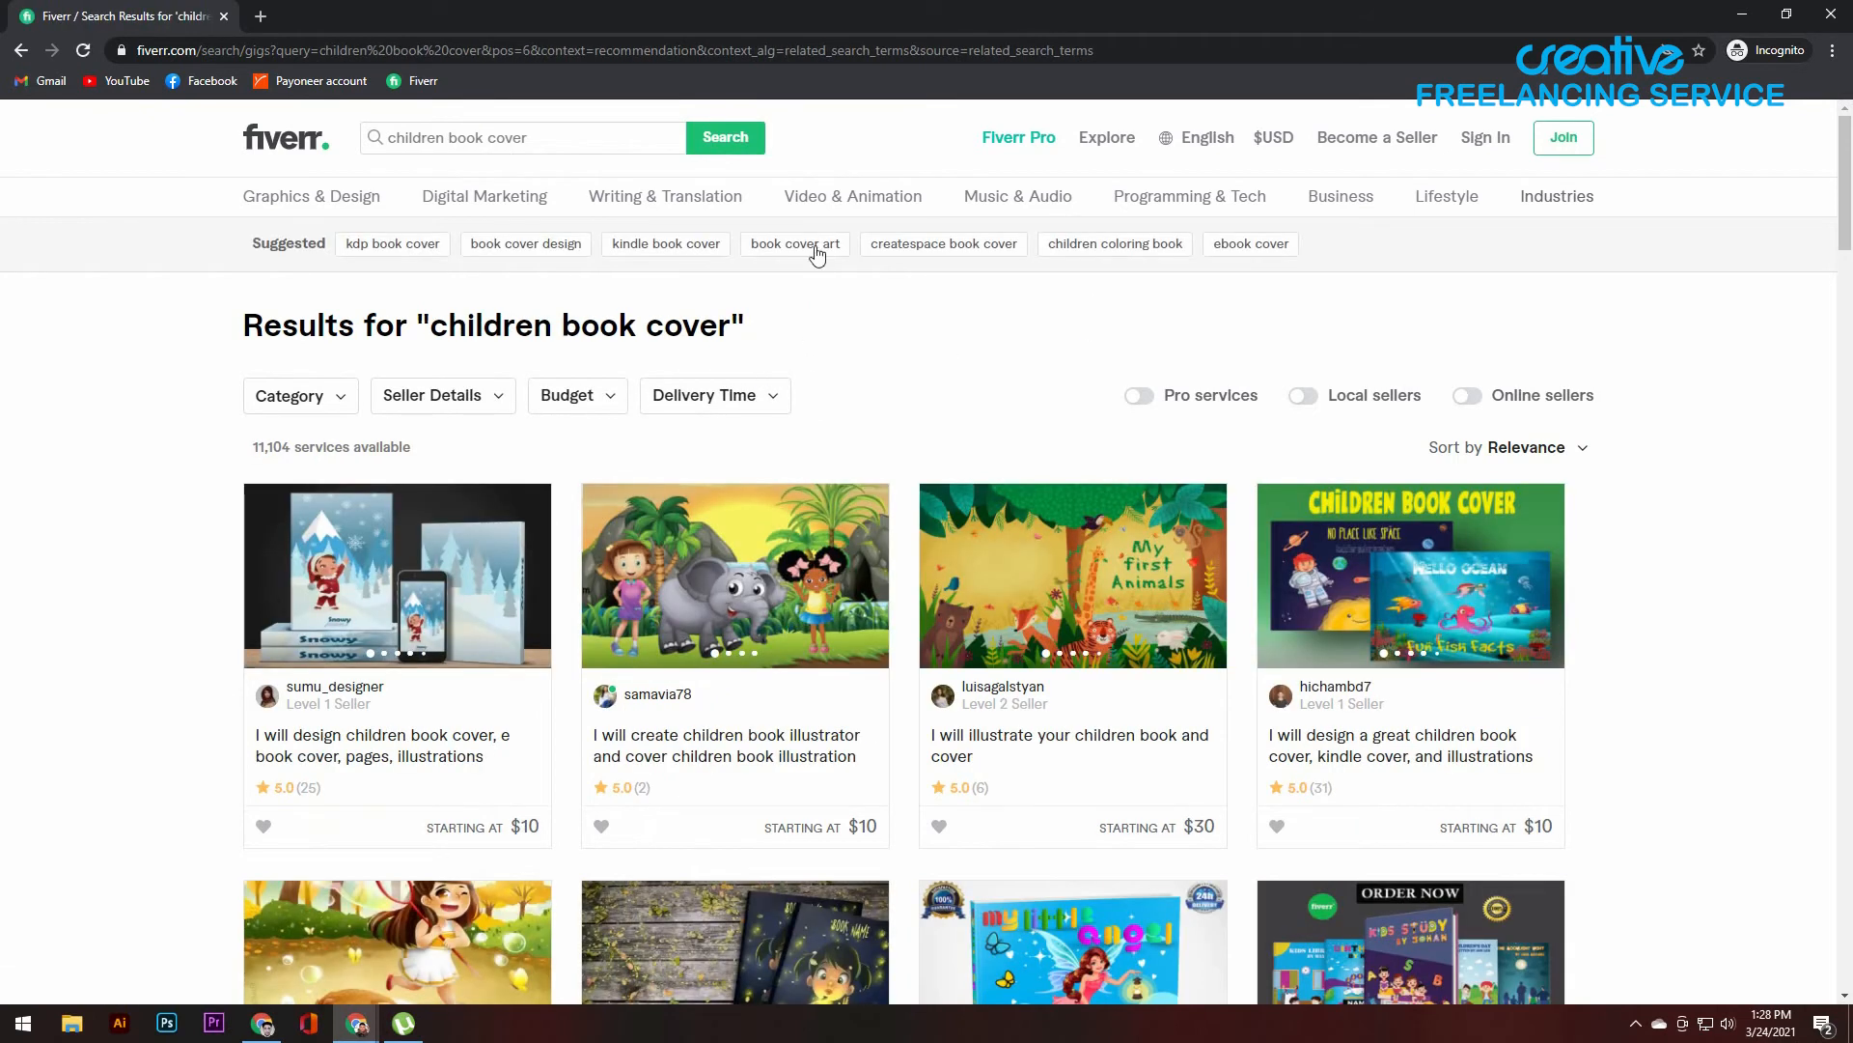
Step: Search Fiverr for "creative ebook cover page" and copy that search term into the Google Docs keyword list
scroll(460, 645, down, 1)
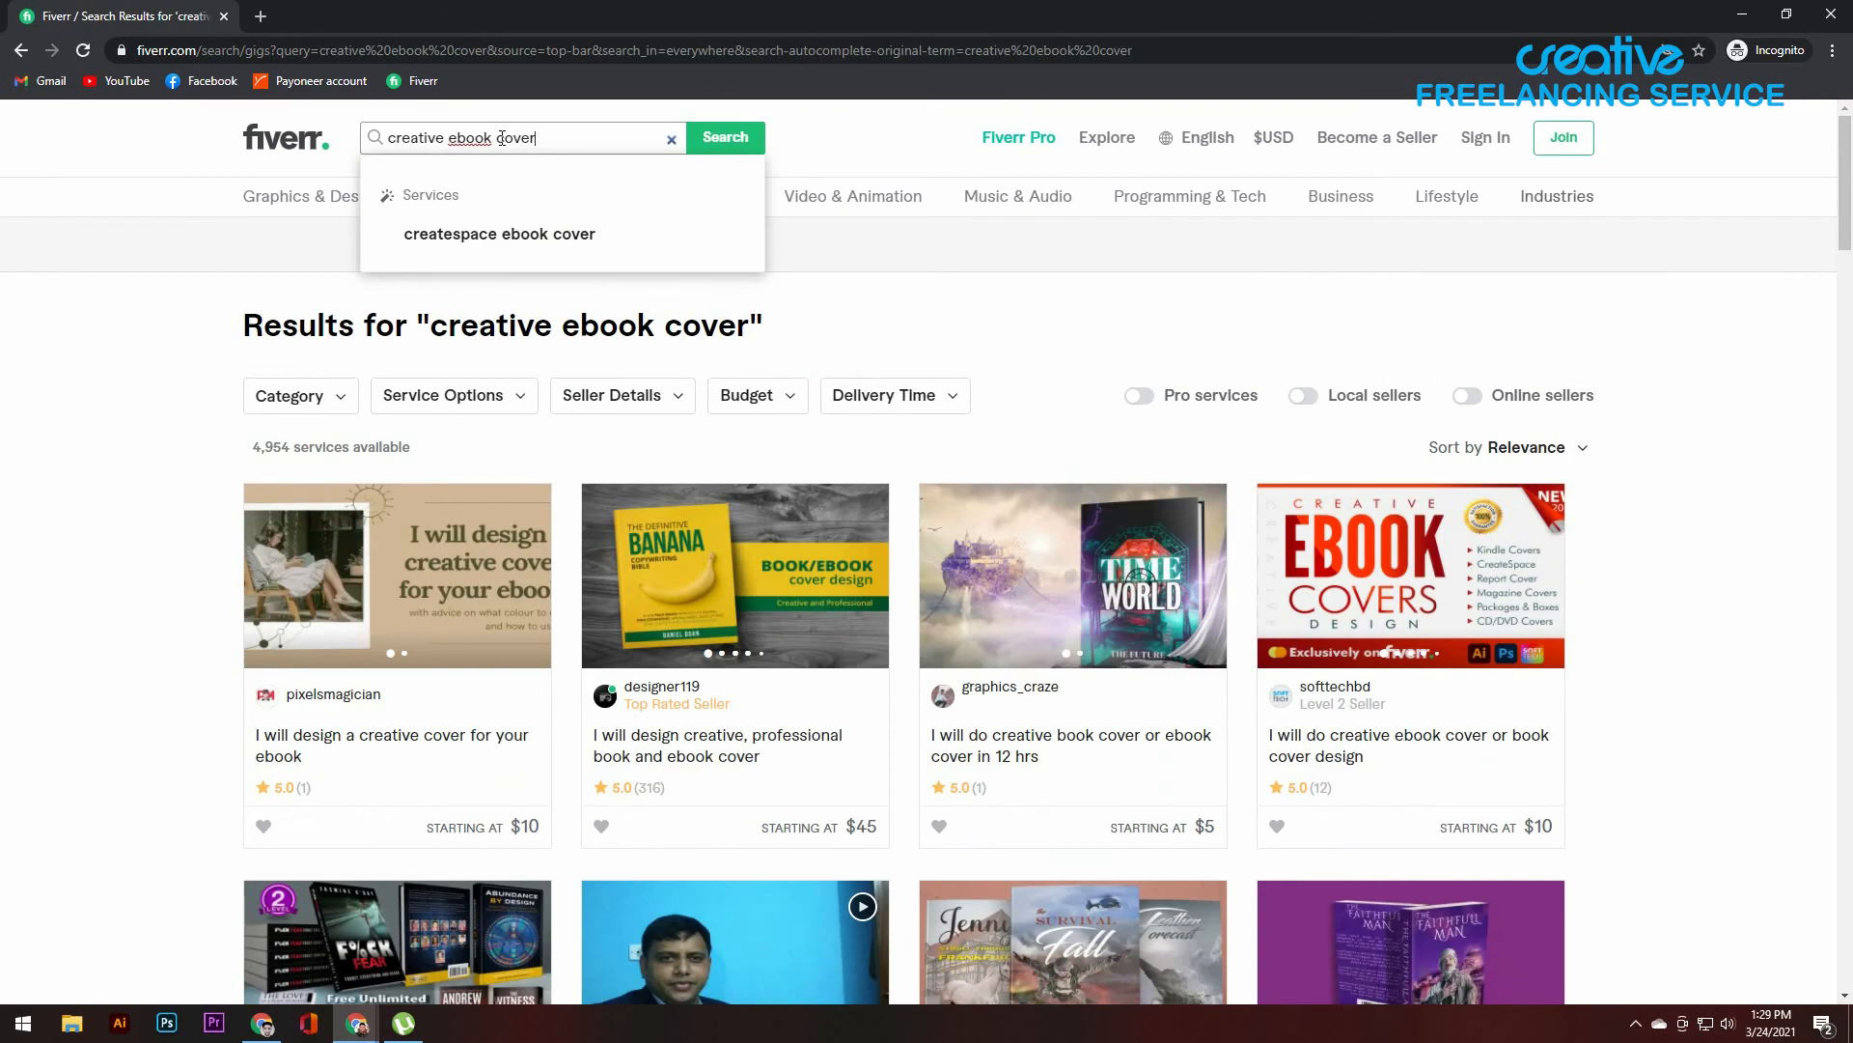
key(Return)
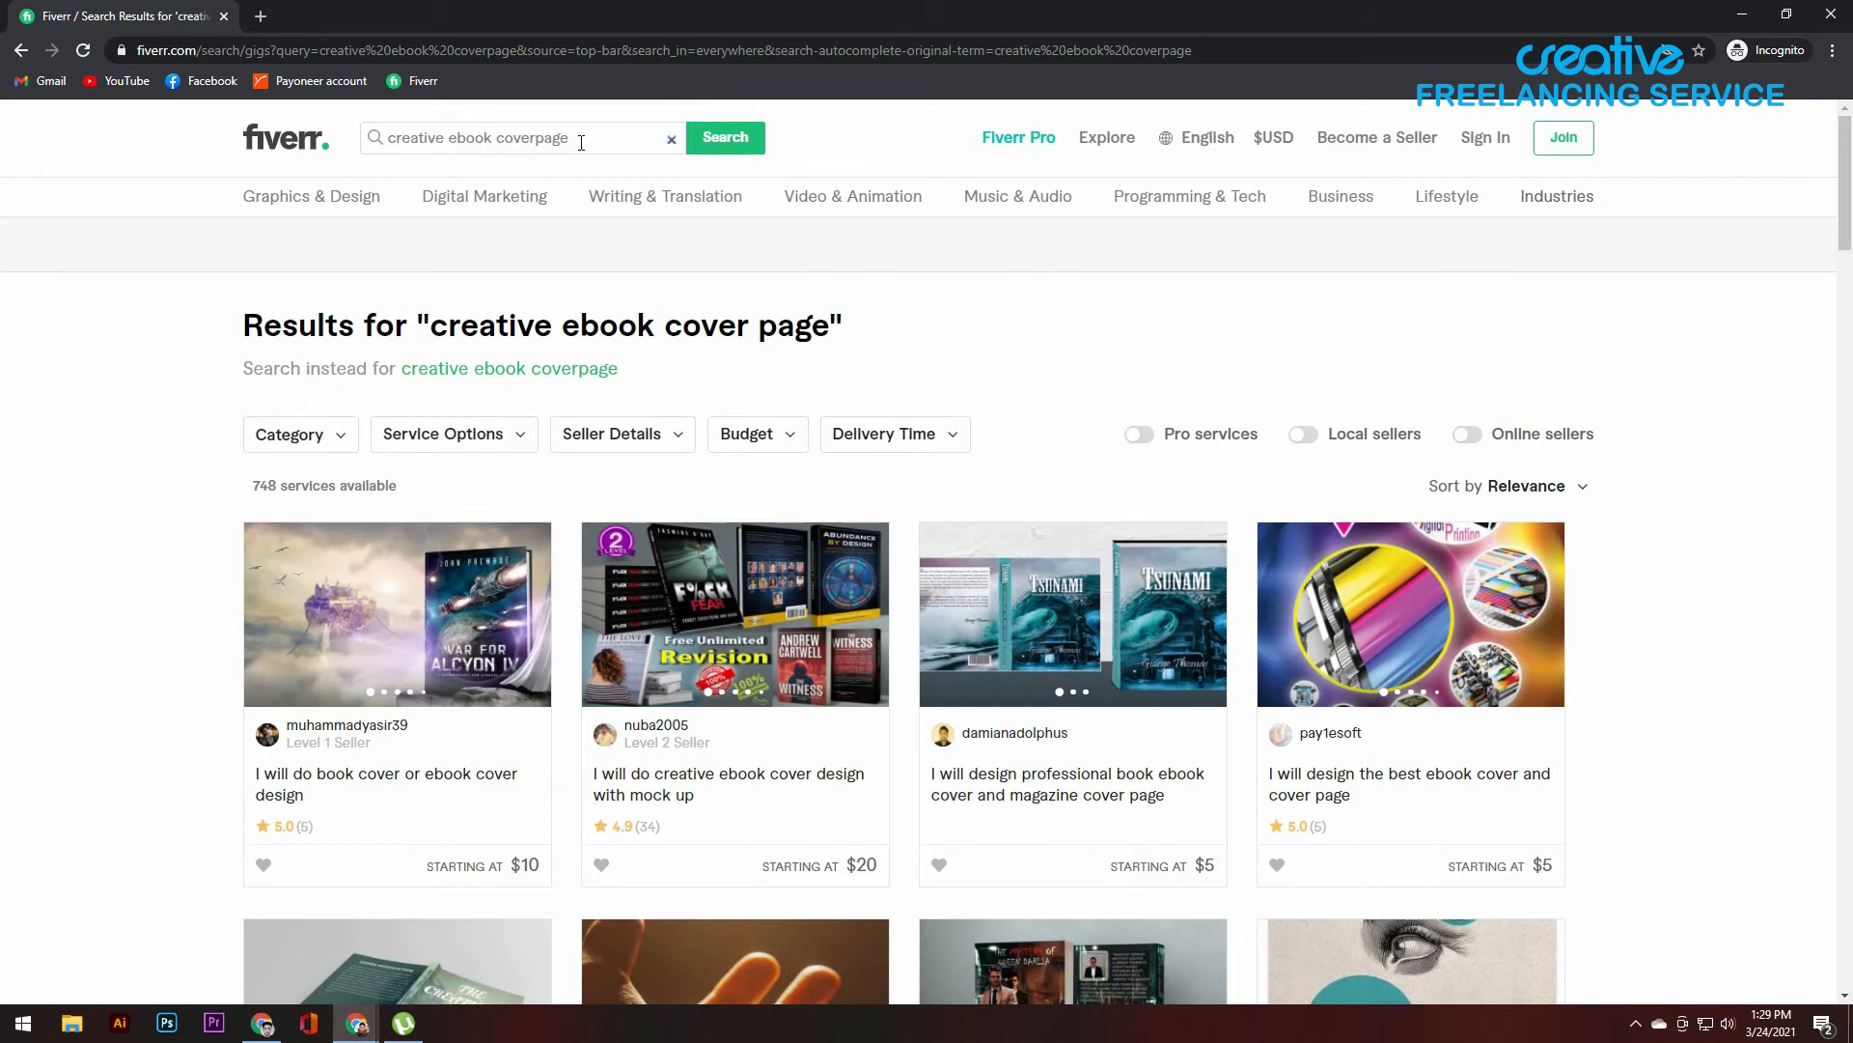
click(540, 136)
click(726, 137)
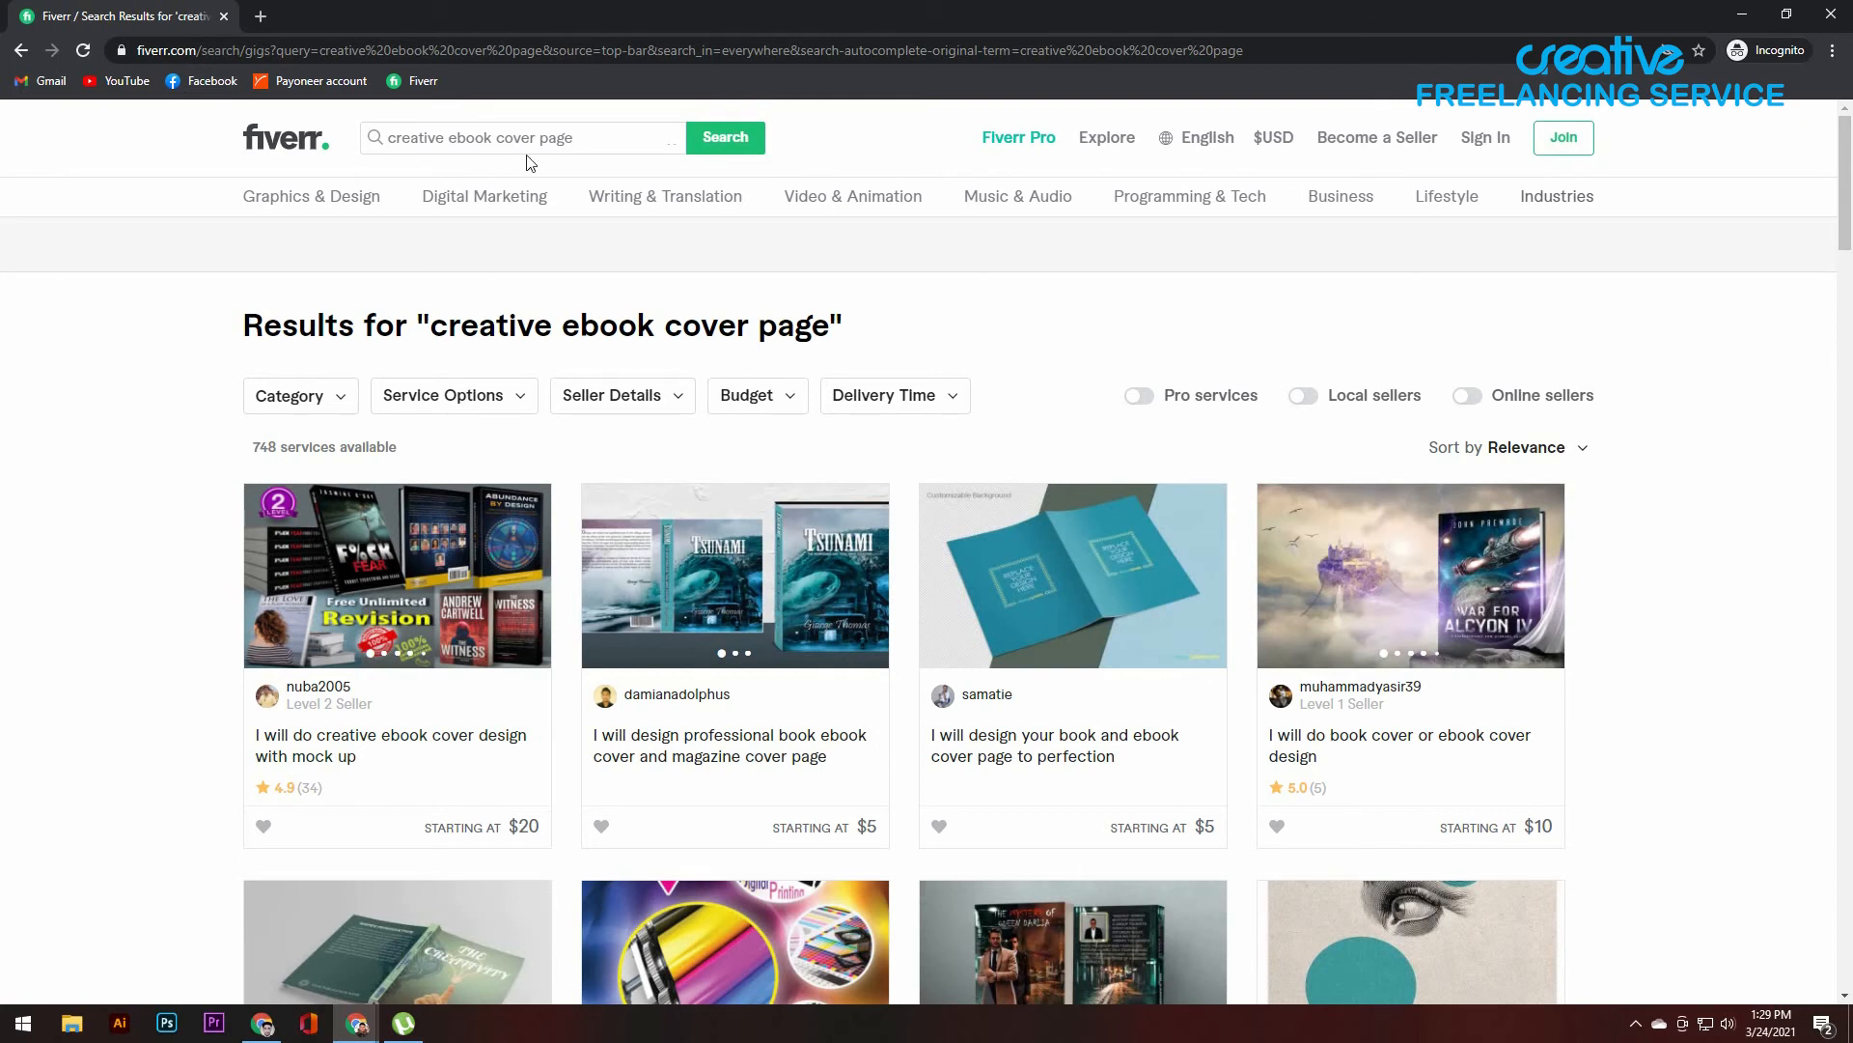
drag(599, 141, 237, 148)
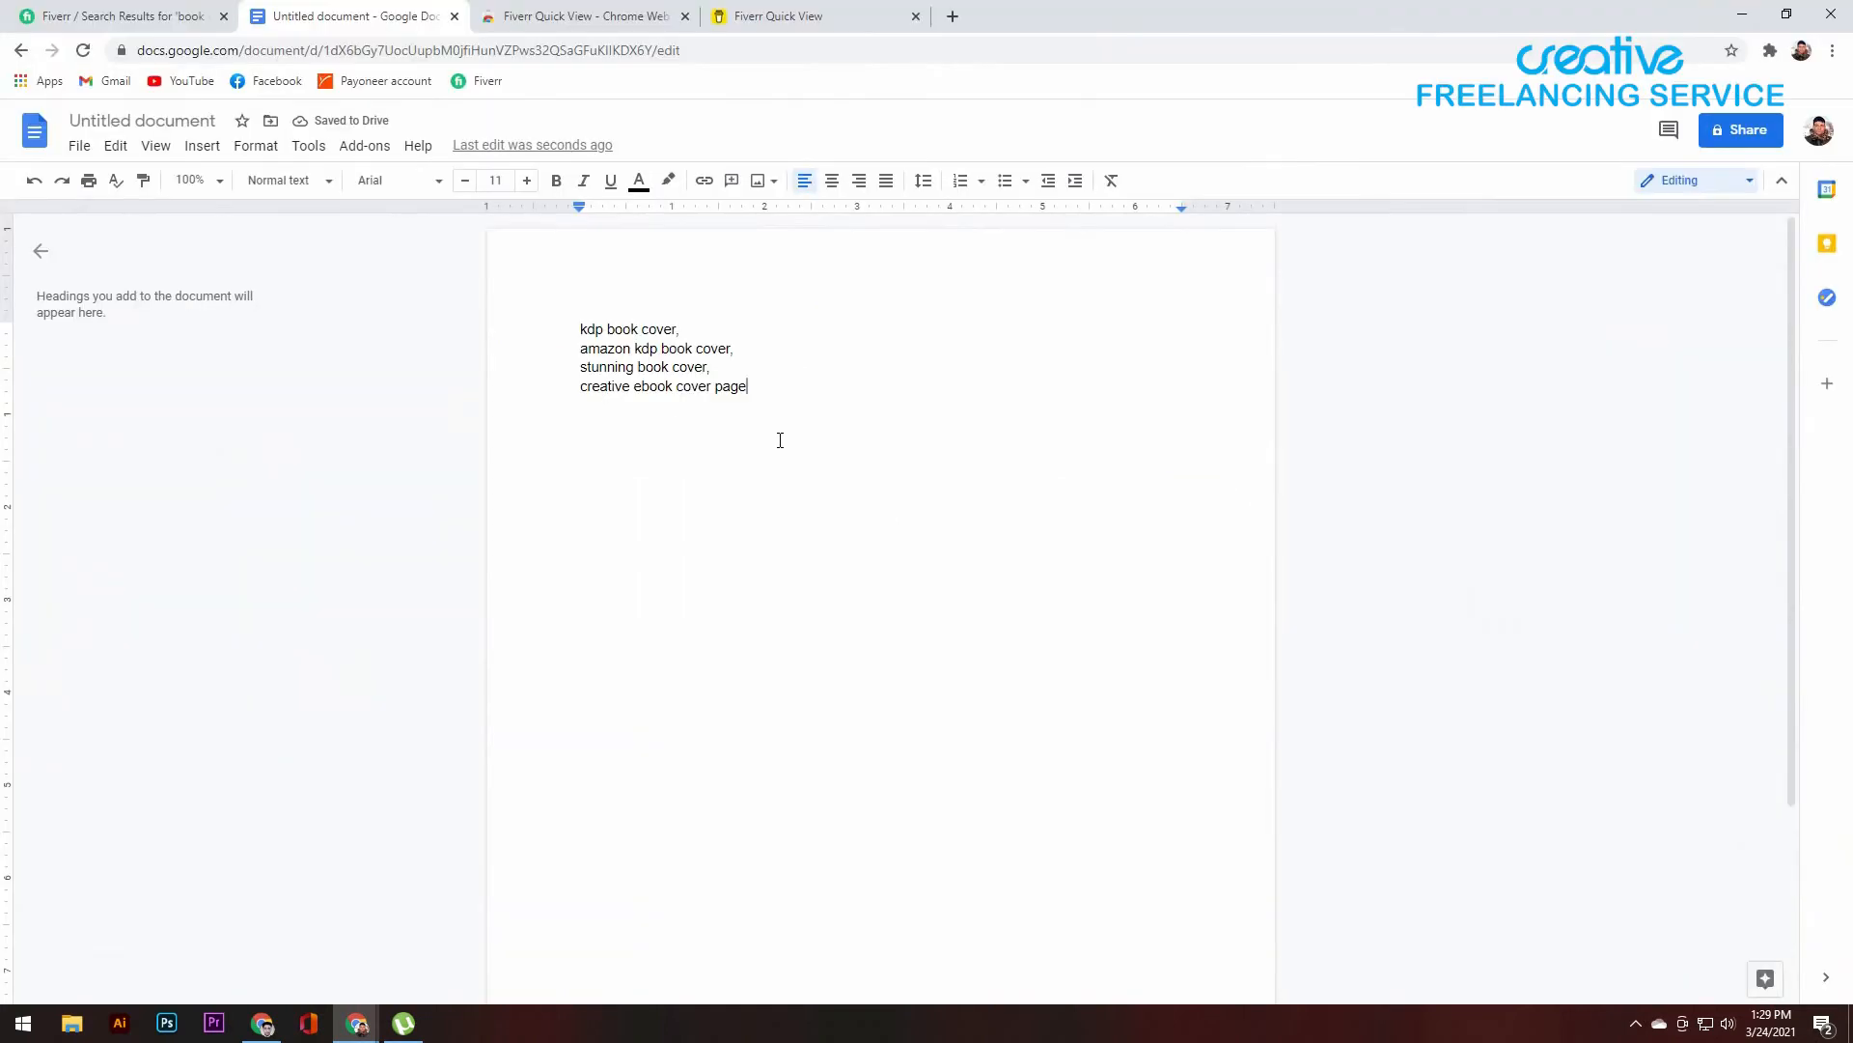
Step: Write the gig title "I will design amazon stunning kdp creative ebook cover" on a separate line below the keyword list
key(Return)
text(I)
text(kdp)
key(BackSpace)
key(BackSpace)
key(BackSpace)
text(amazon kdp,)
key(BackSpace)
key(BackSpace)
key(BackSpace)
key(BackSpace)
key(BackSpace)
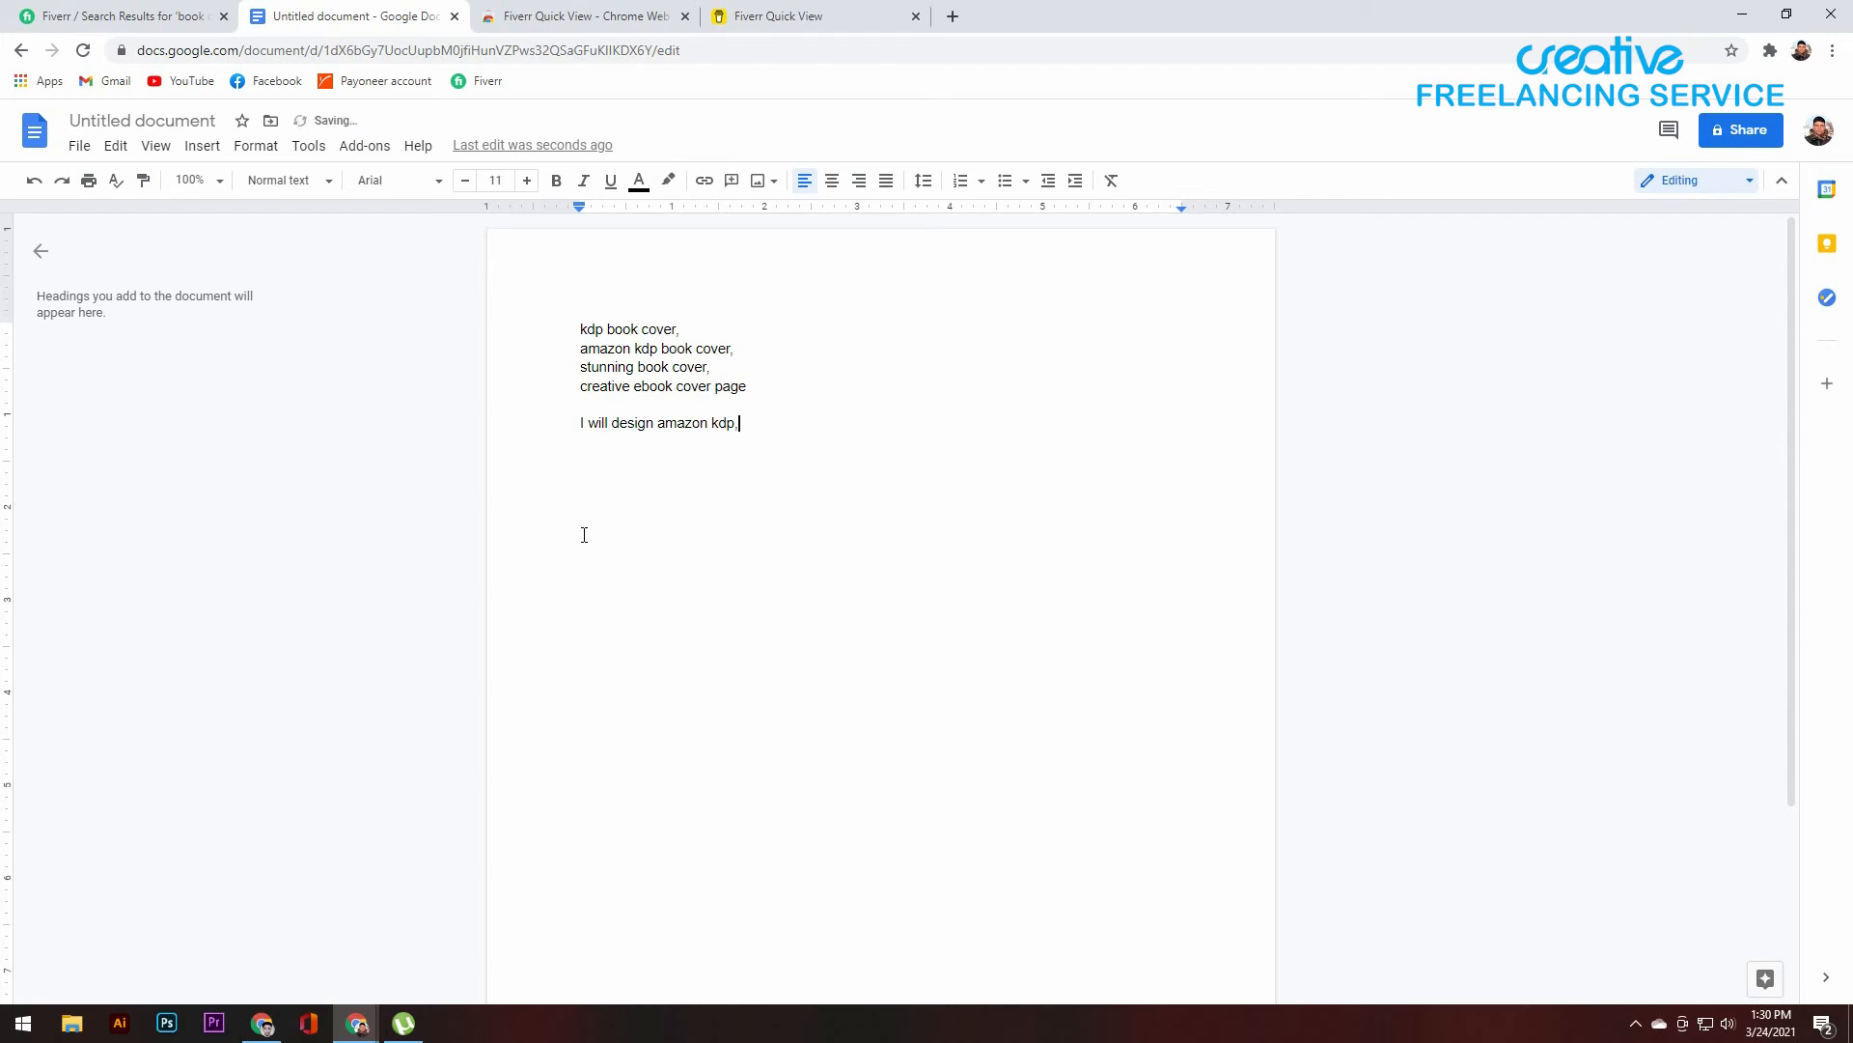
text(stunning kdp creative ebook cover)
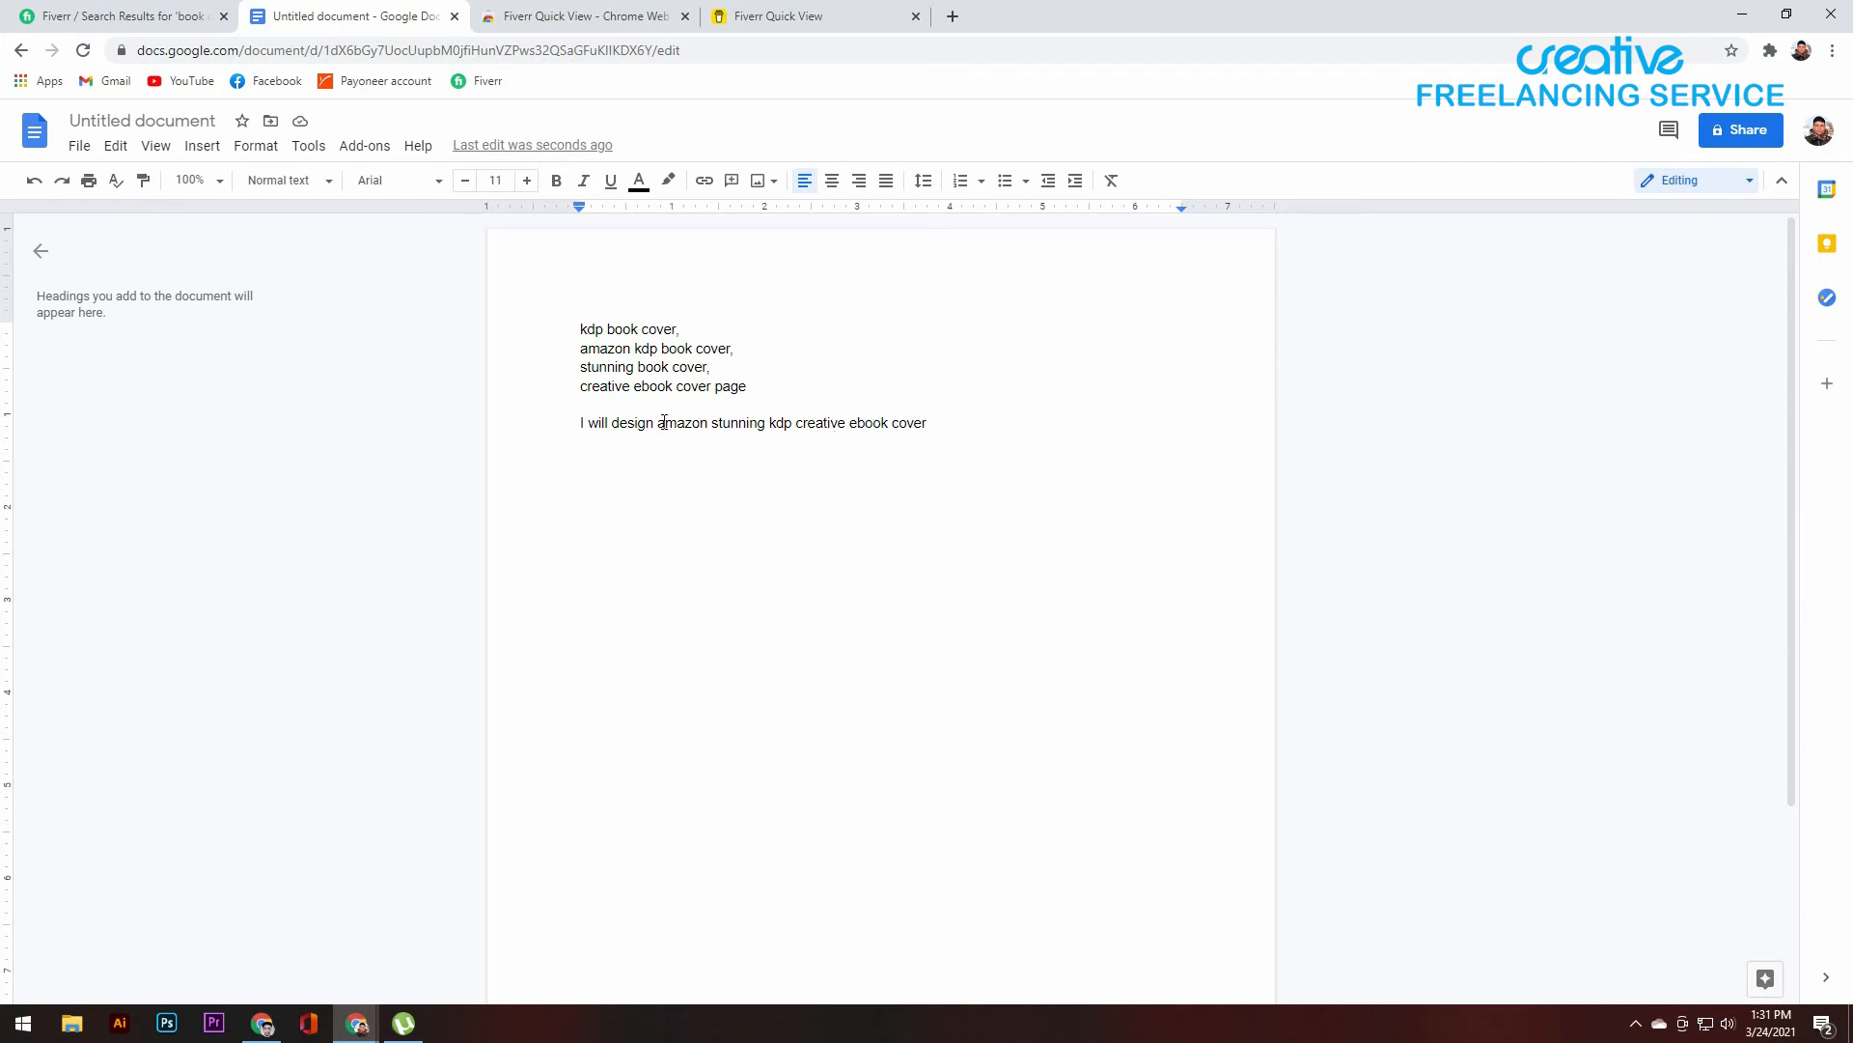
Step: Reword the gig title to read "I will do amazon stunning kdp creative ebook cover design"
drag(654, 423, 614, 424)
key(BackSpace)
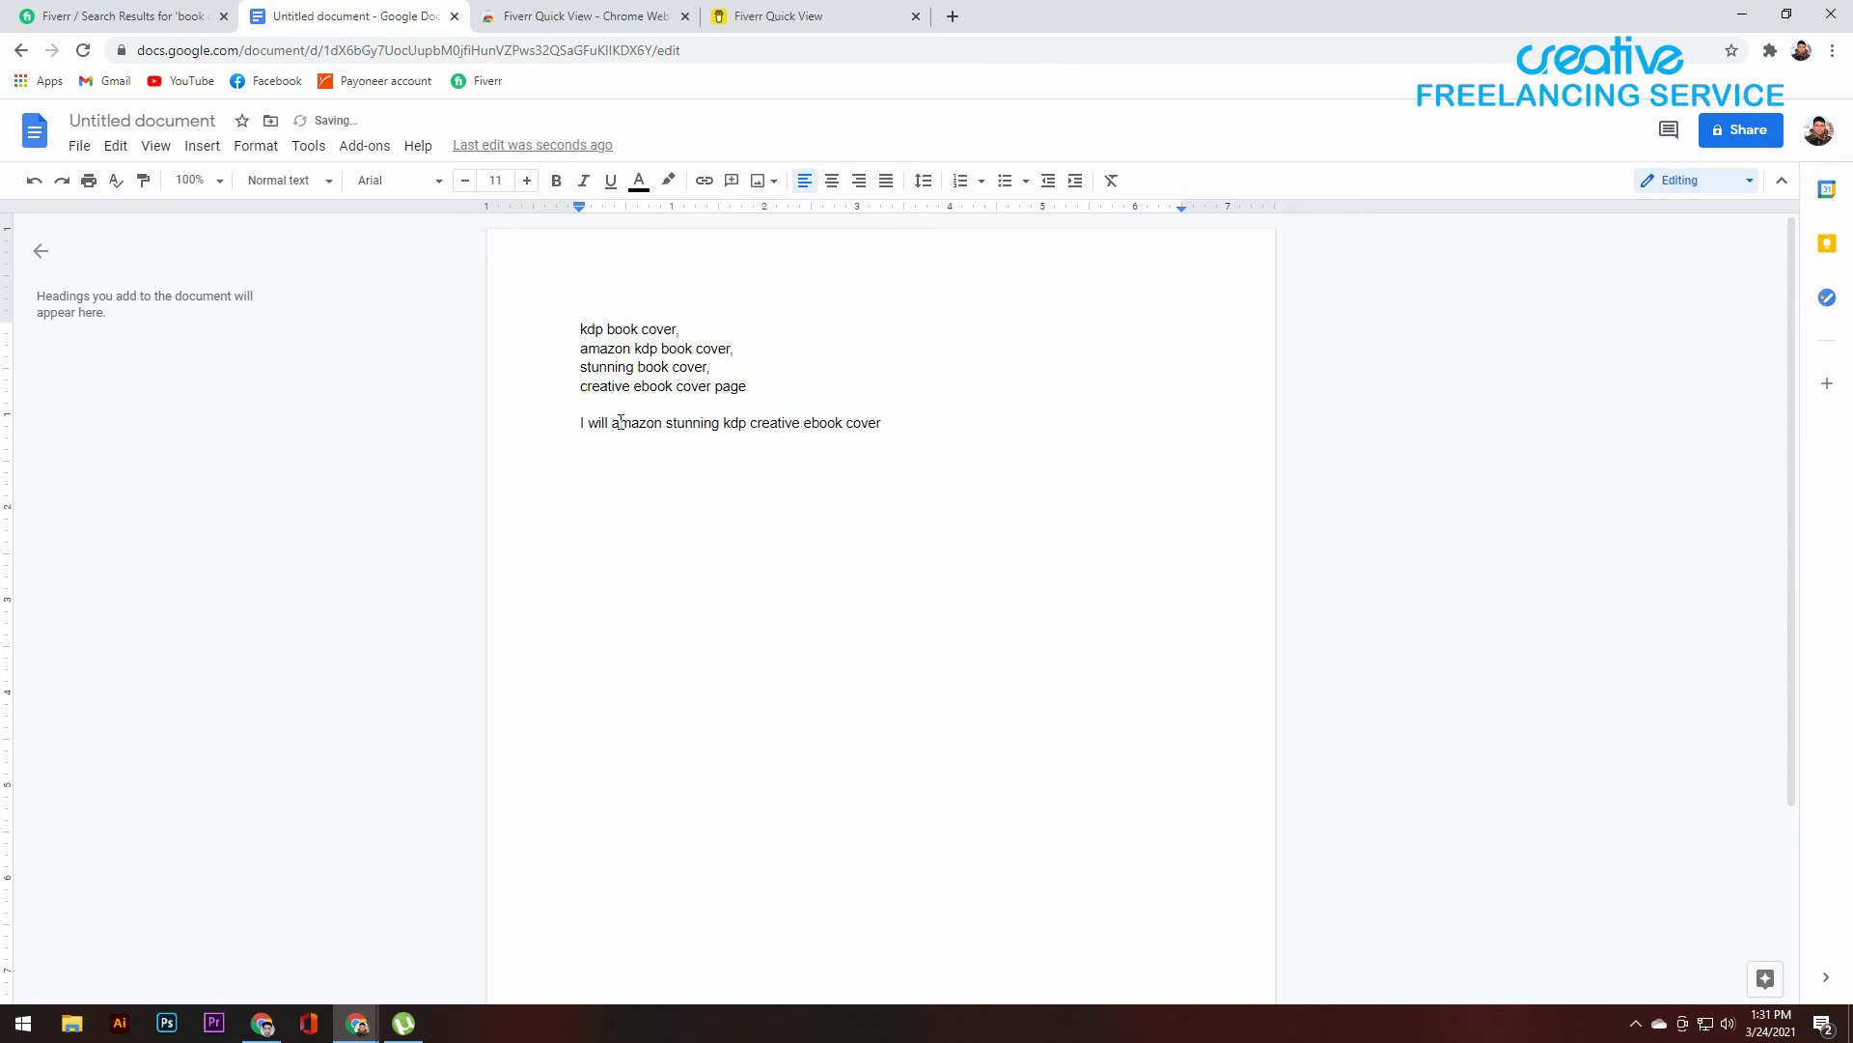
text(do)
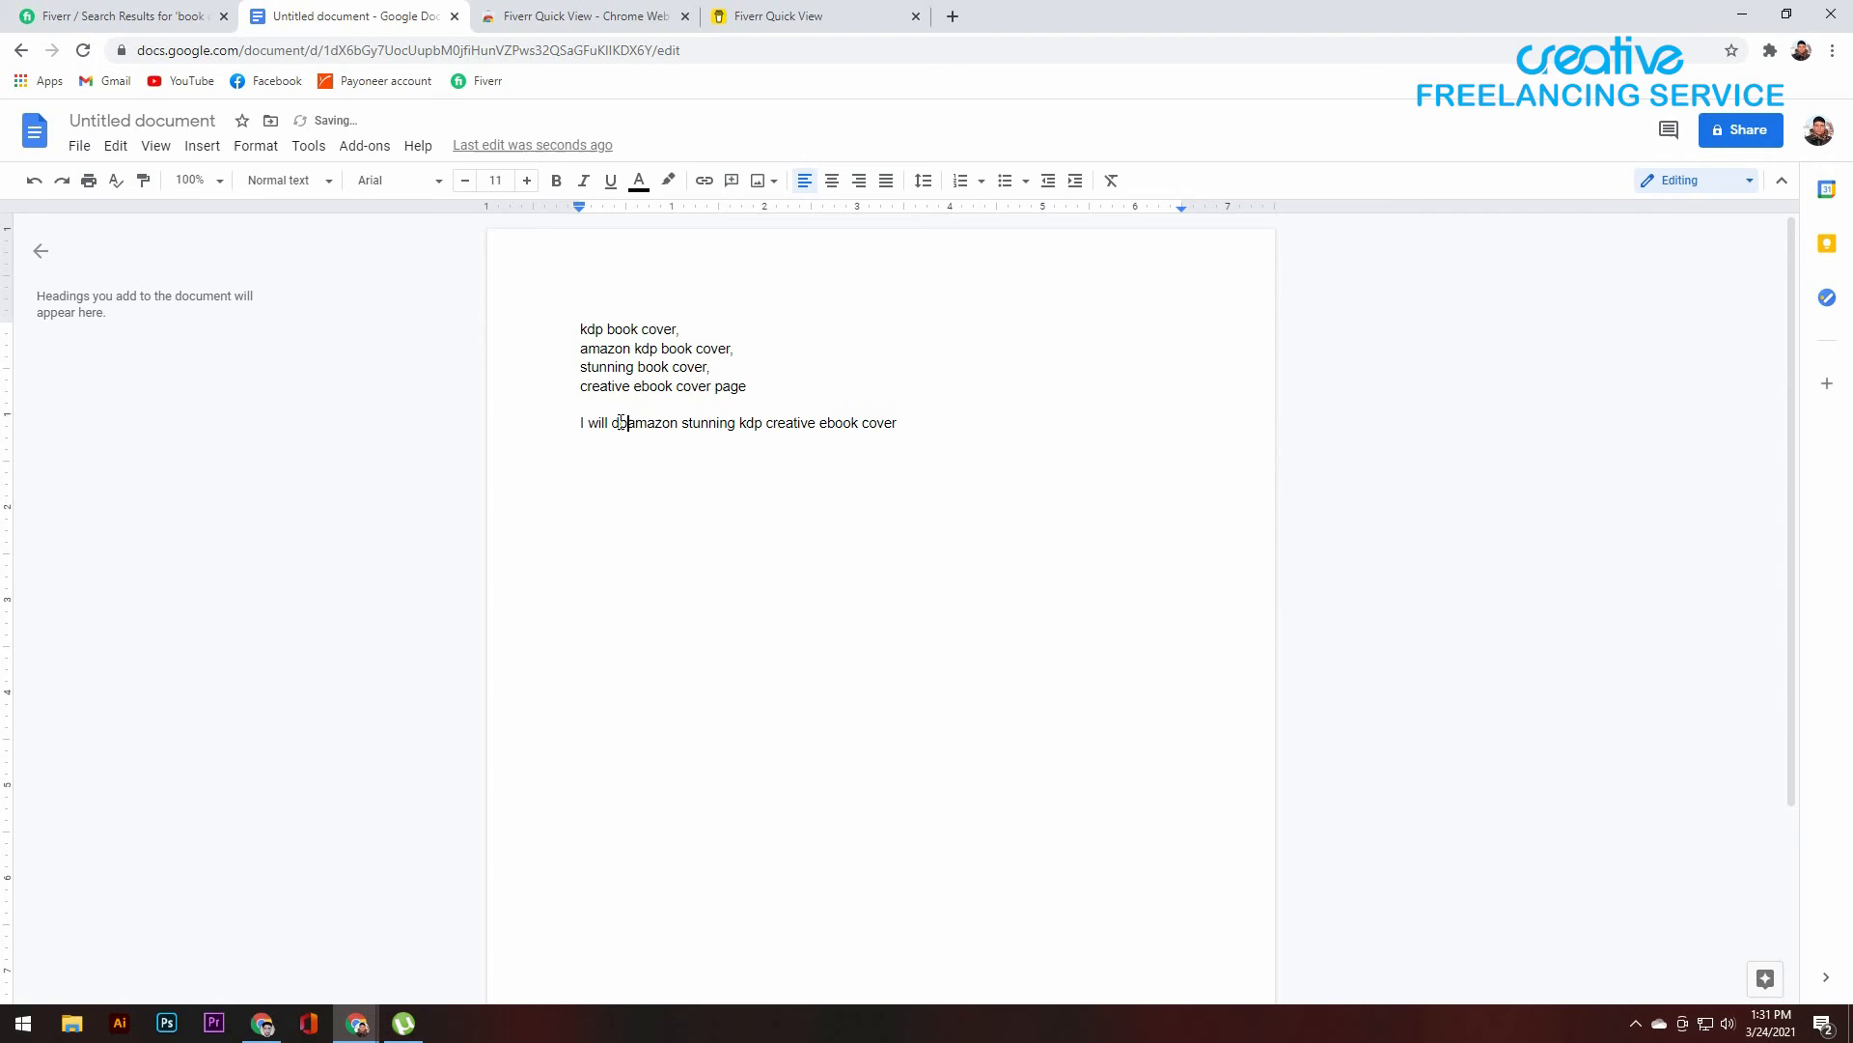
click(923, 443)
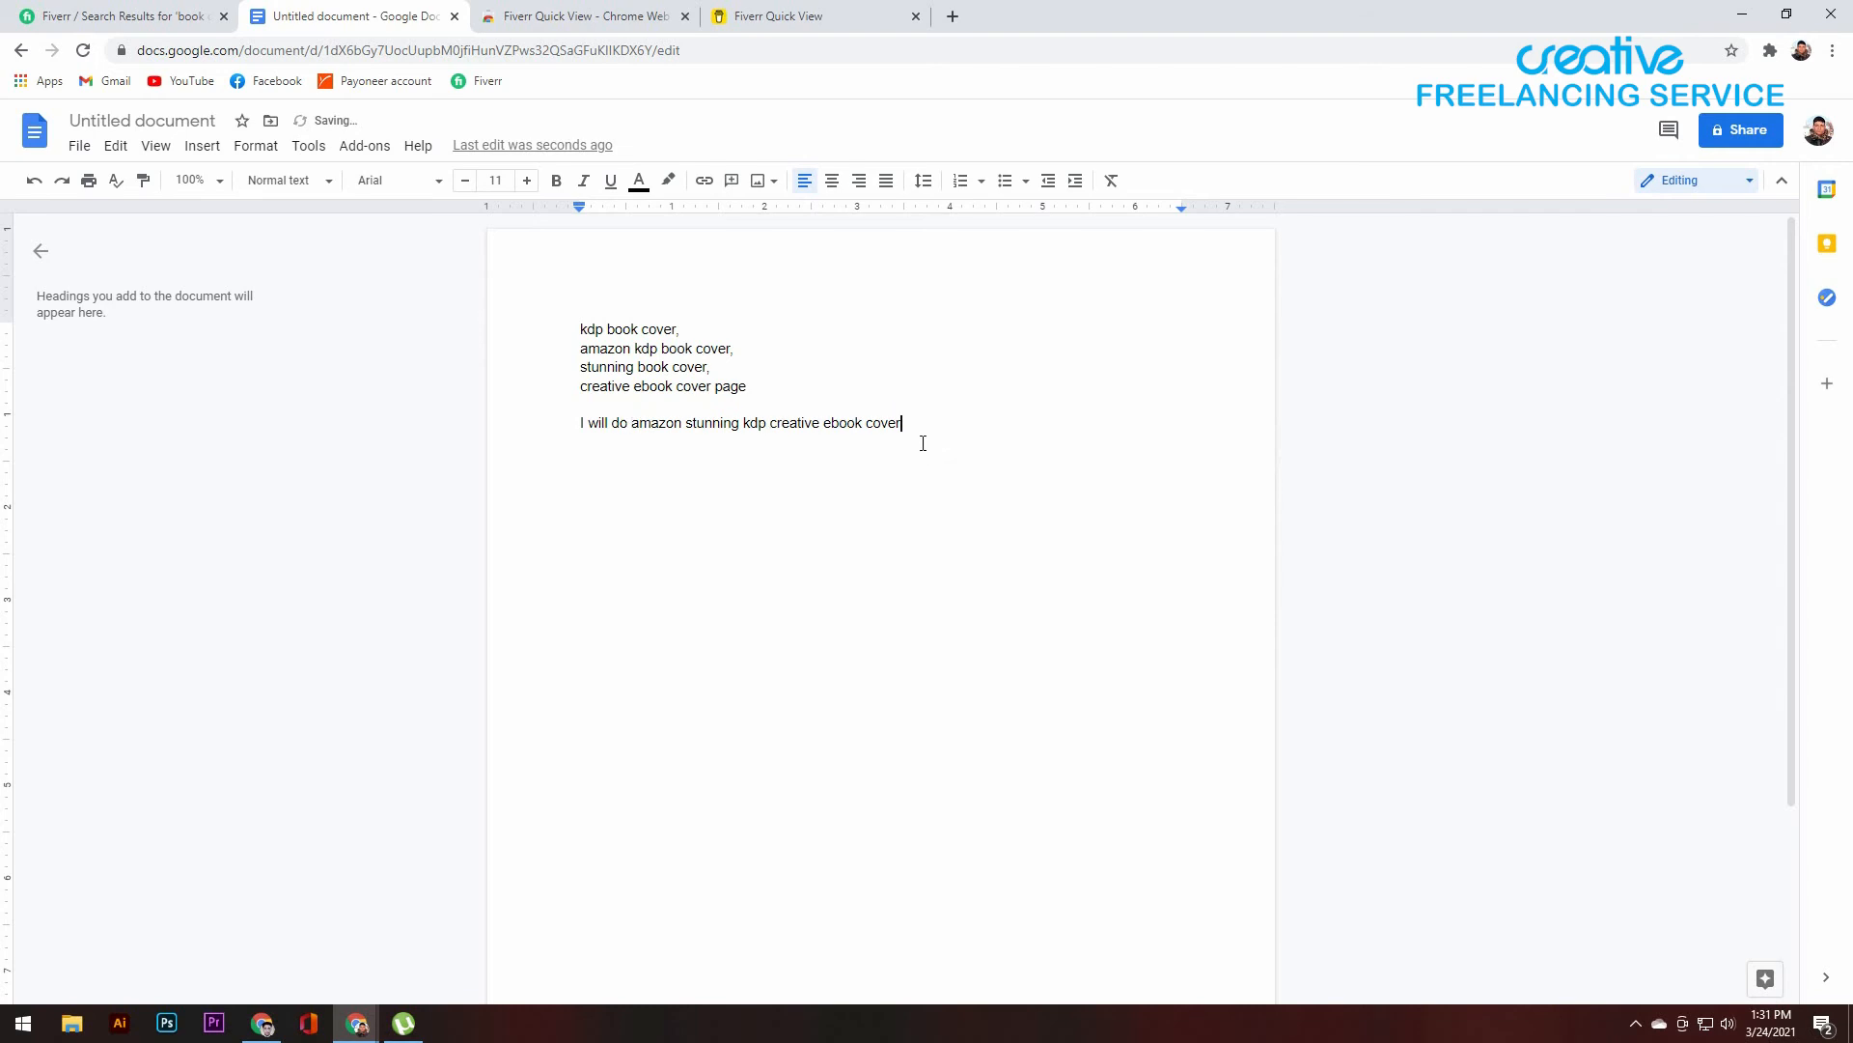
text(design)
Step: Search Google for "wordcounter" in a new browser tab and paste the copied gig title into WordCounter.net to check its length
drag(962, 423, 557, 430)
key(ctrl+c)
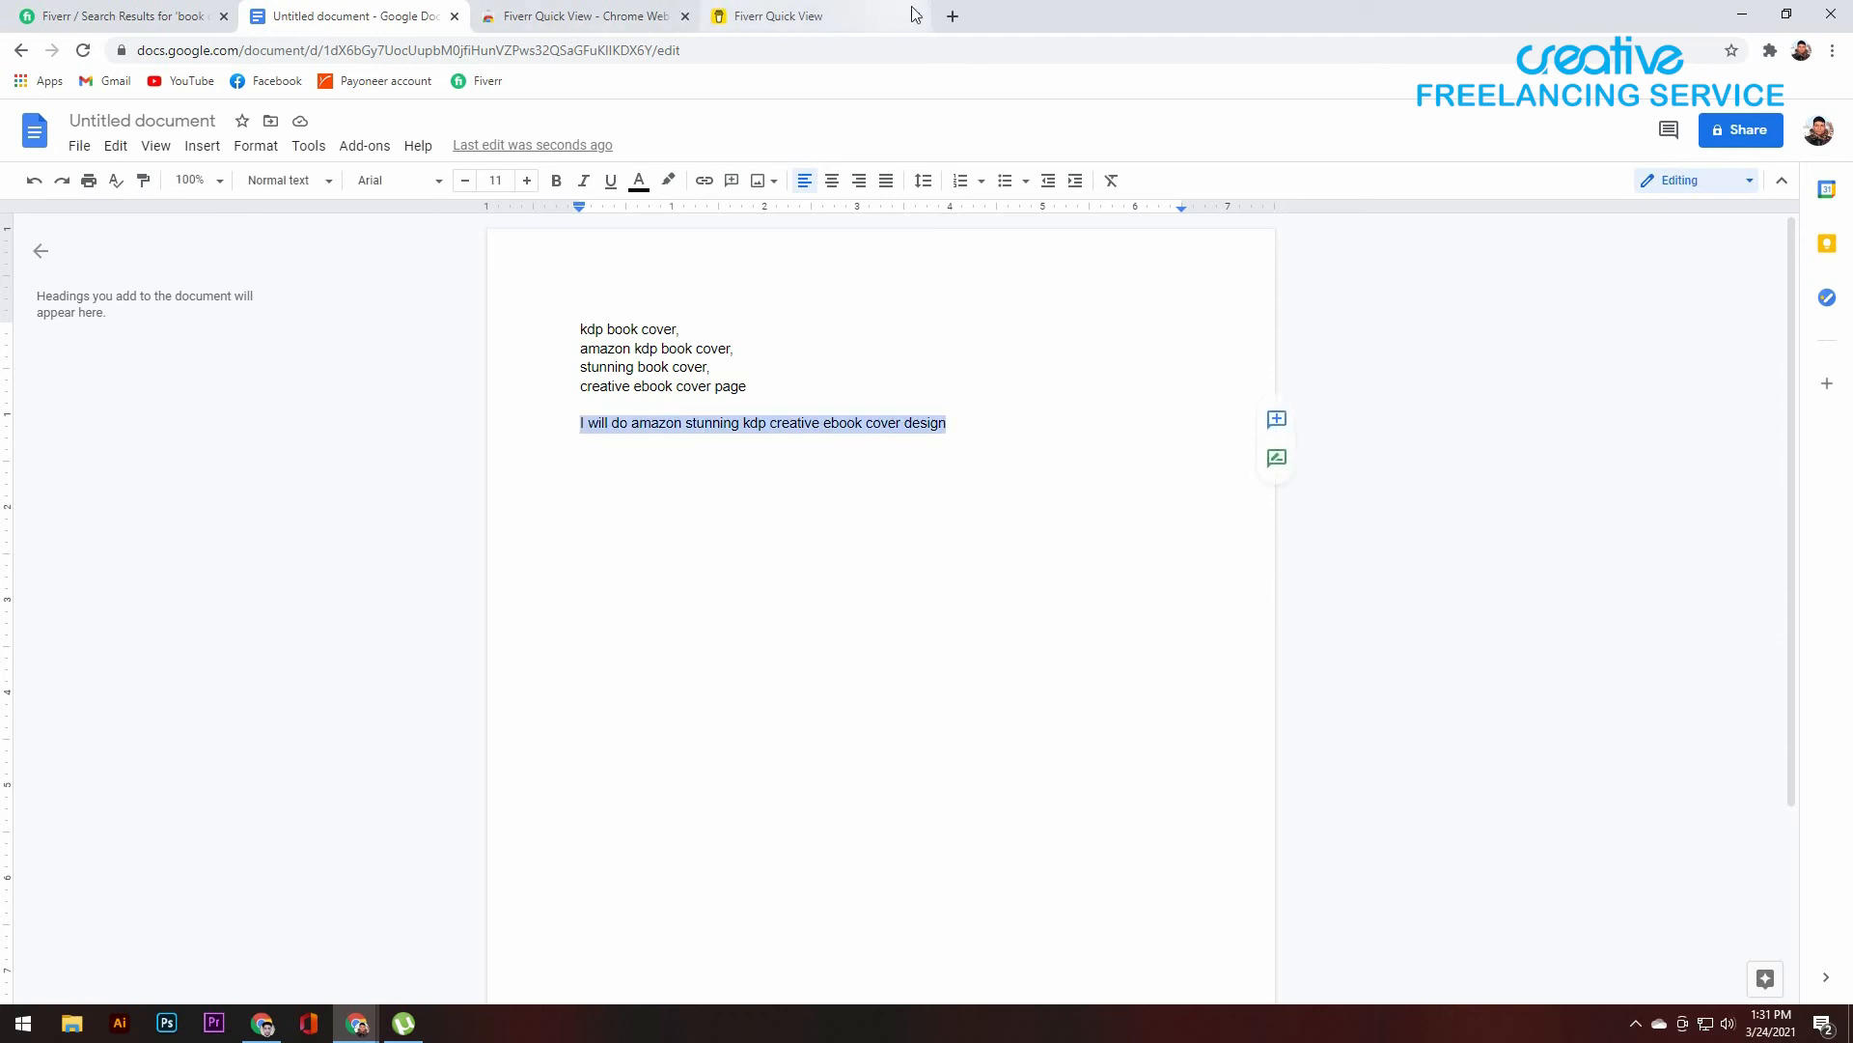
click(953, 17)
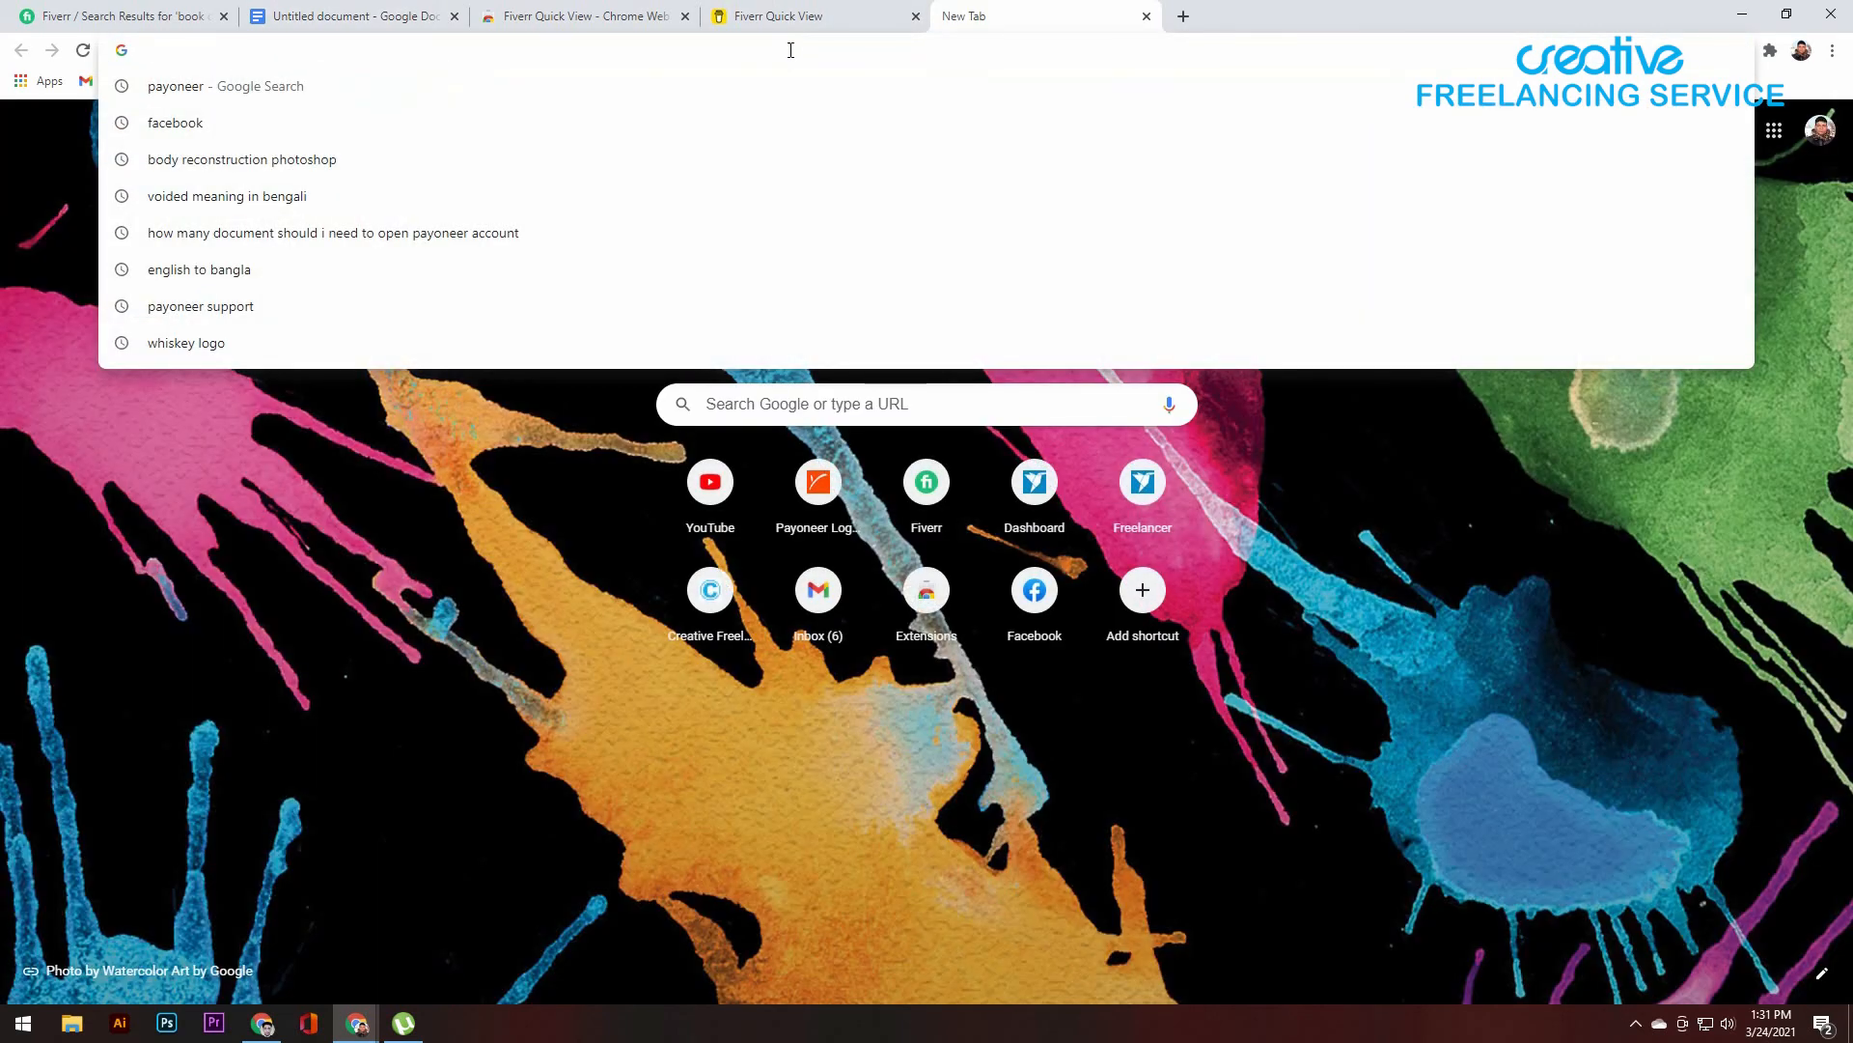
text(w)
key(BackSpace)
text(ordcoun)
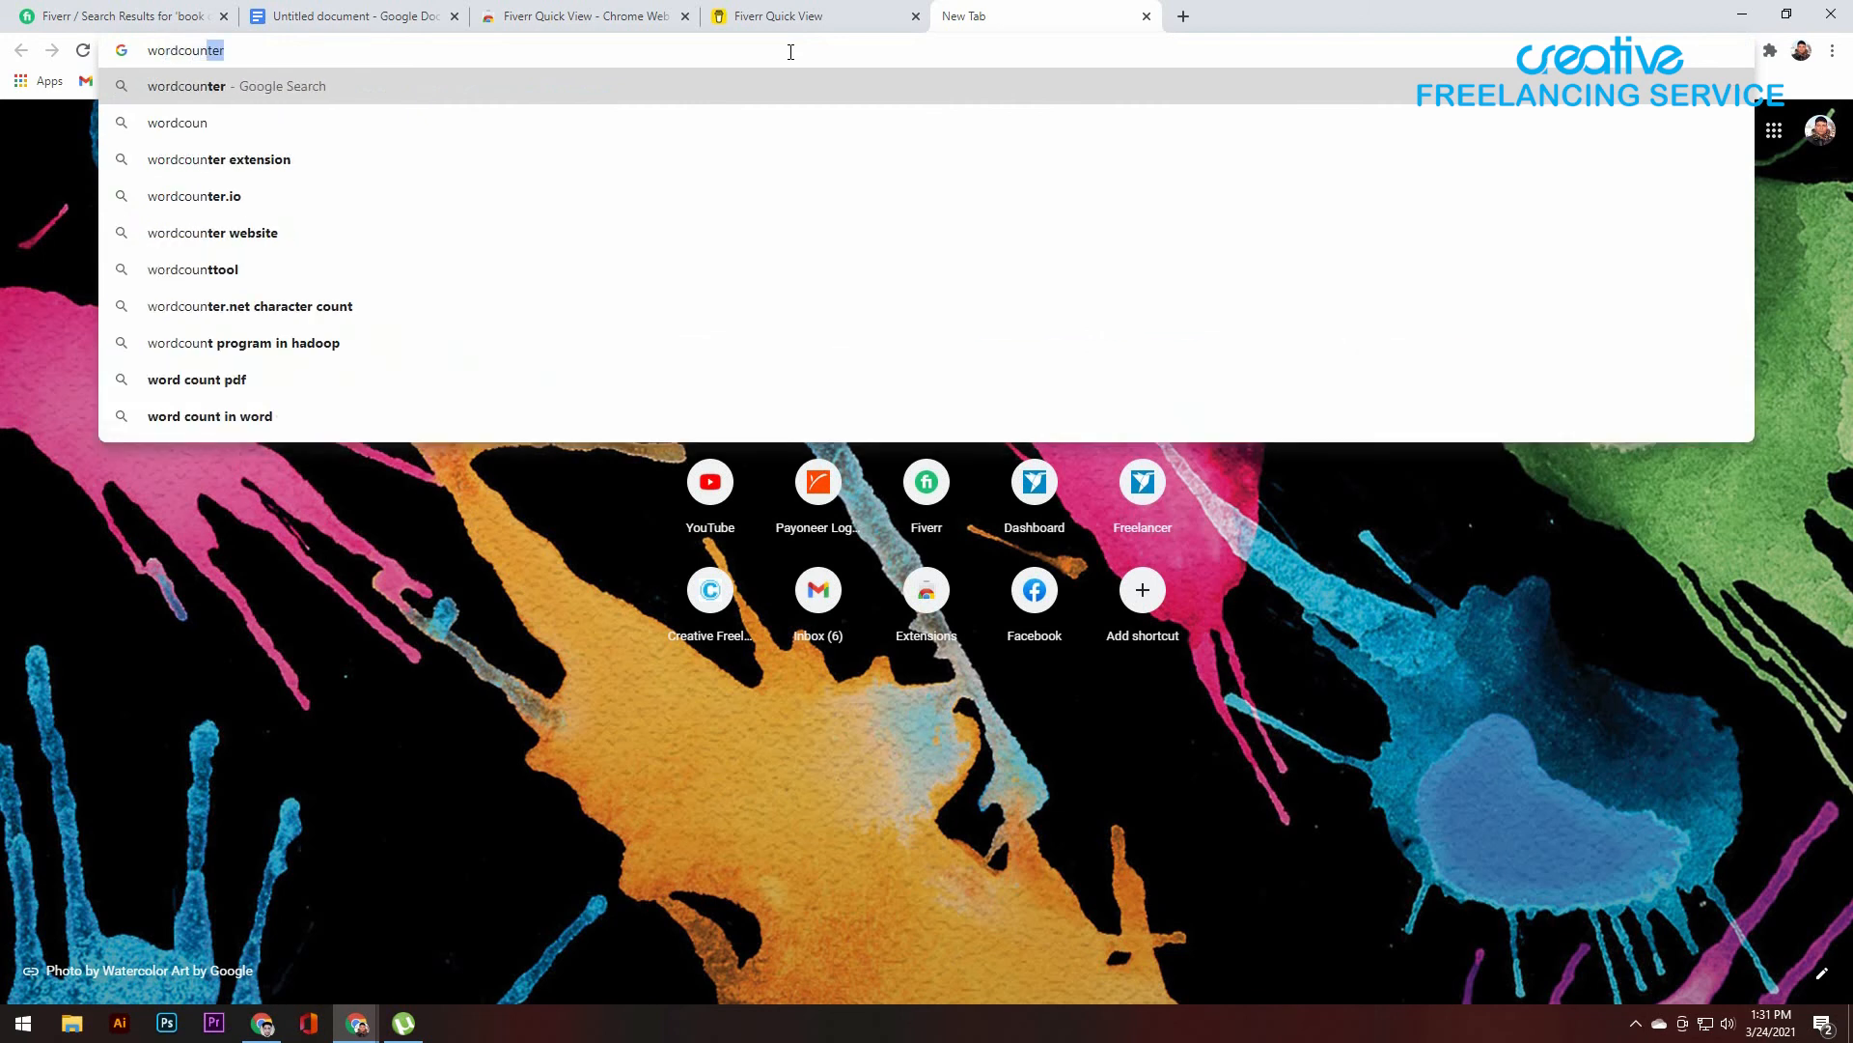
key(Return)
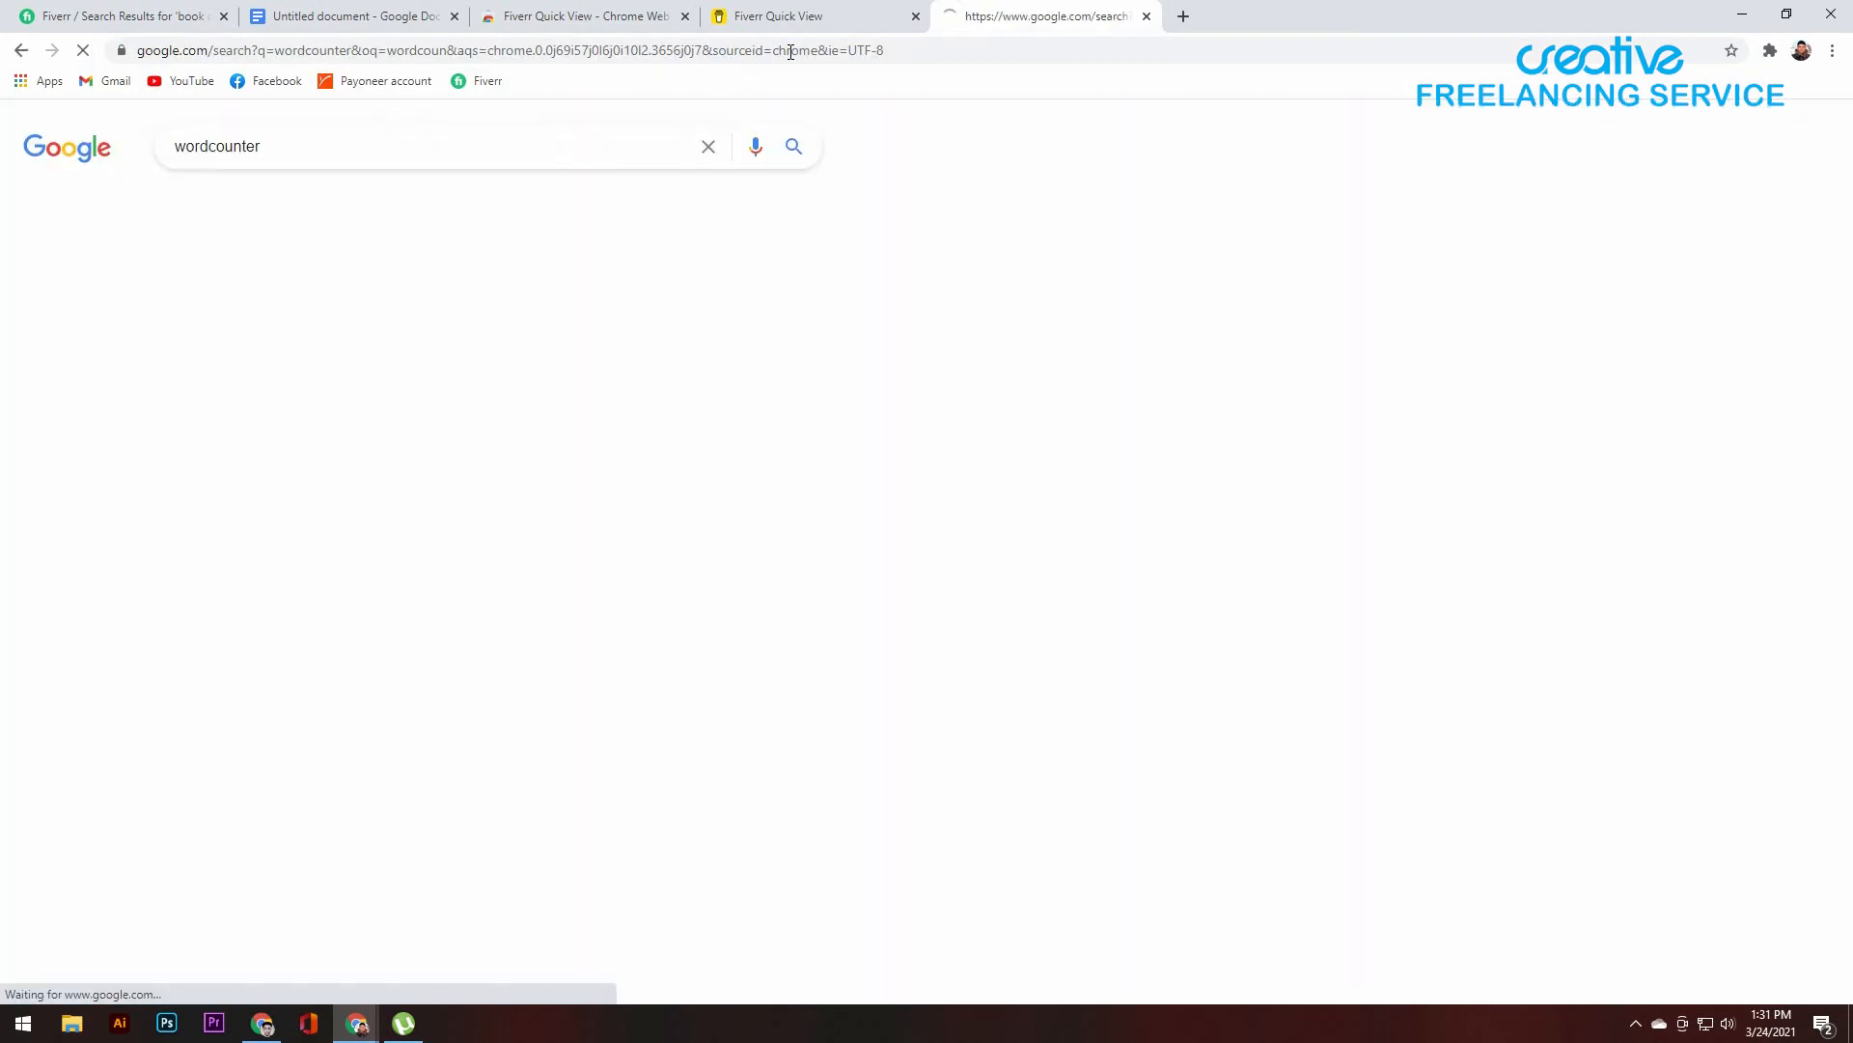
click(326, 322)
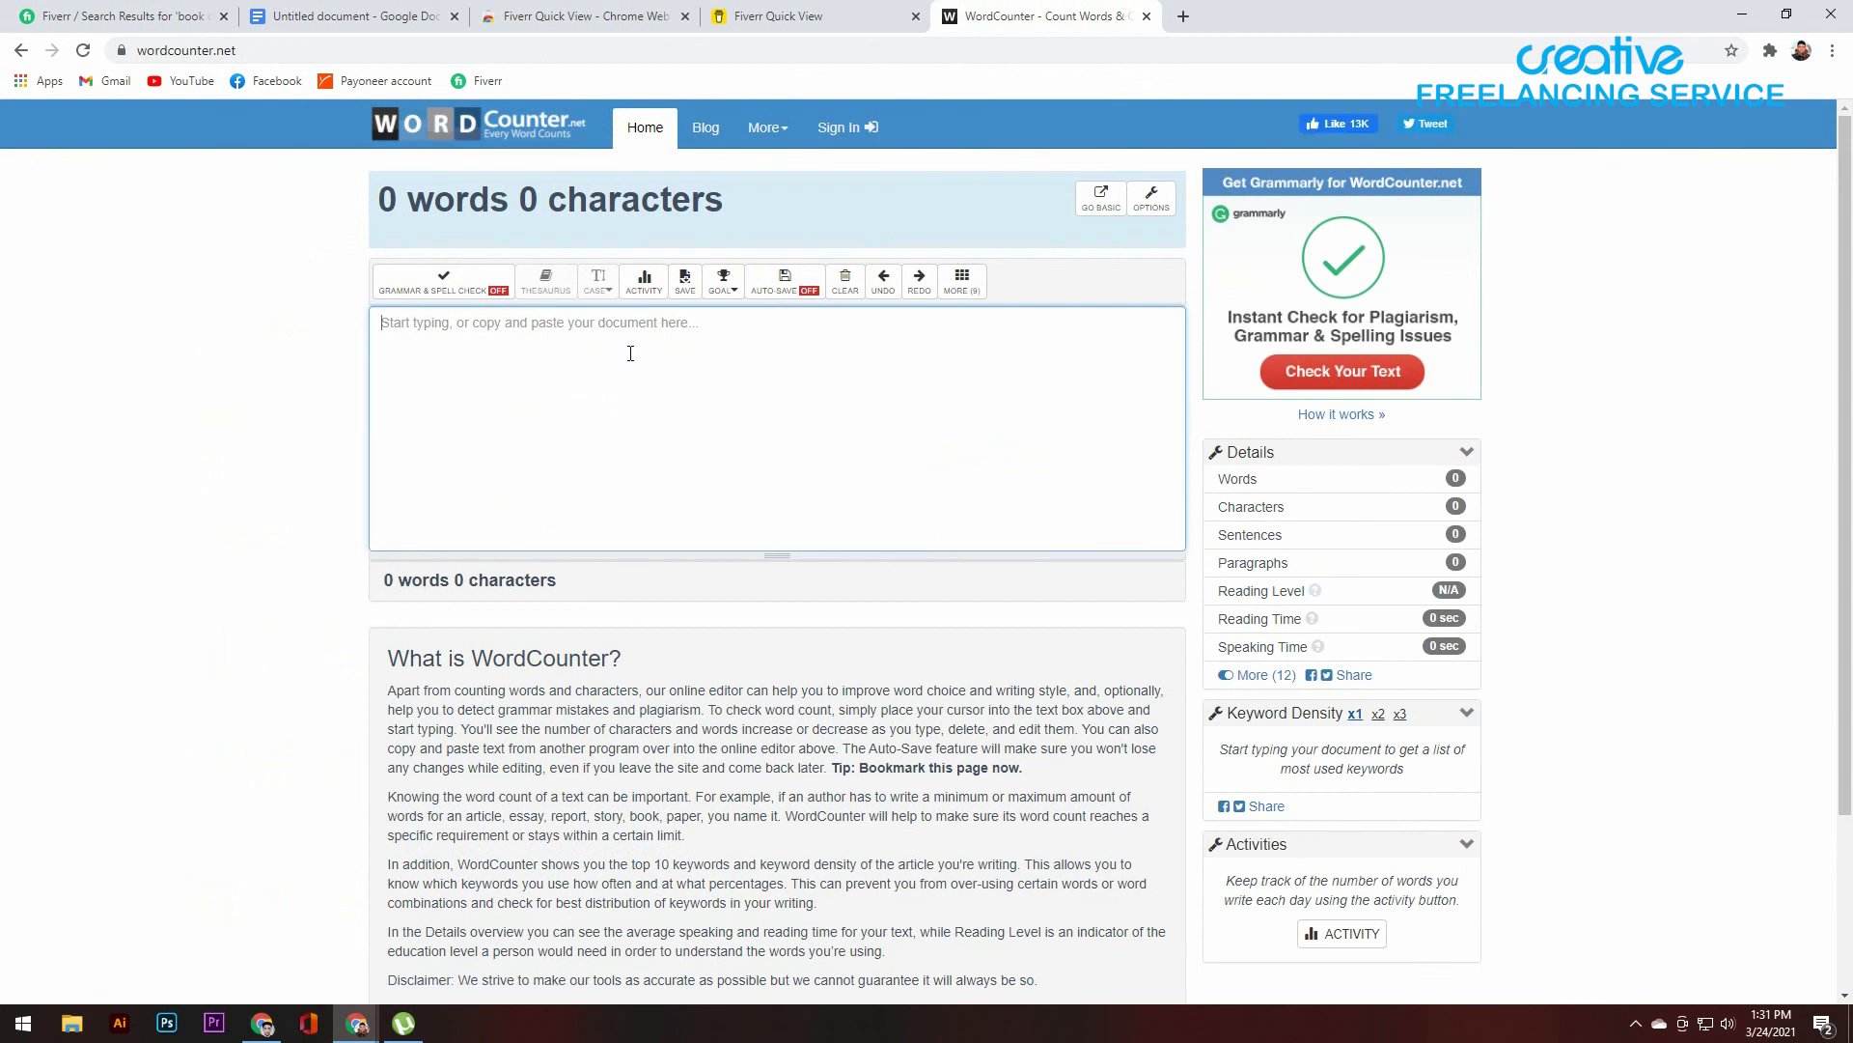
key(ctrl+v)
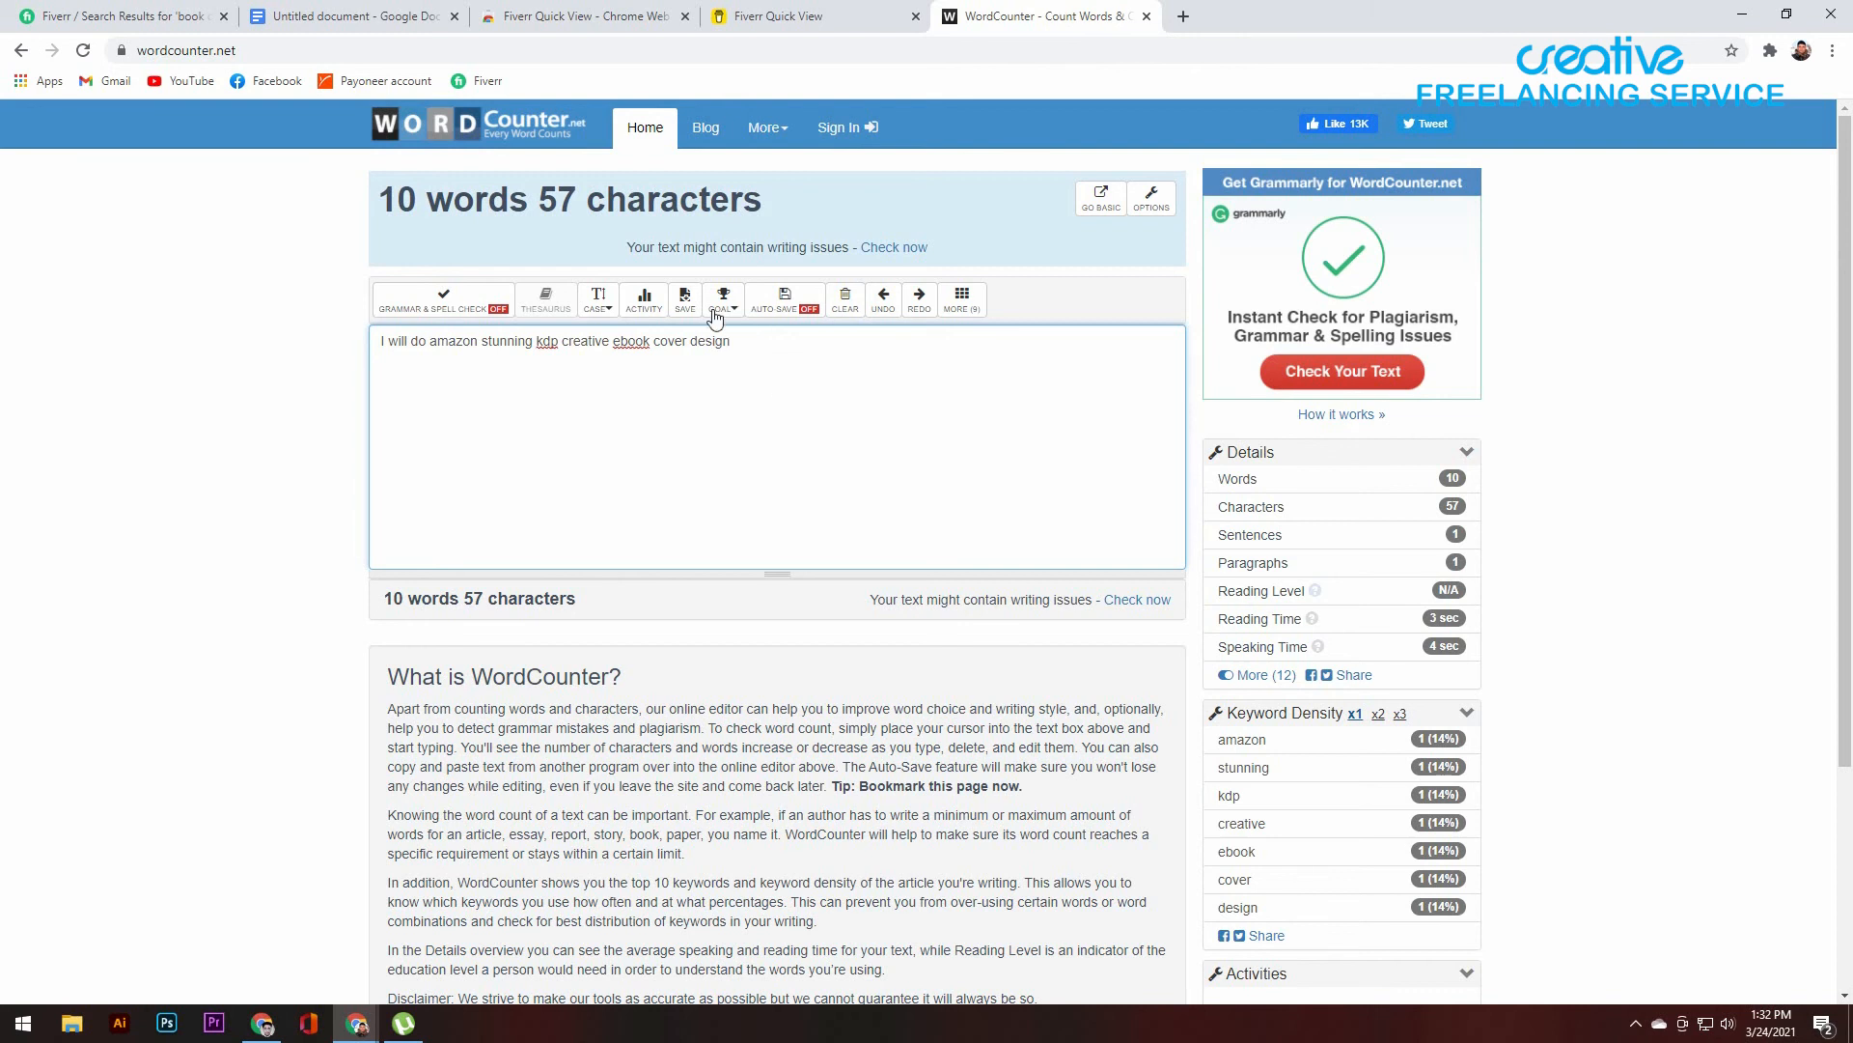
Step: Switch back to the Google Docs document and review the gig title below the keyword list
click(344, 15)
click(723, 435)
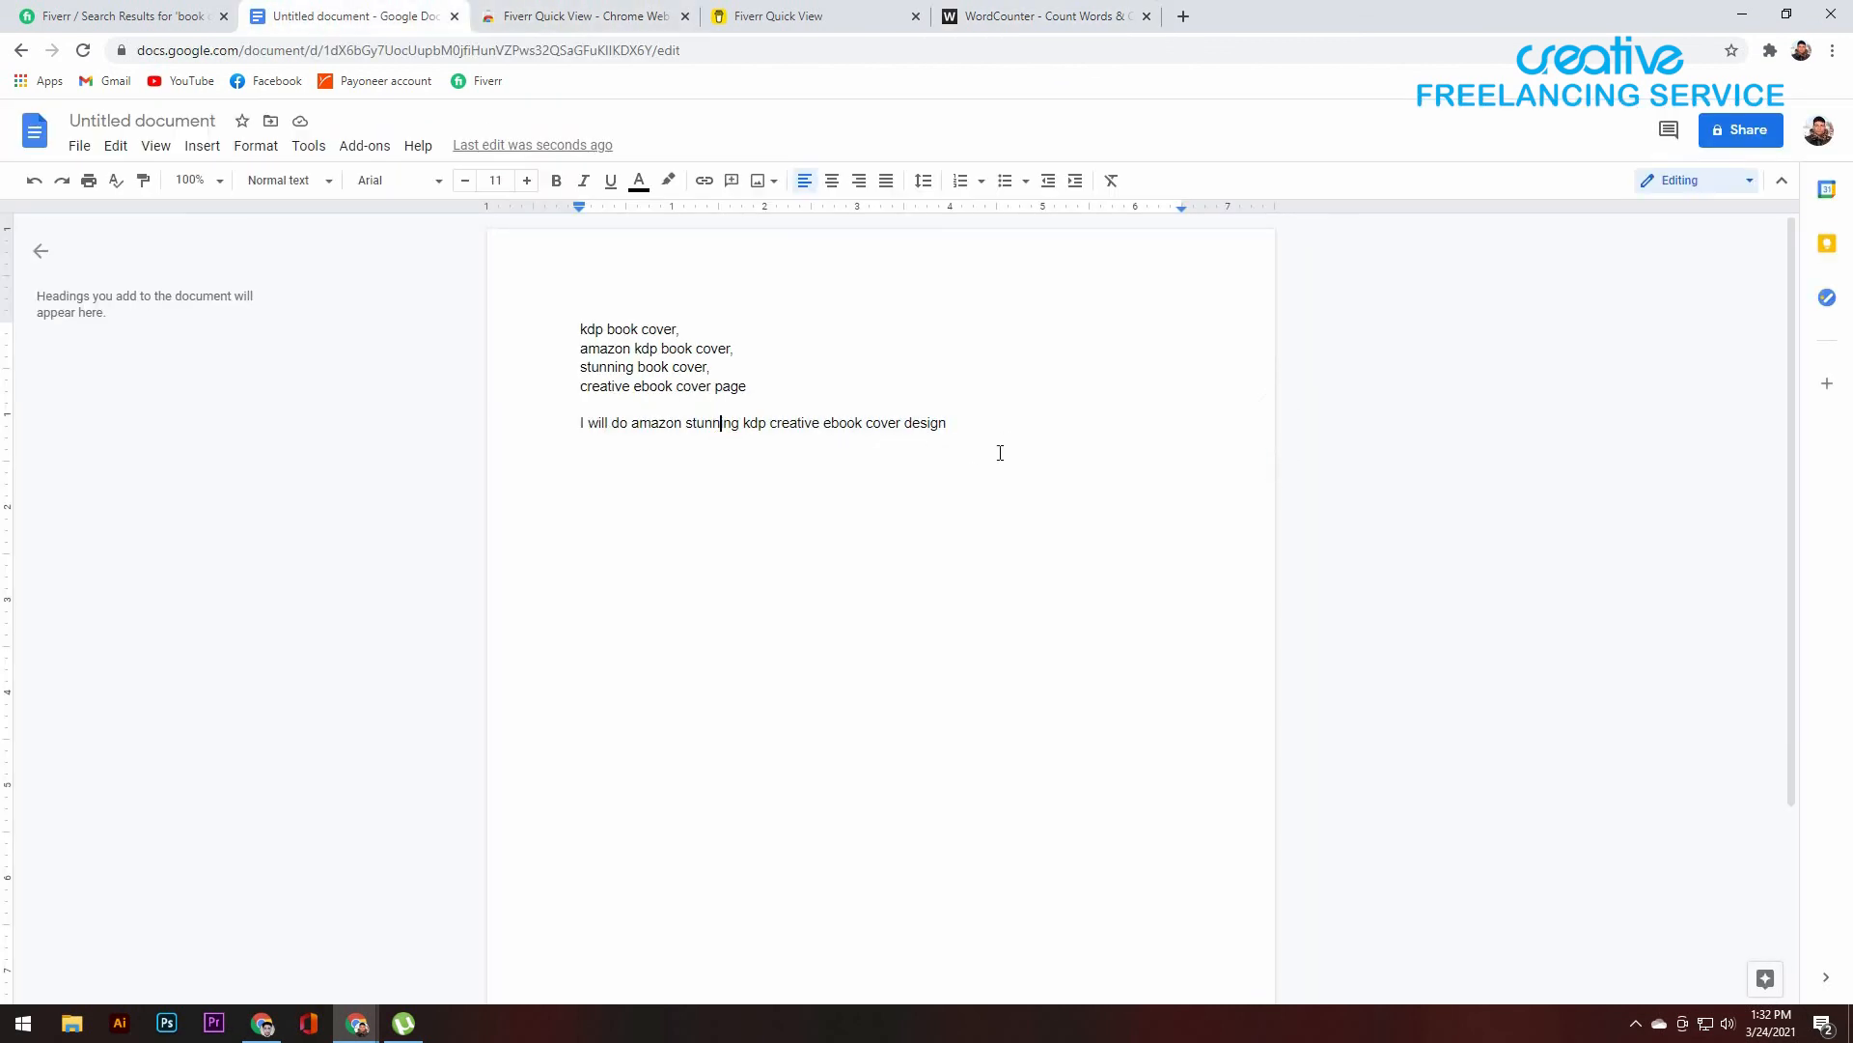
drag(959, 430, 495, 424)
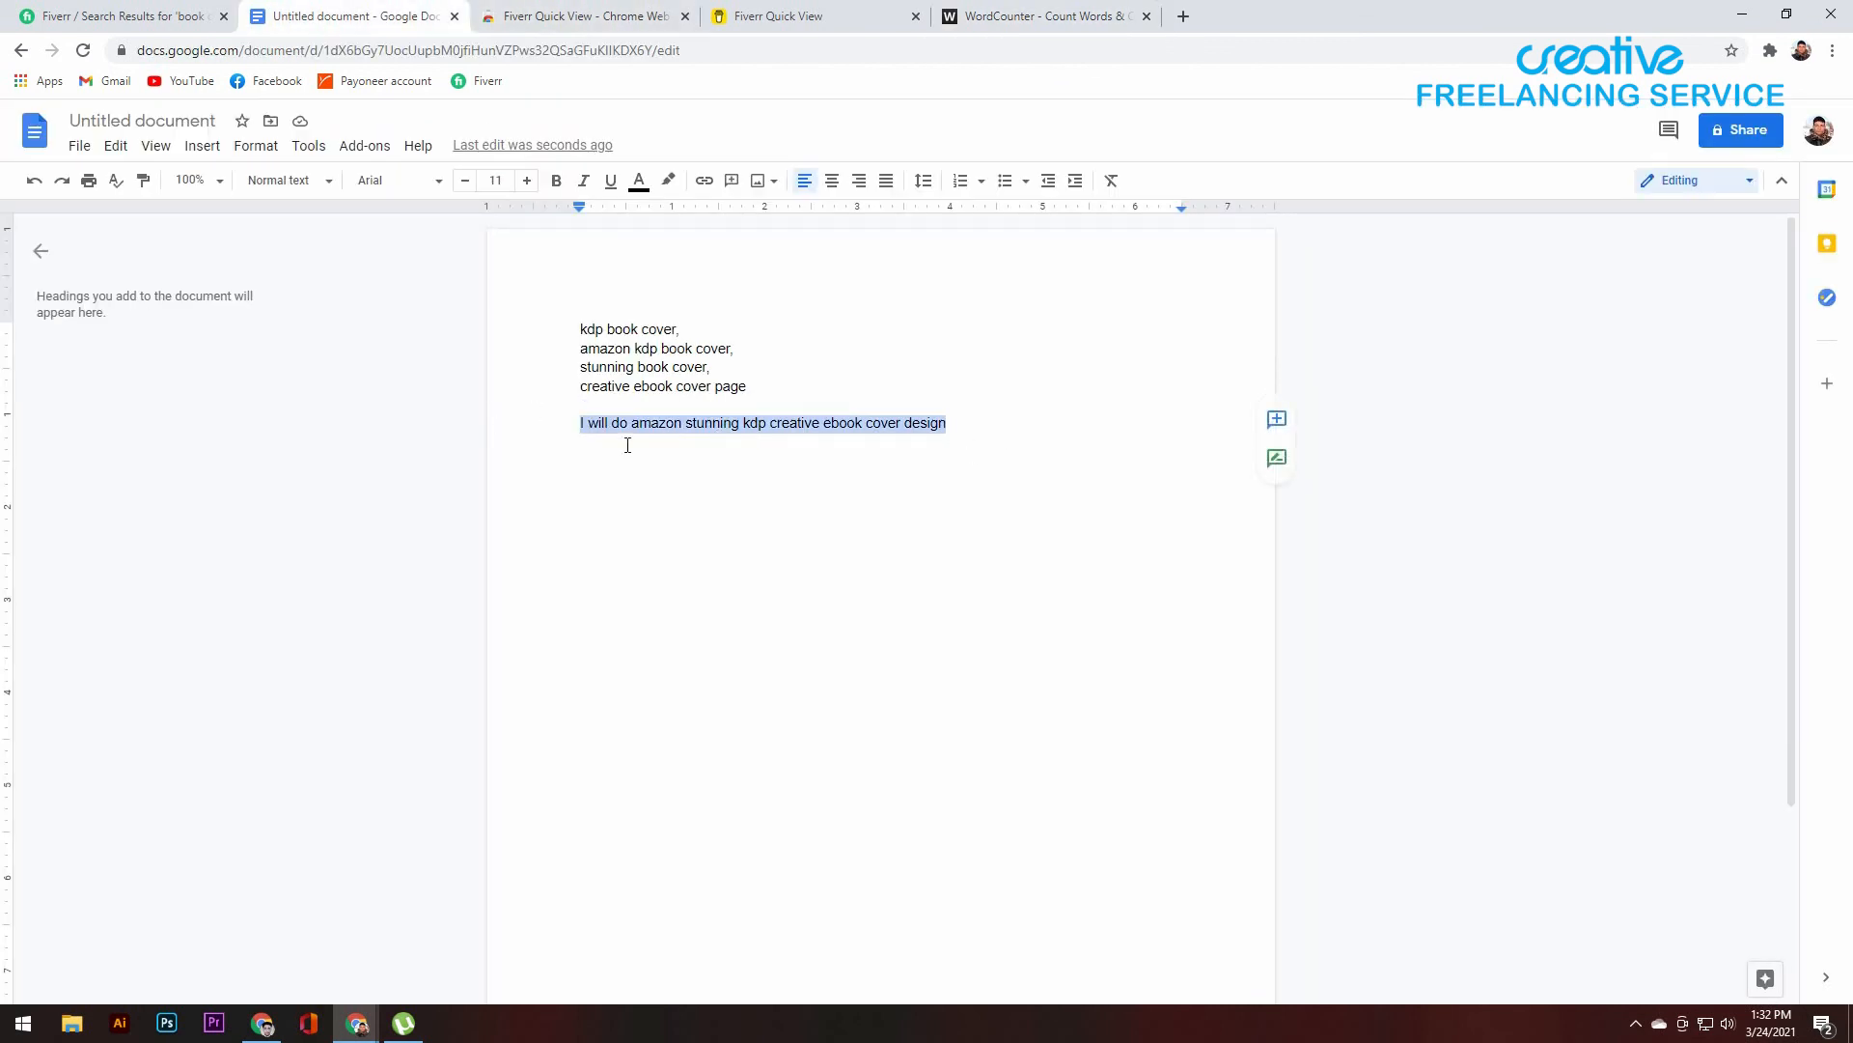
click(987, 467)
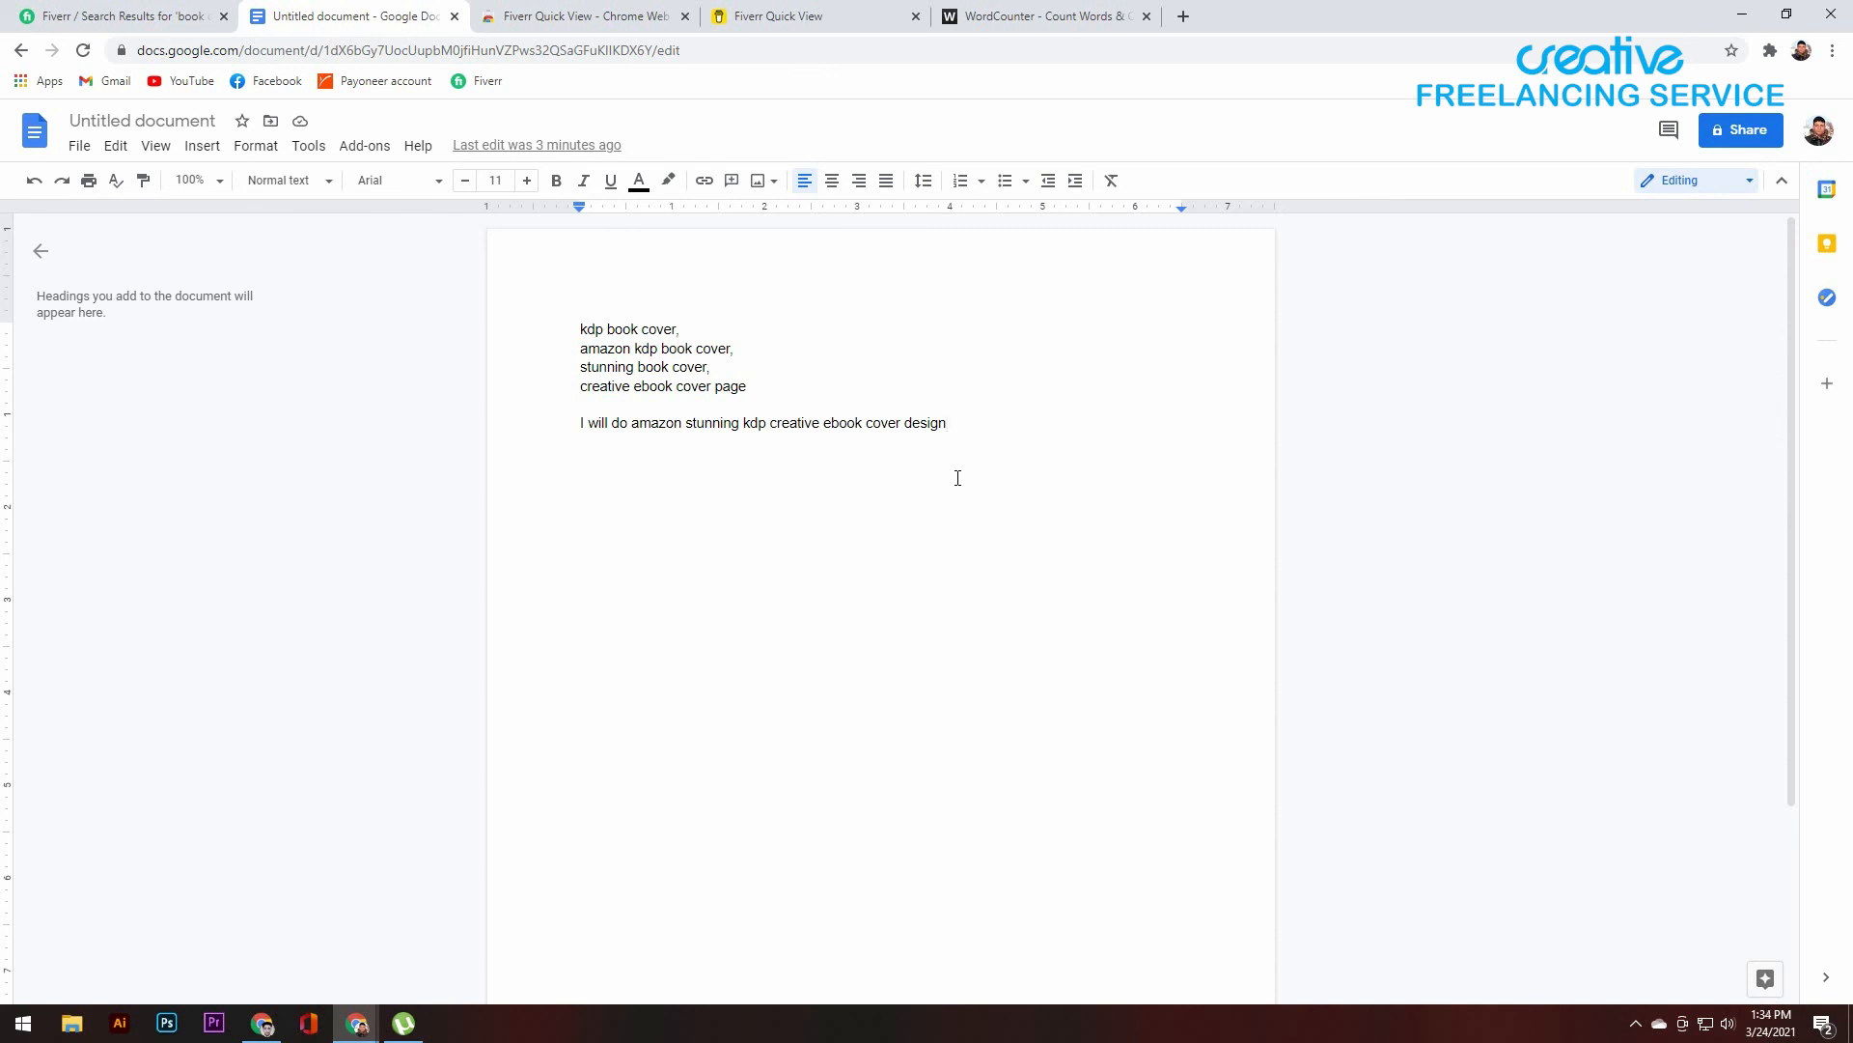
double_click(1351, 502)
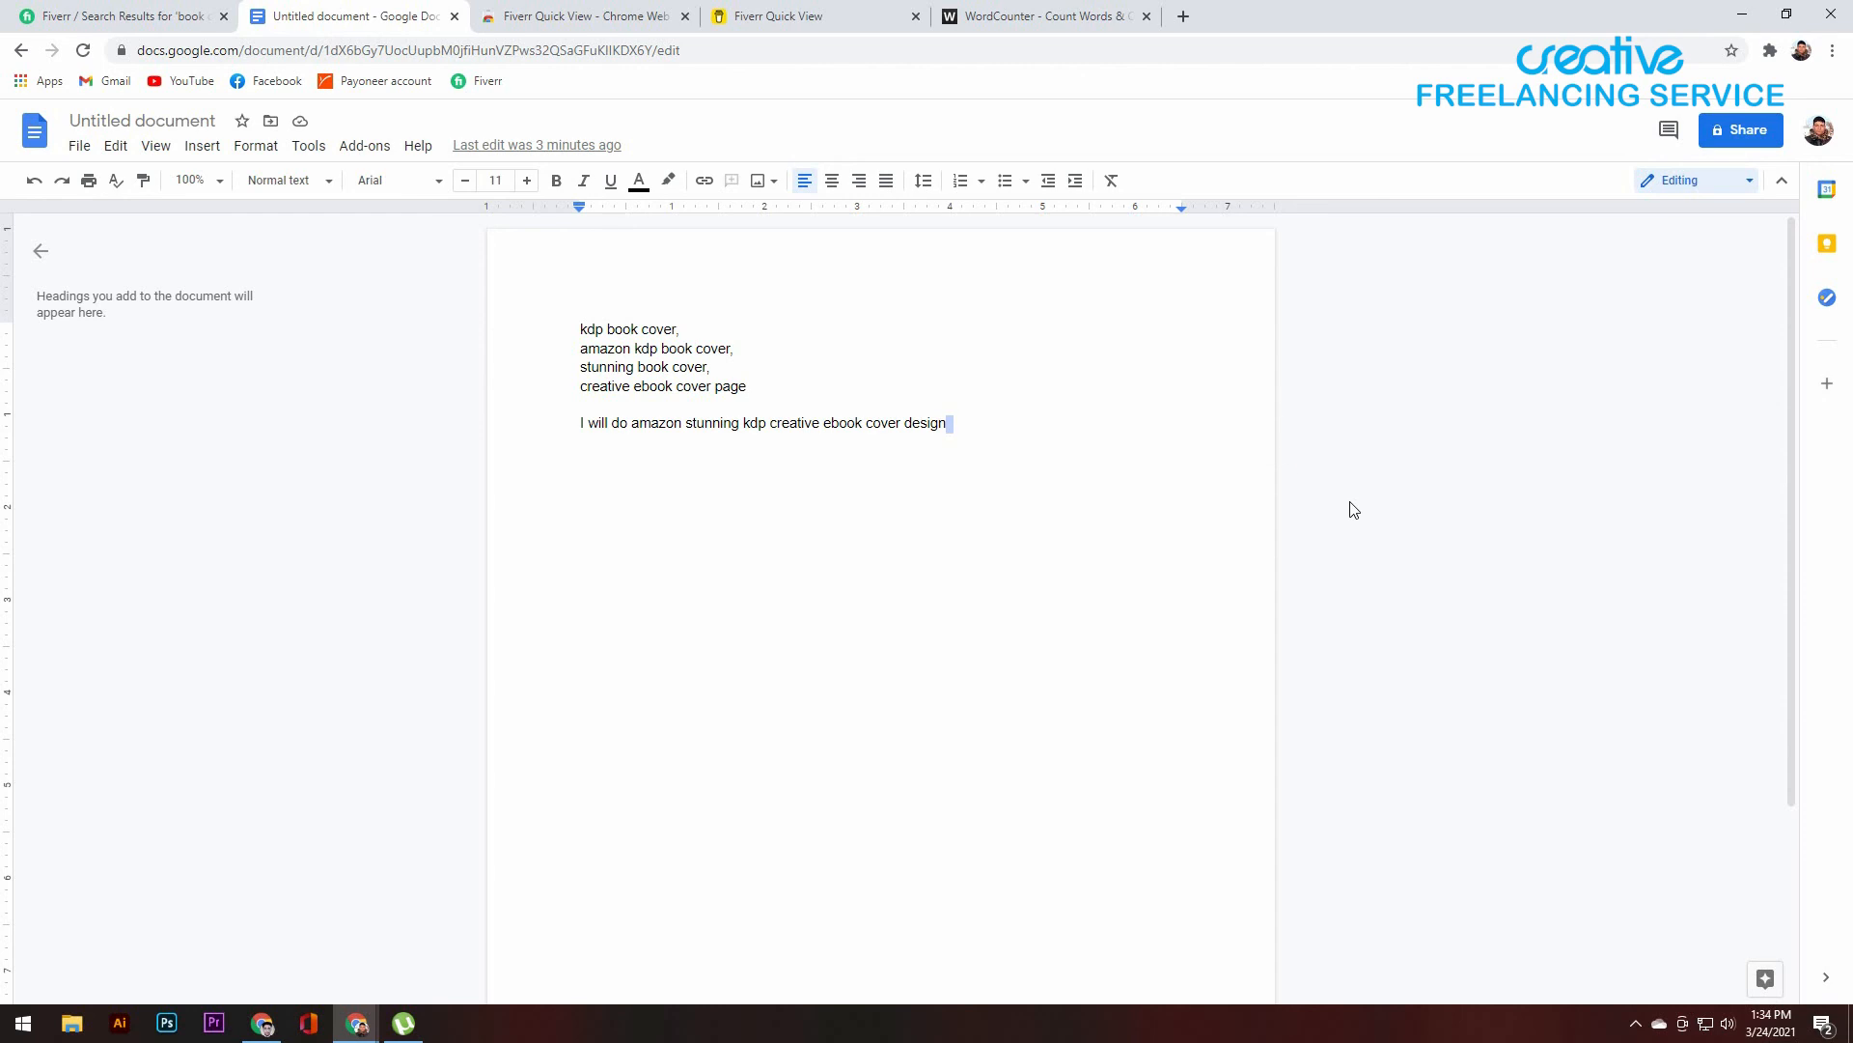